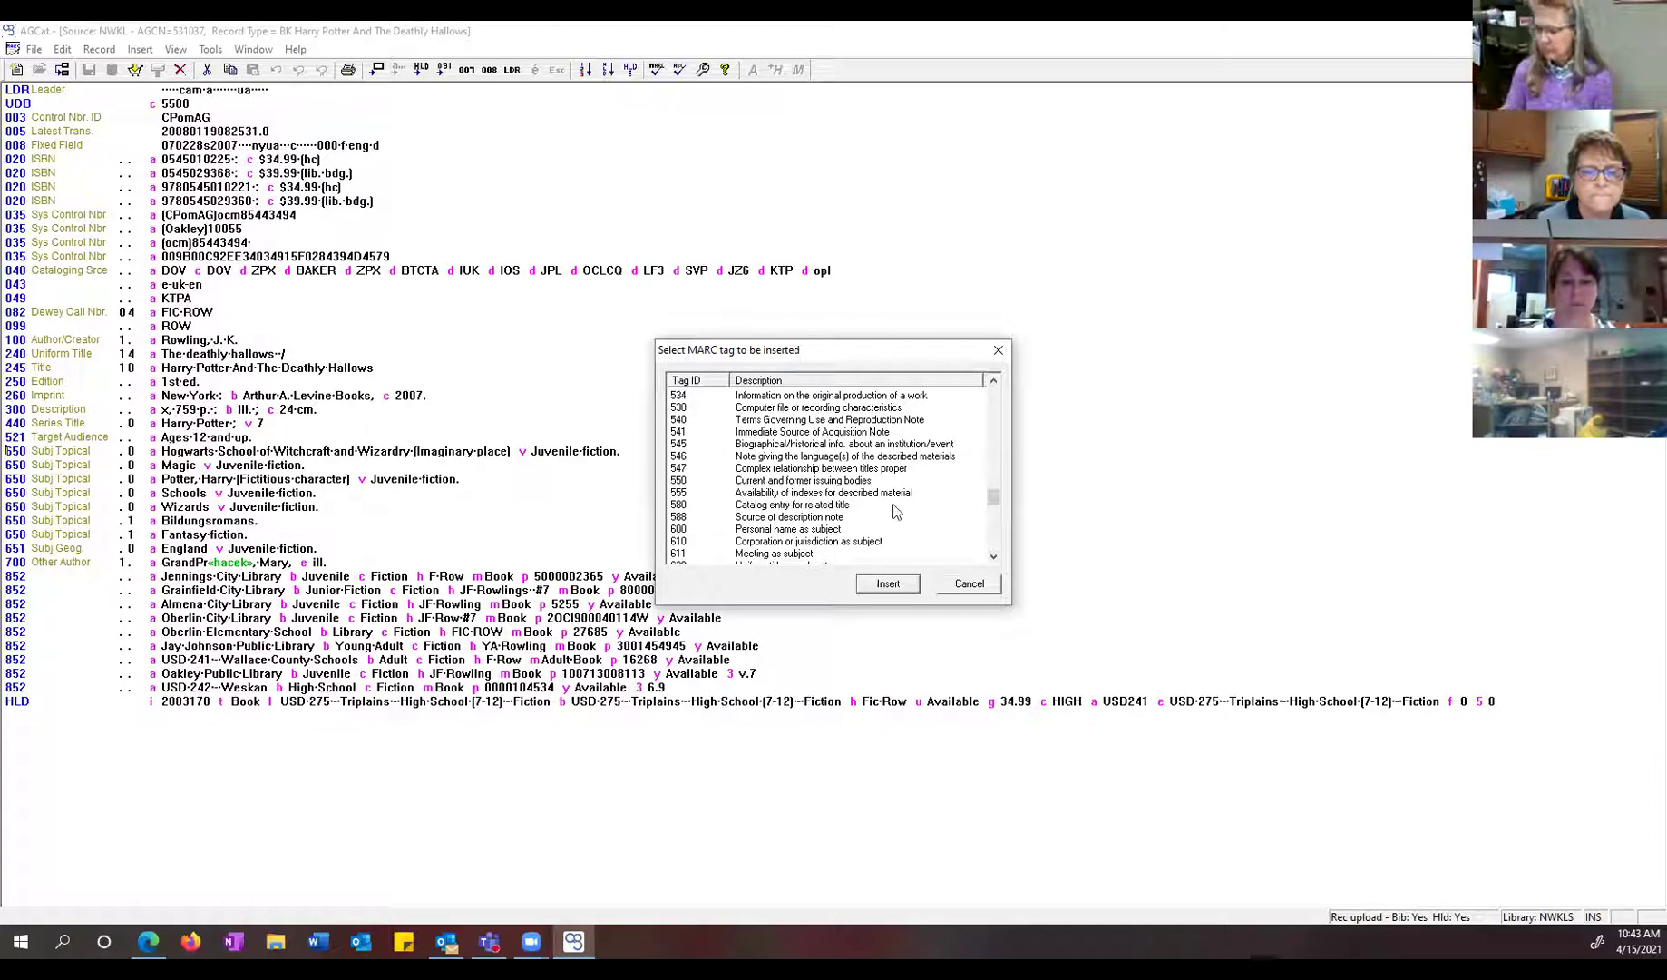
# Step: Browse the MARC tags available for insertion, from the 500s notes through the 800s entries, and close the list without inserting one
pyautogui.scroll(-6, 893, 510)
pyautogui.scroll(-2, 894, 511)
pyautogui.scroll(-5, 894, 511)
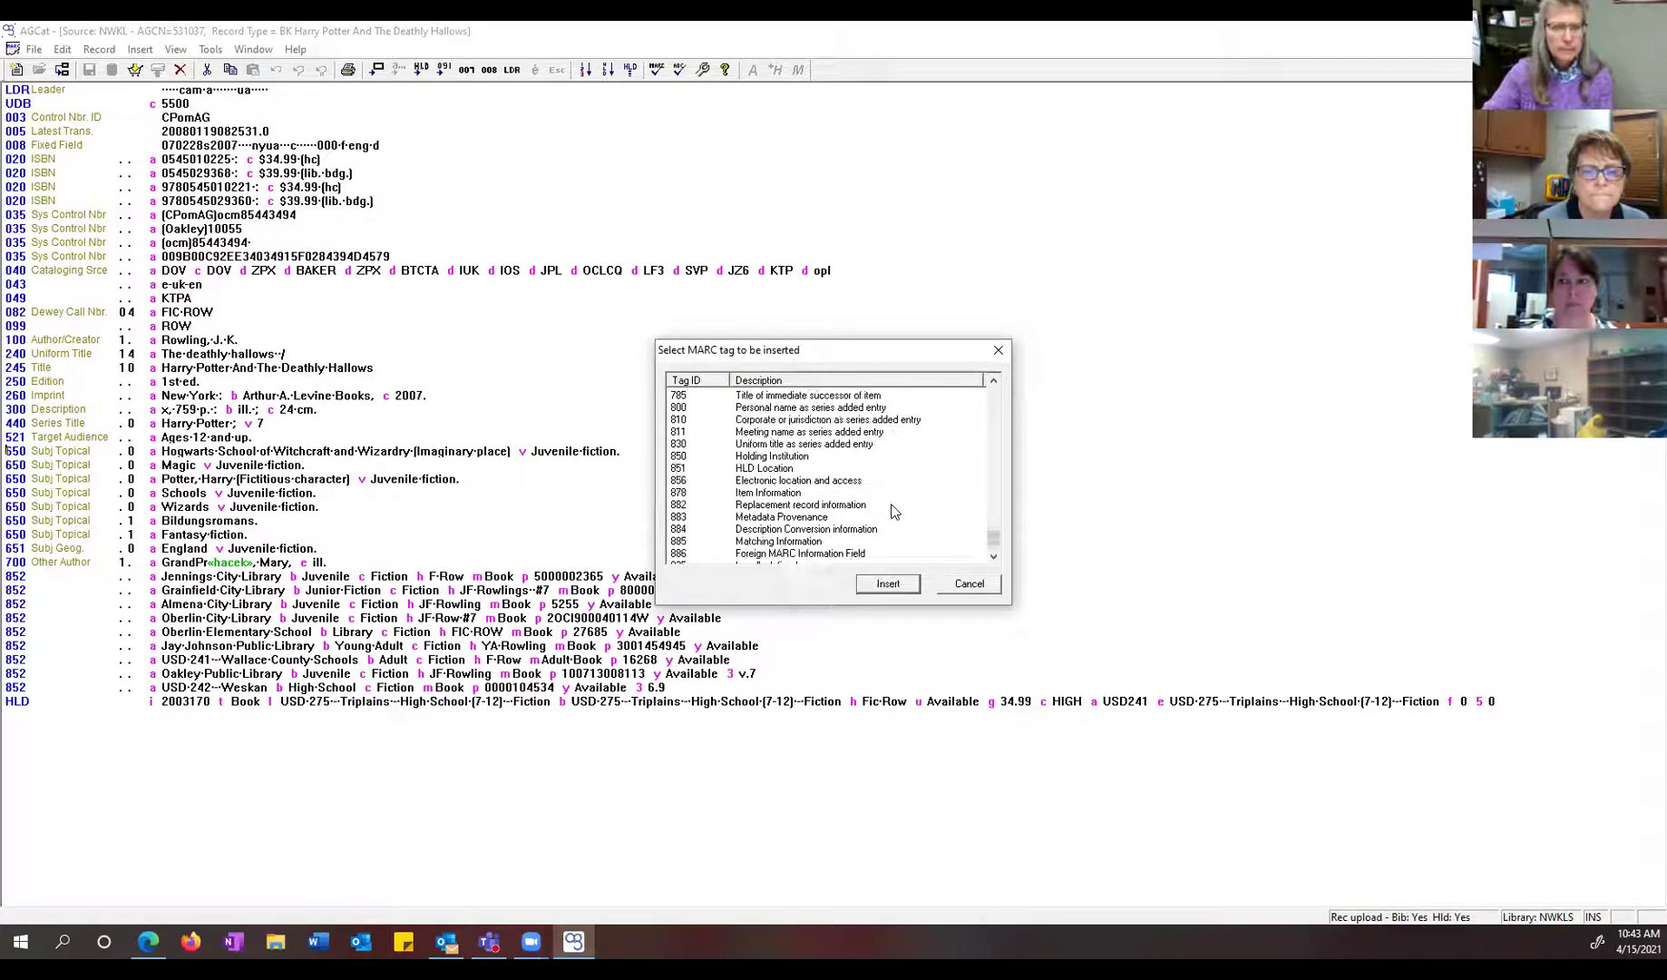
pyautogui.scroll(13, 894, 510)
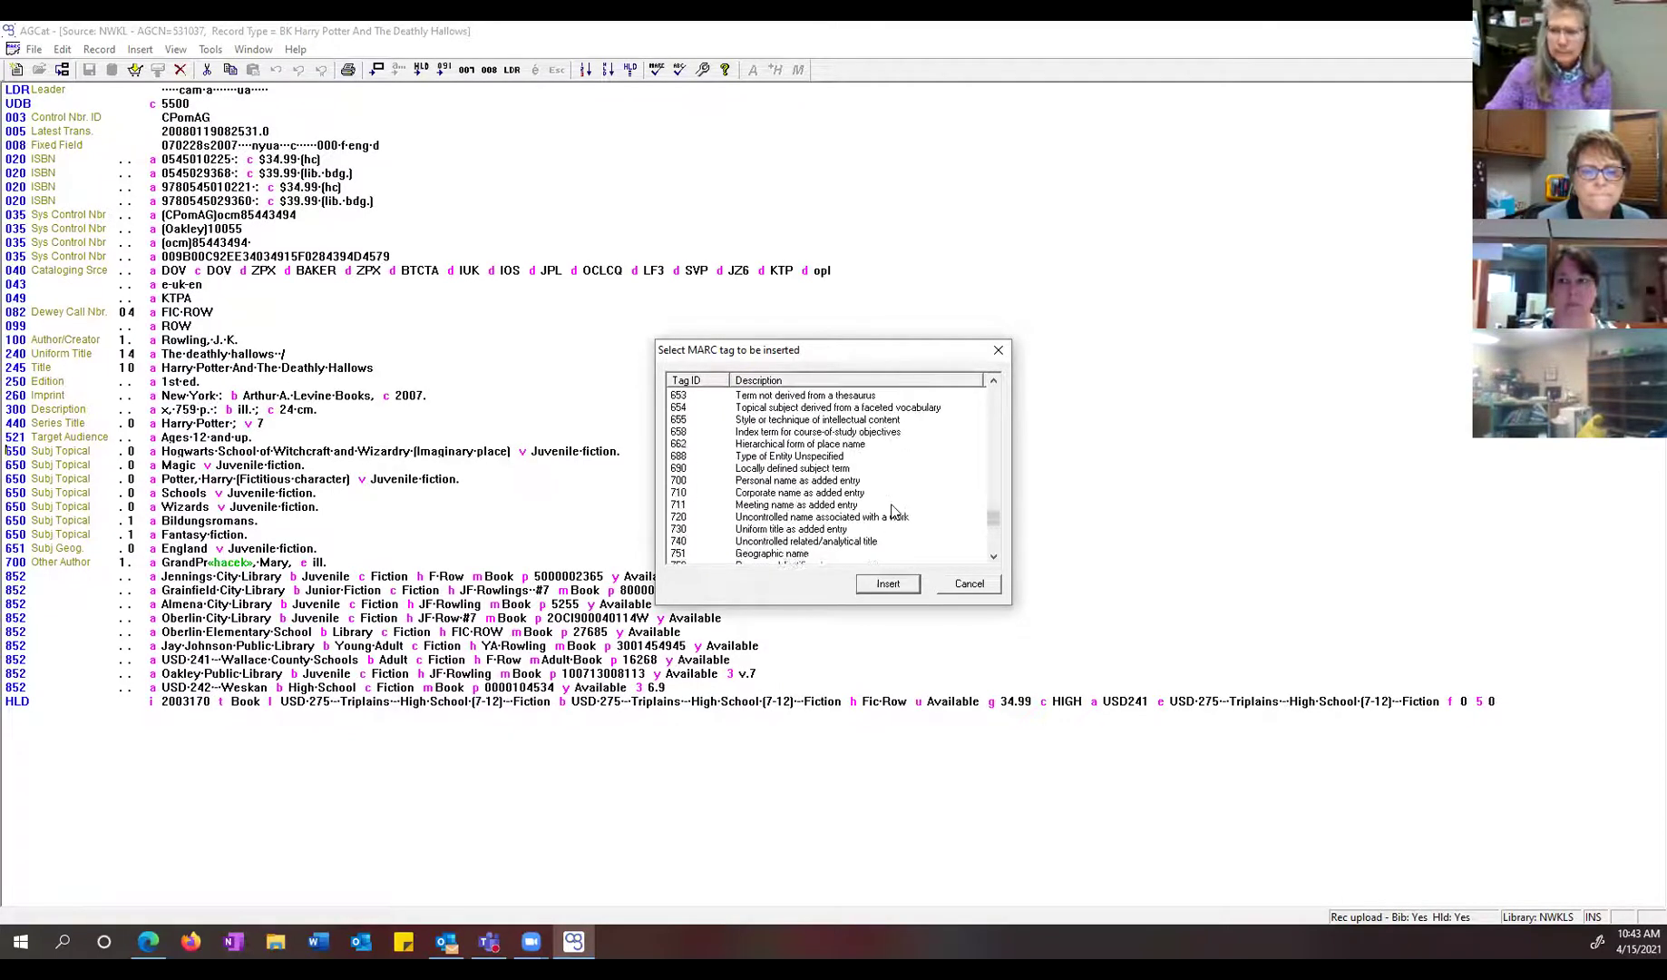
pyautogui.scroll(3, 887, 516)
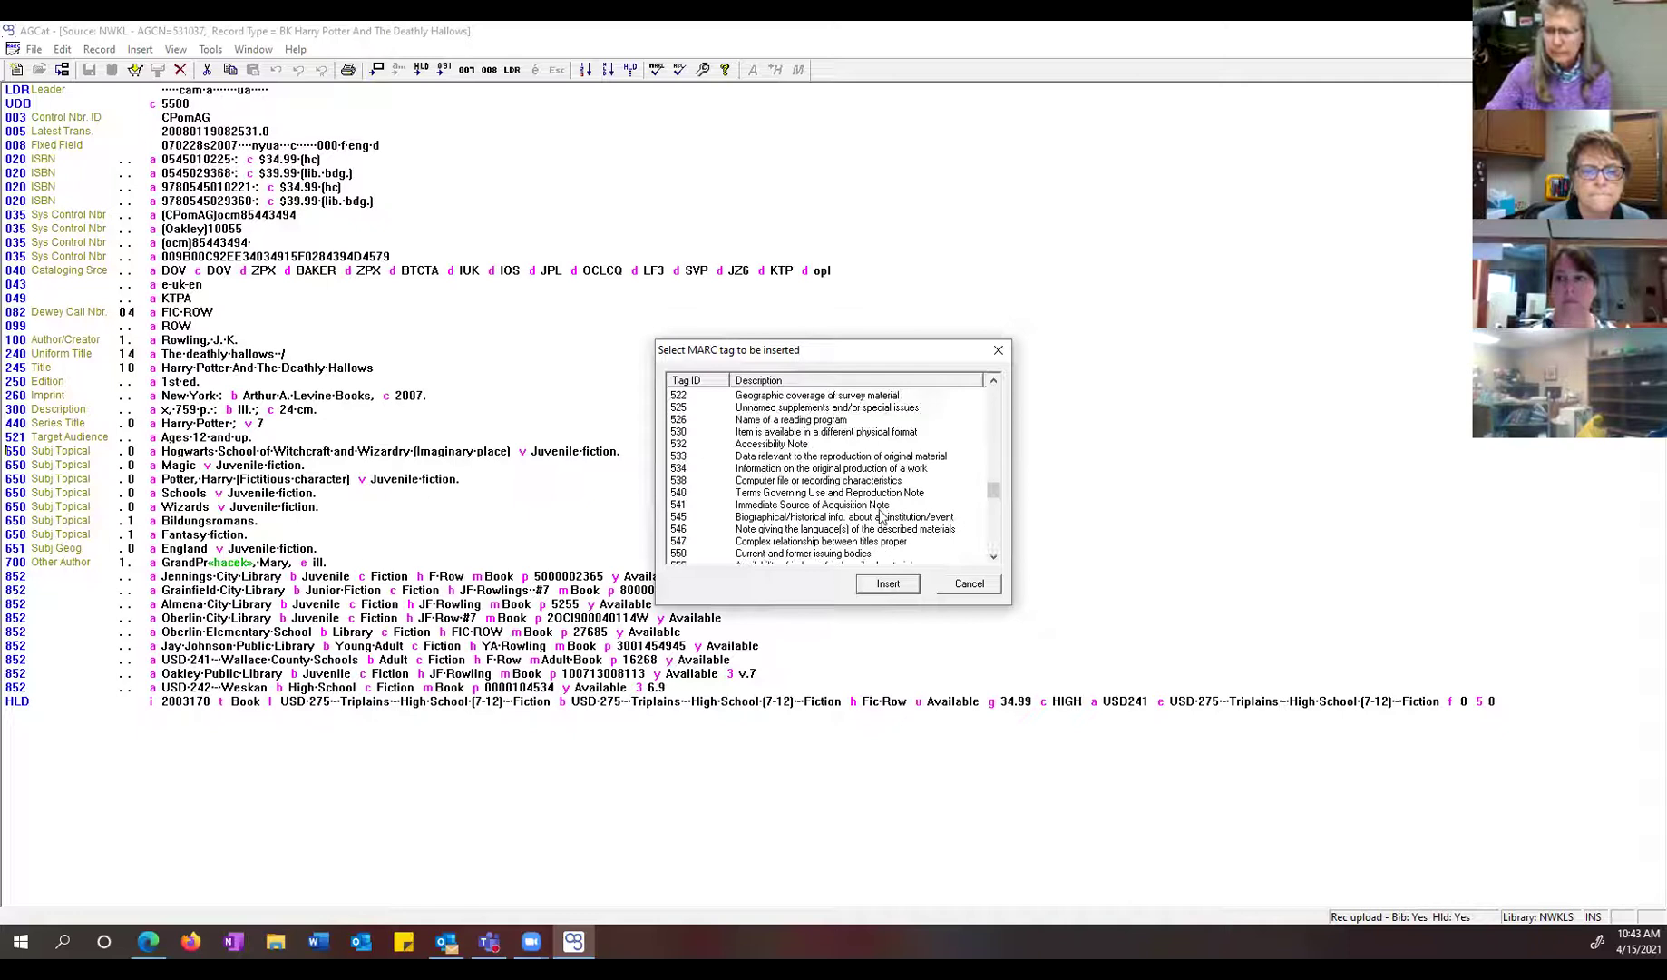
pyautogui.scroll(-3, 880, 516)
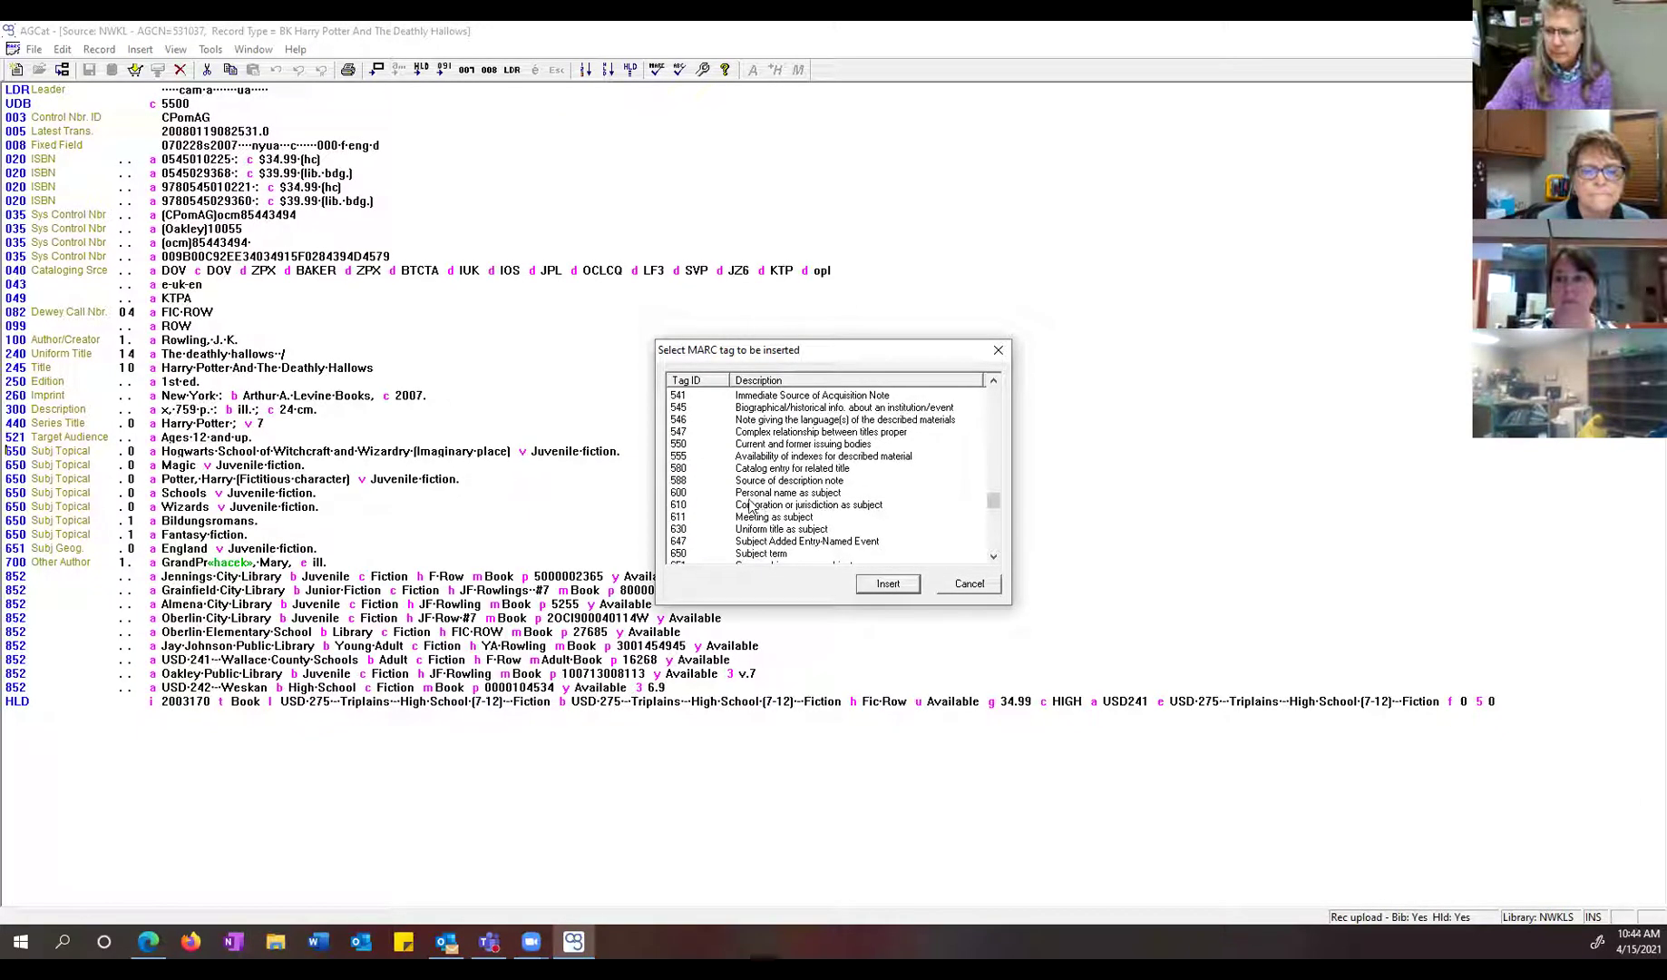
pyautogui.click(992, 350)
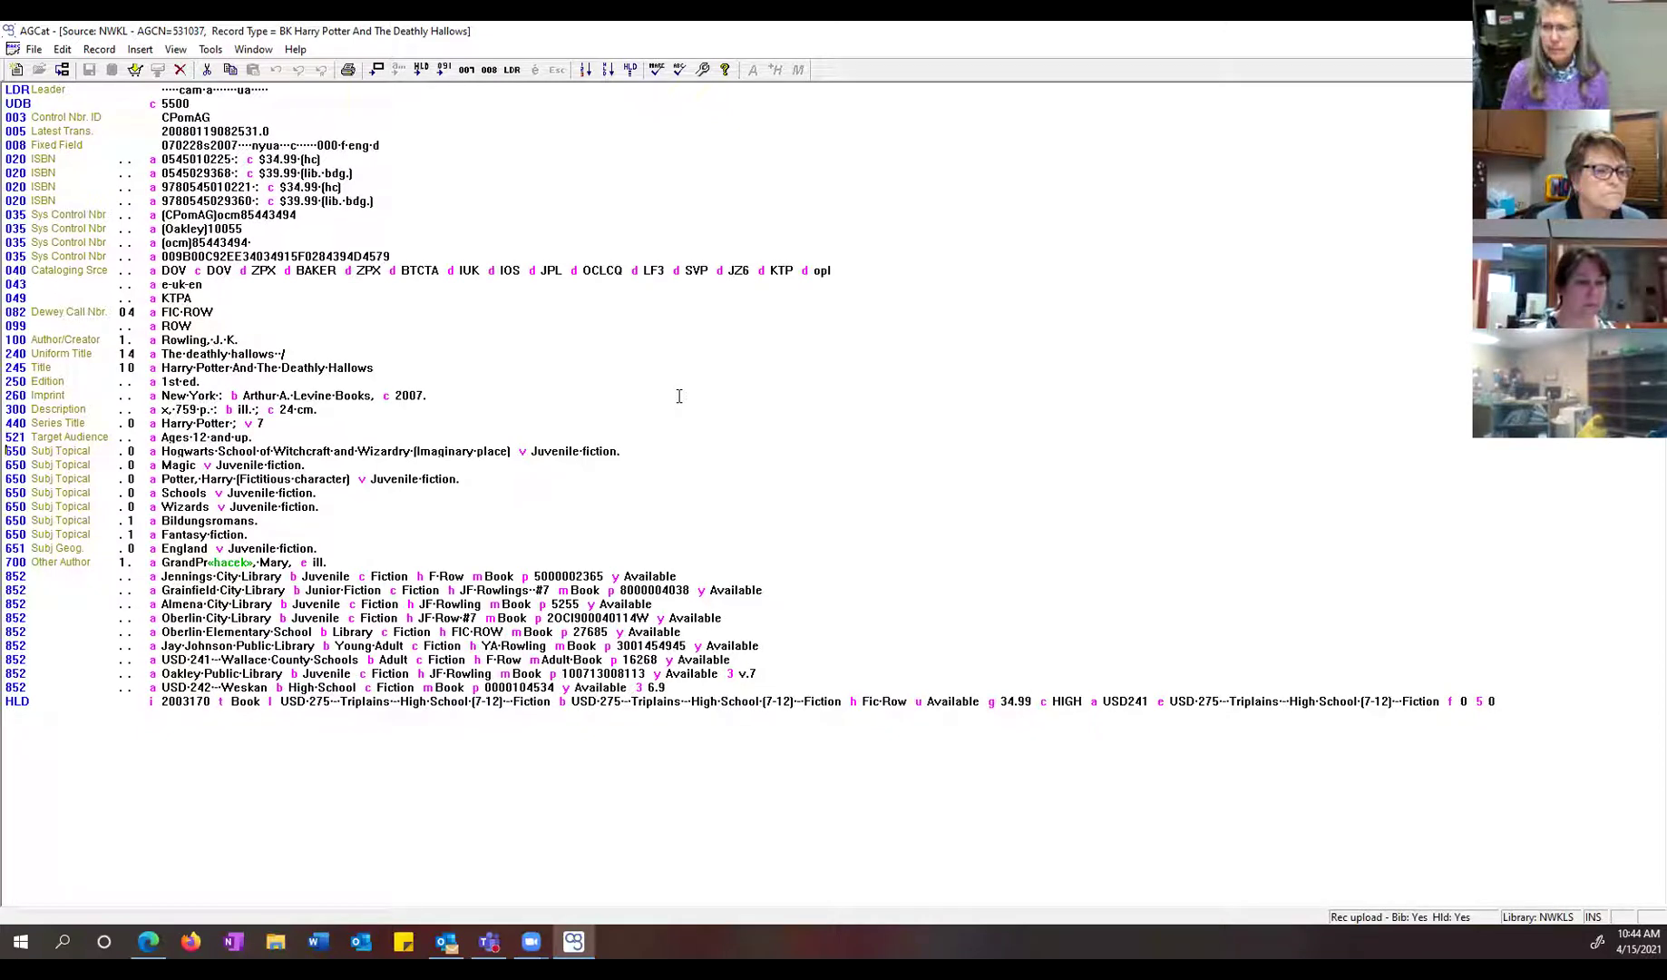
# Step: Open a new holding item for the Harry Potter record, cancel it, and exit the record without saving
pyautogui.click(421, 70)
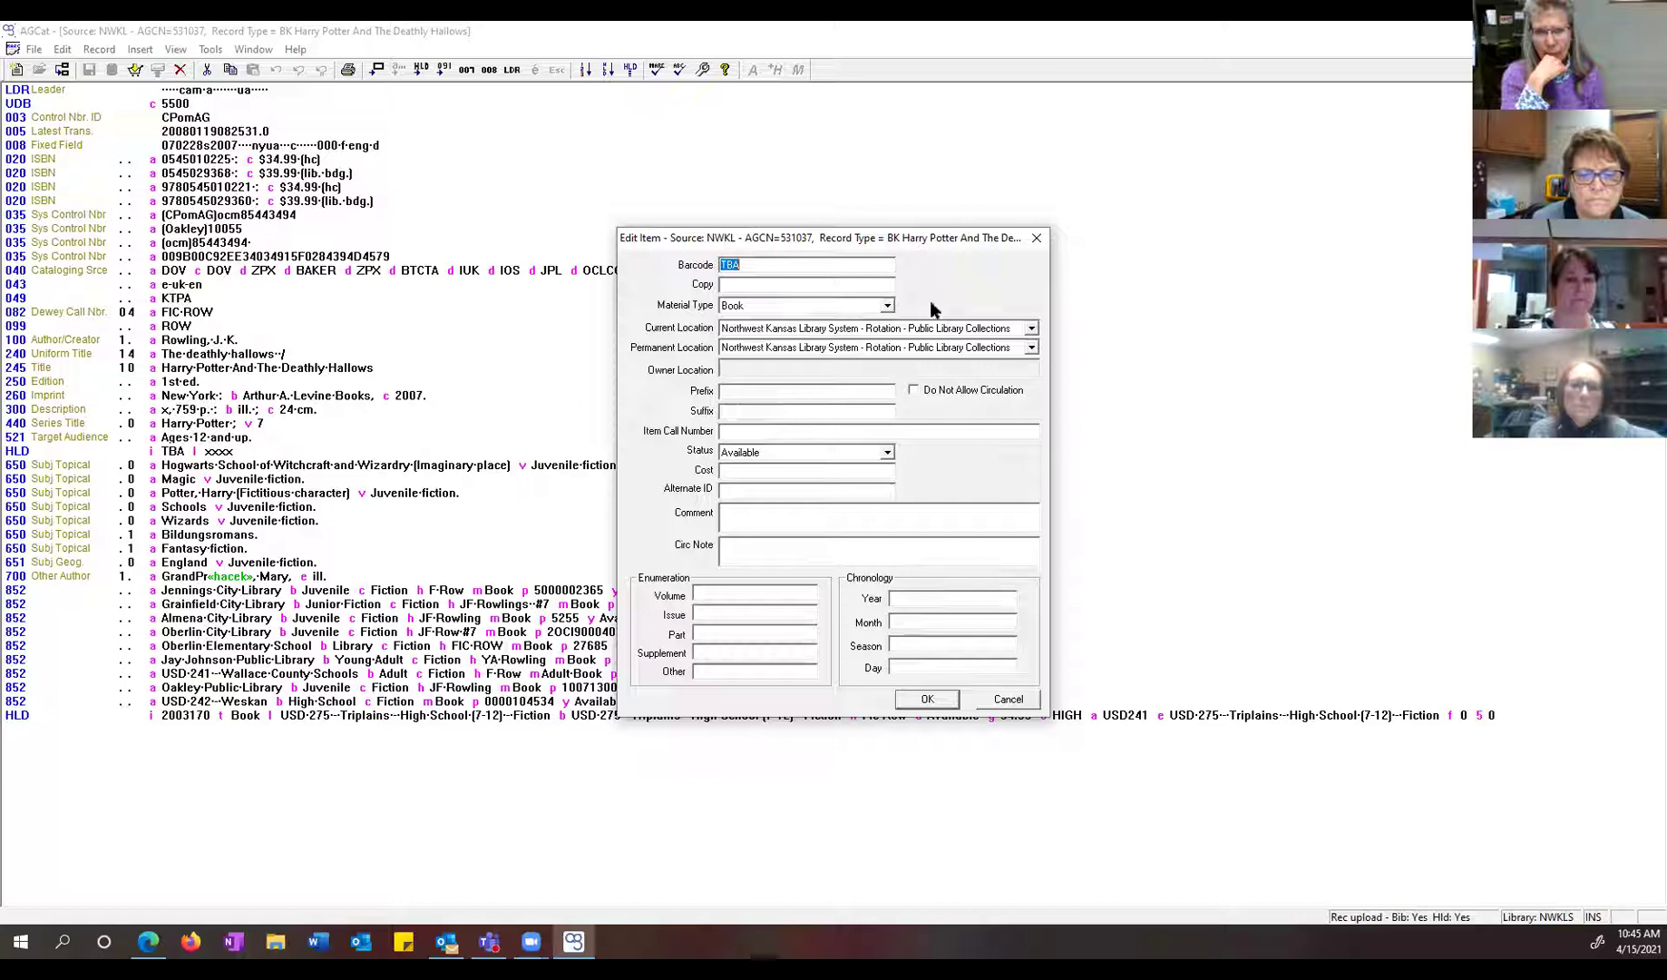
pyautogui.click(1036, 238)
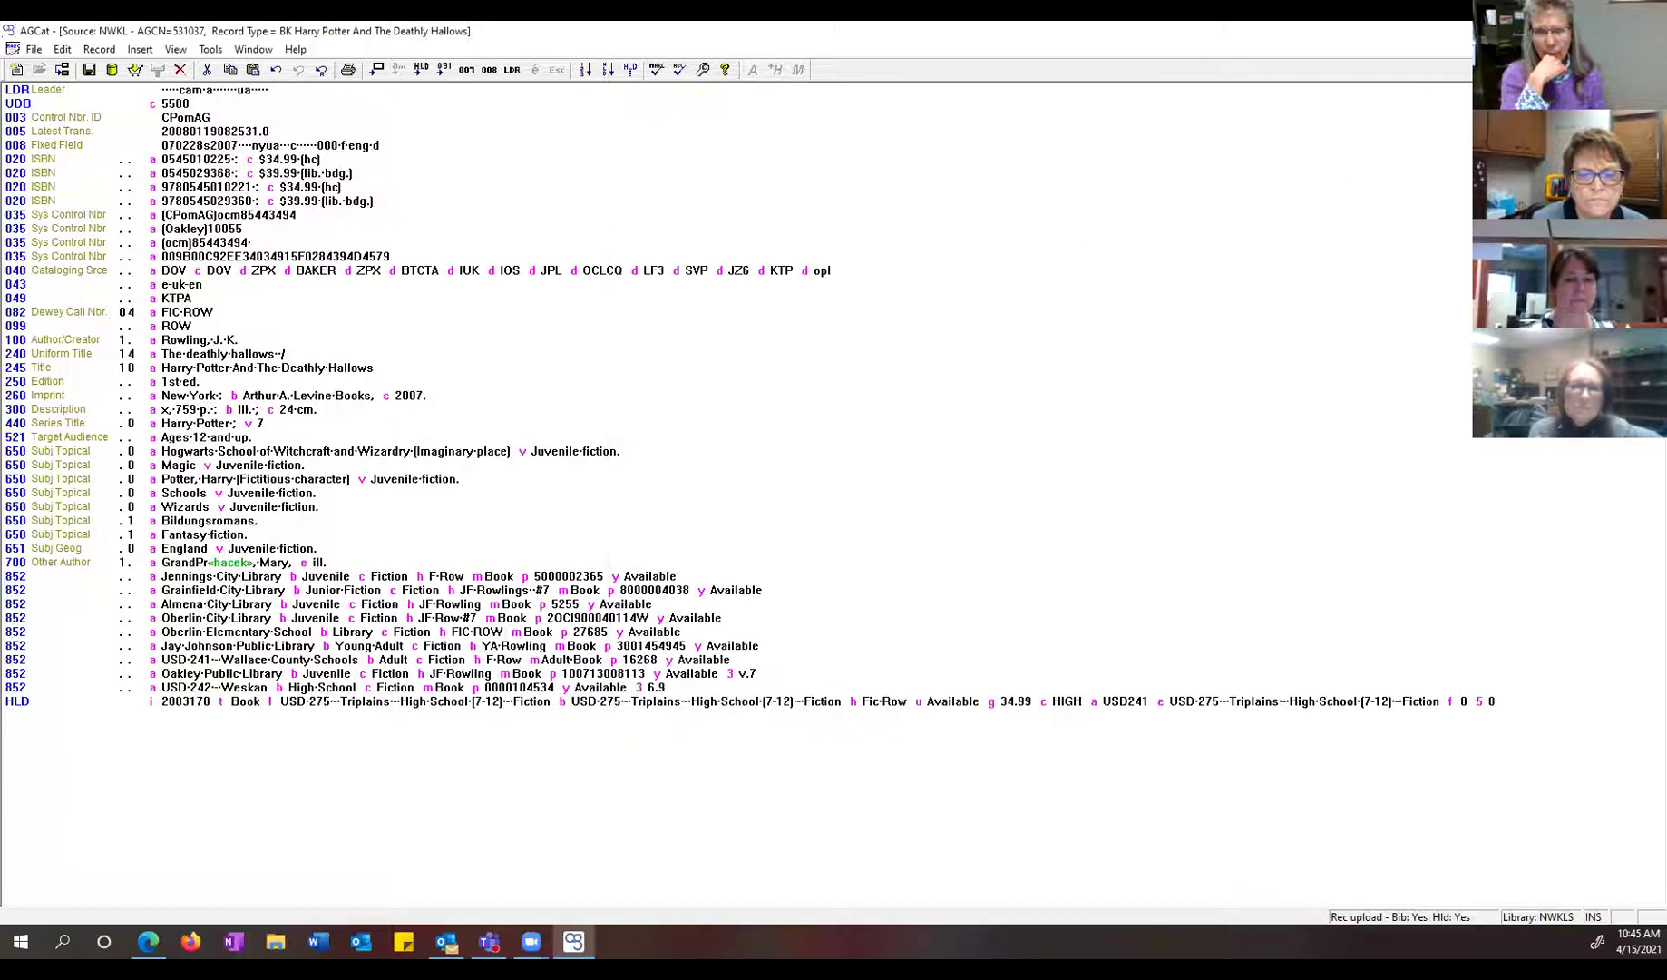
pyautogui.hotkey('ctrl', 'F4')
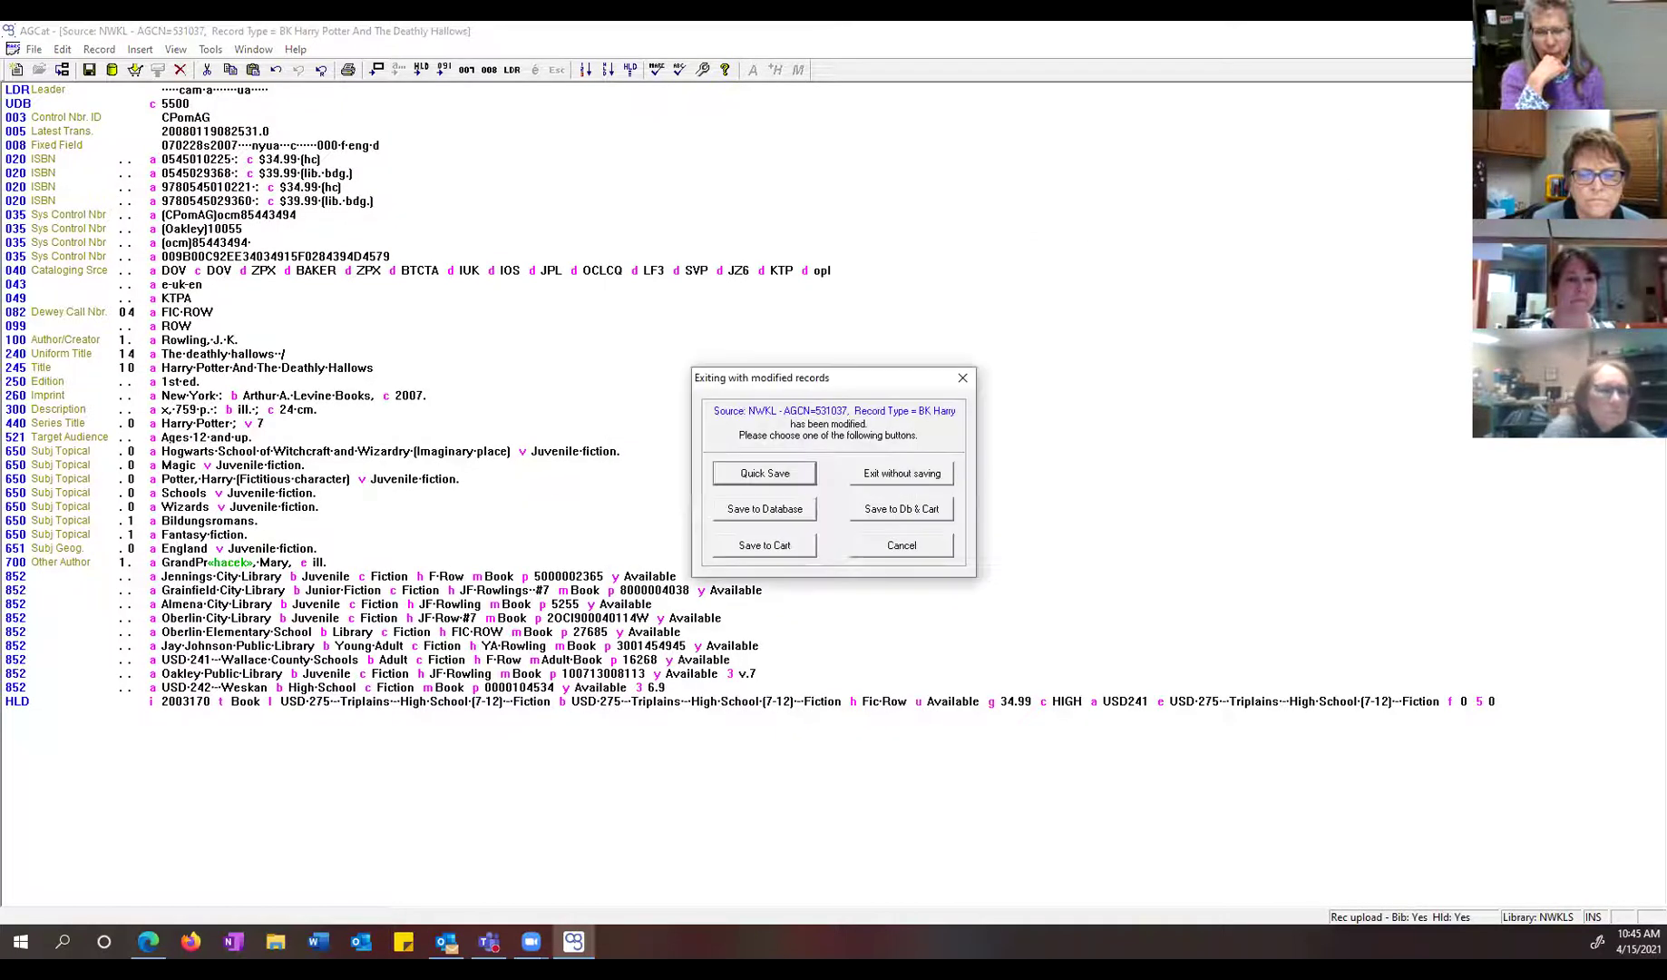
pyautogui.click(875, 482)
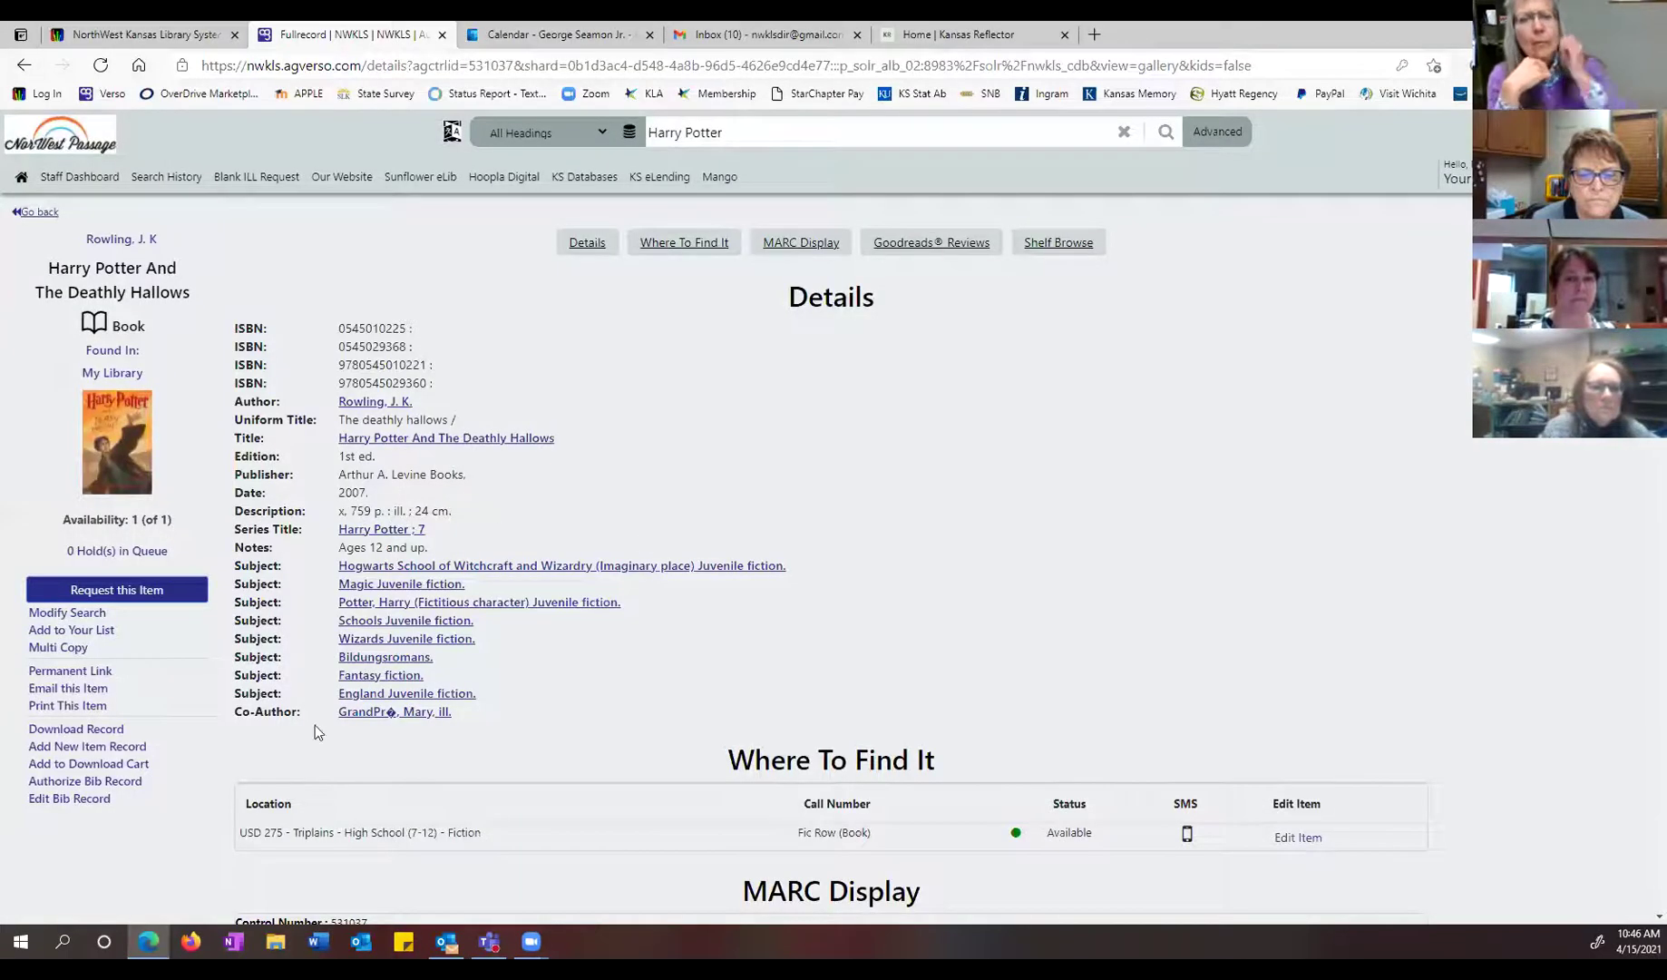
# Step: Examine the Harry Potter title's full record, comparing the Where To Find It location with the 852 holdings in the MARC Display
pyautogui.scroll(-3, 644, 612)
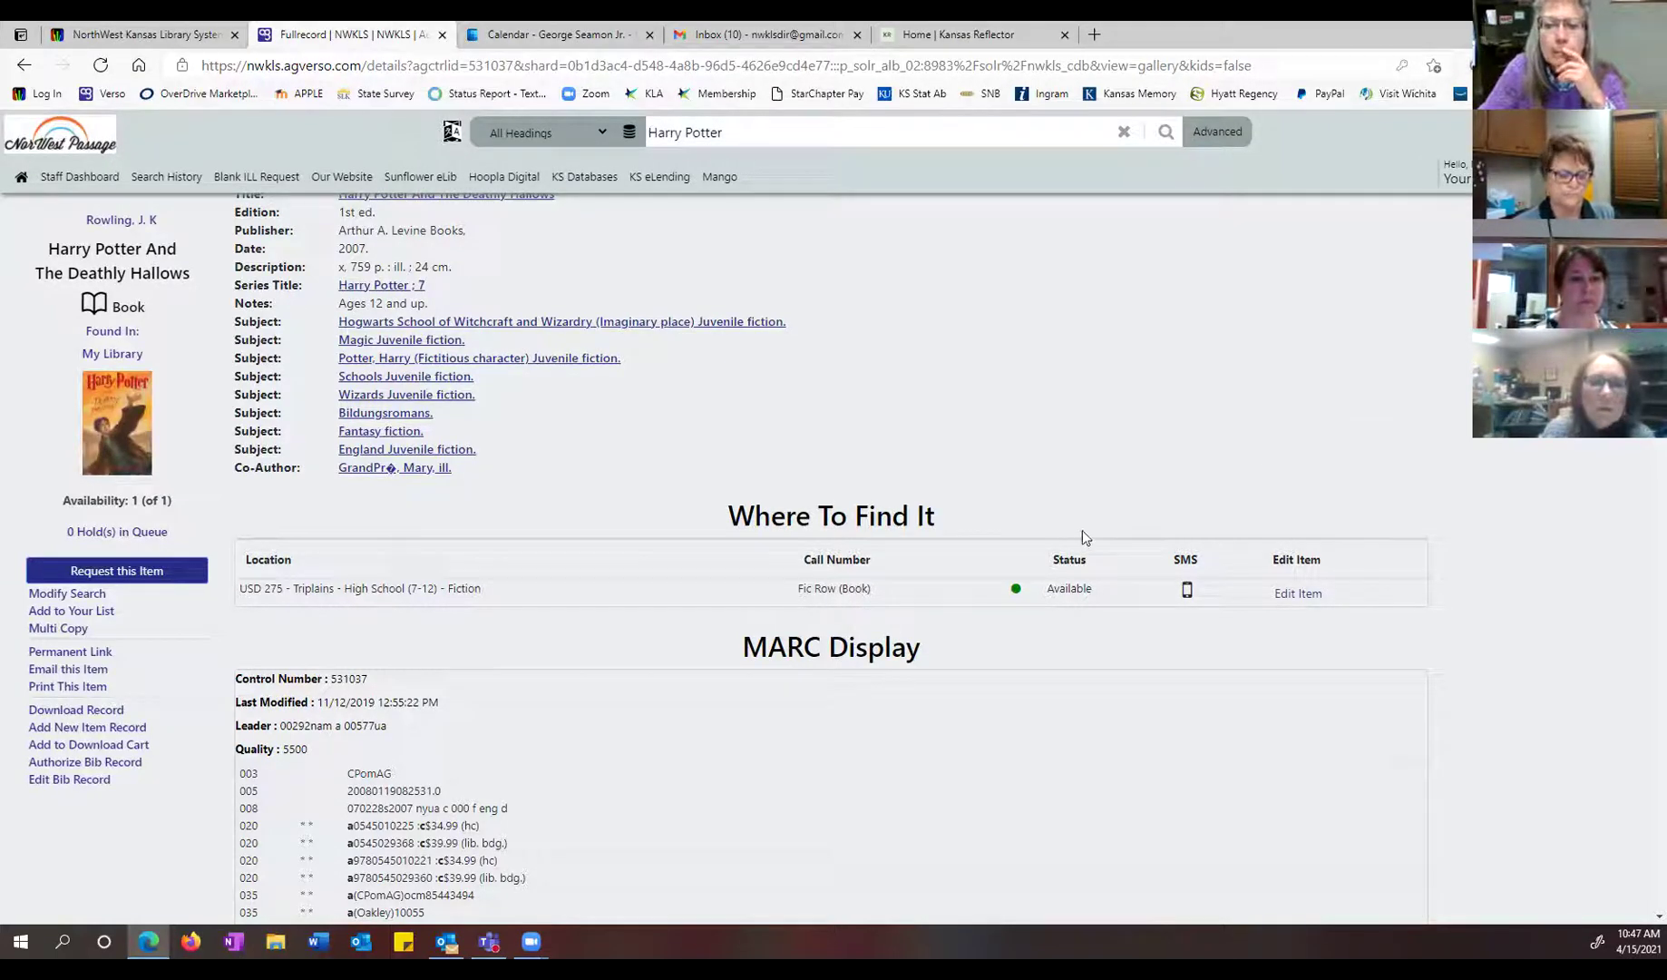
pyautogui.scroll(-2, 1053, 399)
pyautogui.scroll(5, 1052, 399)
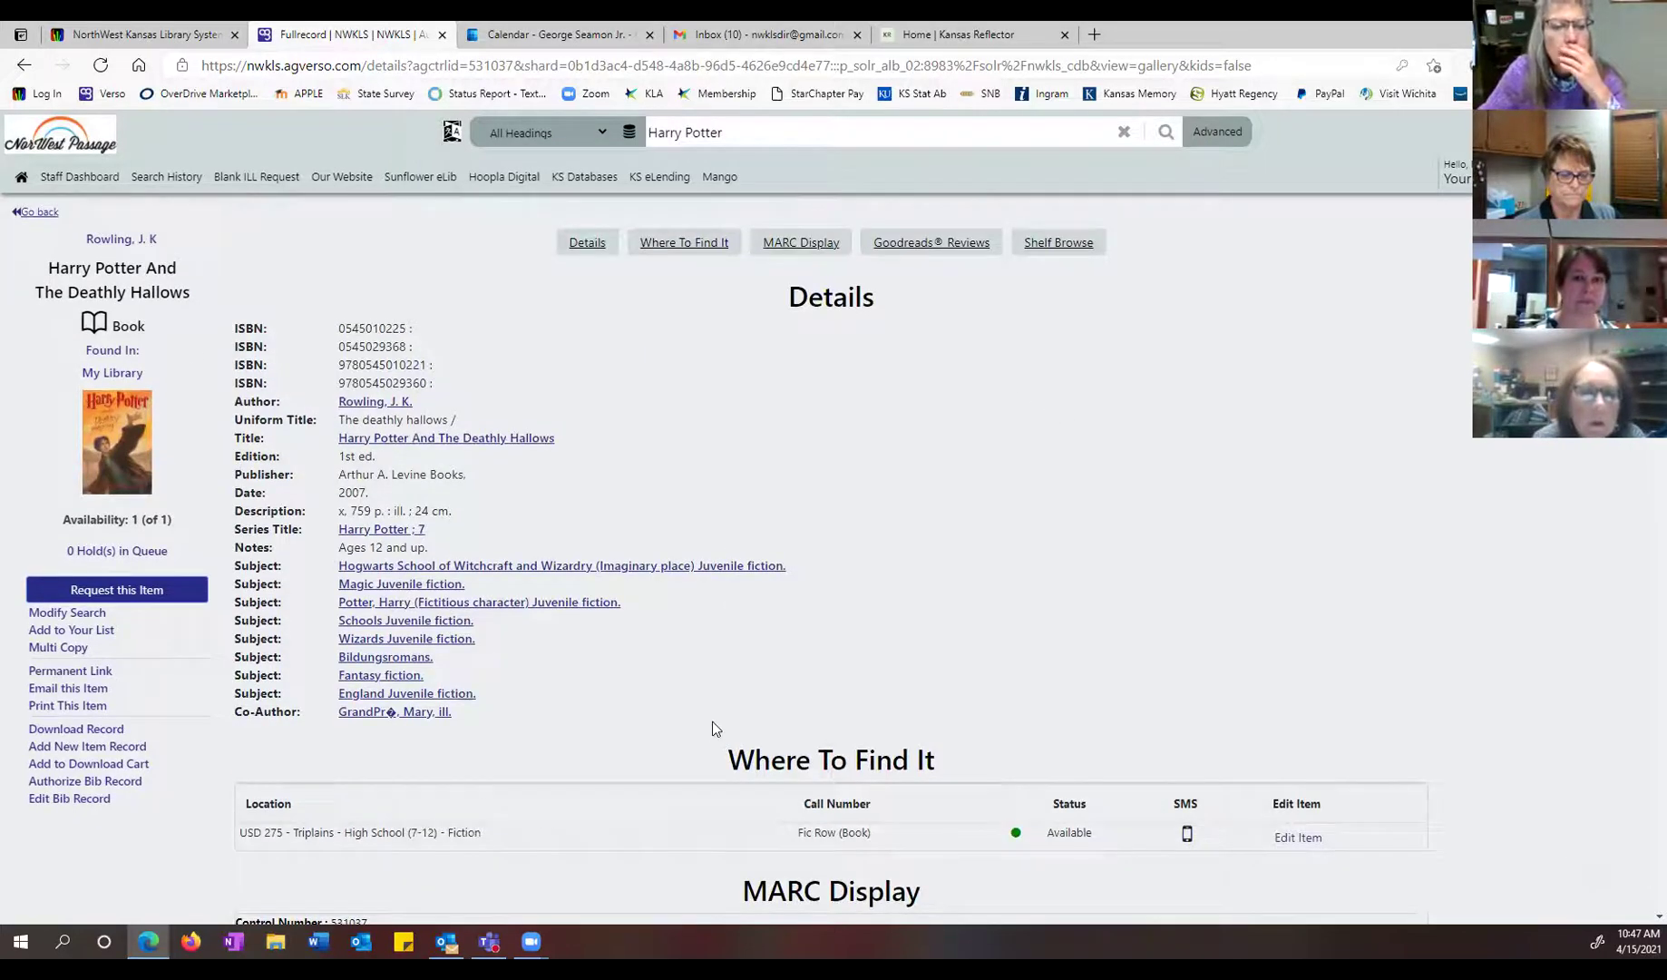
pyautogui.scroll(-3, 714, 721)
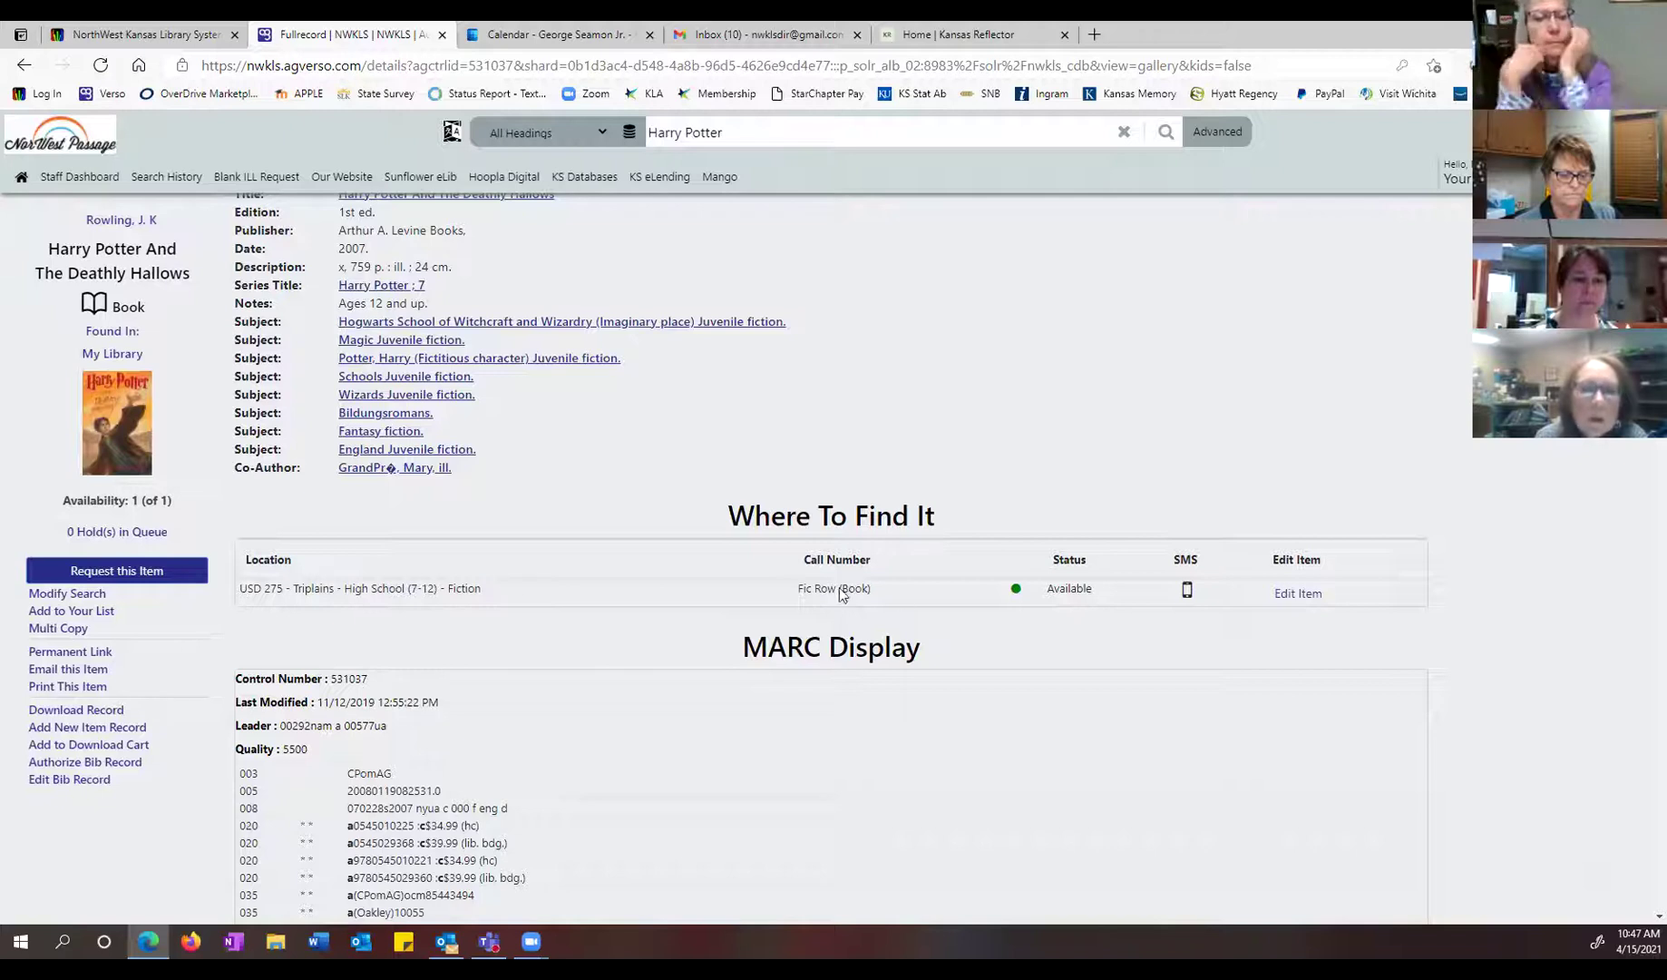
pyautogui.scroll(3, 673, 448)
pyautogui.scroll(-10, 571, 728)
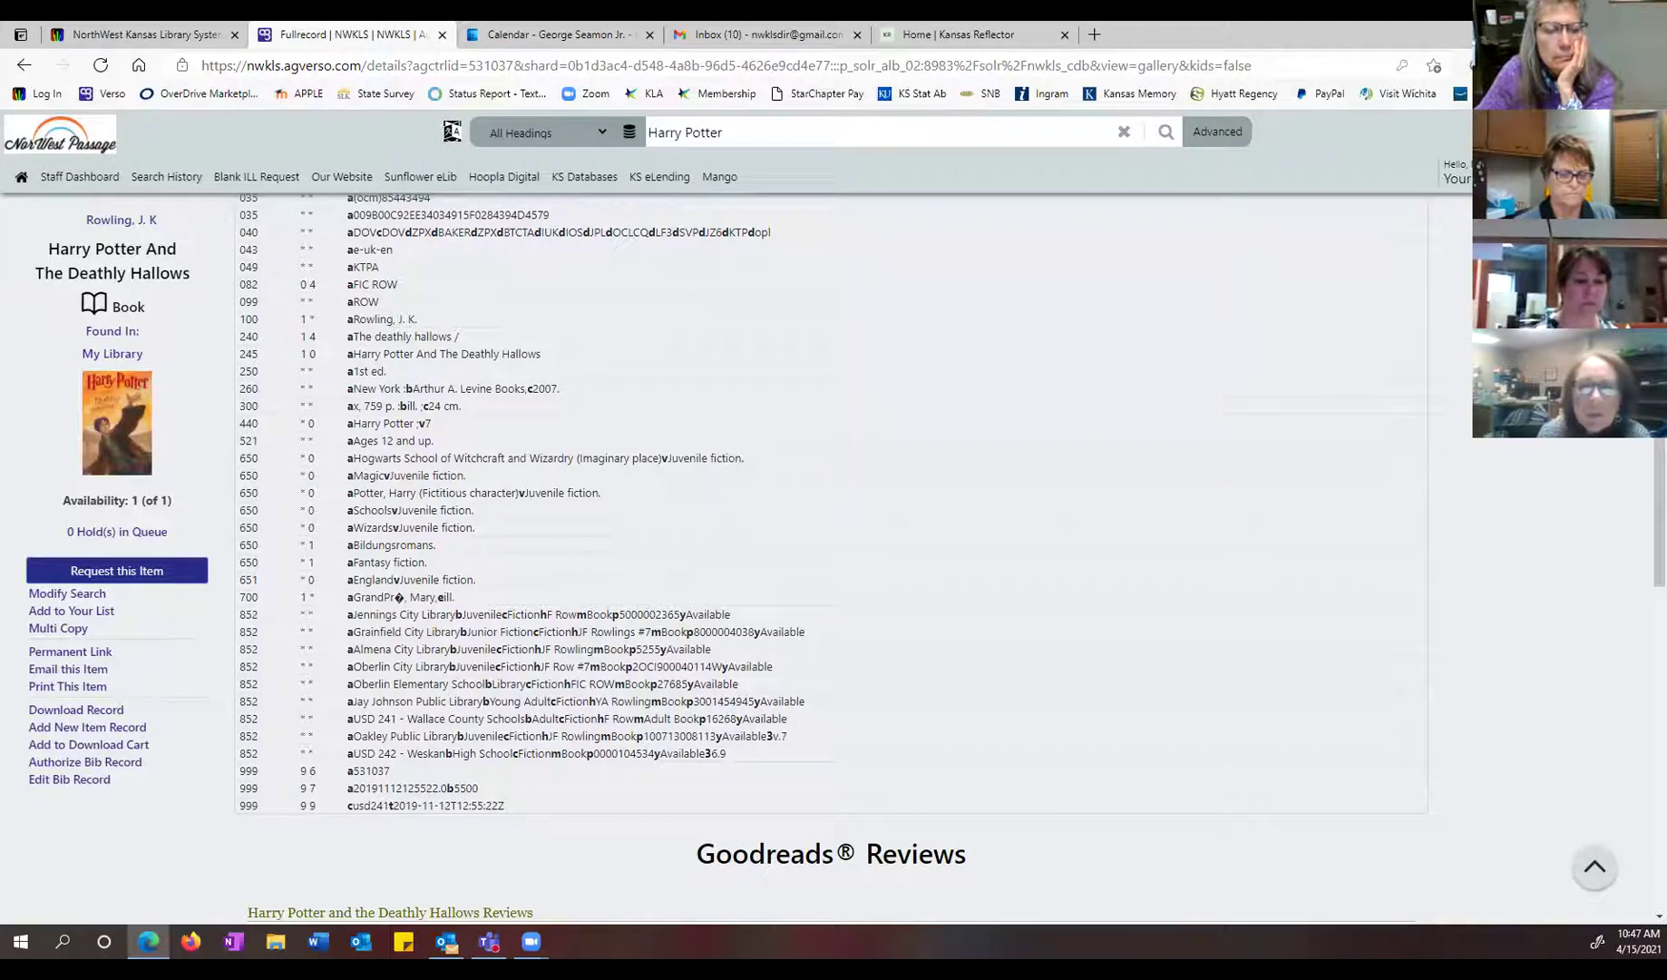
pyautogui.scroll(-2, 921, 490)
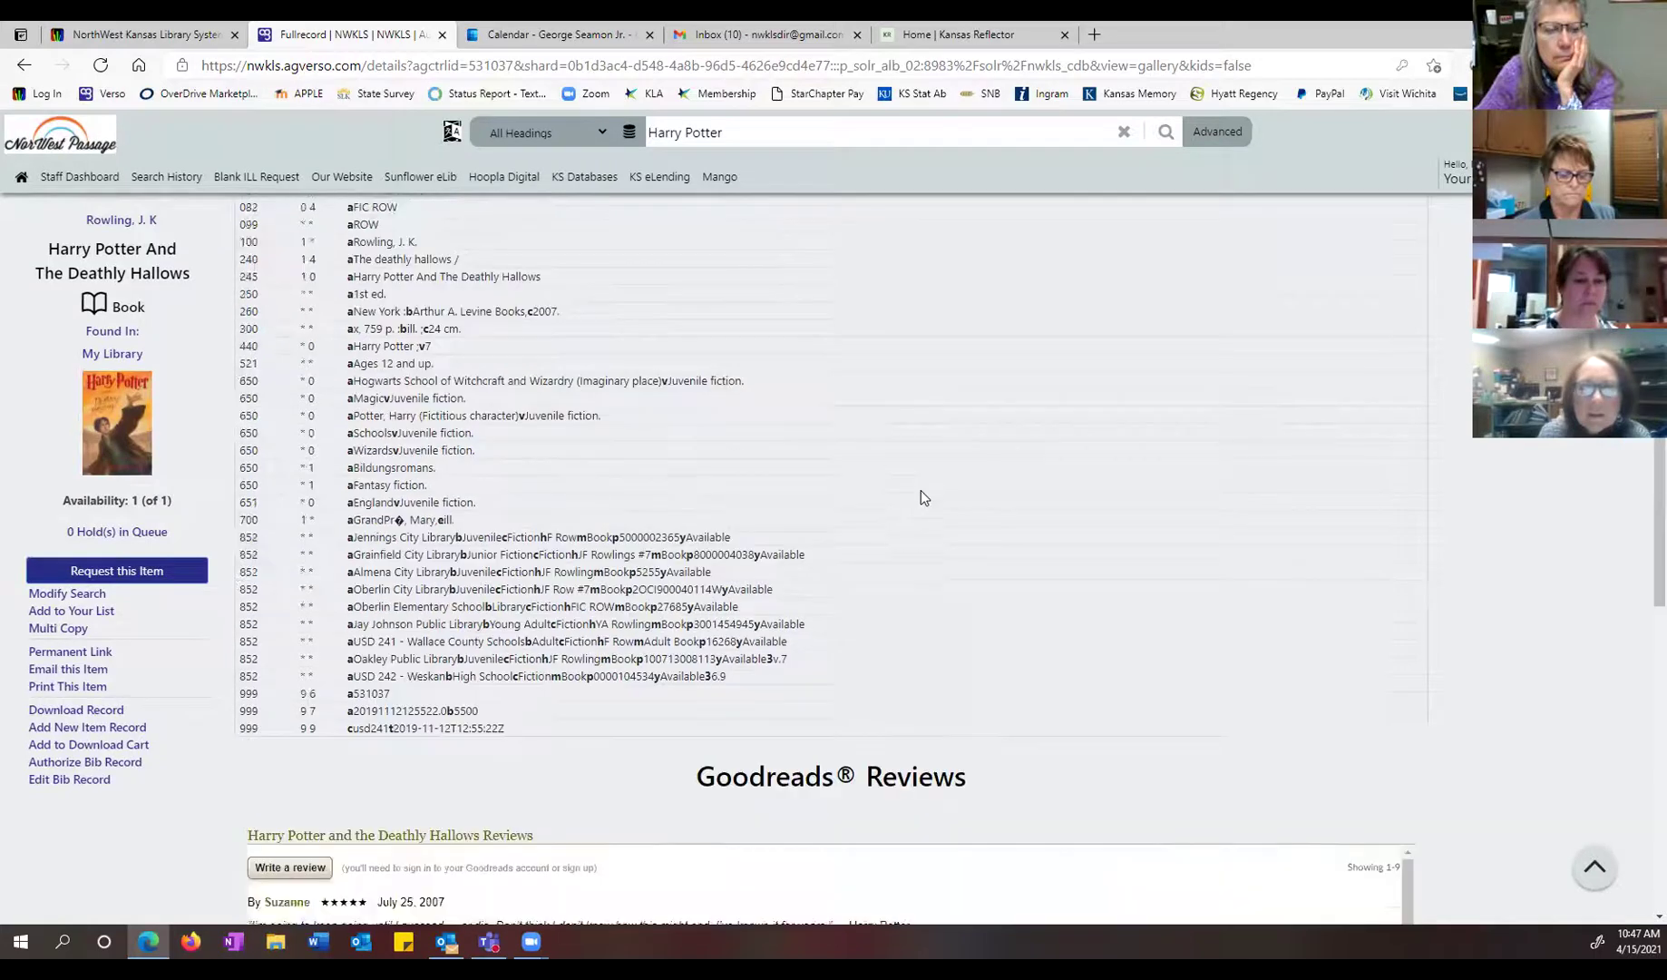
pyautogui.scroll(8, 922, 490)
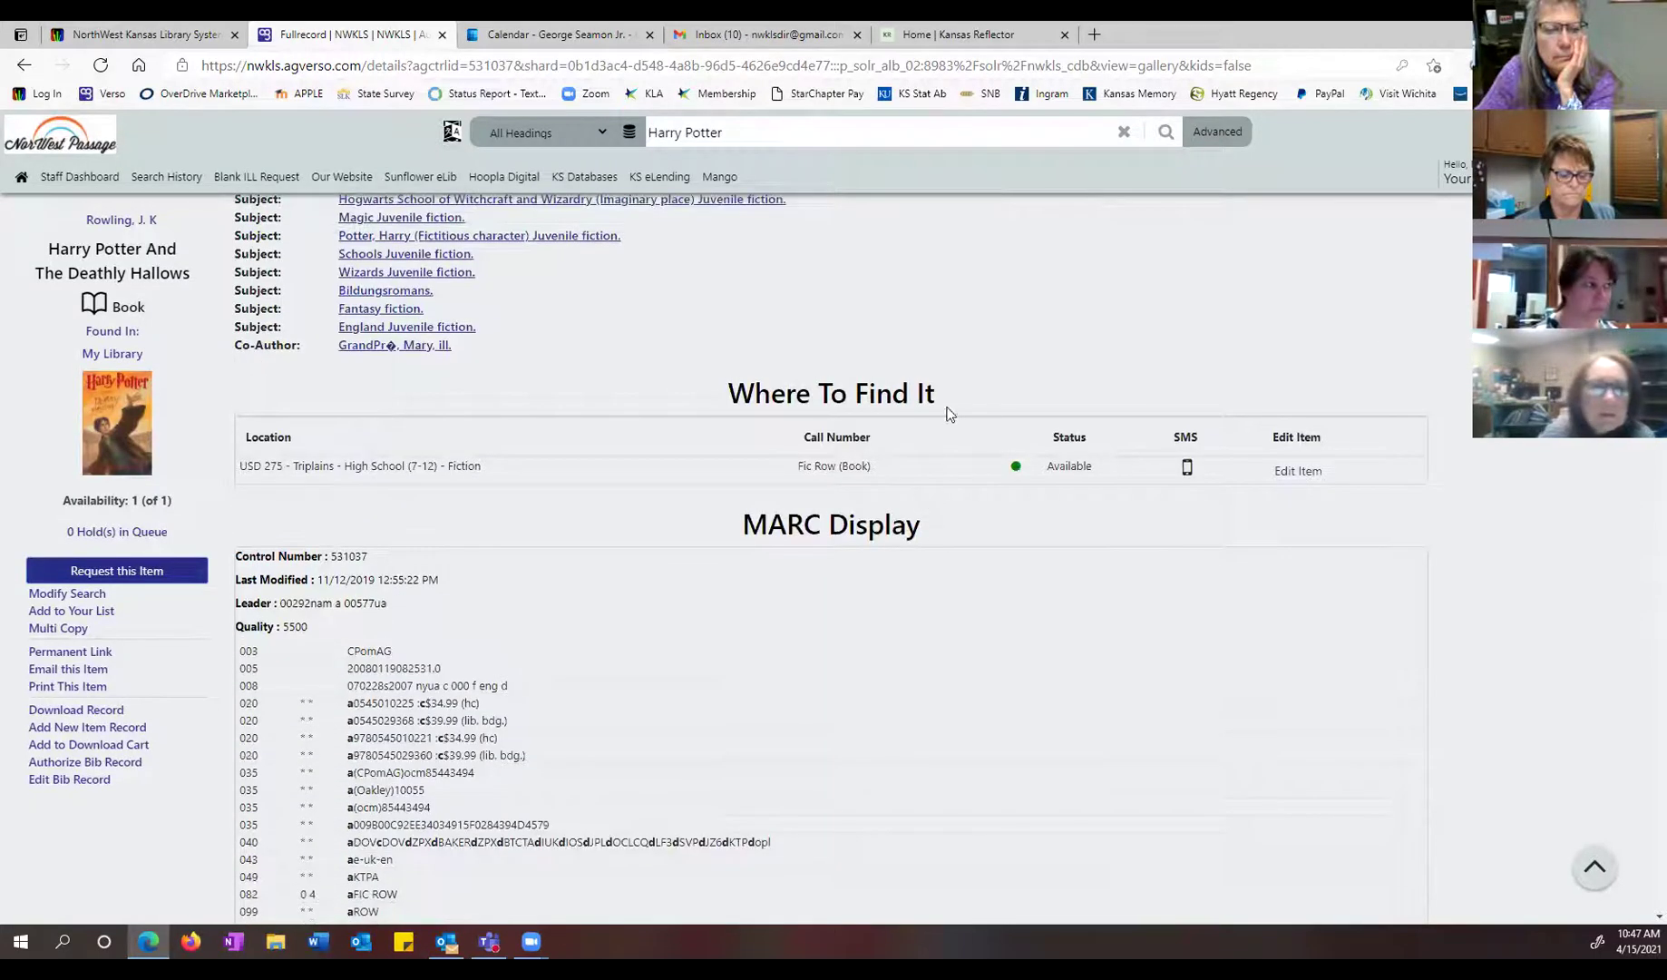
pyautogui.scroll(3, 949, 404)
pyautogui.scroll(-5, 954, 404)
pyautogui.scroll(-4, 953, 404)
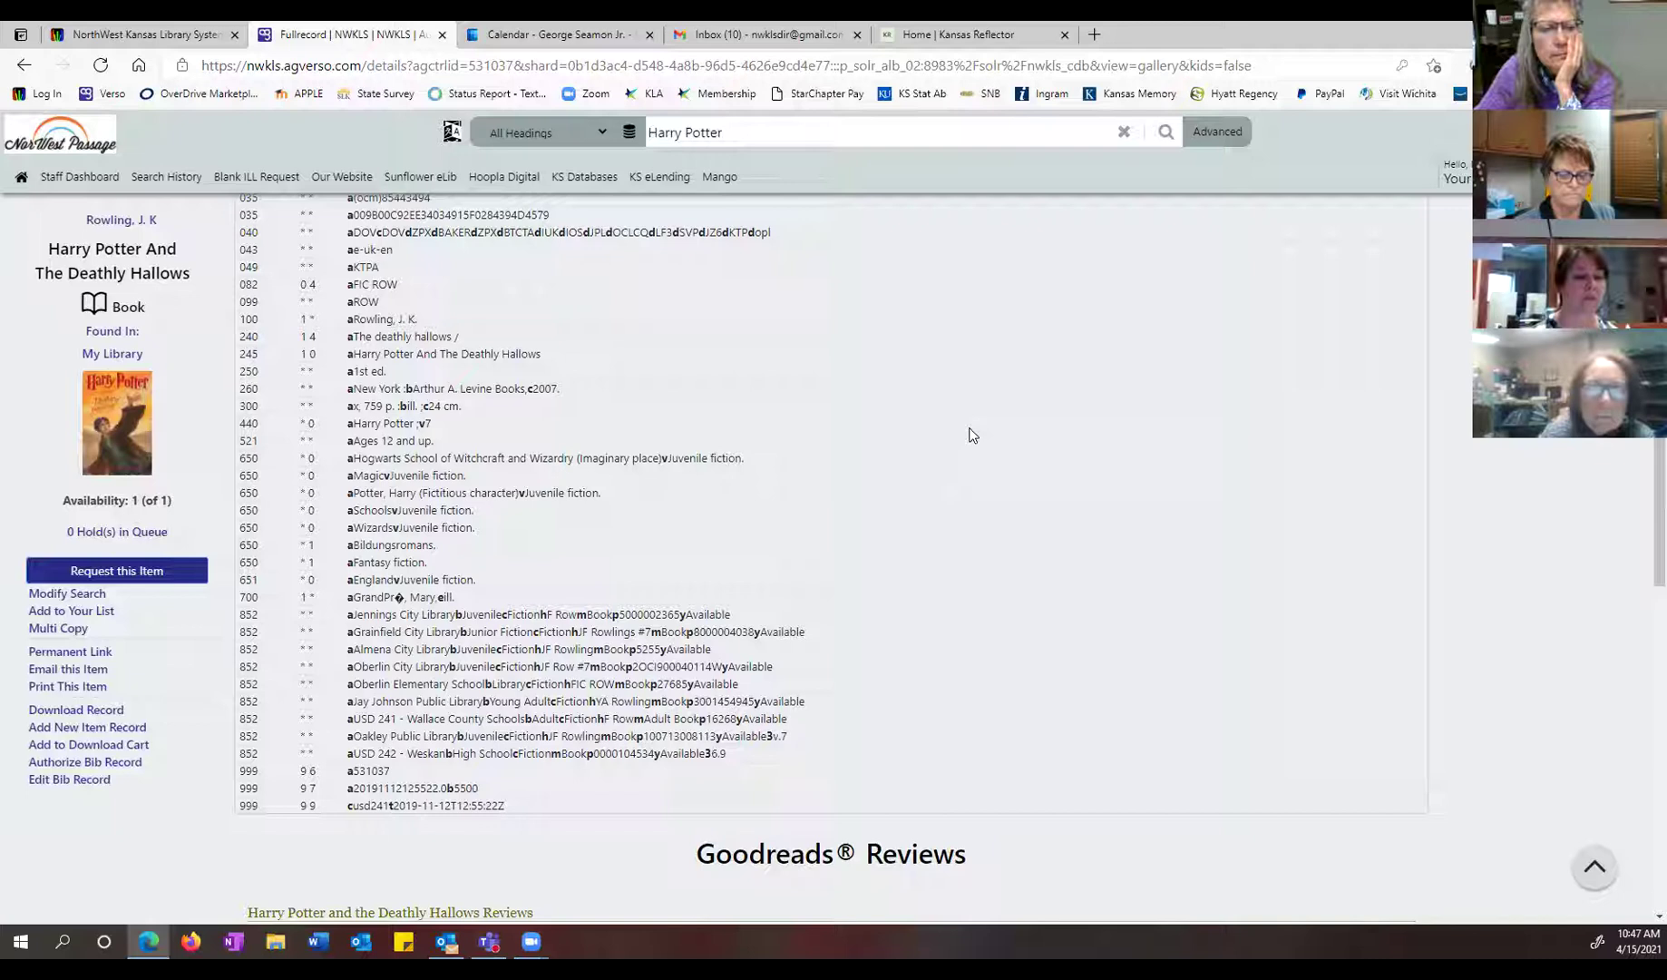
pyautogui.scroll(5, 989, 453)
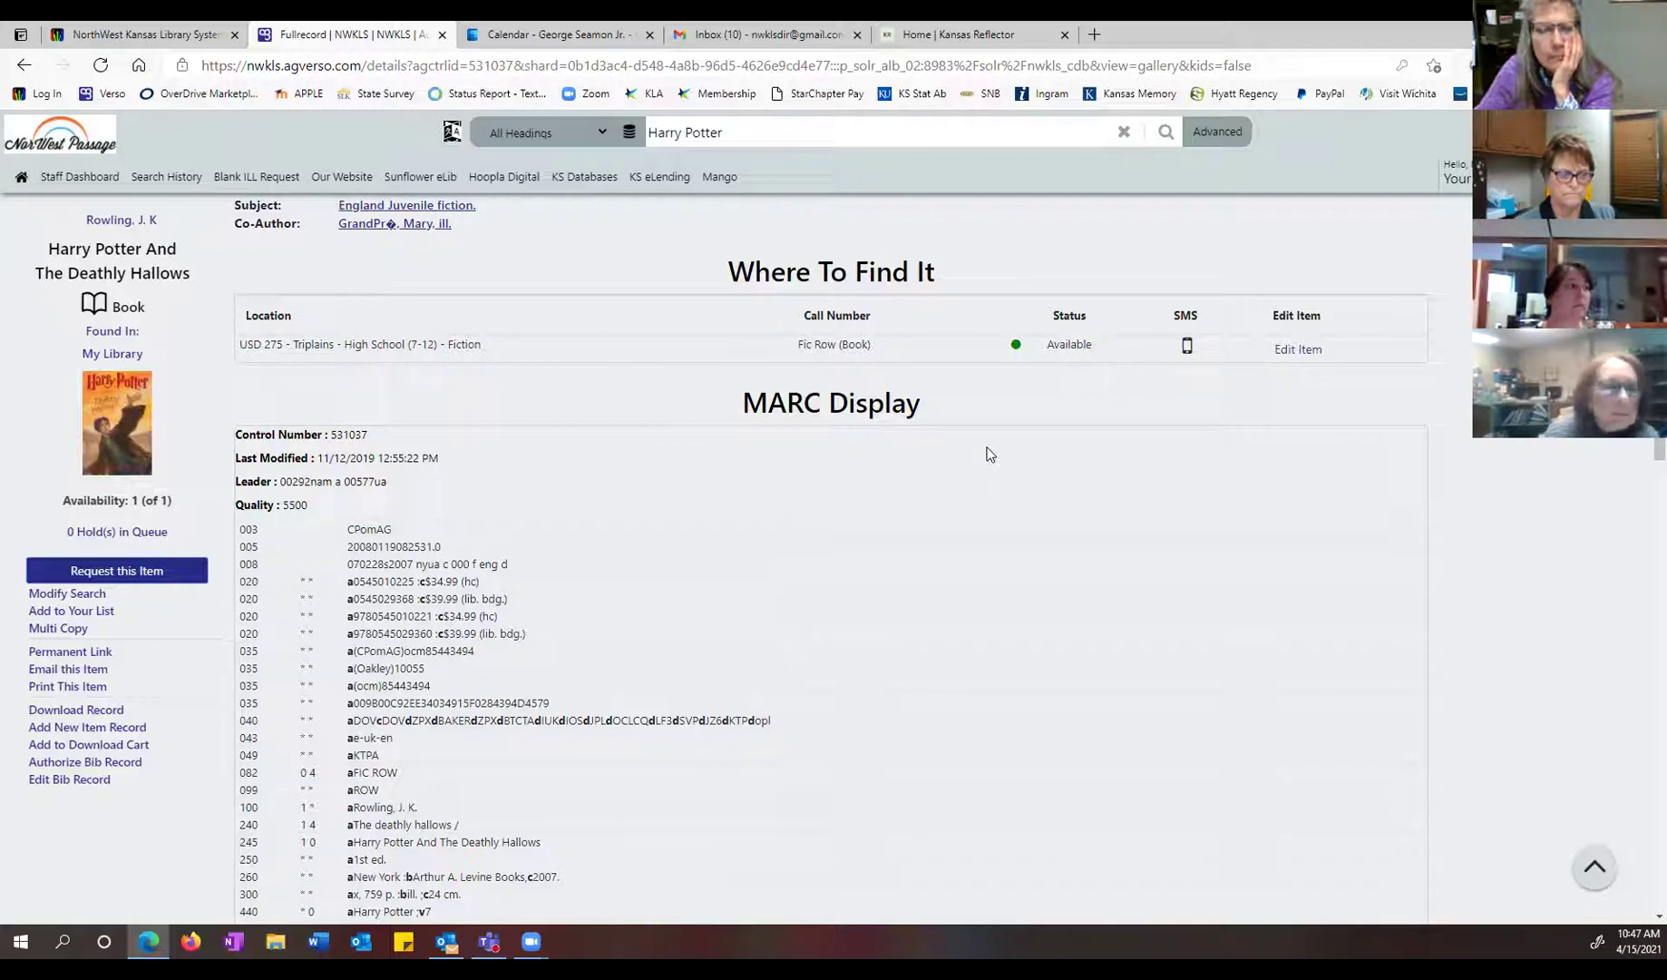
pyautogui.scroll(-12, 1006, 539)
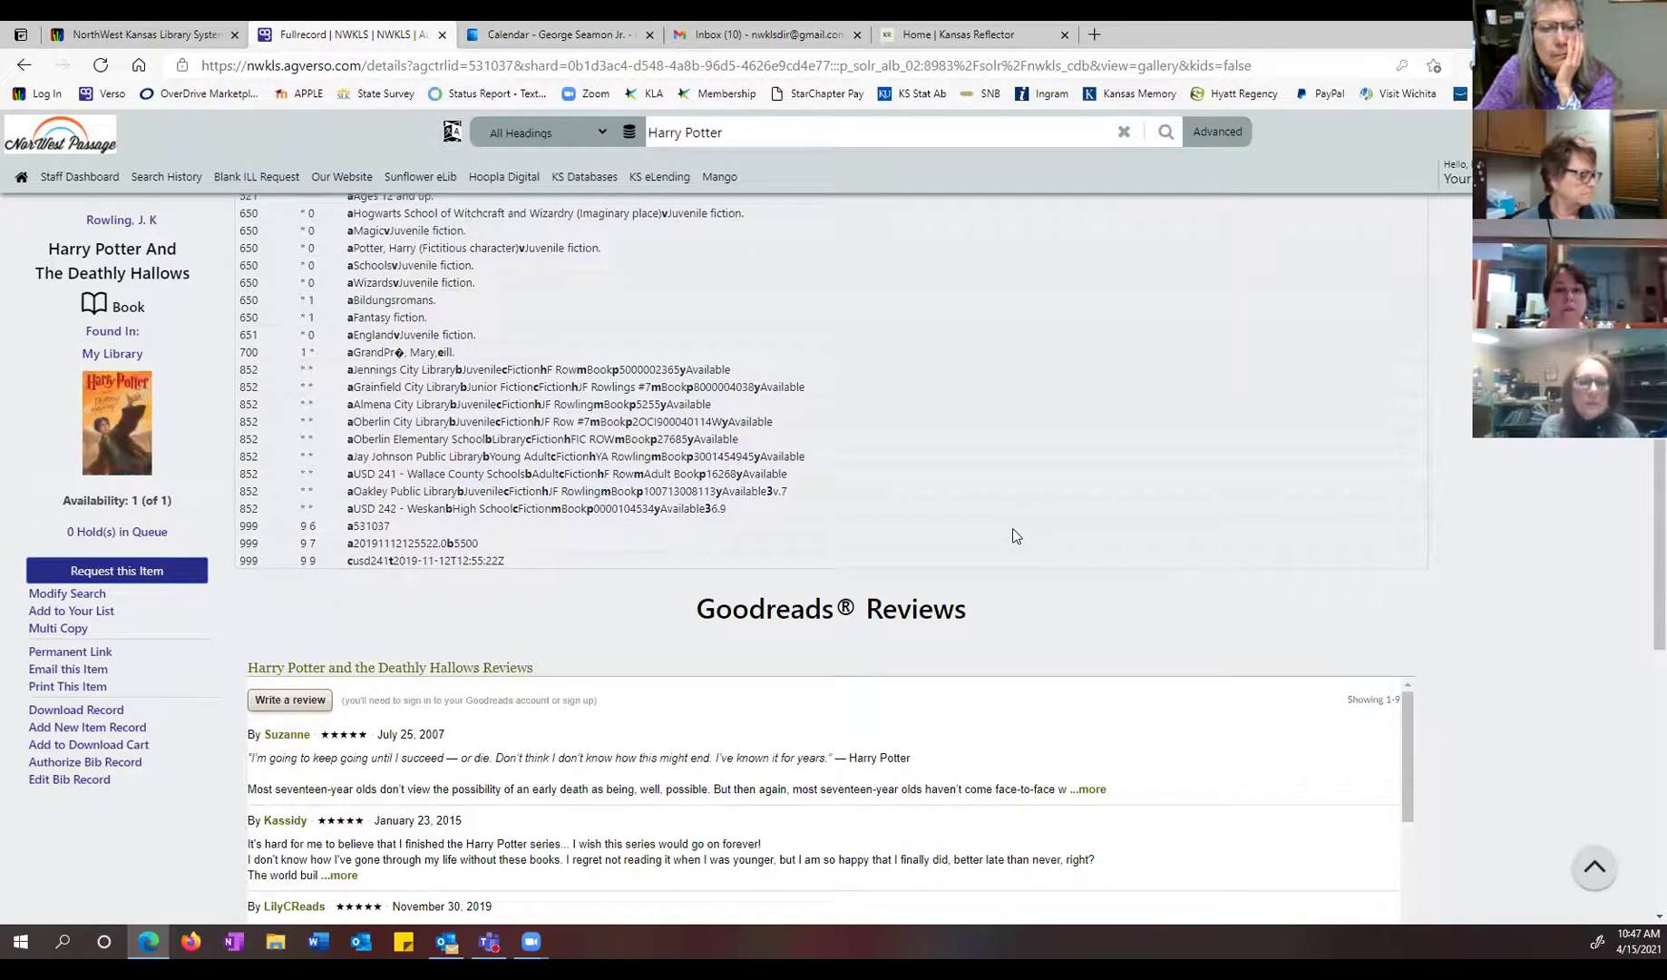
pyautogui.scroll(4, 1021, 527)
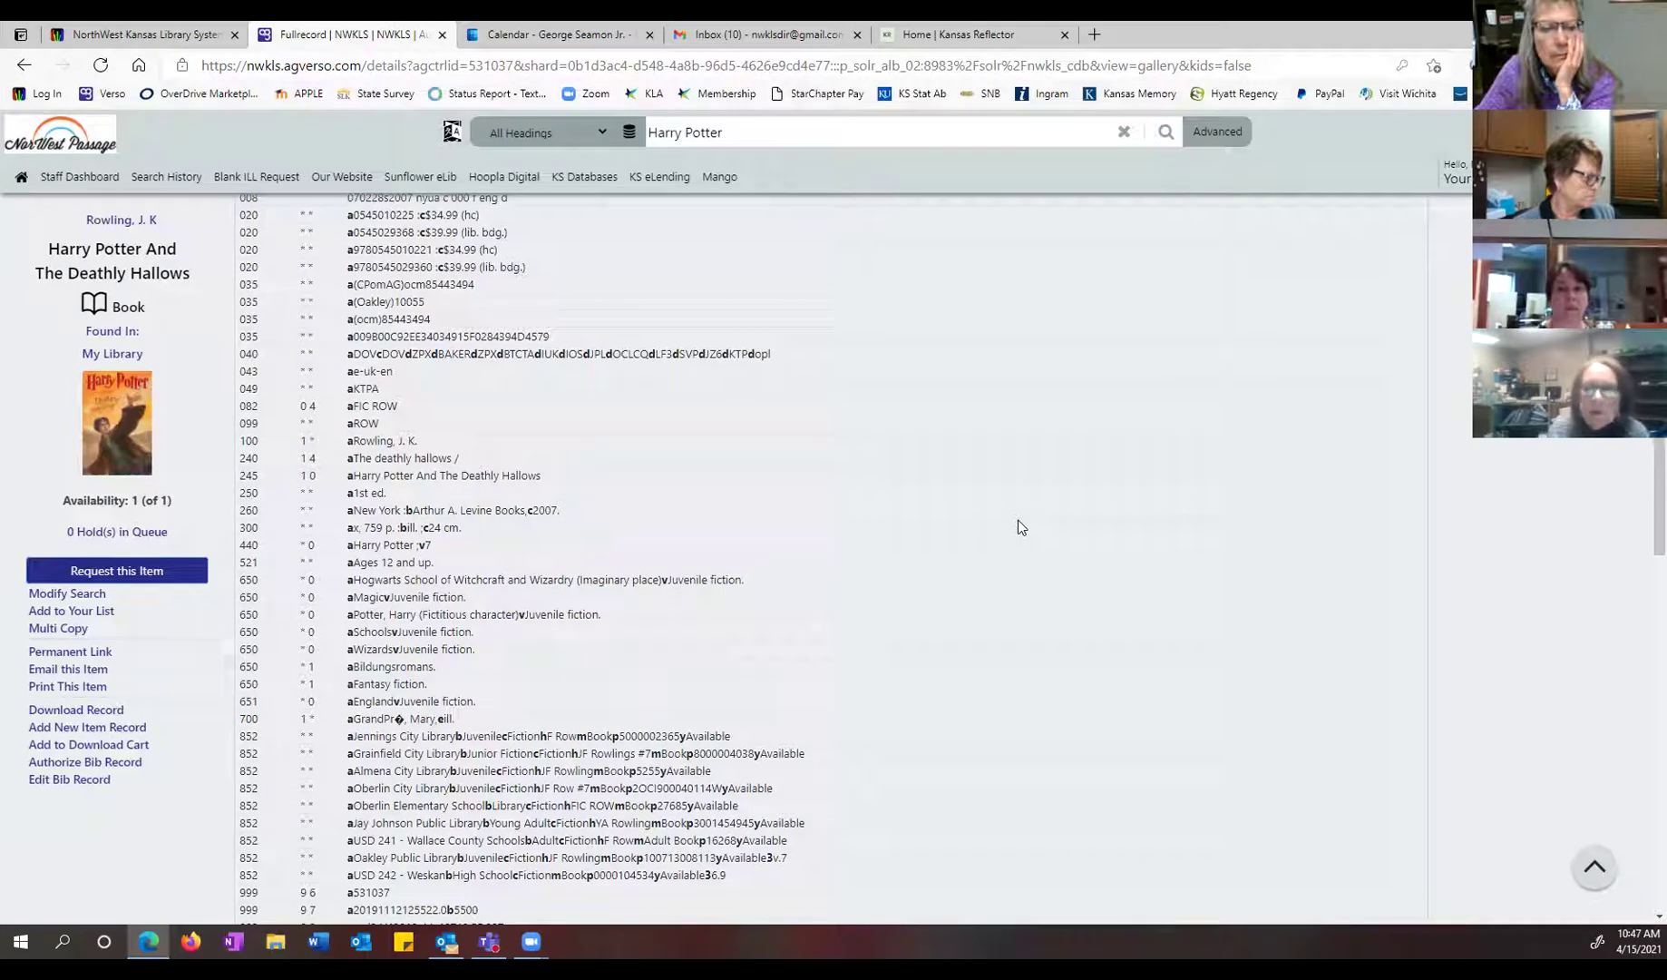
pyautogui.scroll(2, 1021, 524)
pyautogui.scroll(-3, 1022, 526)
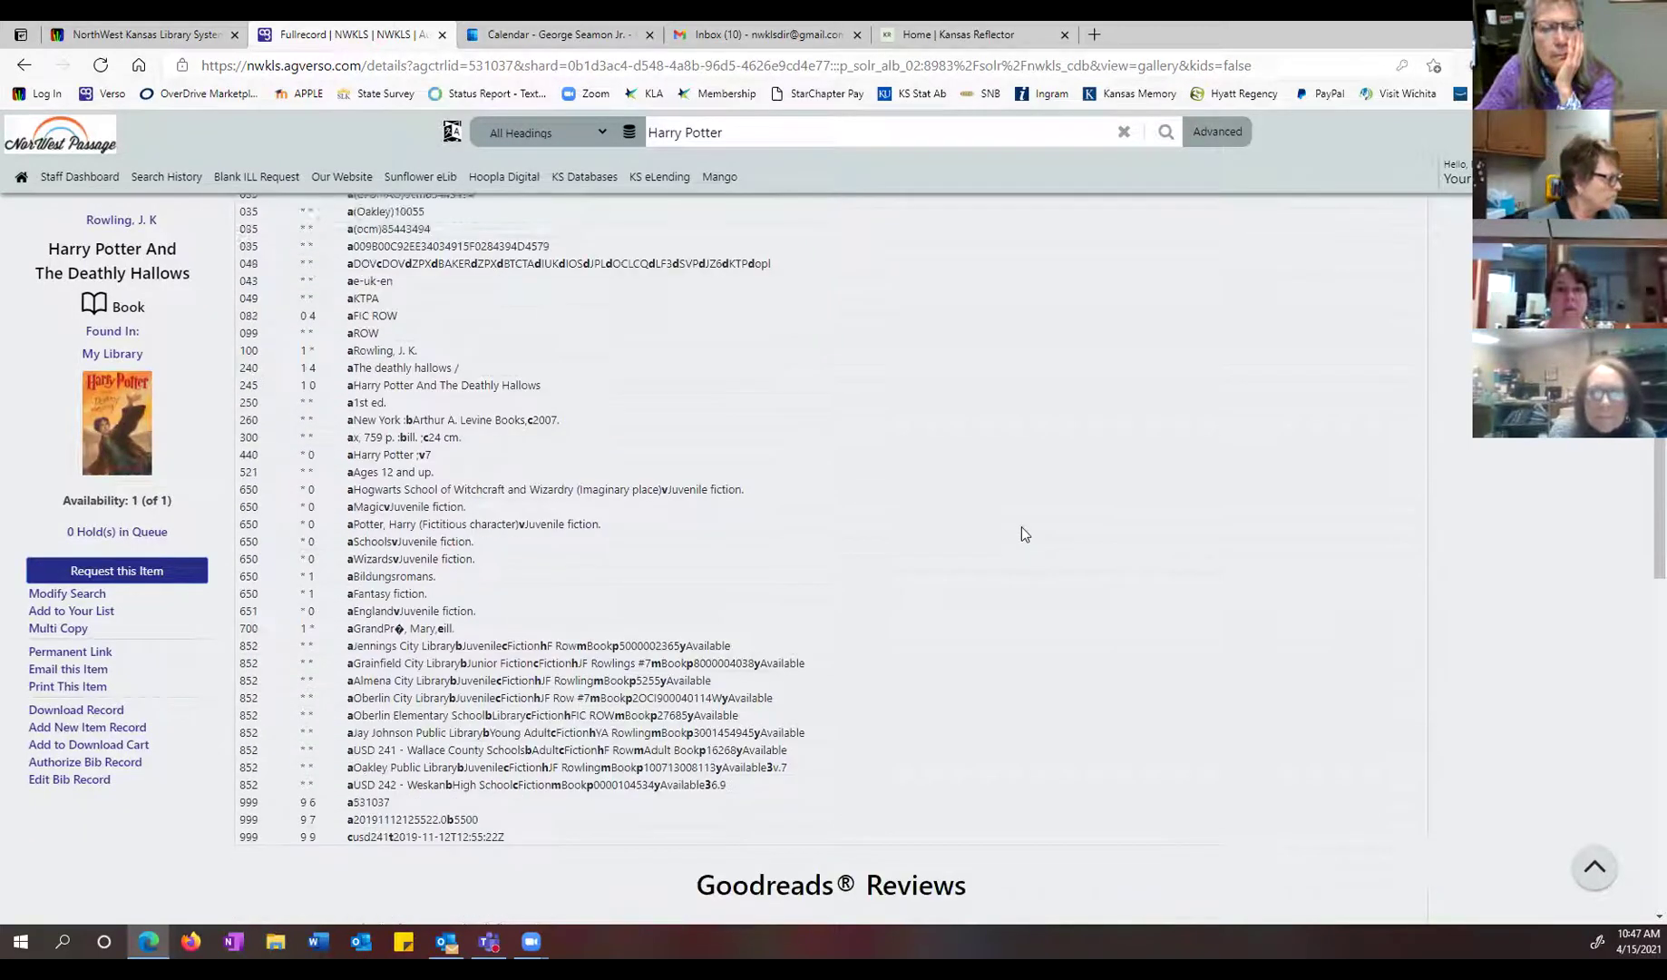
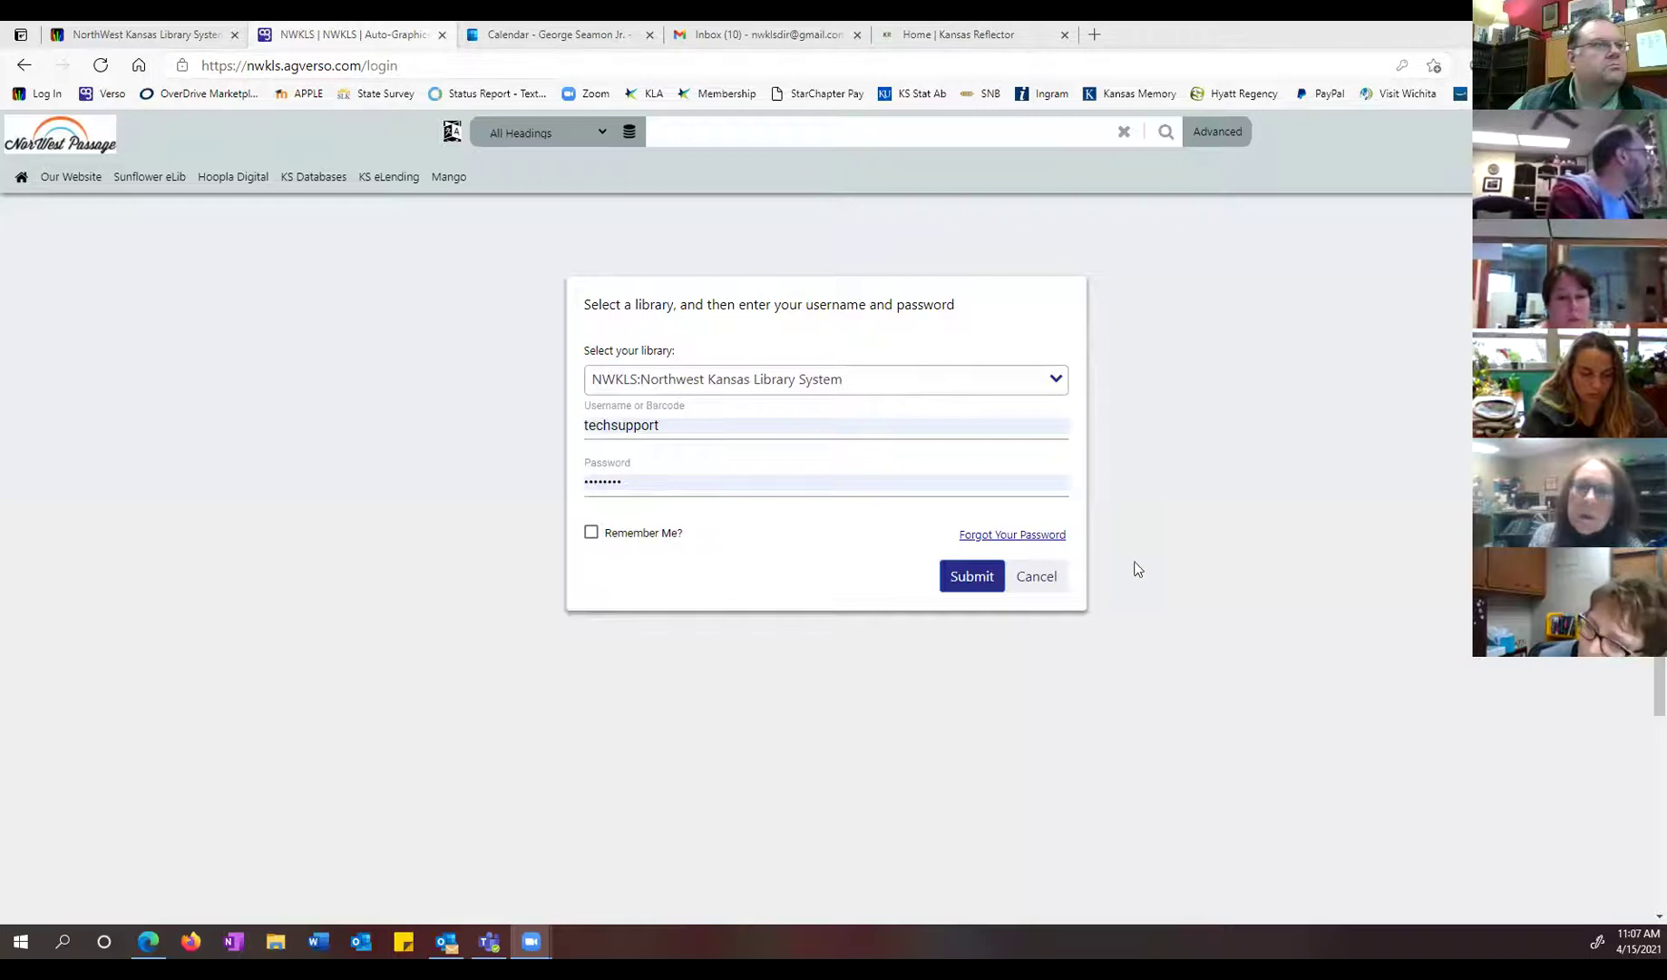
# Step: Sign in to the Northwest Kansas Library System with the prefilled staff credentials and open Circulation Options under Circ Admin
pyautogui.click(959, 580)
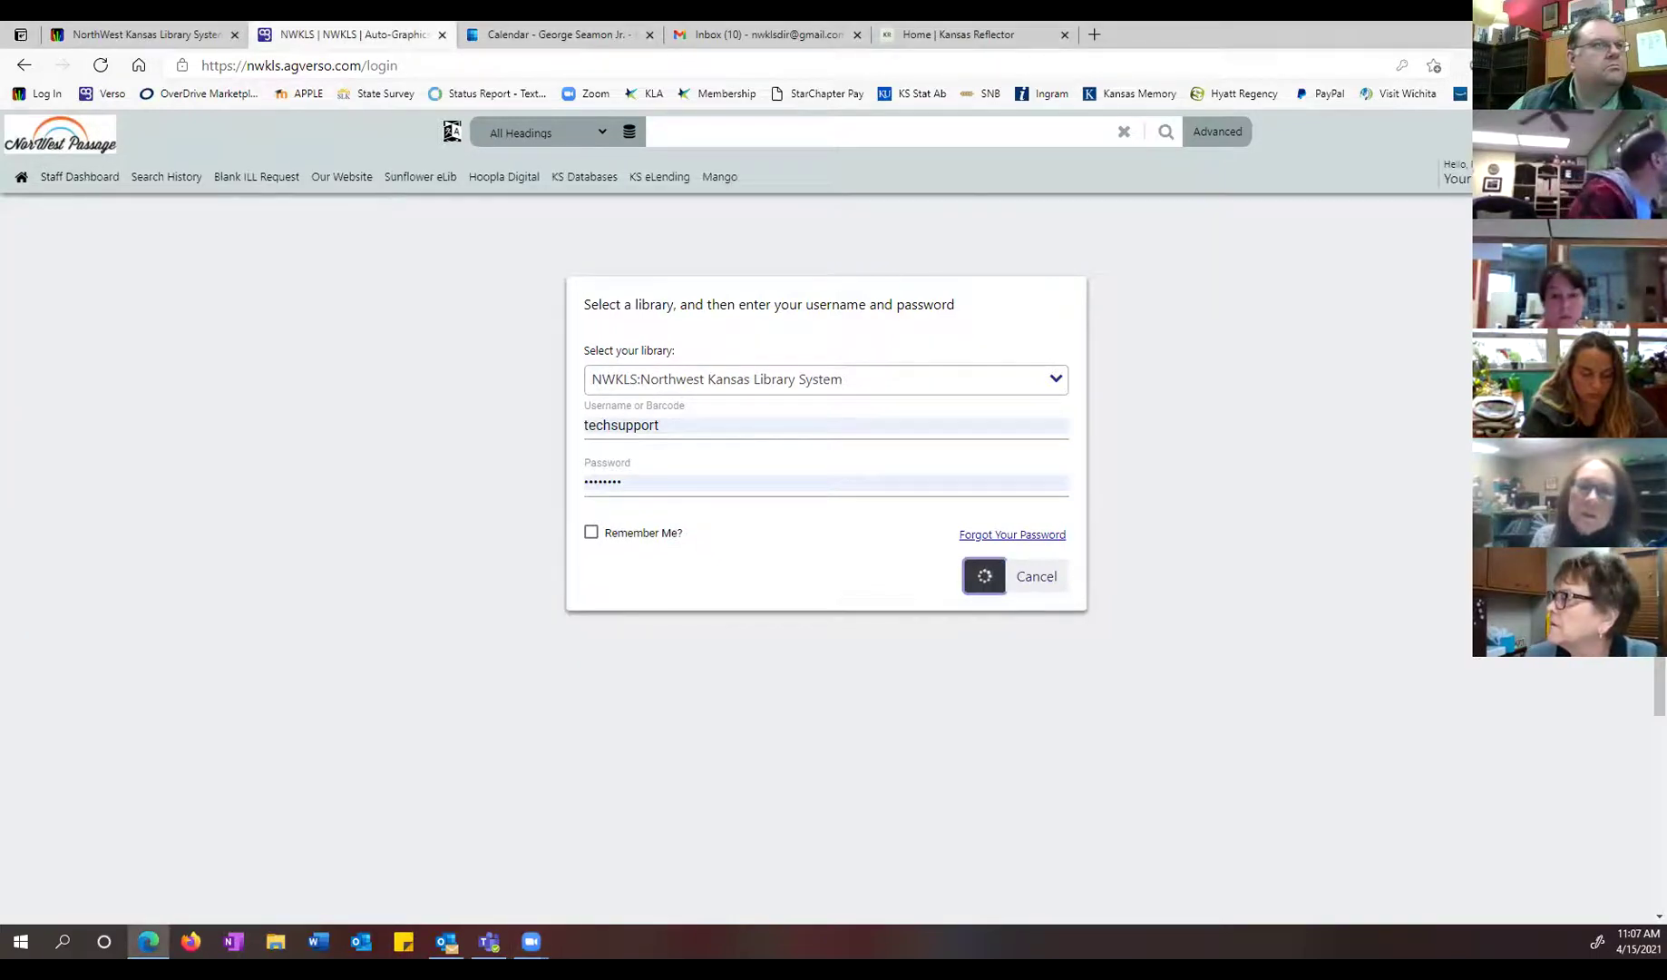
pyautogui.click(88, 176)
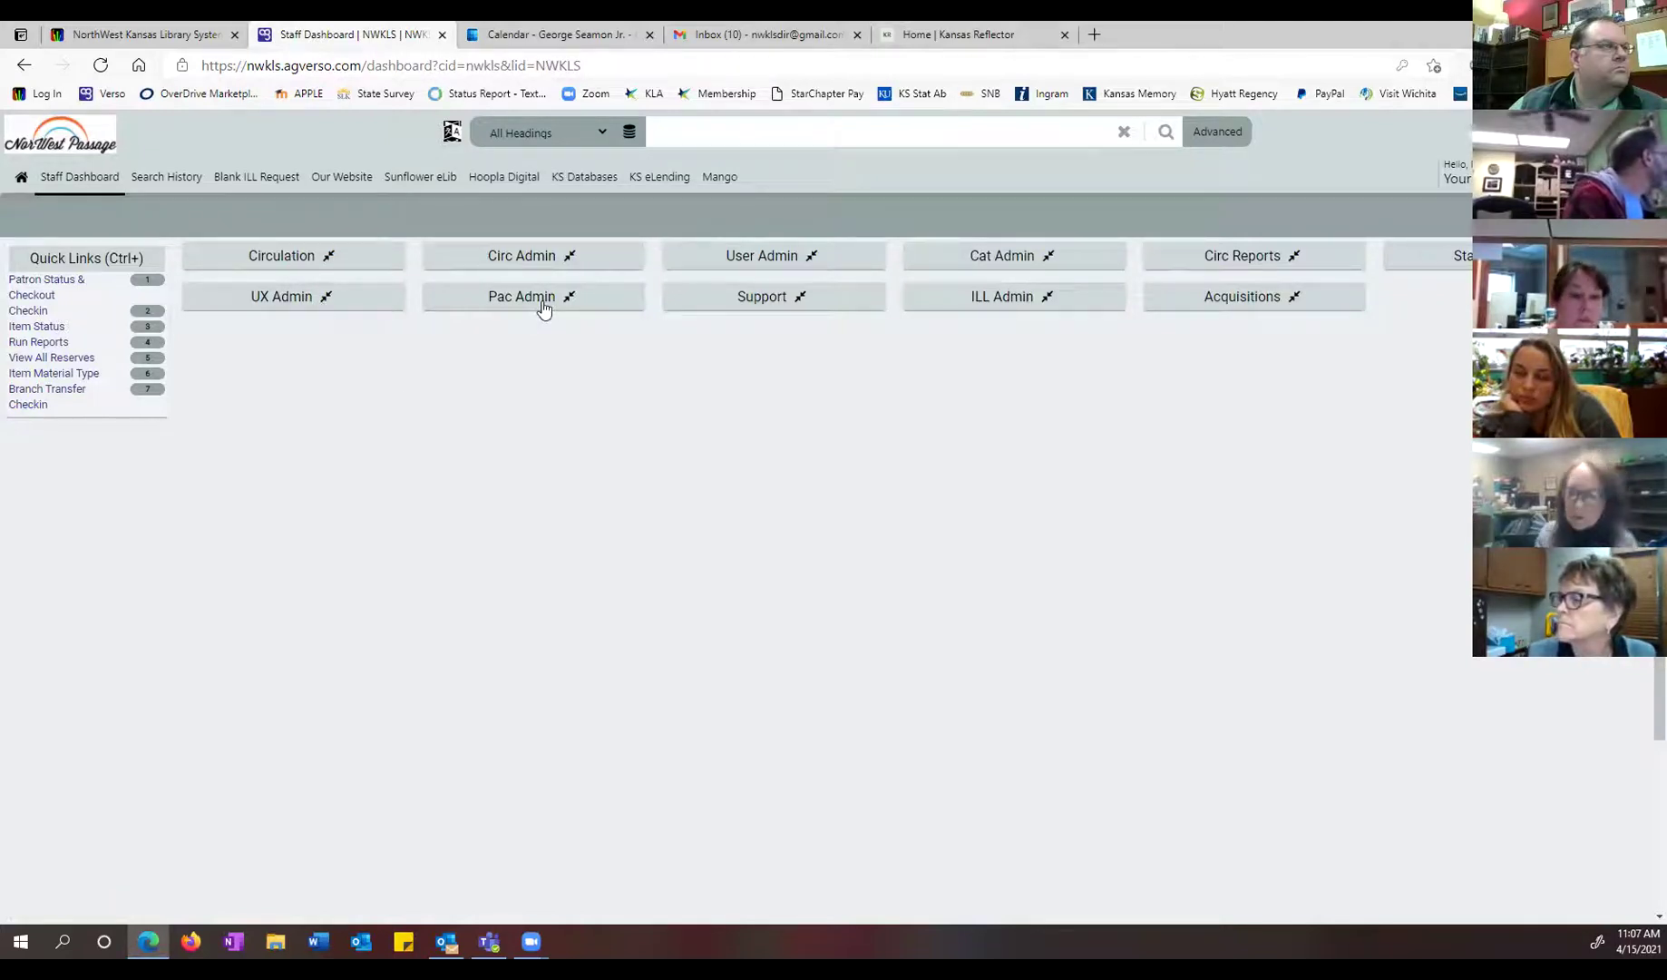
pyautogui.click(541, 257)
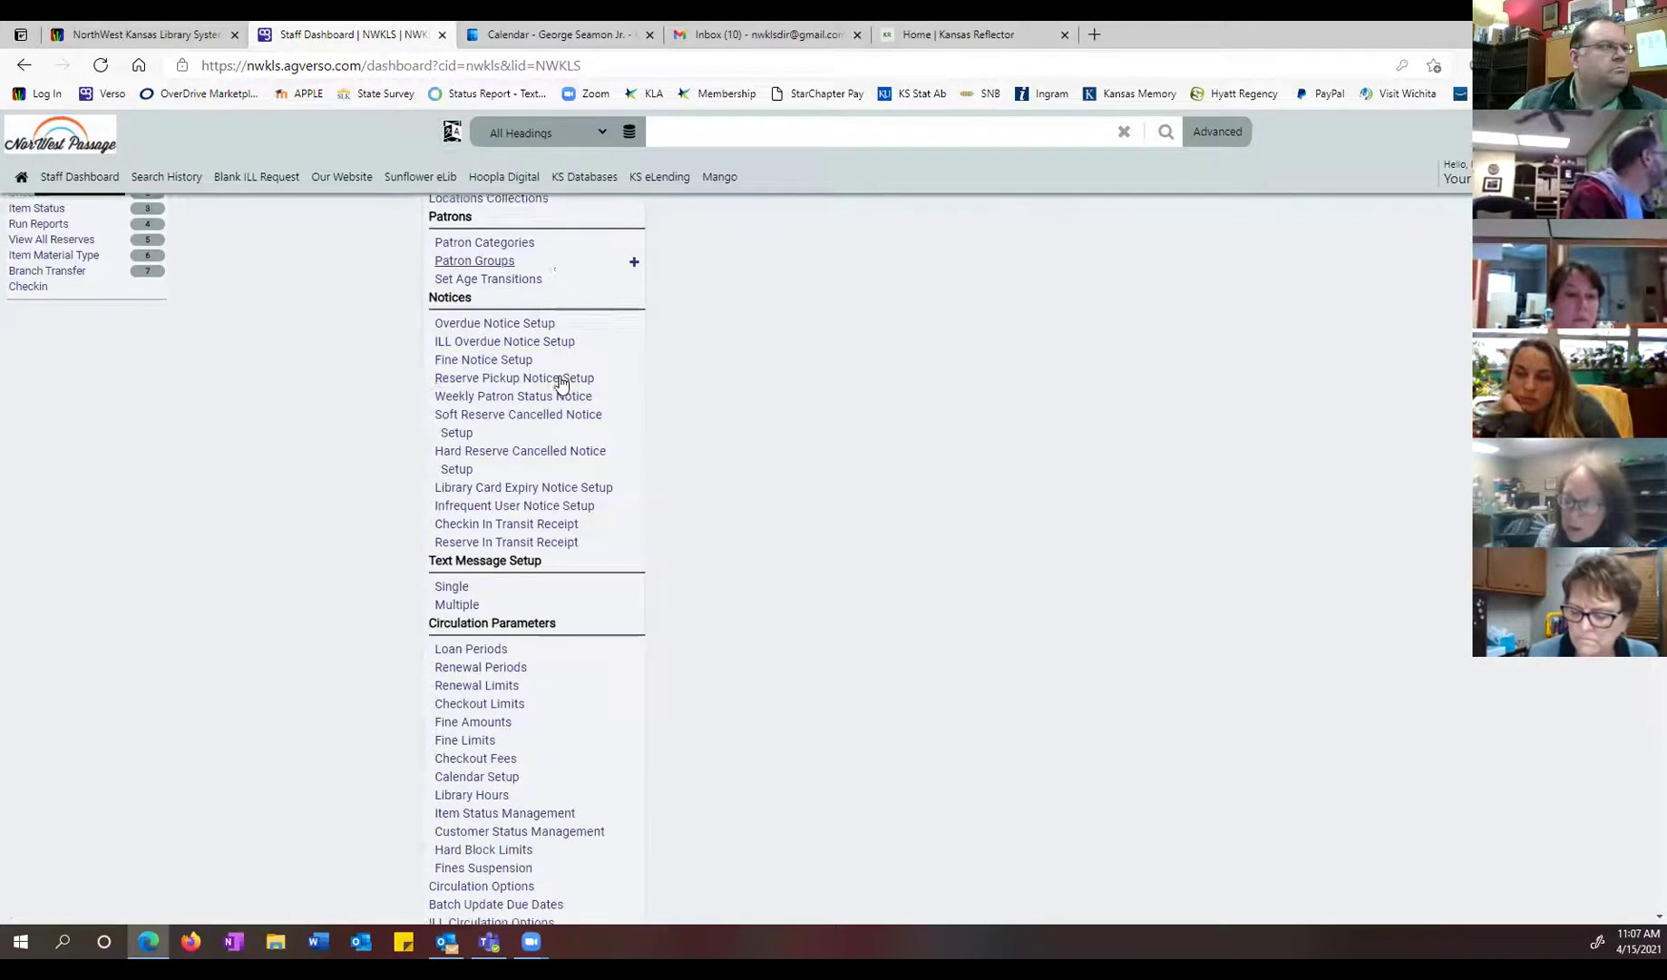
pyautogui.scroll(-1, 560, 381)
pyautogui.scroll(-3, 573, 543)
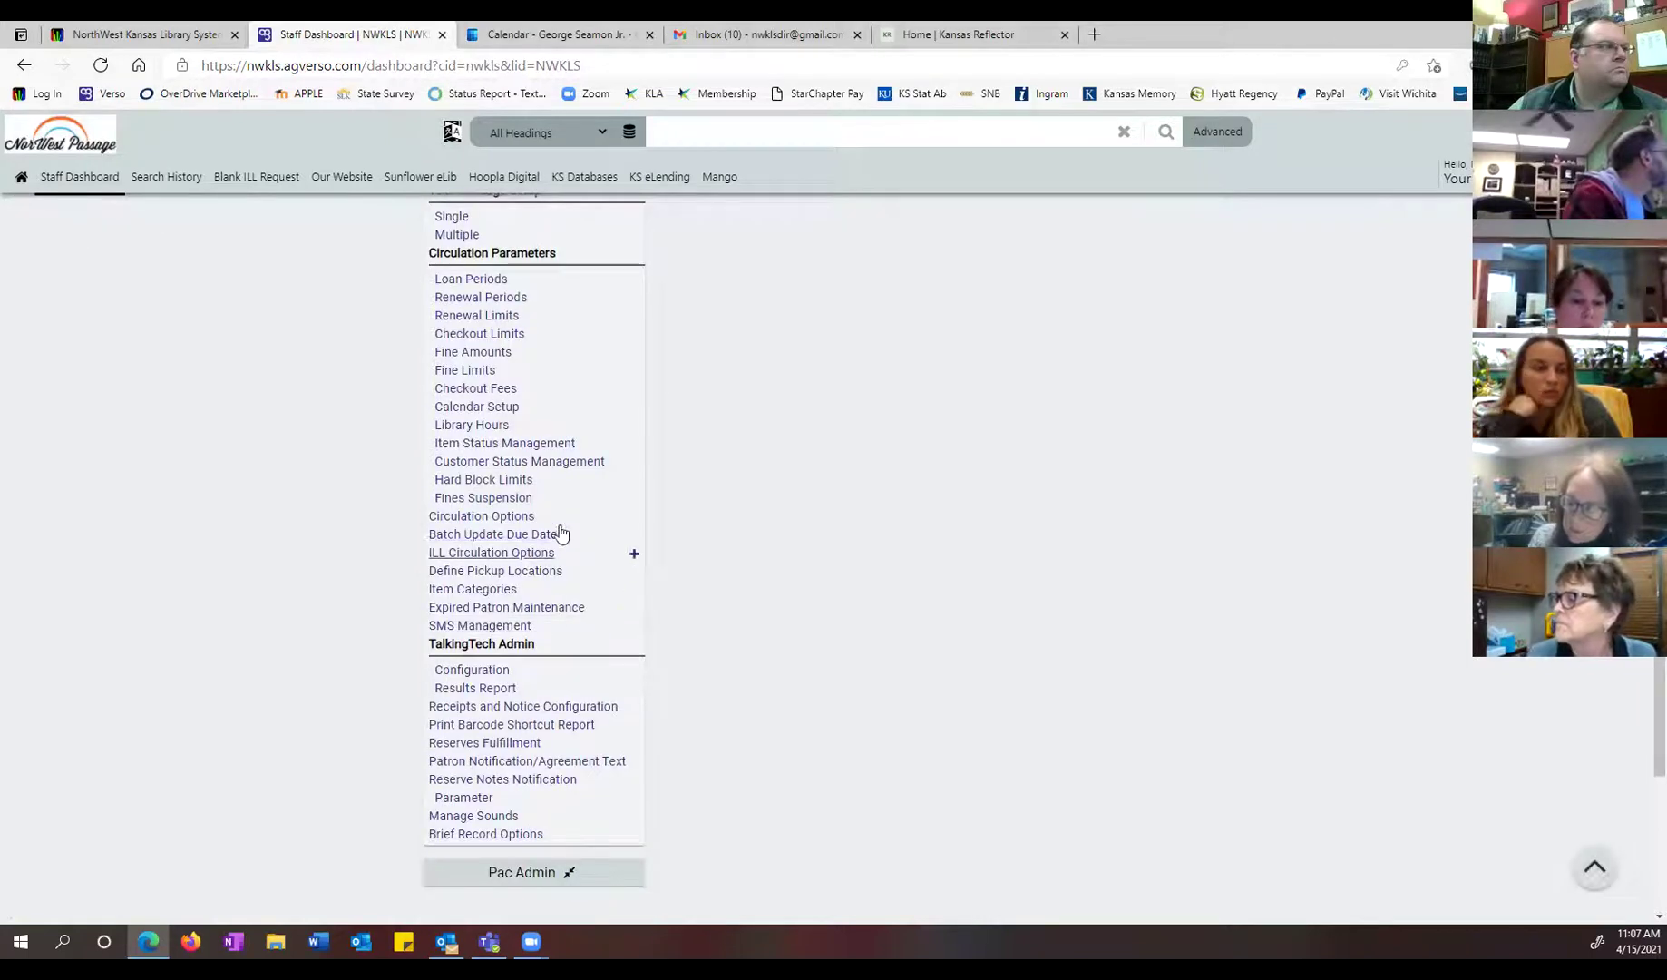
pyautogui.click(504, 519)
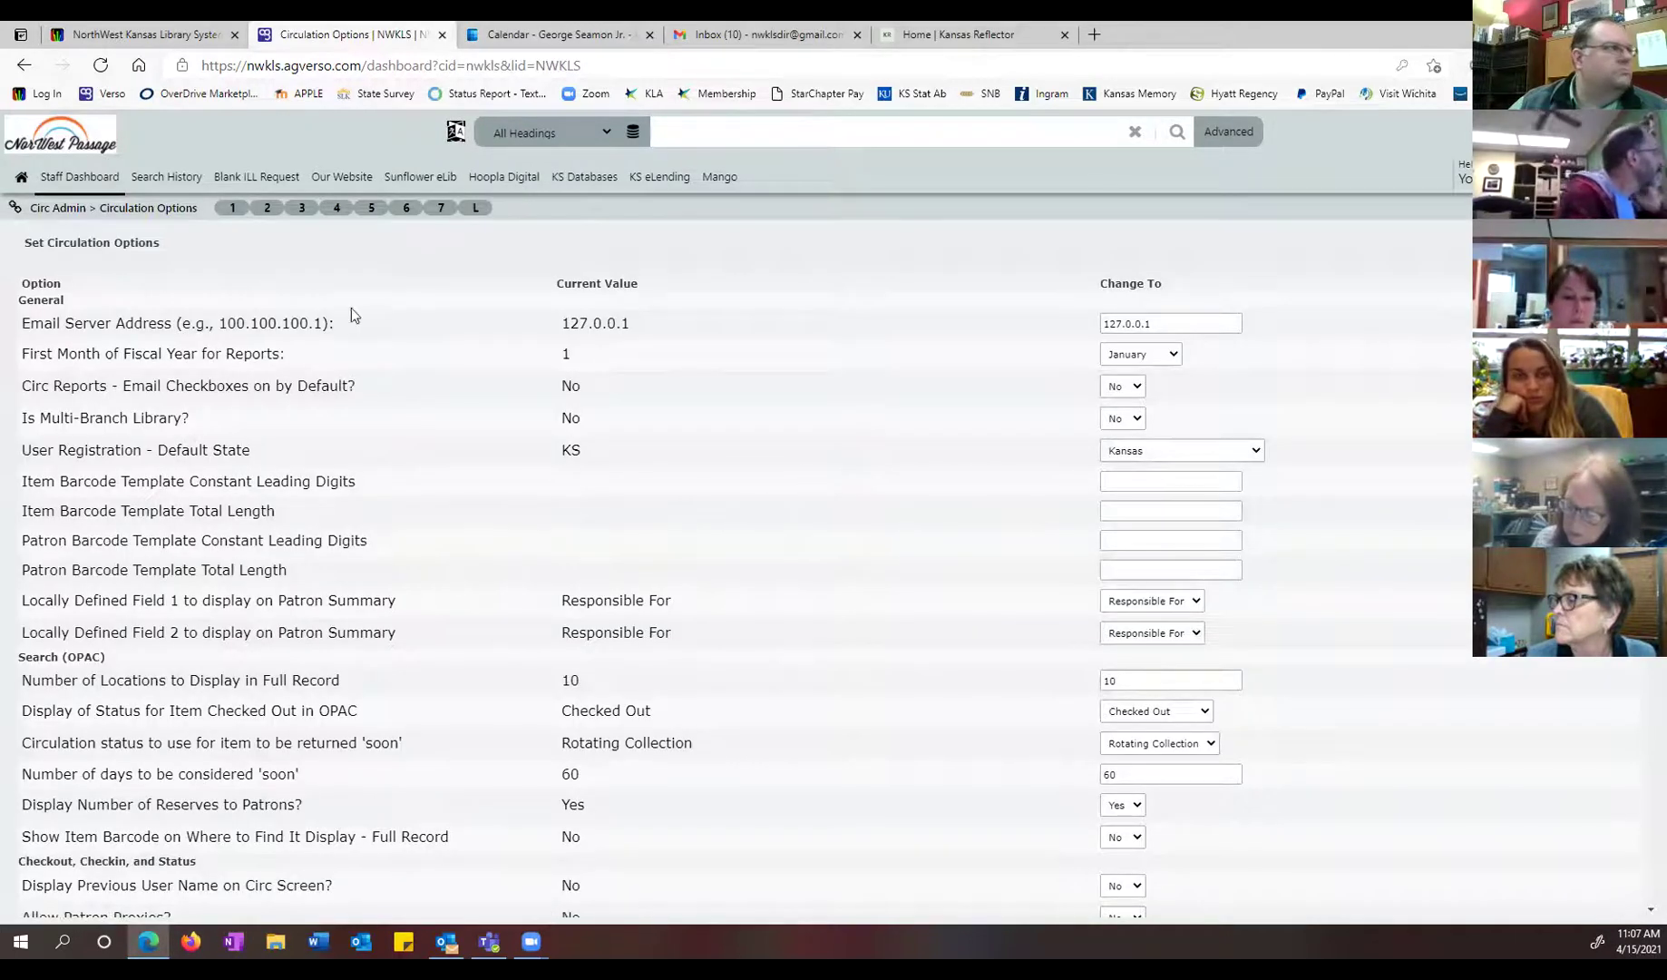
# Step: Review the circulation options from General through Cataloging, returning to the patron self-renewal and self-reserve settings
pyautogui.scroll(-1, 444, 545)
pyautogui.scroll(1, 445, 544)
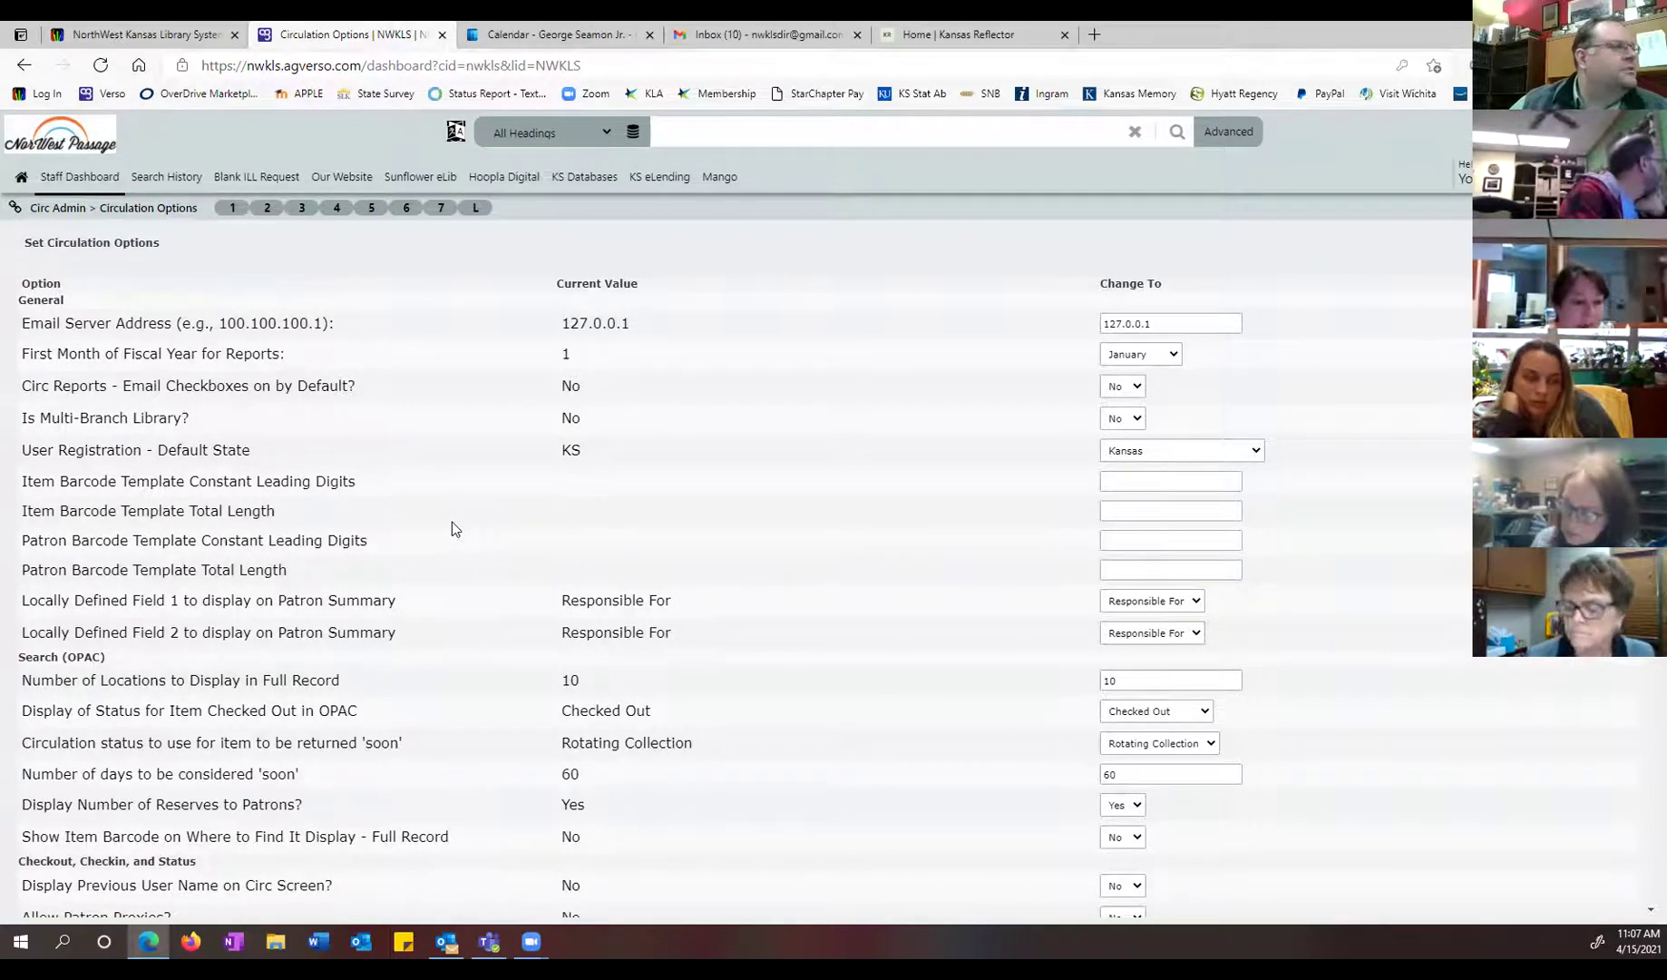
pyautogui.scroll(-2, 452, 522)
pyautogui.scroll(-1, 452, 523)
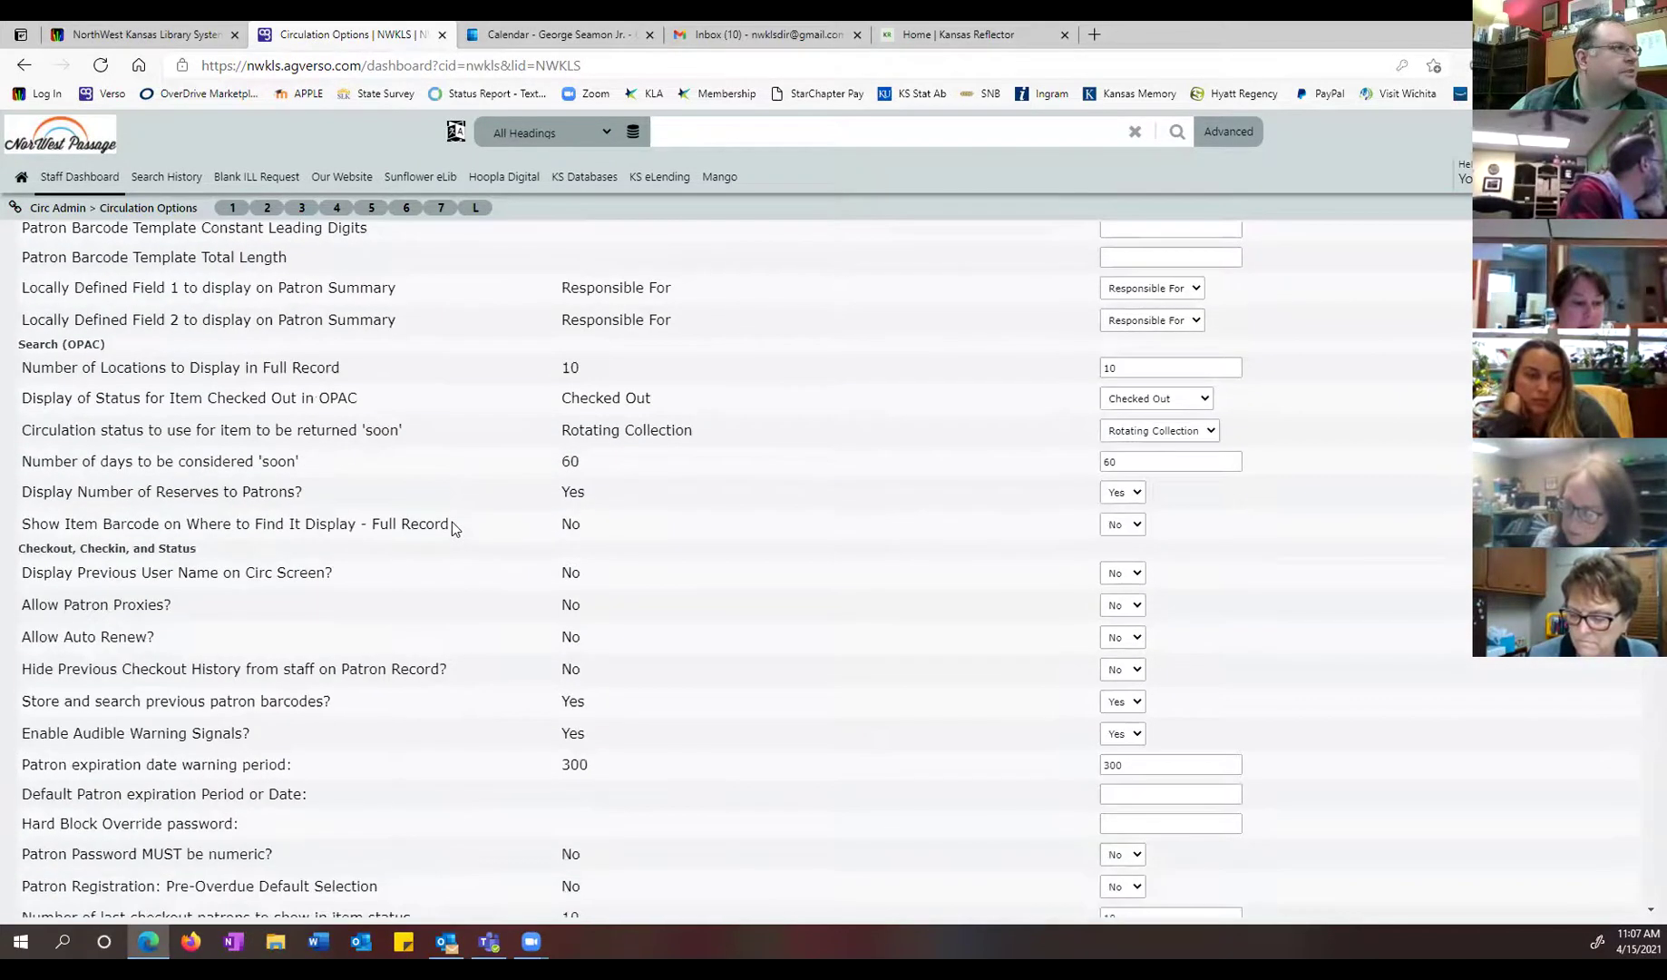
pyautogui.scroll(-4, 454, 528)
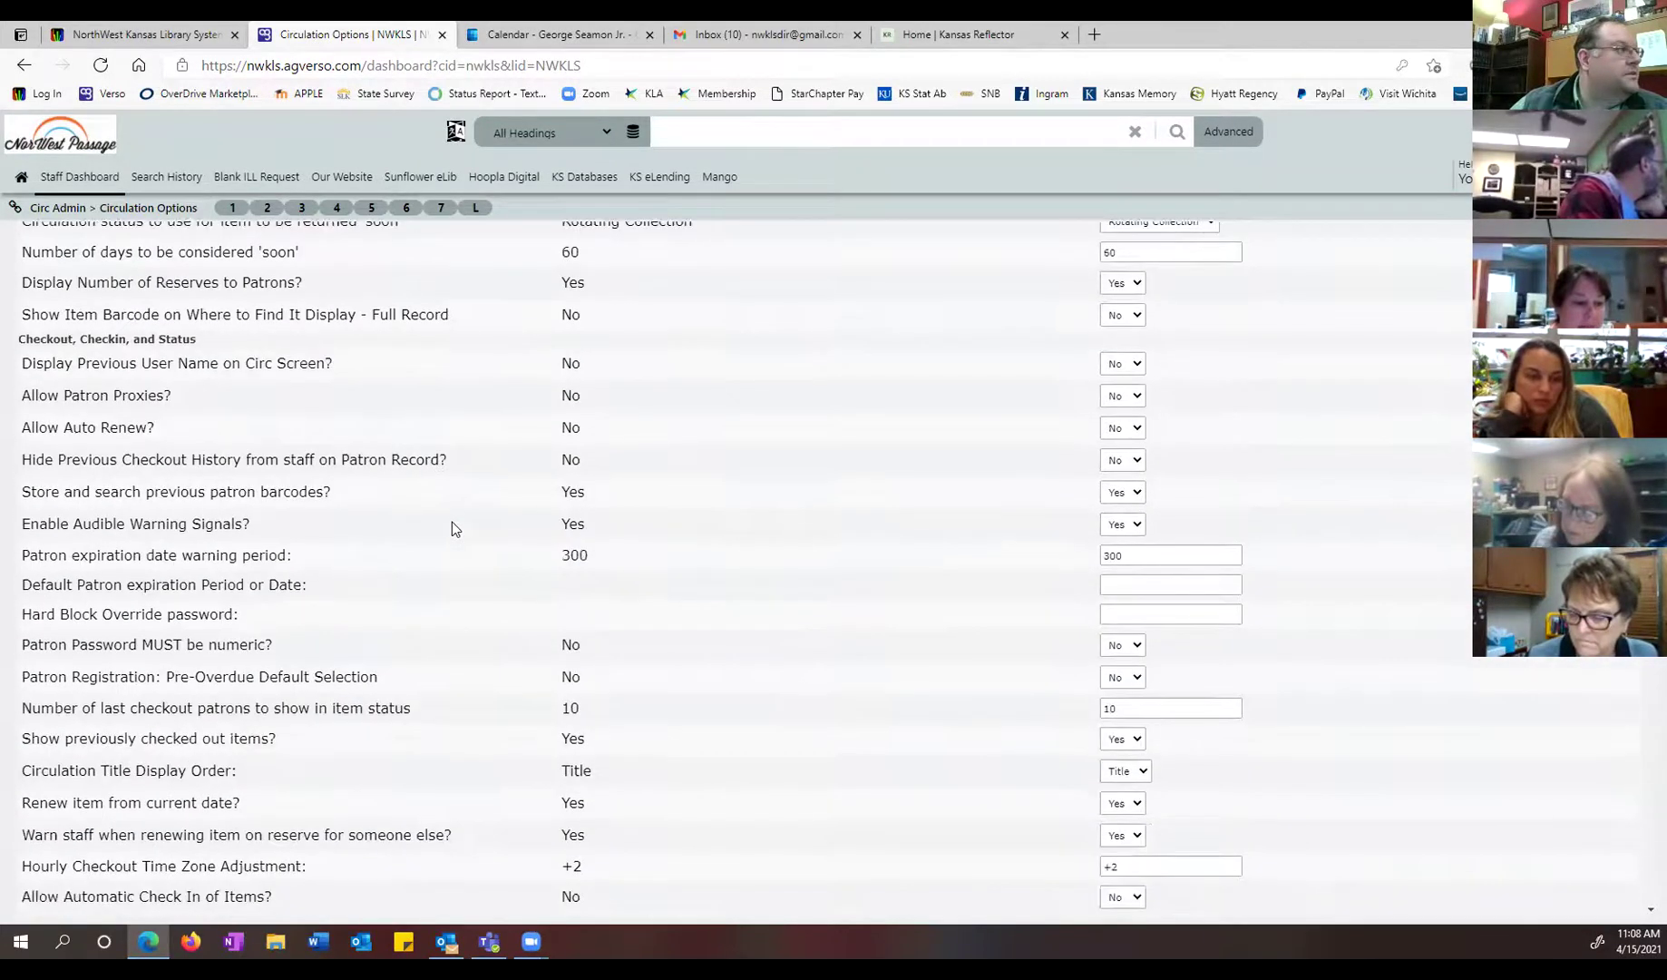
pyautogui.scroll(-5, 452, 528)
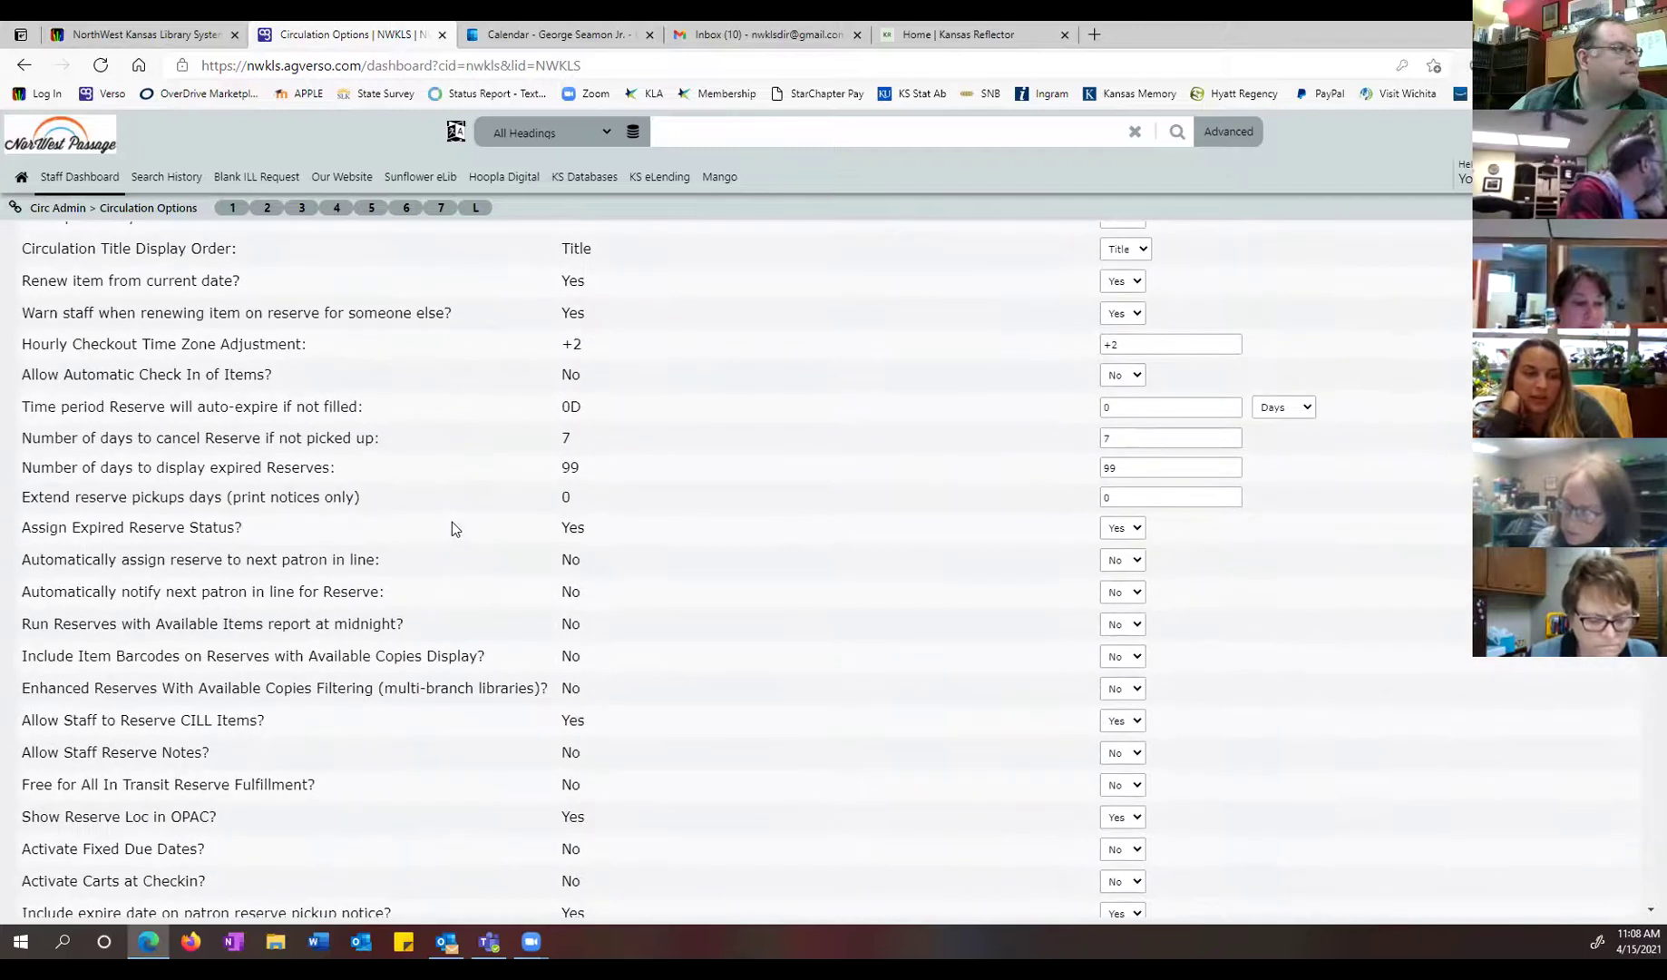
pyautogui.scroll(-15, 452, 528)
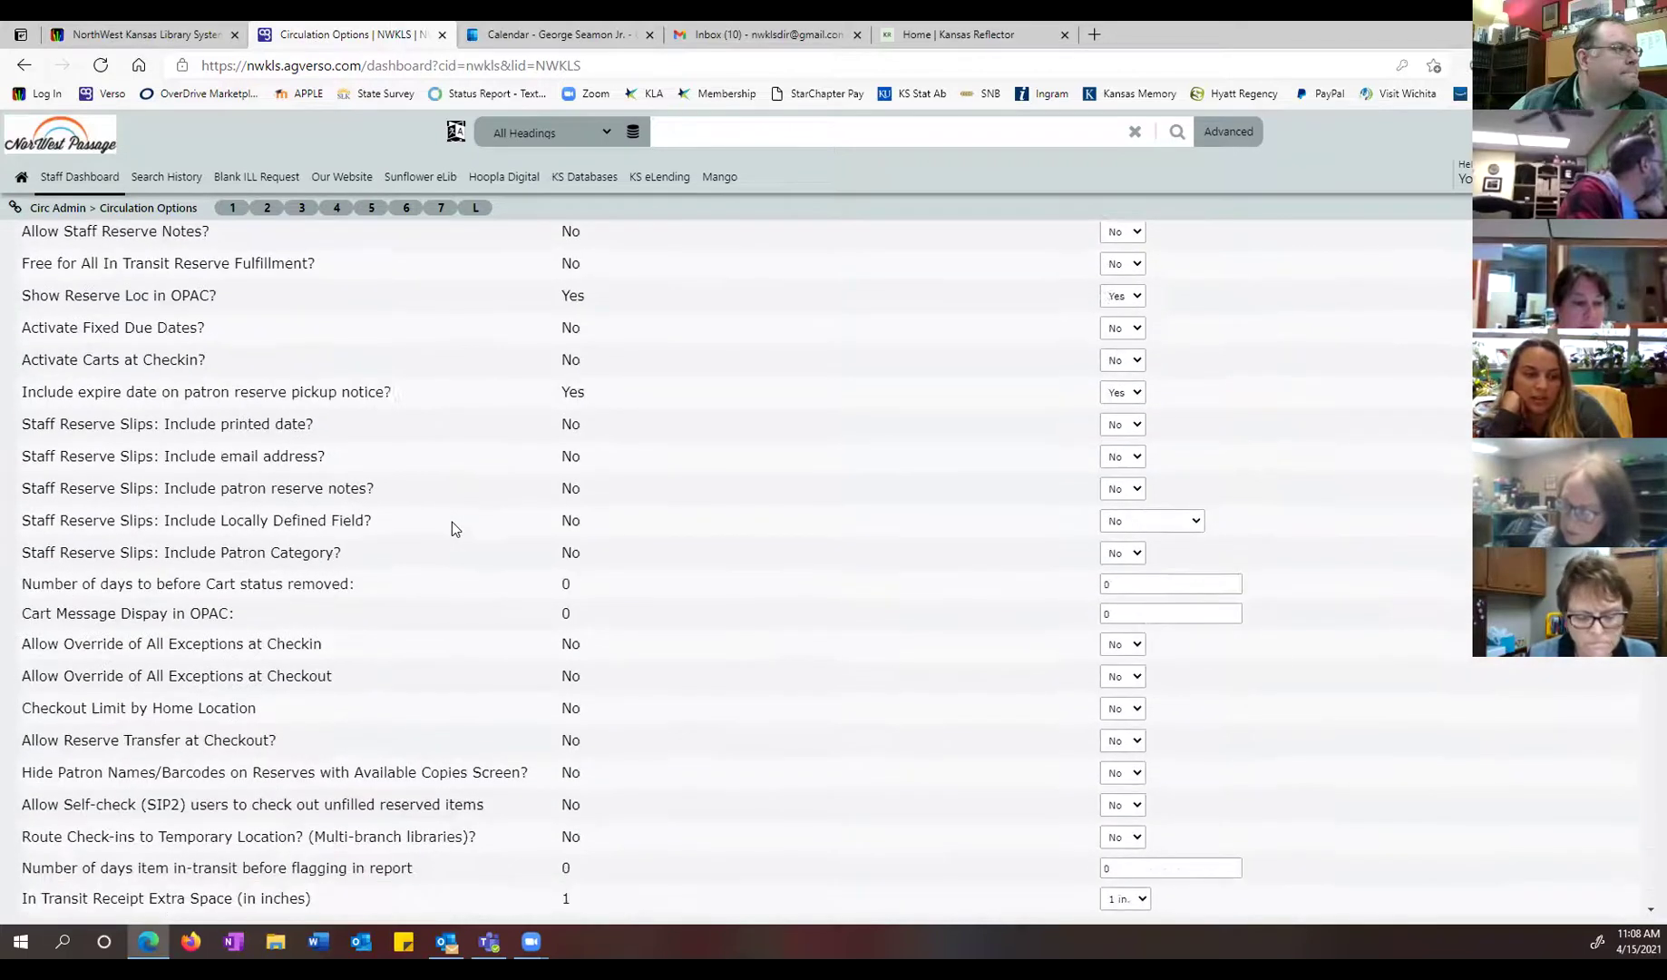
pyautogui.scroll(-4, 454, 529)
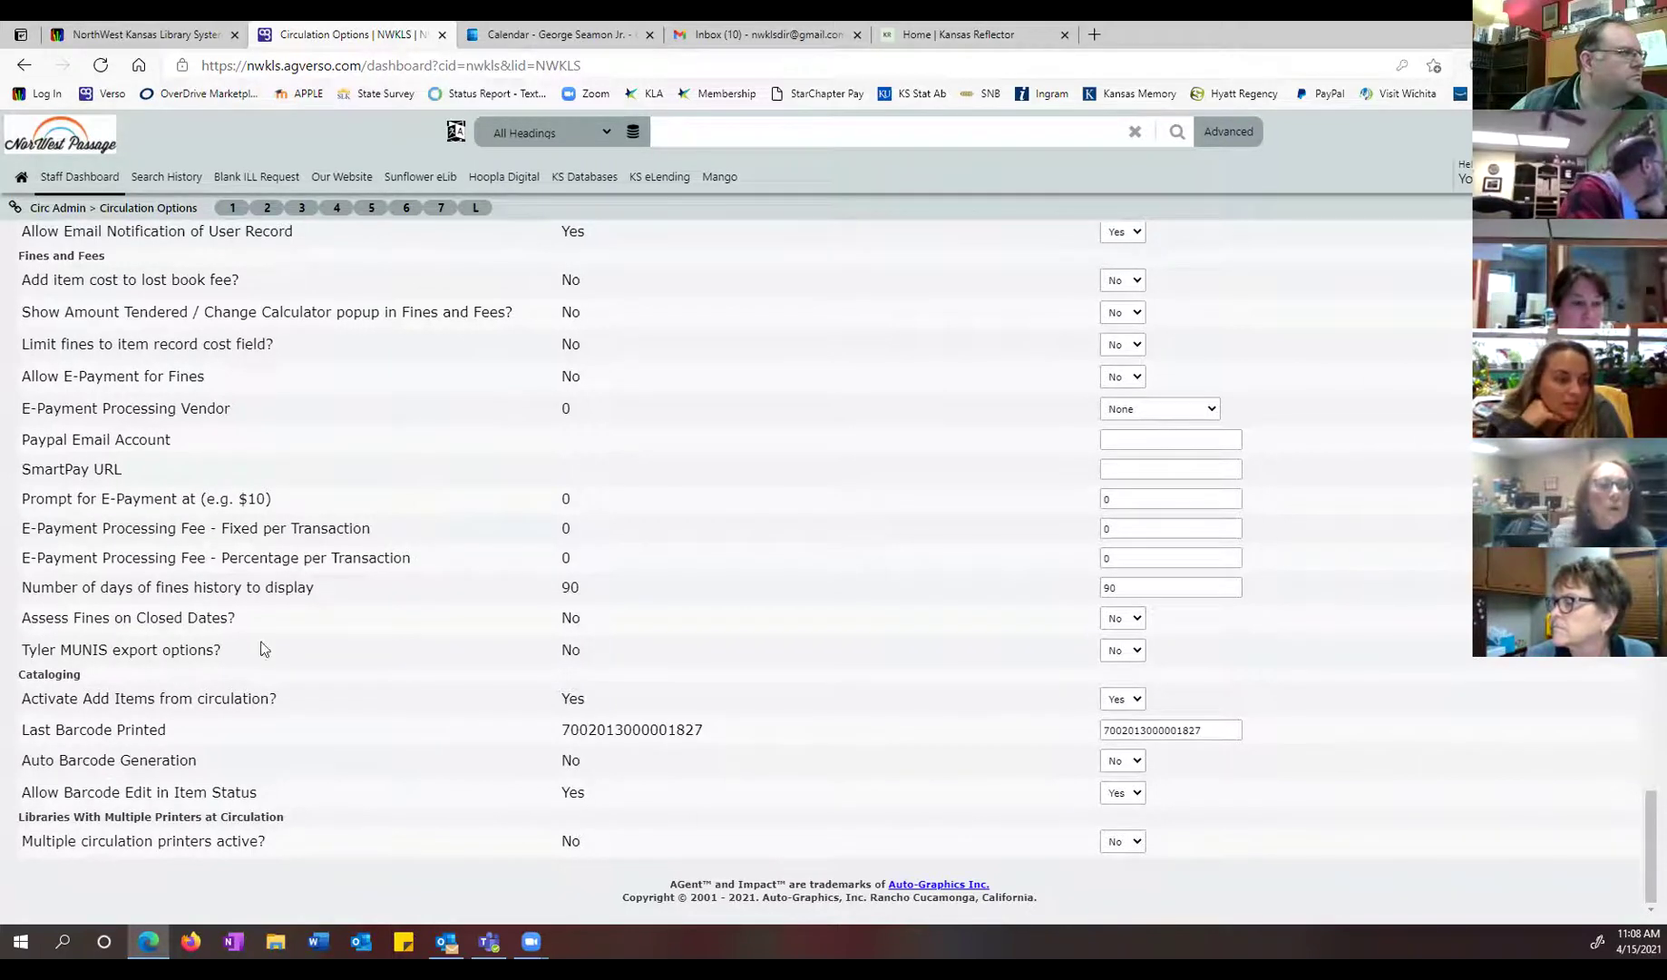
pyautogui.scroll(1, 381, 619)
pyautogui.scroll(3, 385, 615)
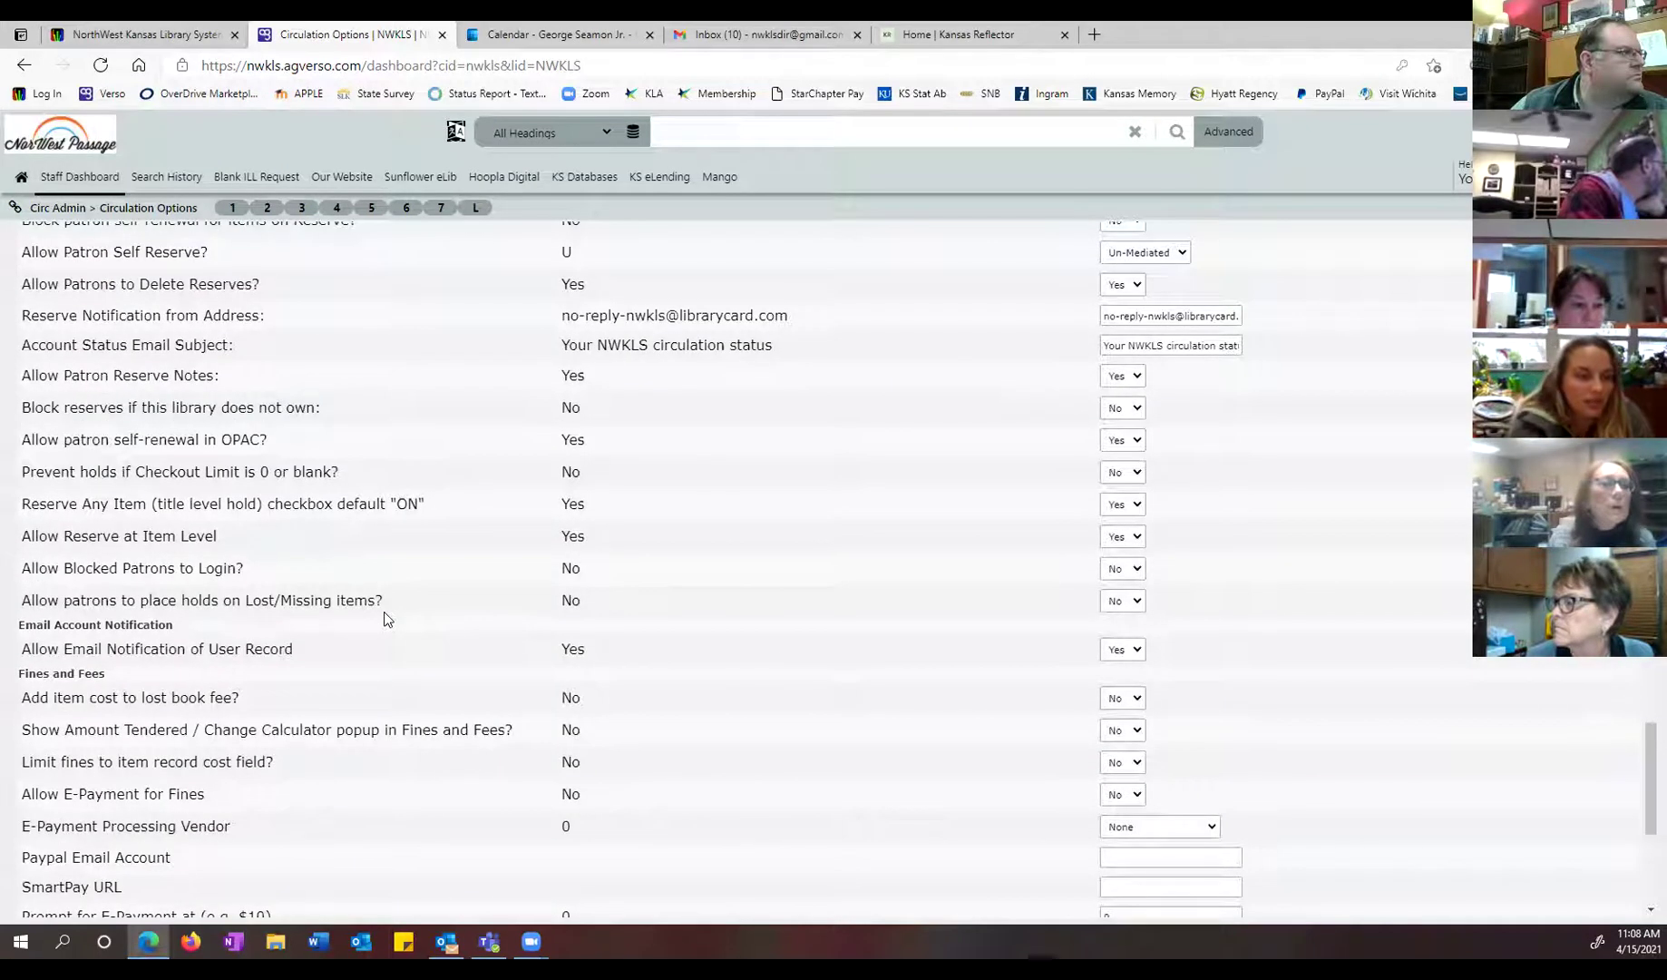
pyautogui.scroll(1, 460, 589)
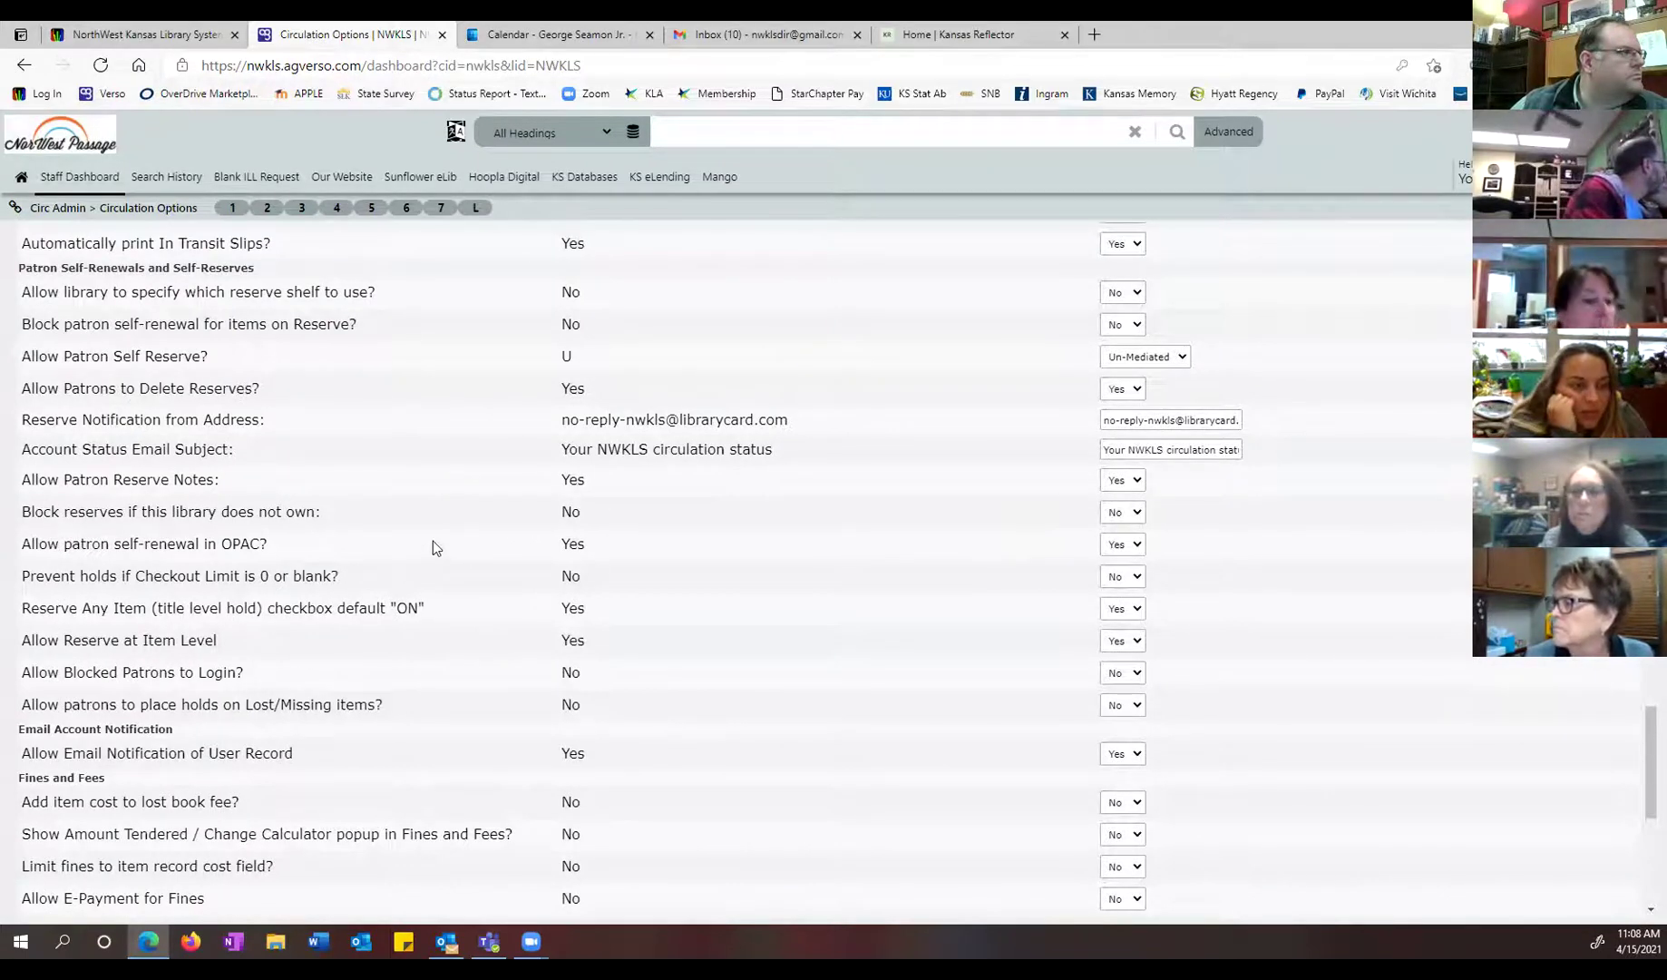
pyautogui.scroll(1, 433, 540)
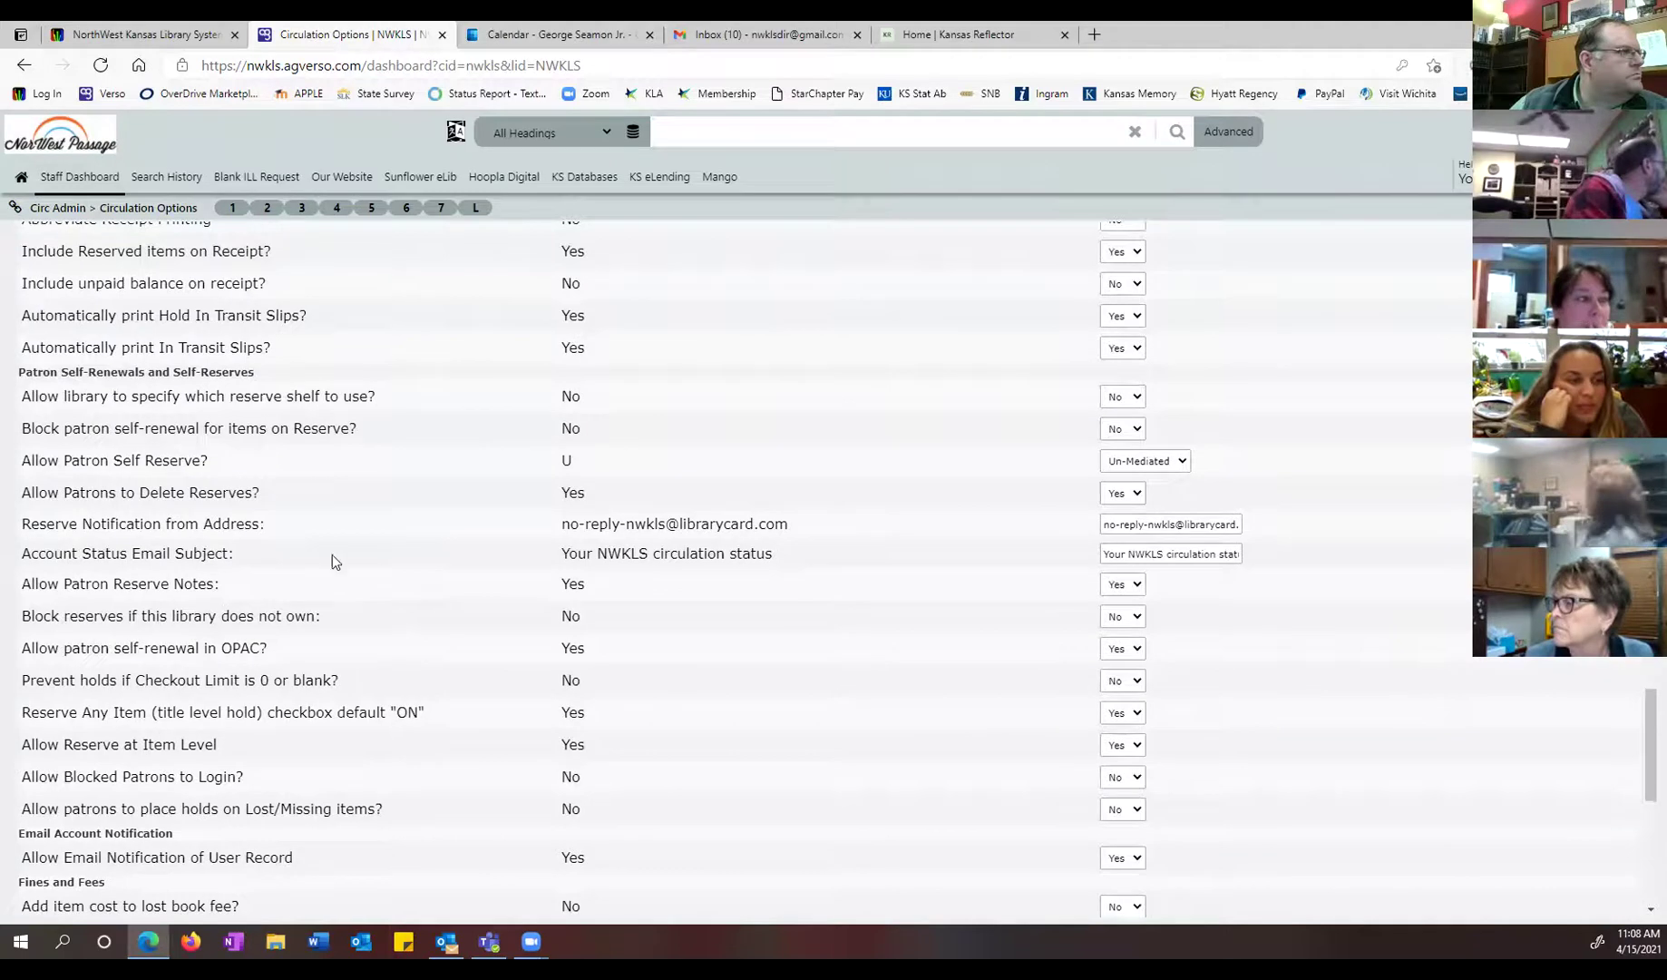
# Step: Review the circulation options from Patron Self-Renewals back through Receipts Management, Checkout, Checkin, and Status, and Search (OPAC) to General
pyautogui.scroll(1, 354, 553)
pyautogui.scroll(1, 436, 542)
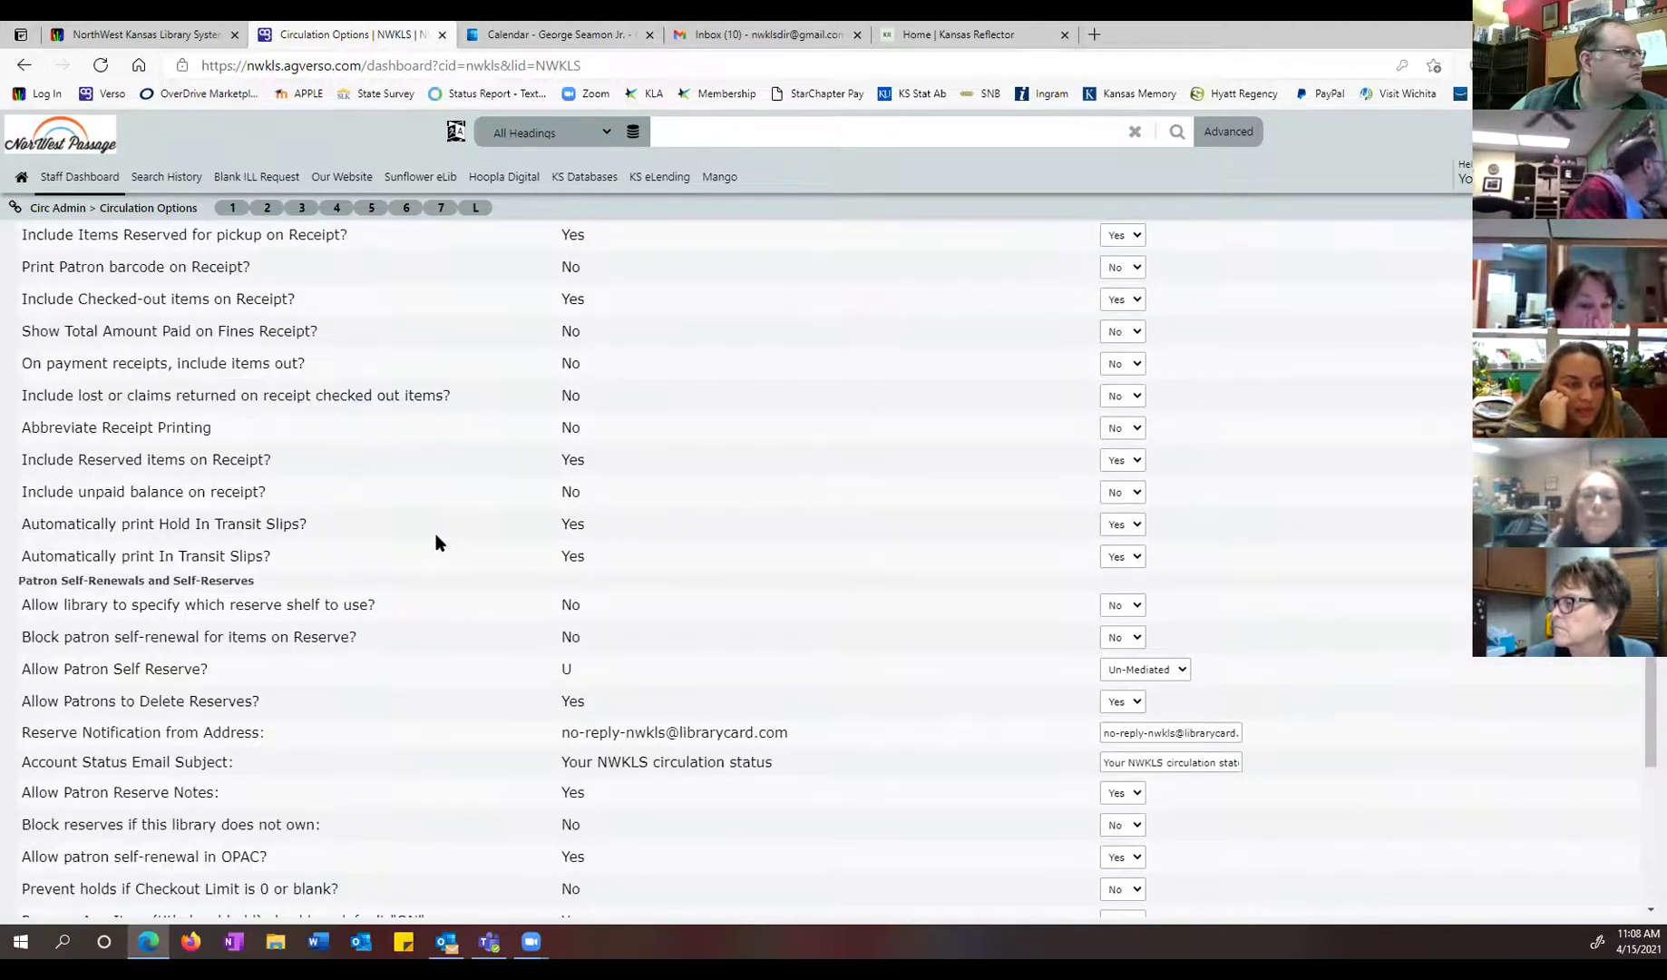
pyautogui.scroll(1, 435, 541)
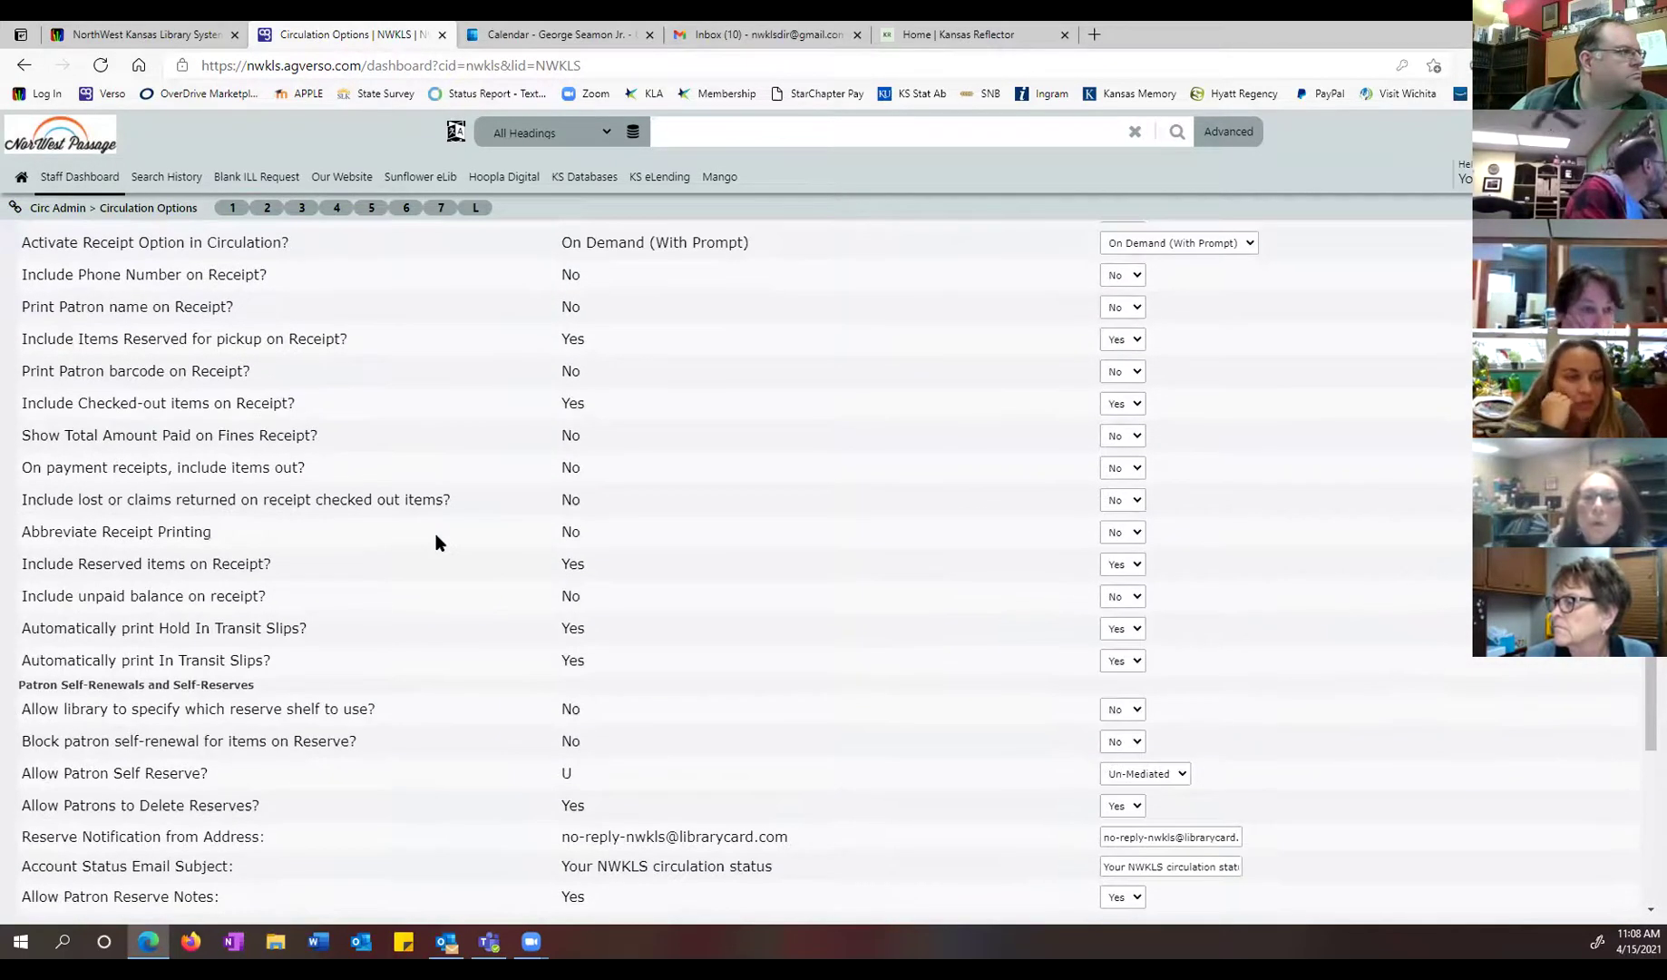
pyautogui.scroll(1, 435, 542)
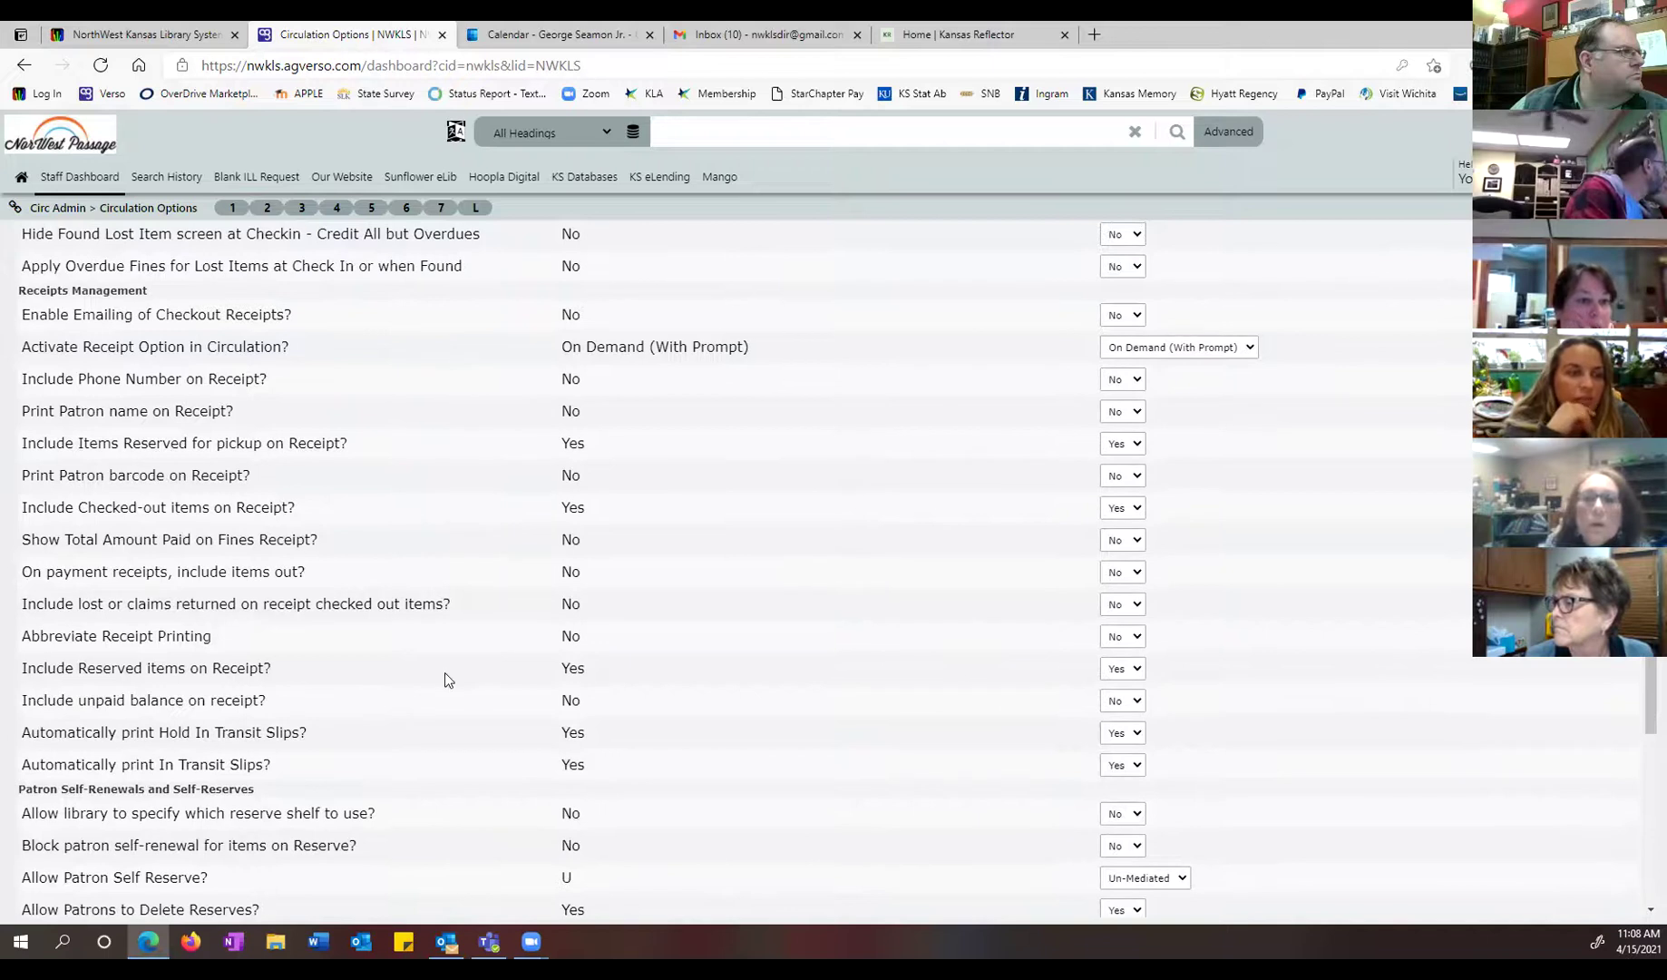
pyautogui.scroll(1, 446, 673)
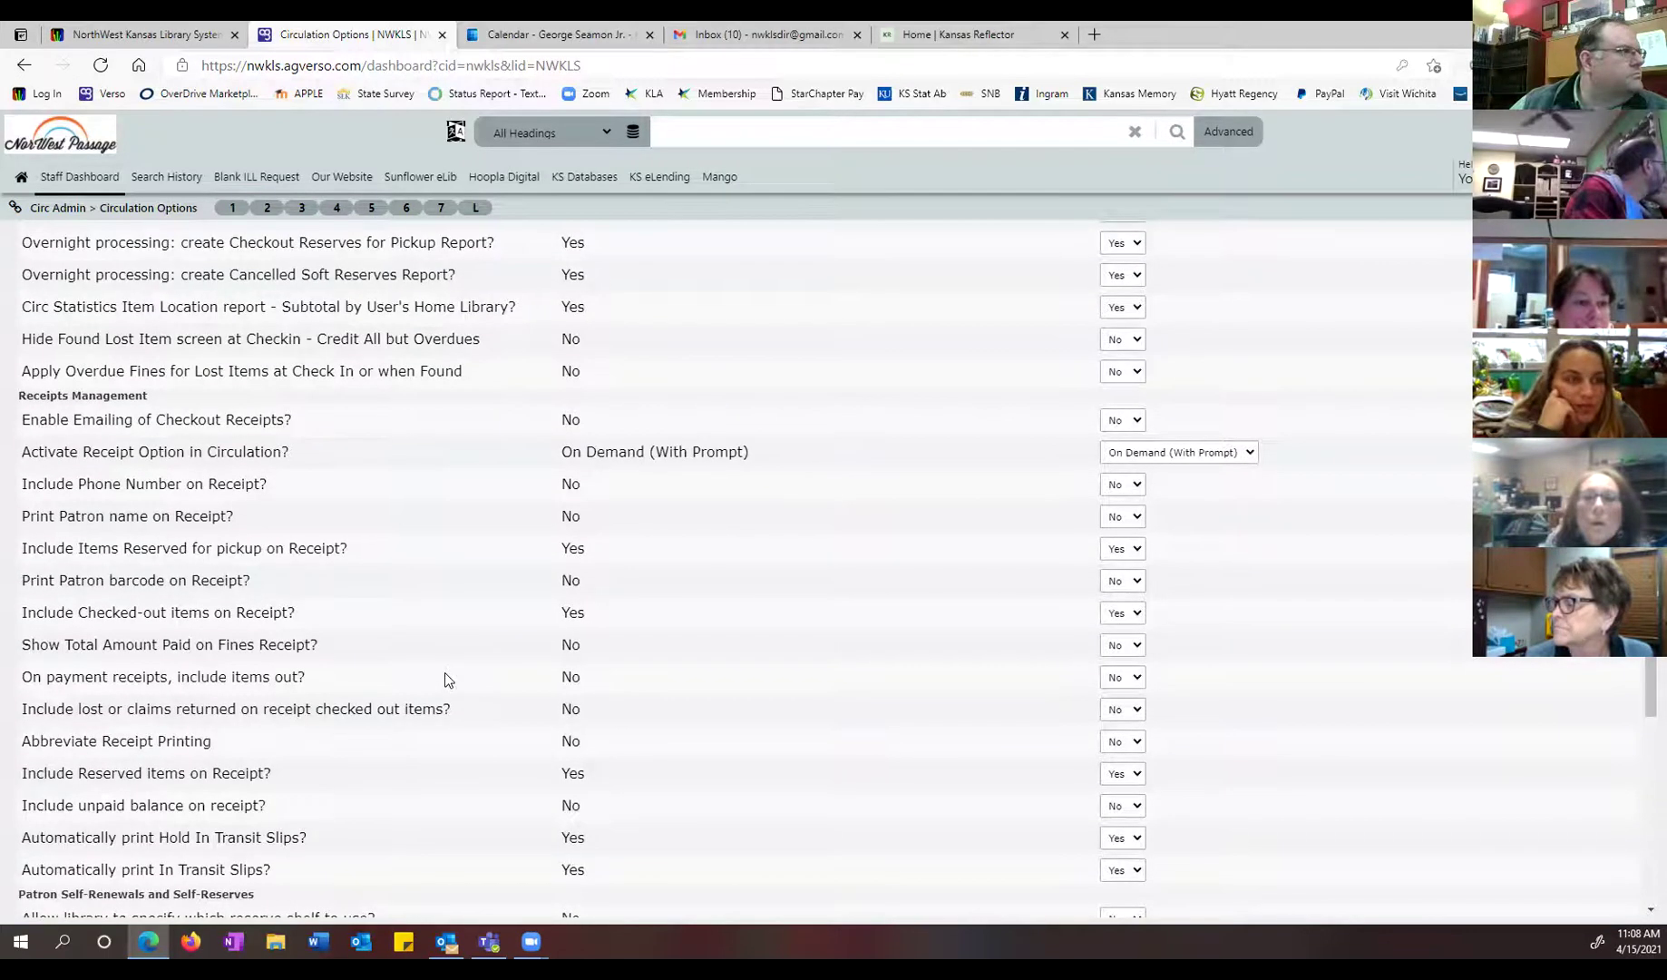
pyautogui.scroll(1, 462, 648)
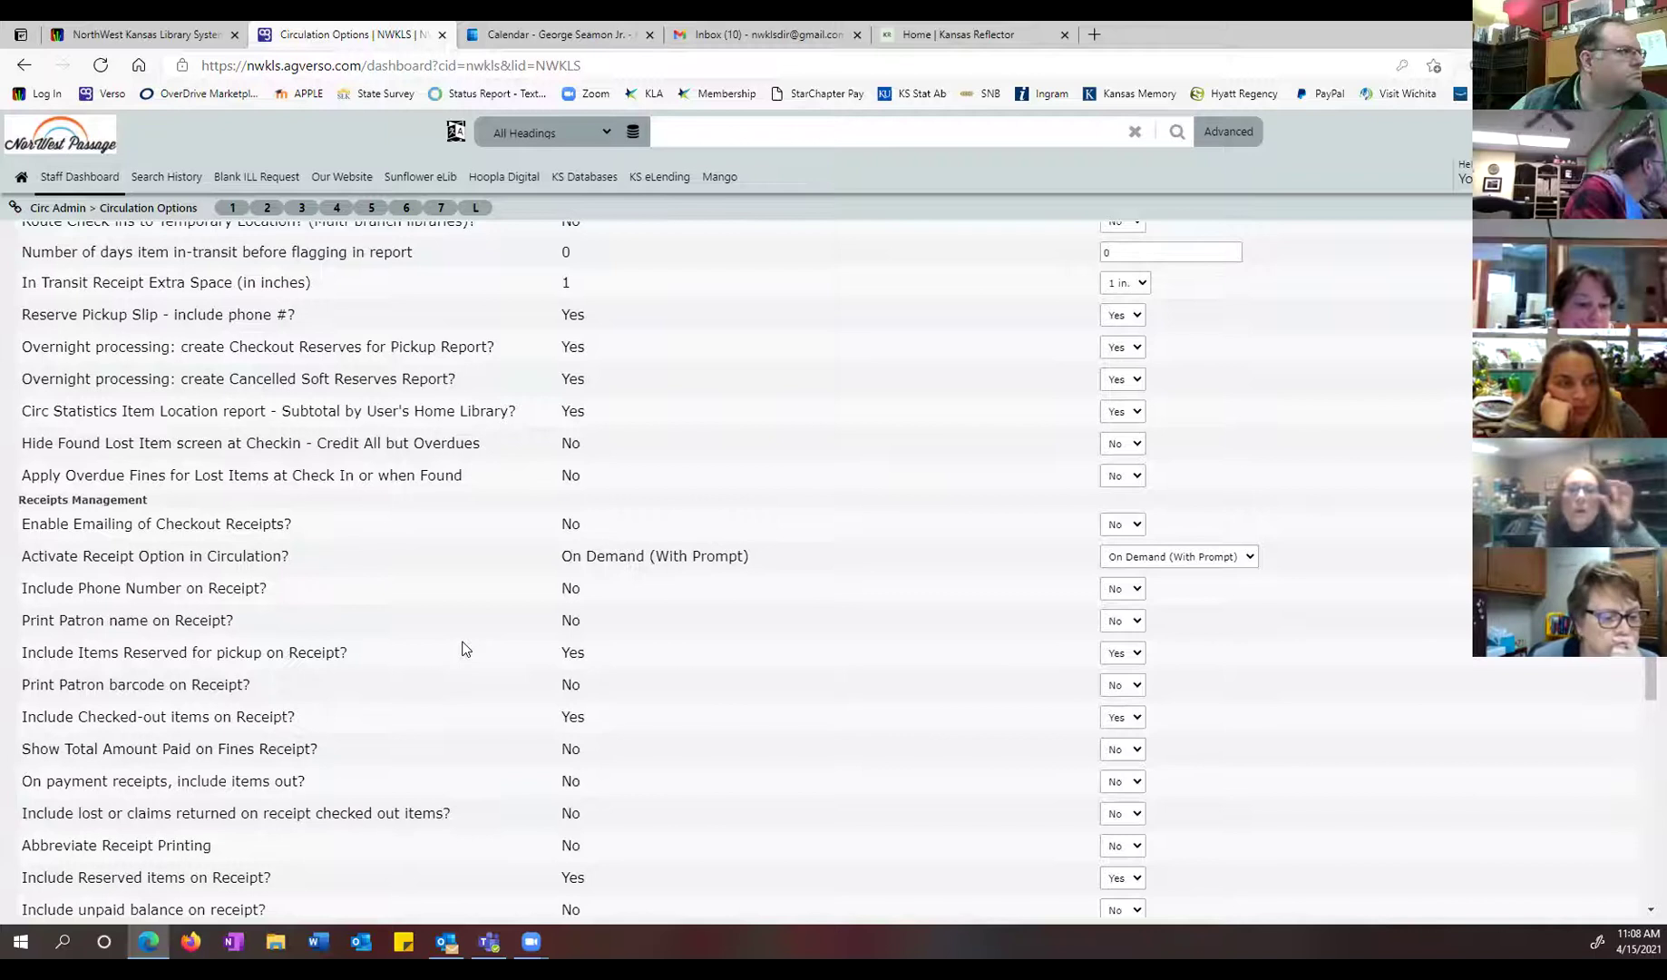
pyautogui.scroll(1, 462, 647)
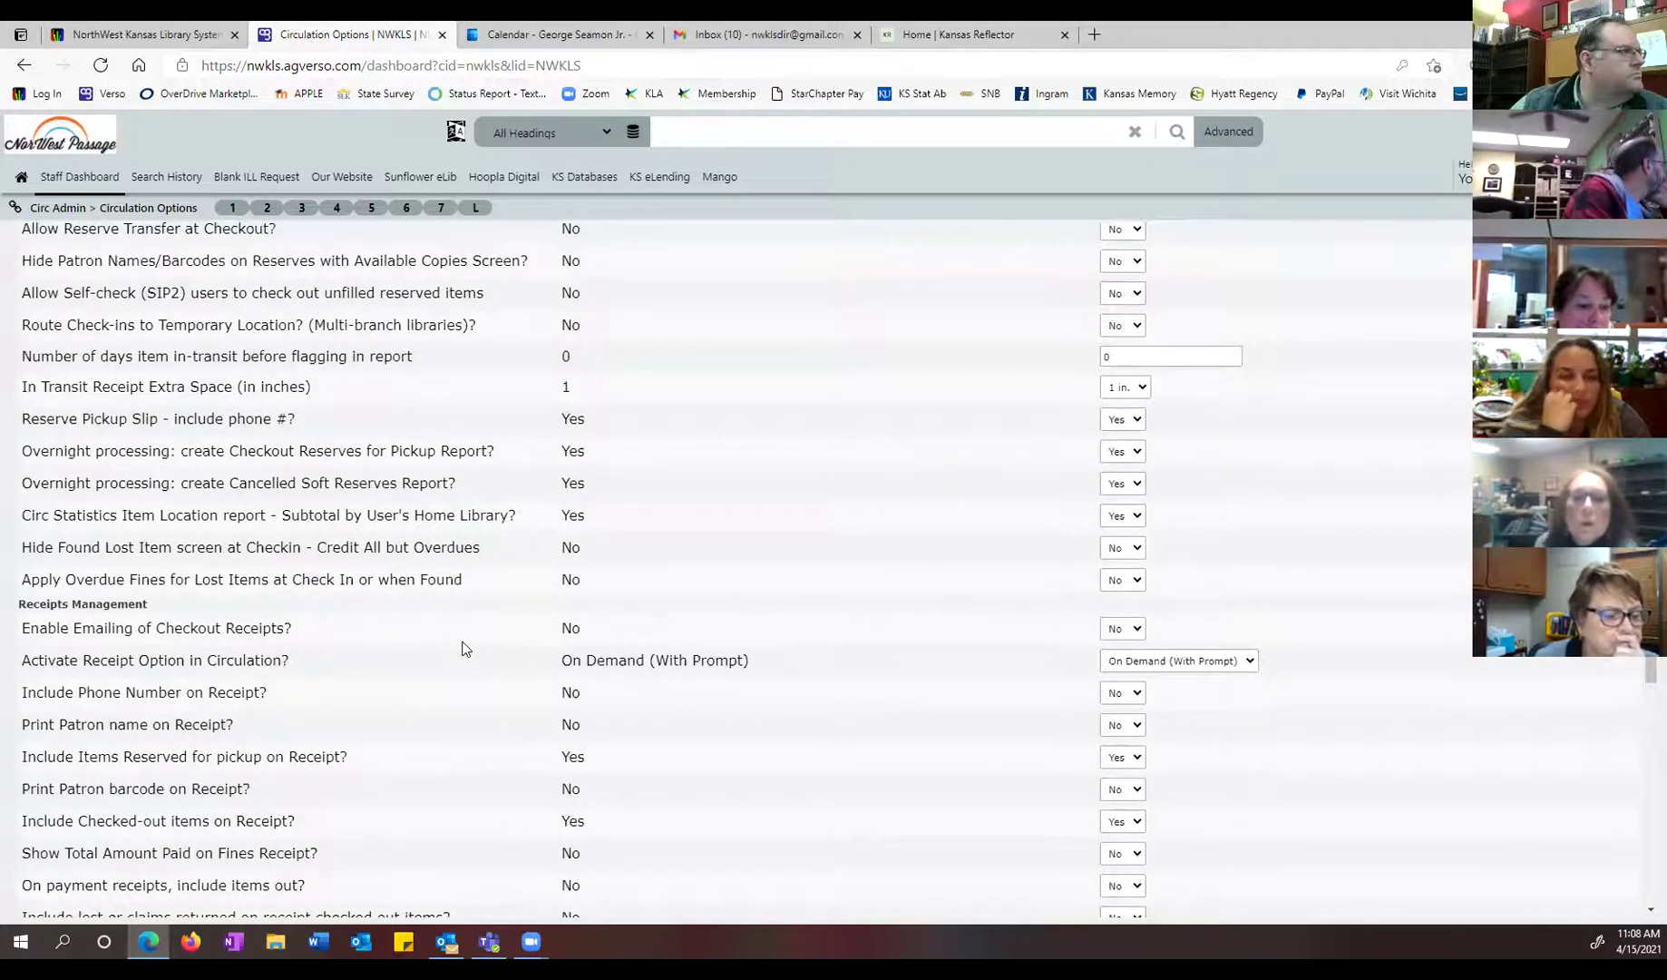
pyautogui.scroll(1, 461, 648)
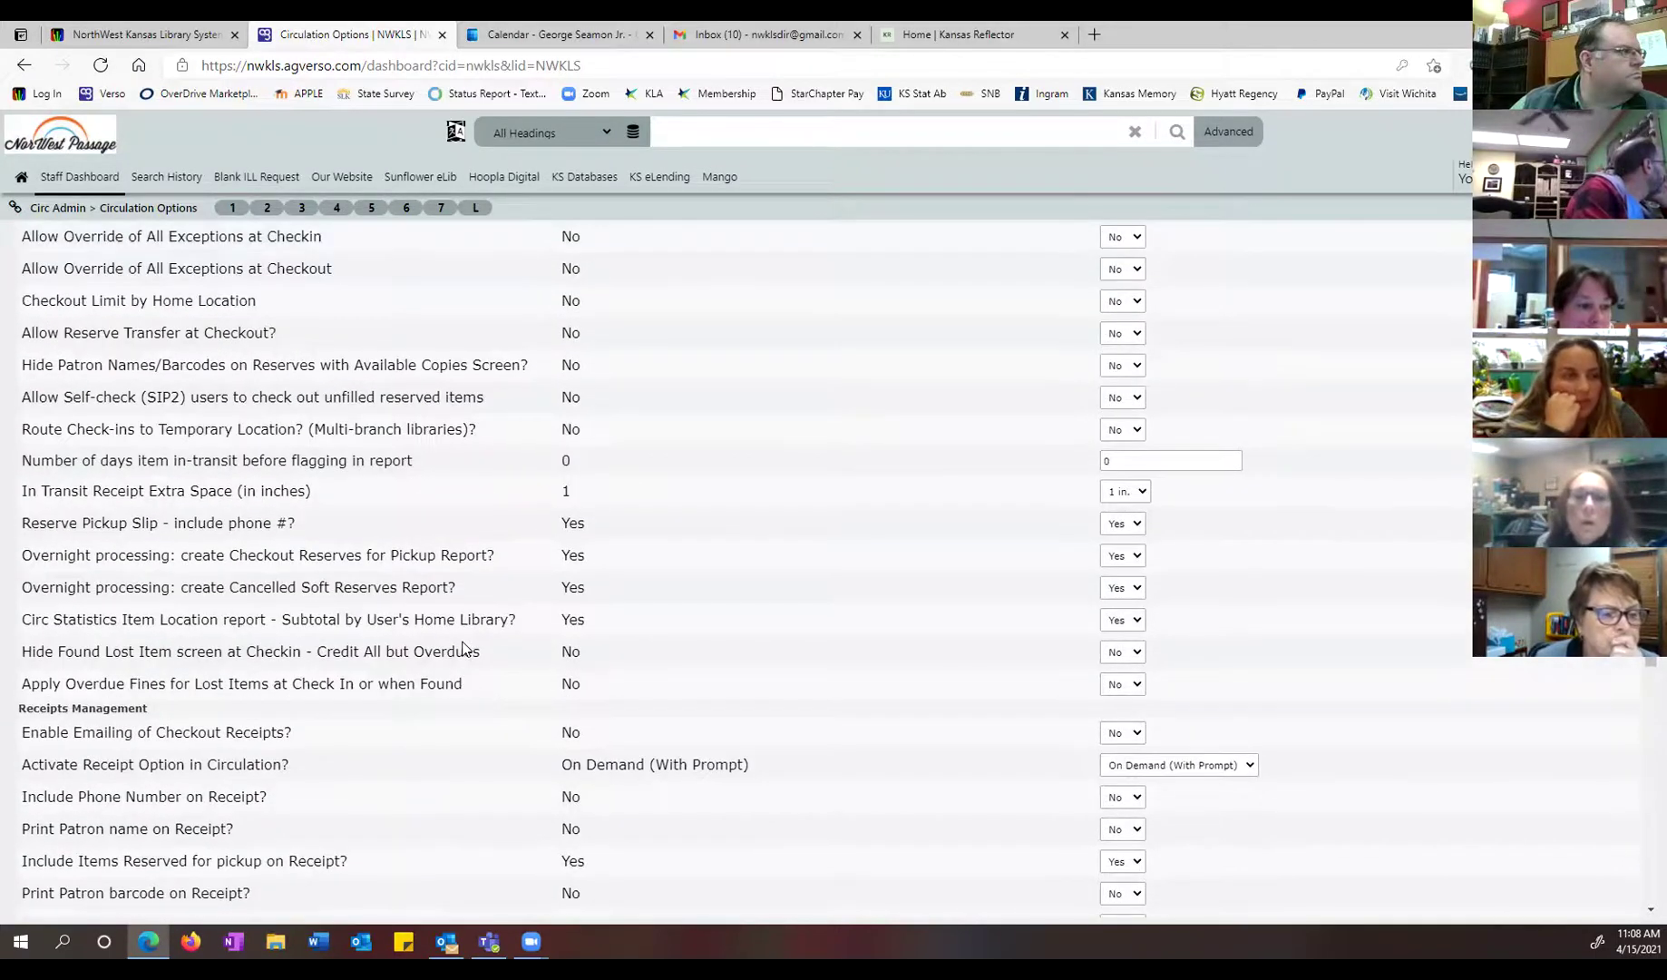
pyautogui.scroll(1, 461, 647)
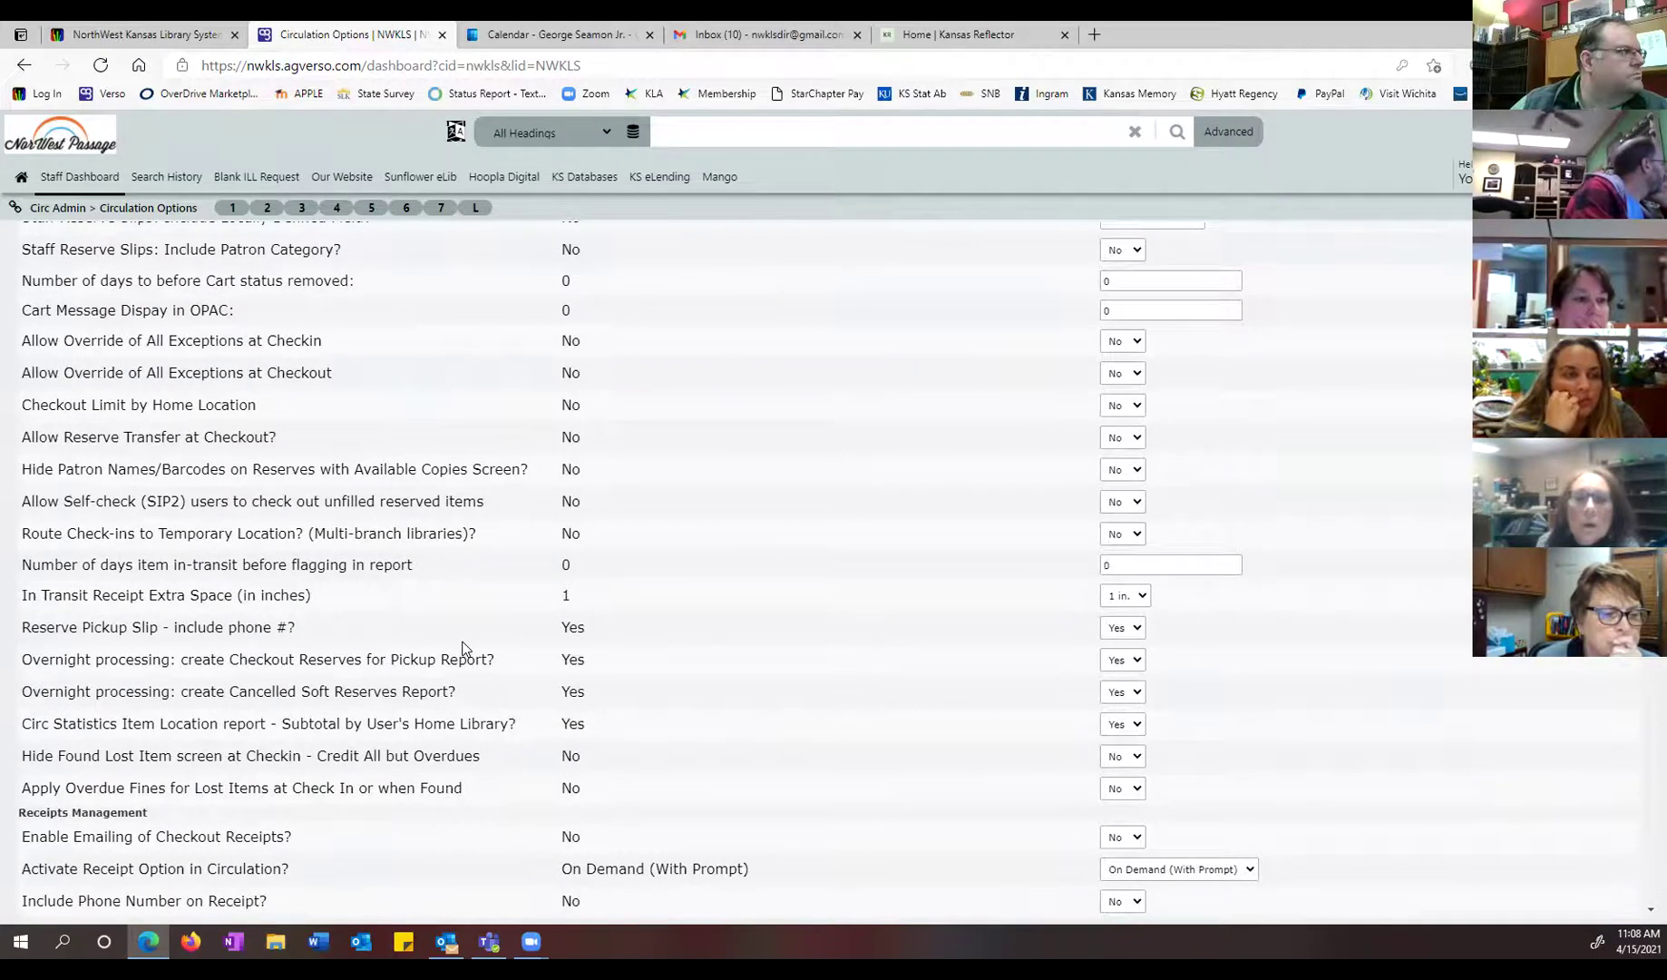
pyautogui.scroll(1, 462, 648)
pyautogui.scroll(1, 461, 648)
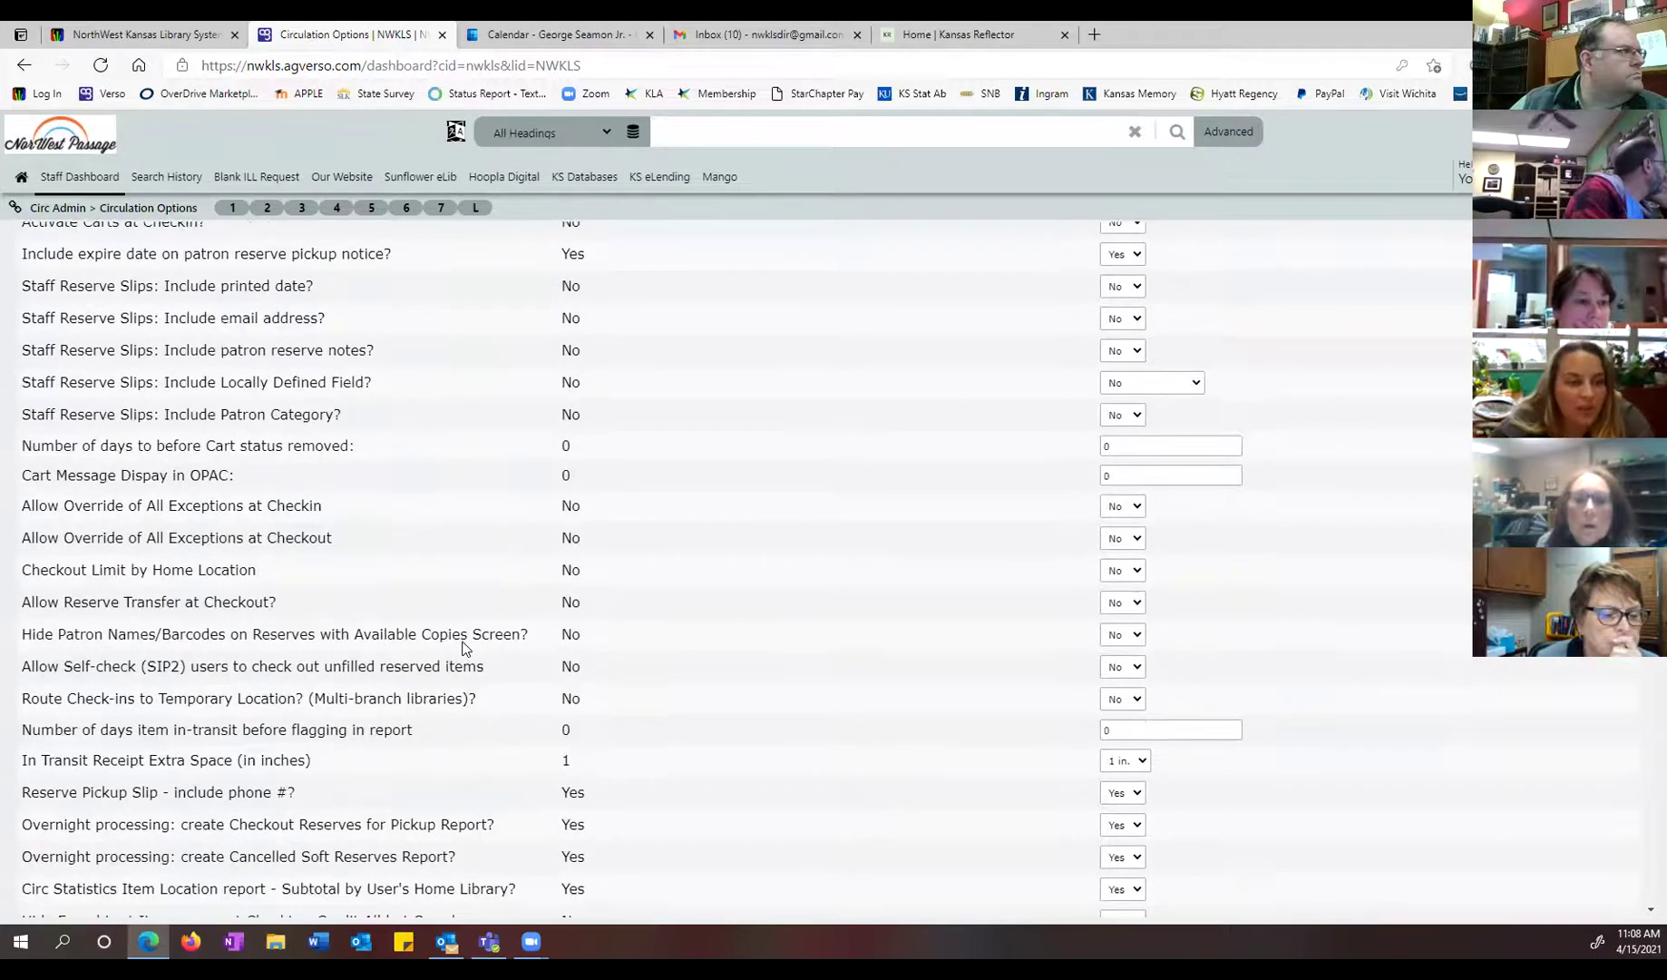
pyautogui.scroll(1, 461, 648)
pyautogui.scroll(1, 480, 748)
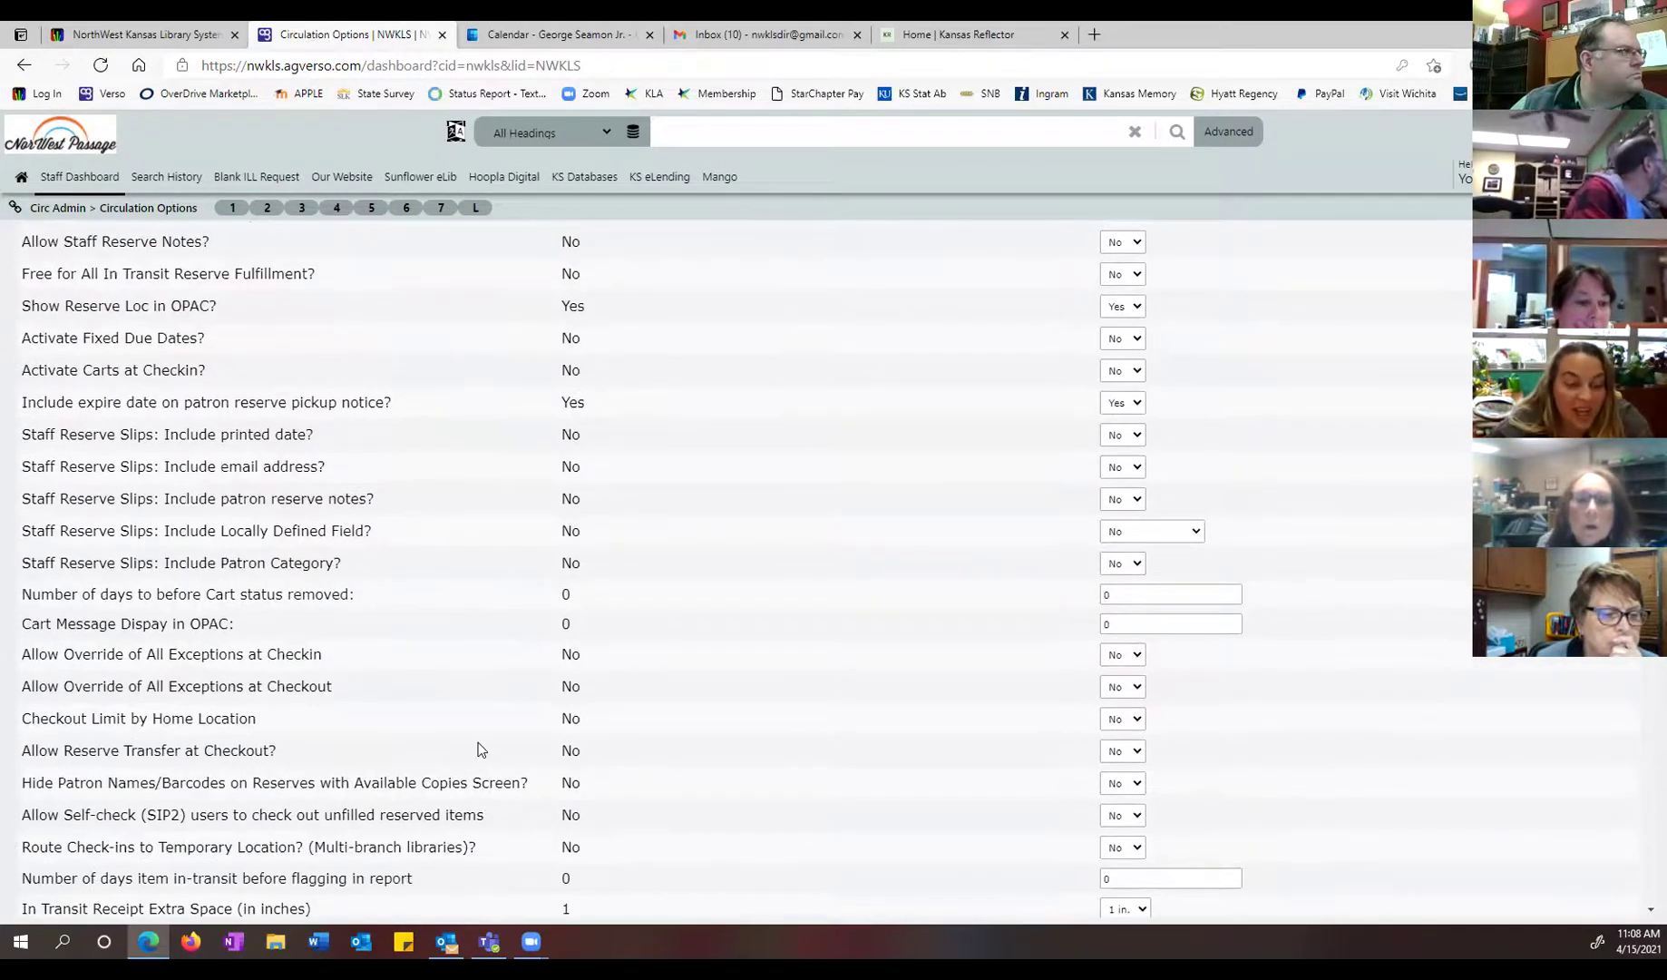
pyautogui.scroll(2, 480, 748)
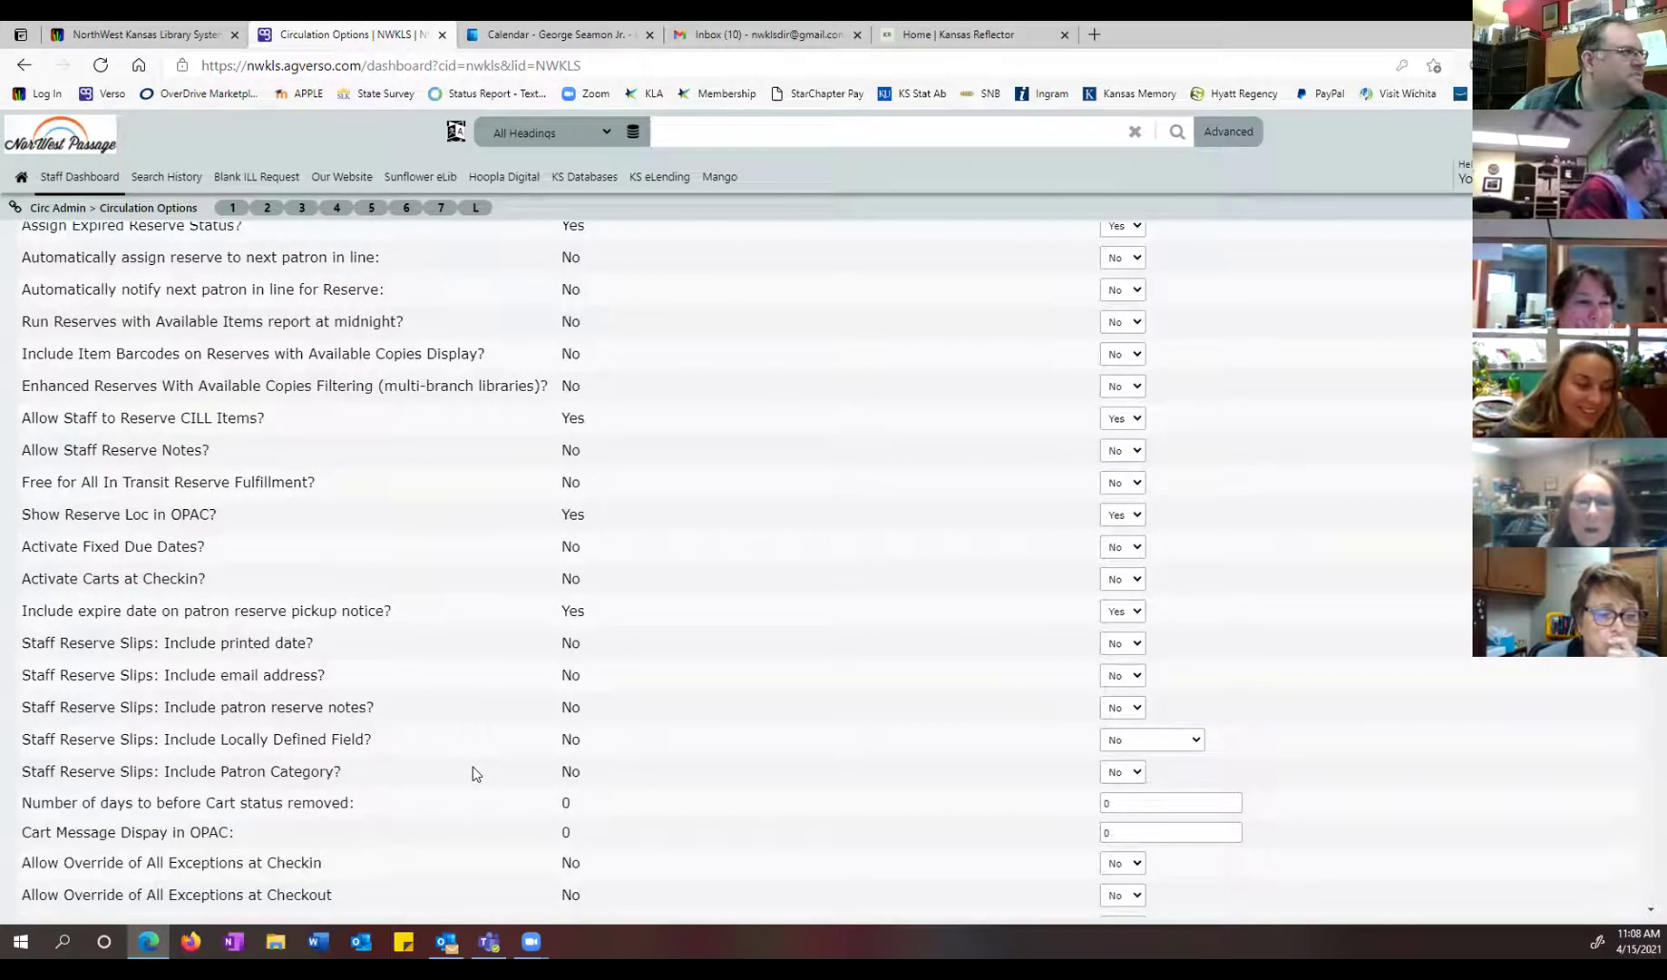
pyautogui.scroll(1, 474, 766)
pyautogui.scroll(1, 472, 770)
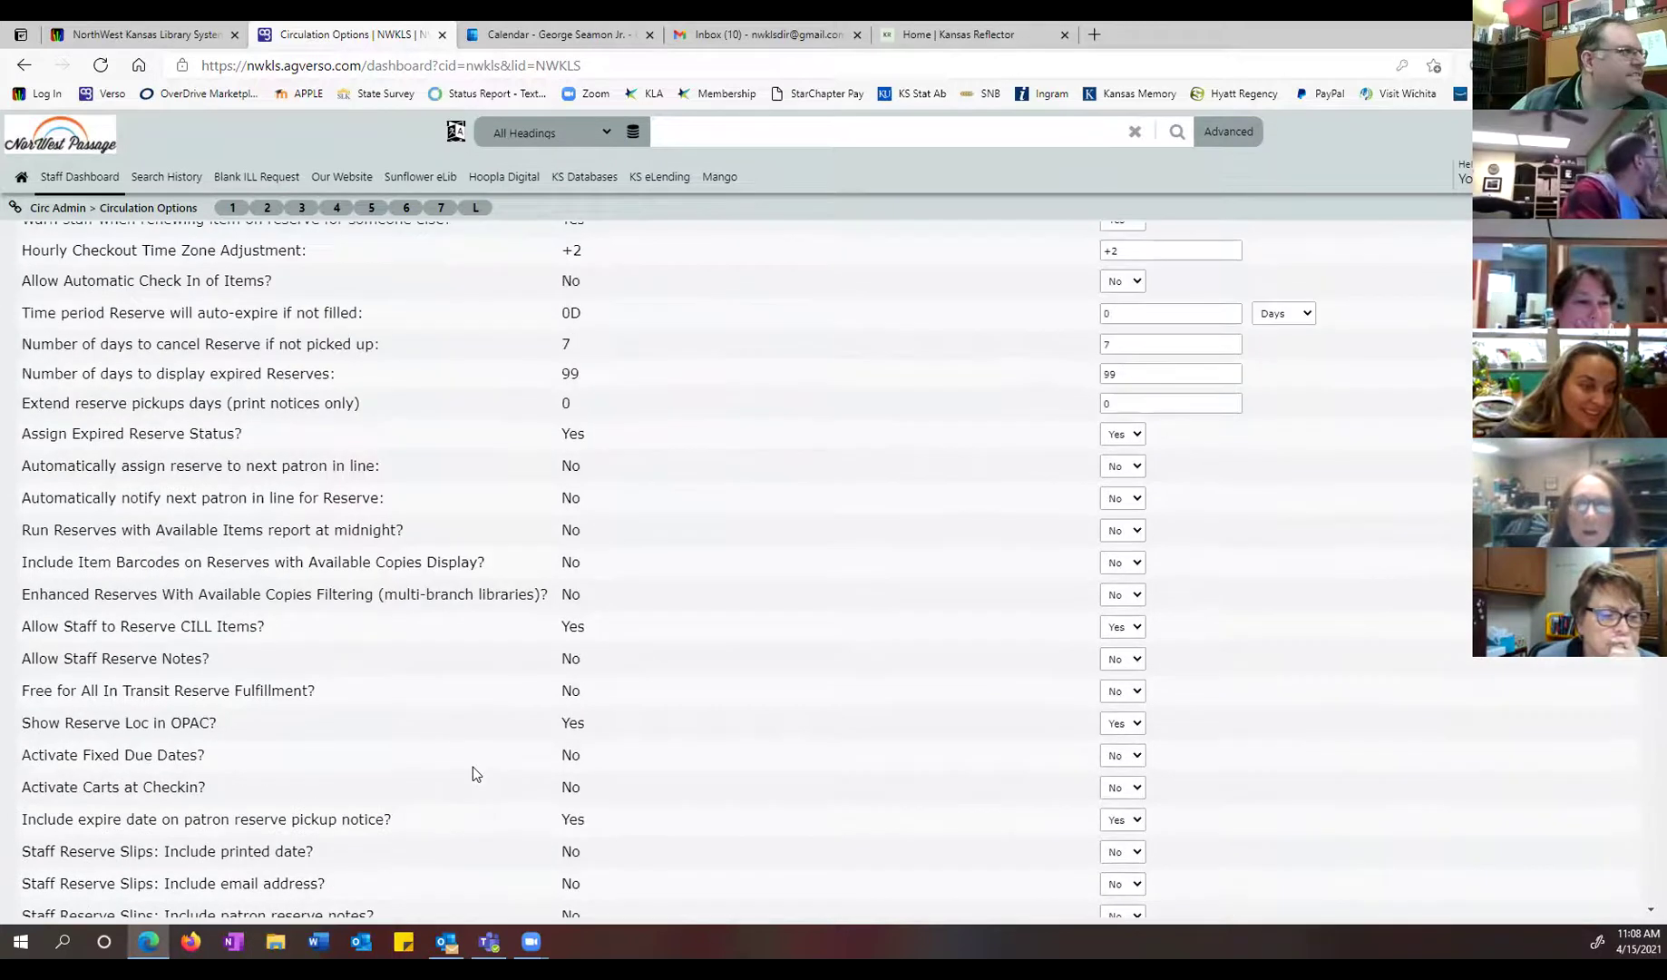
pyautogui.scroll(1, 473, 773)
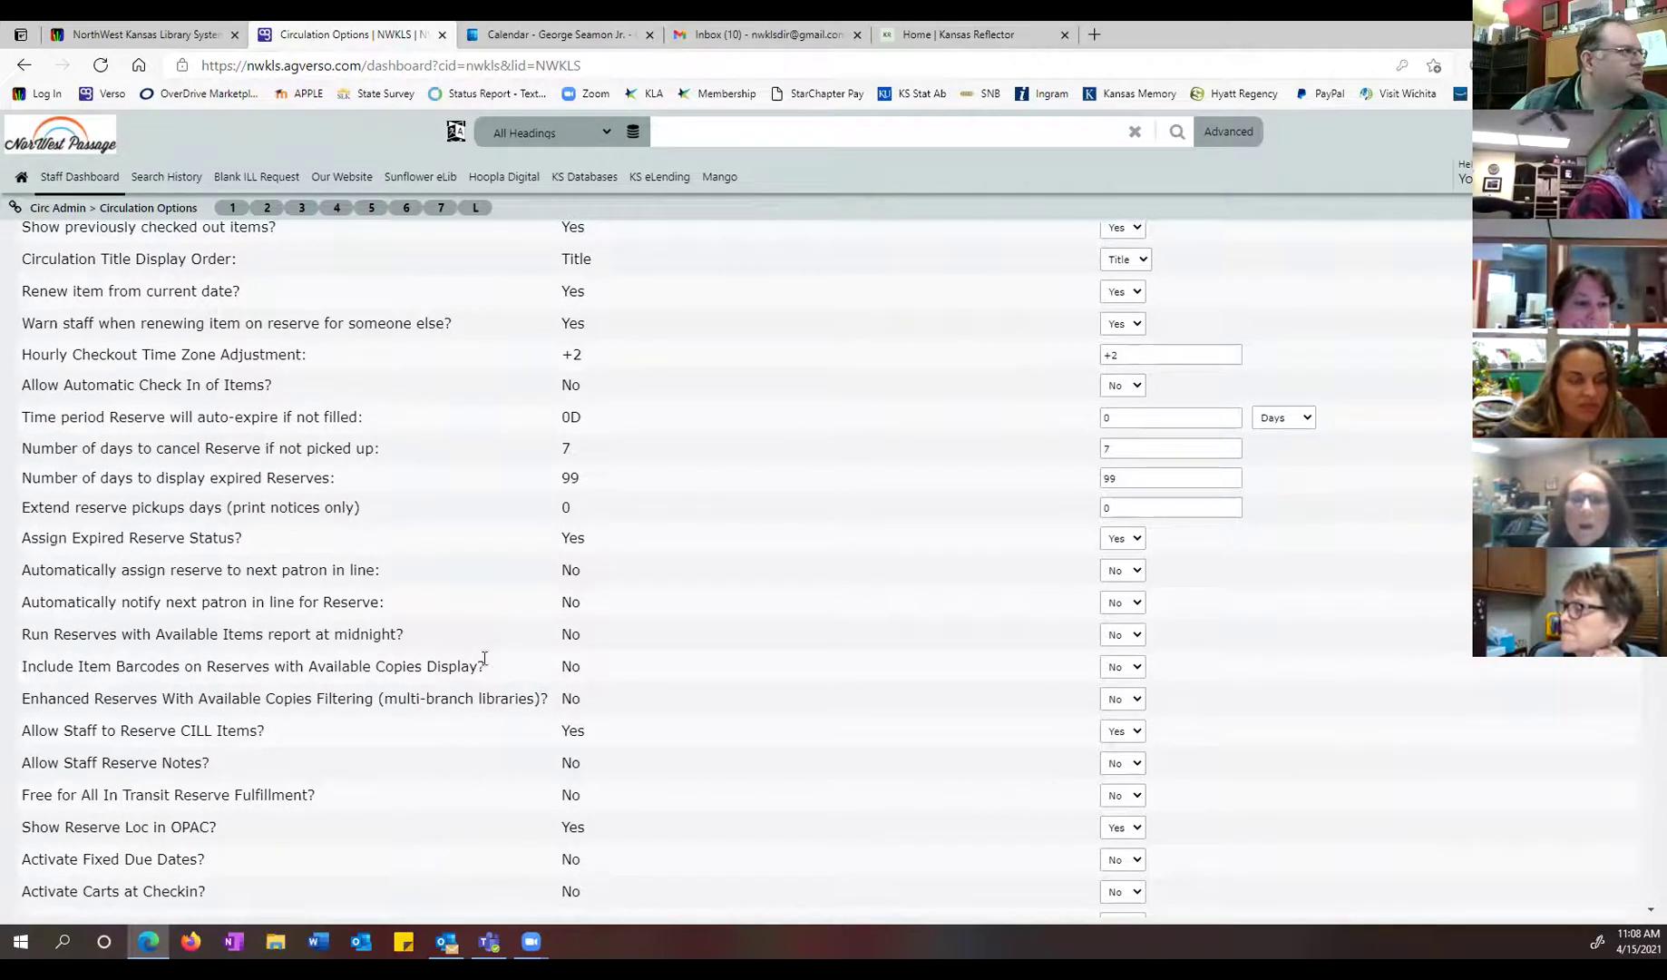
pyautogui.scroll(1, 494, 726)
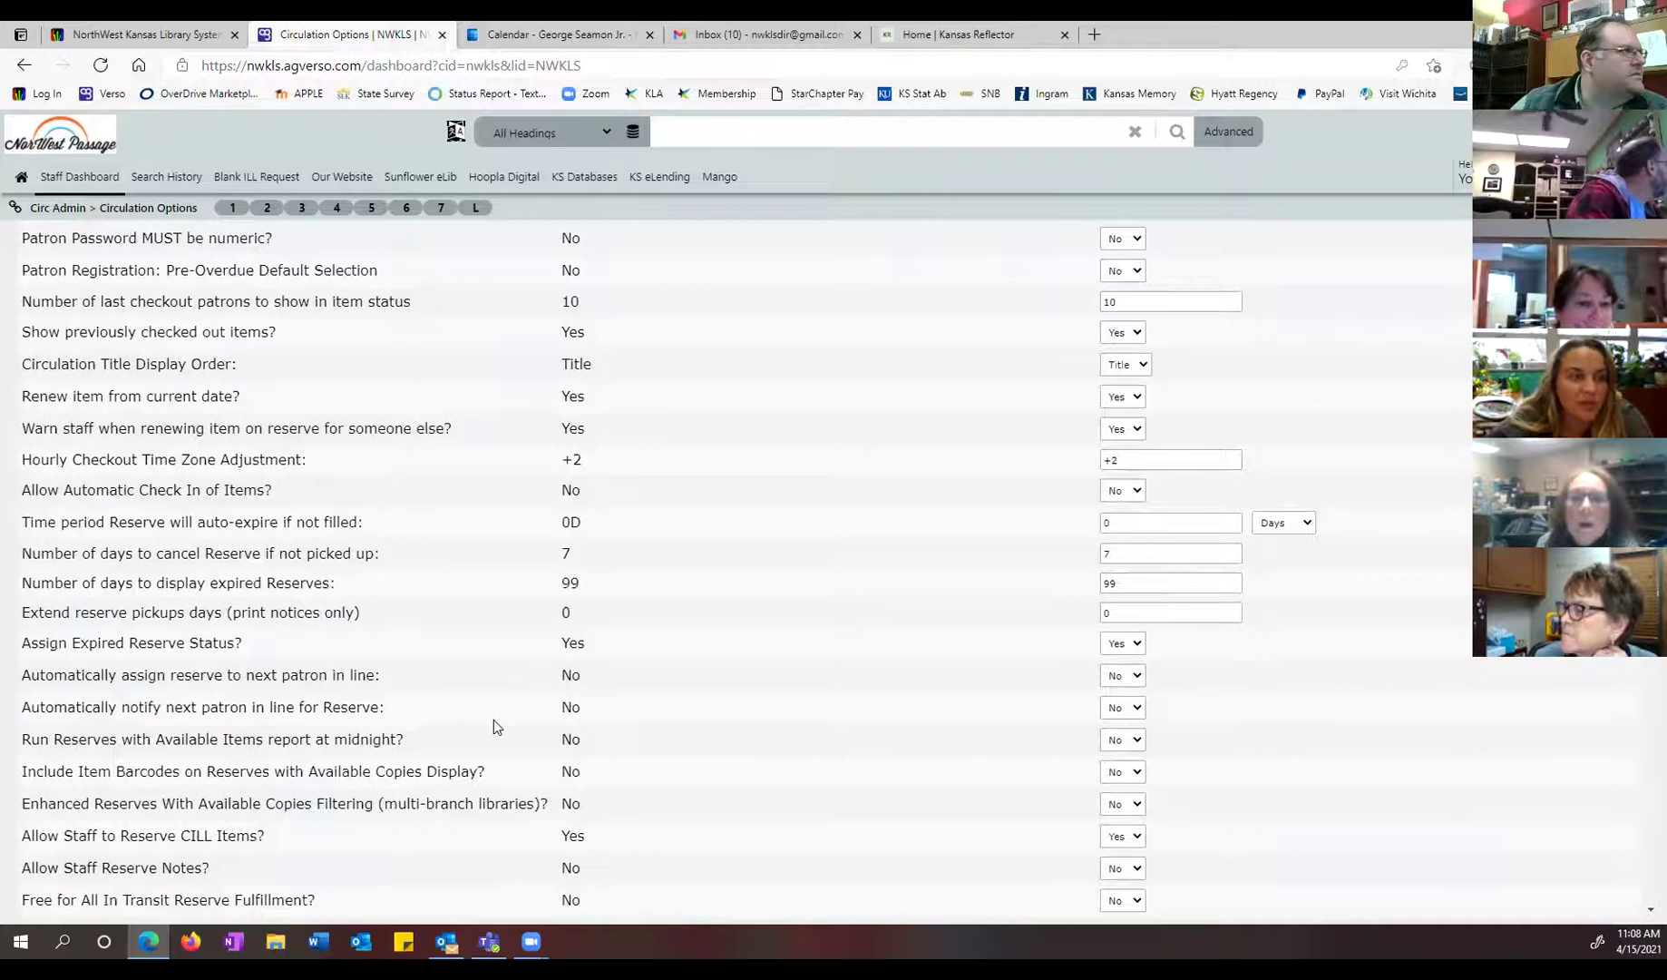
pyautogui.scroll(1, 494, 721)
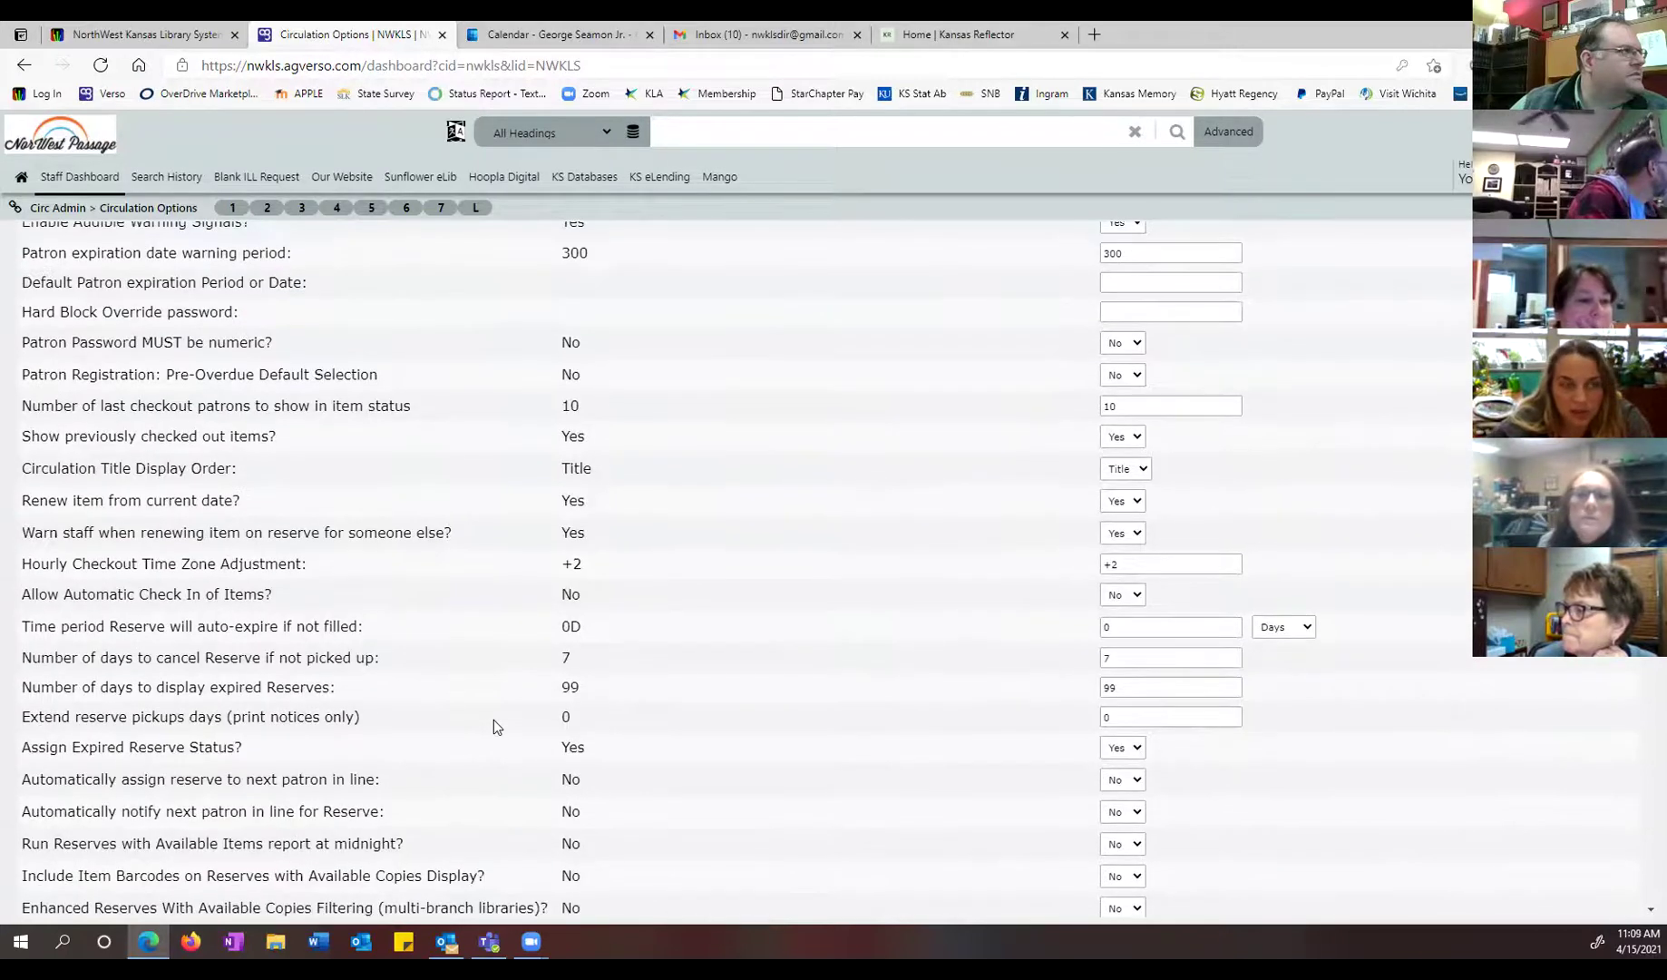
pyautogui.scroll(1, 494, 726)
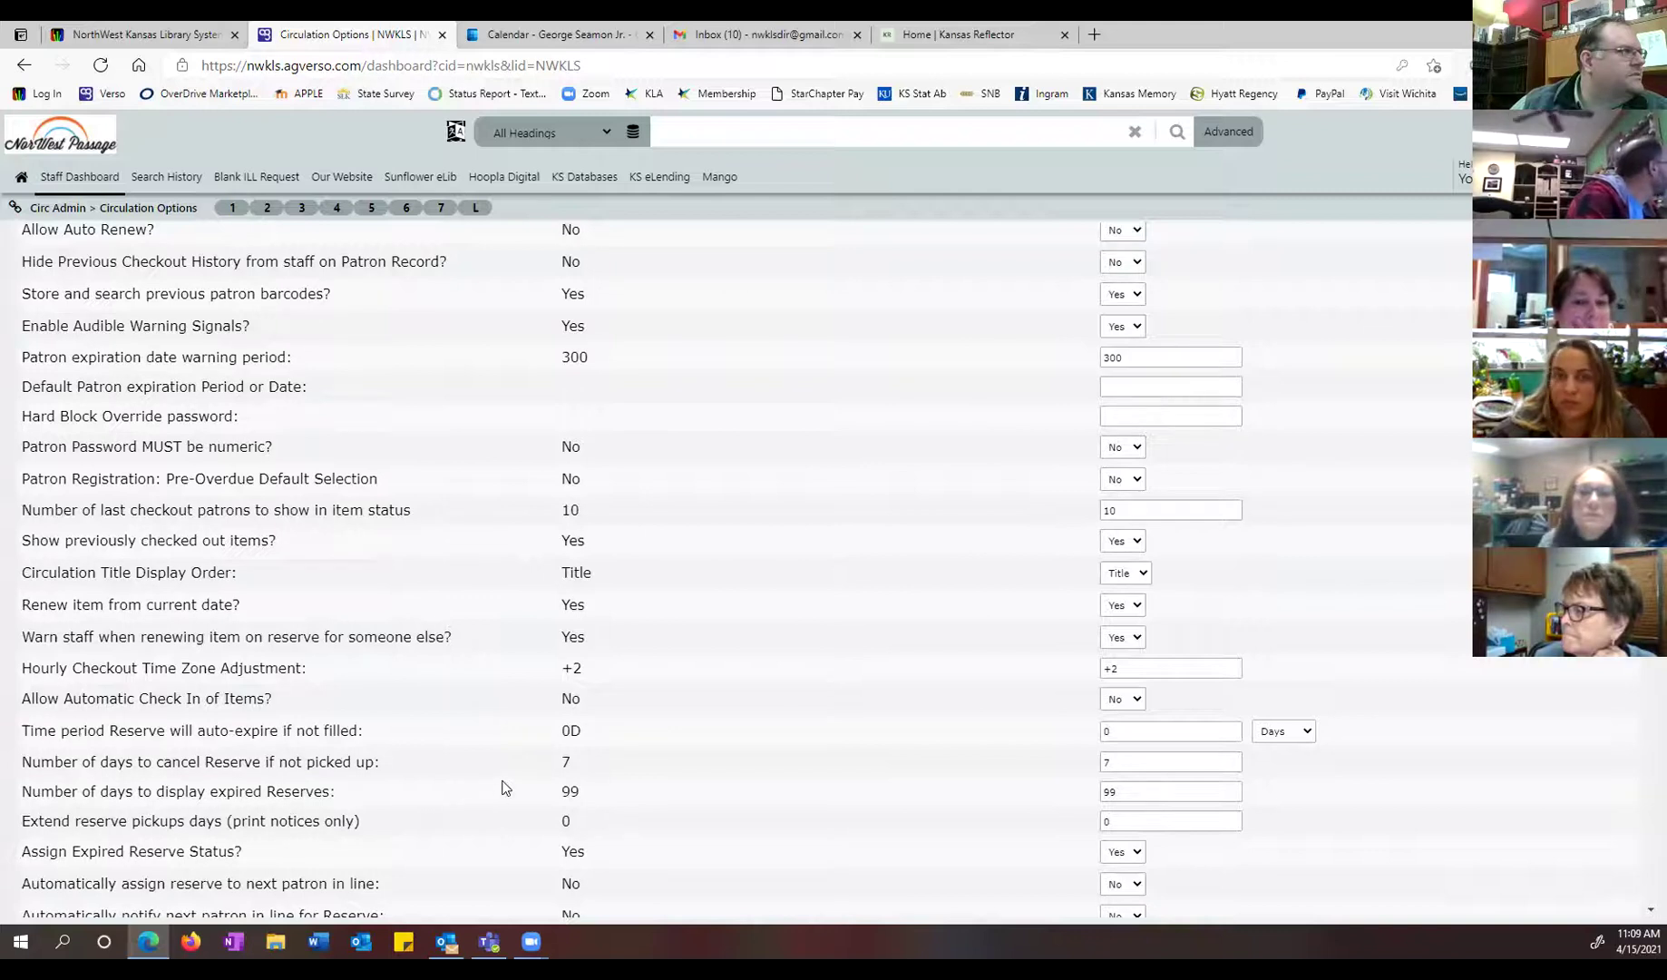
pyautogui.scroll(1, 505, 787)
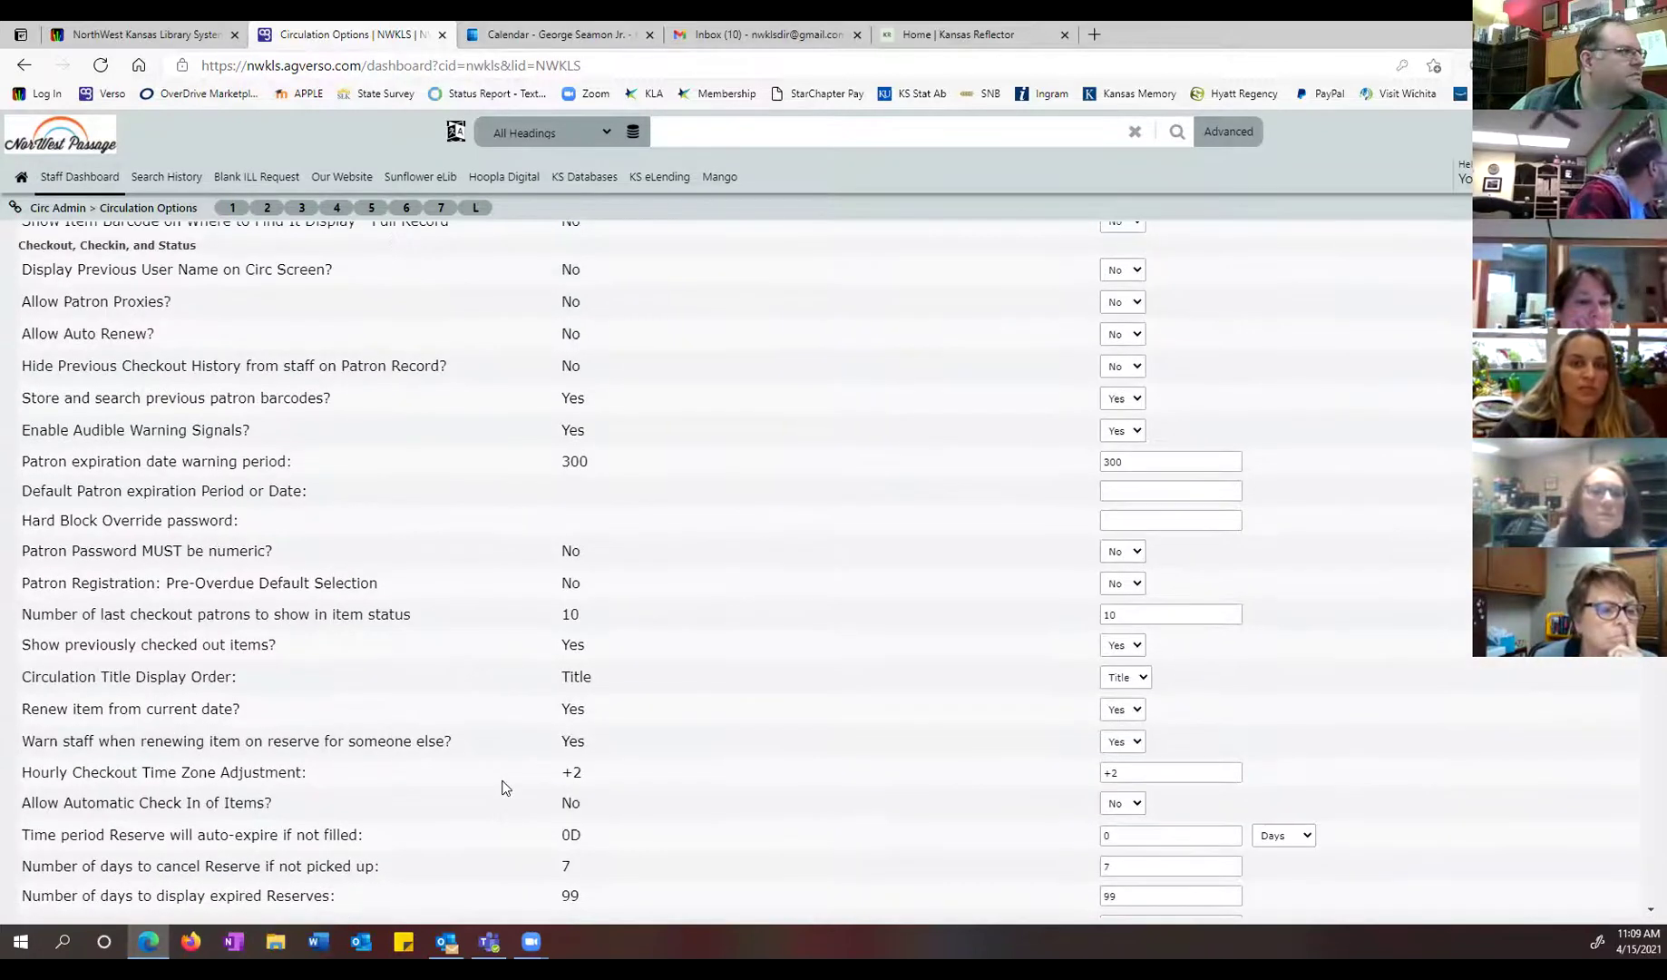
pyautogui.scroll(1, 506, 788)
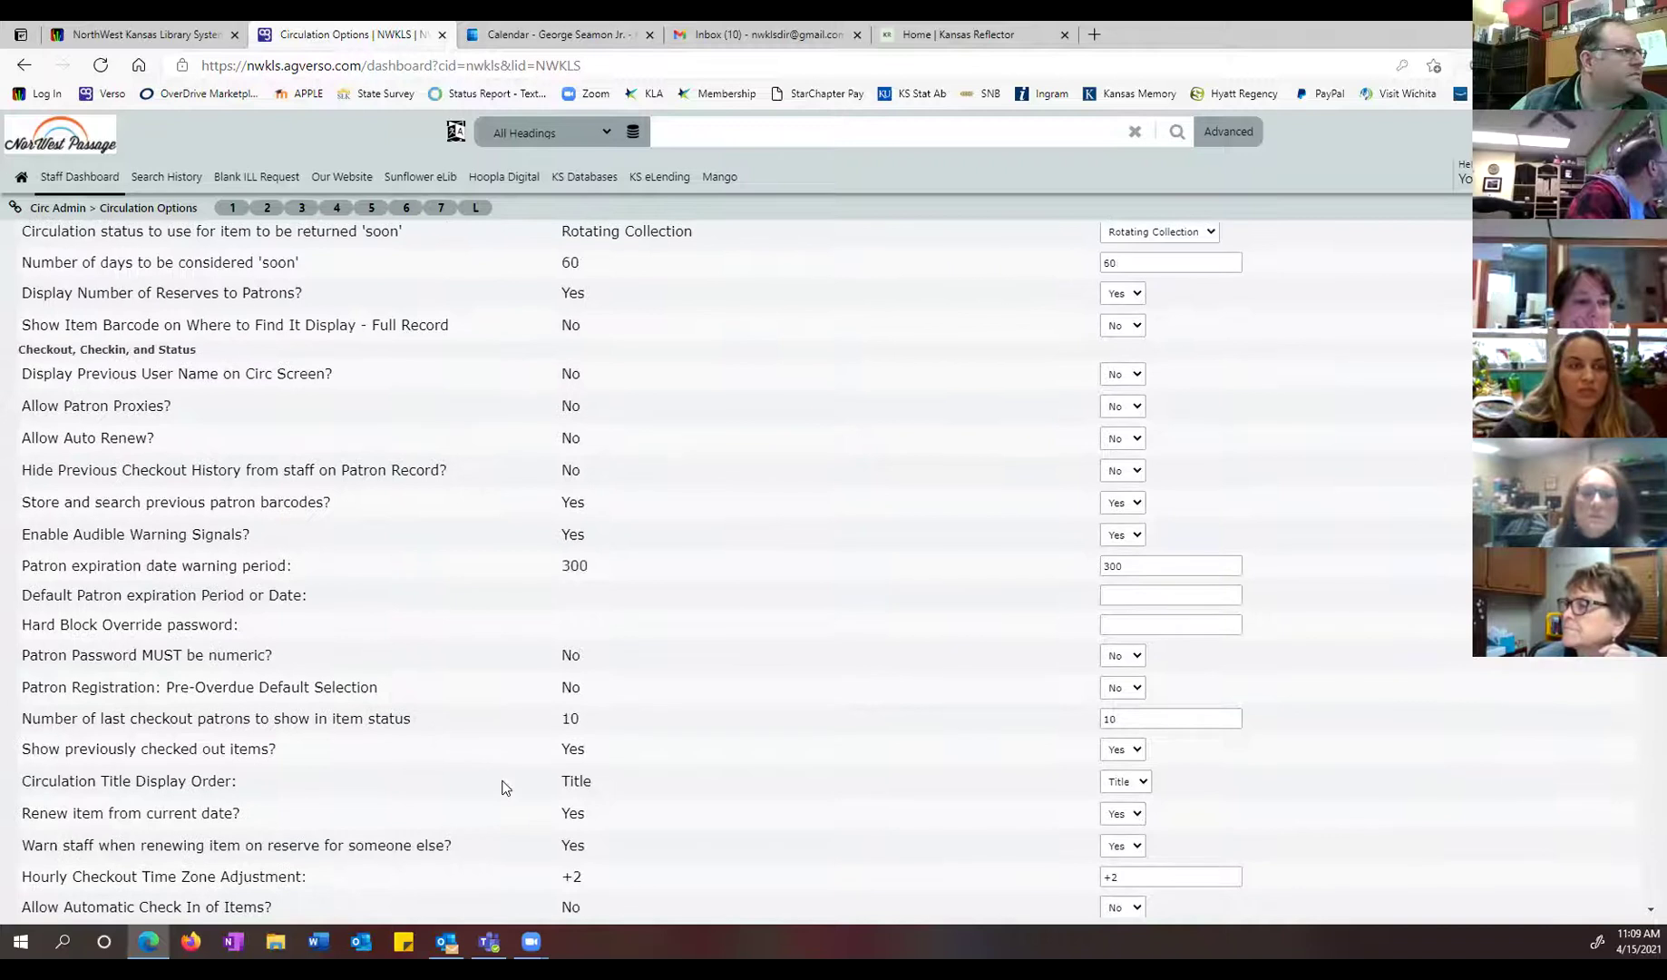
pyautogui.scroll(1, 505, 787)
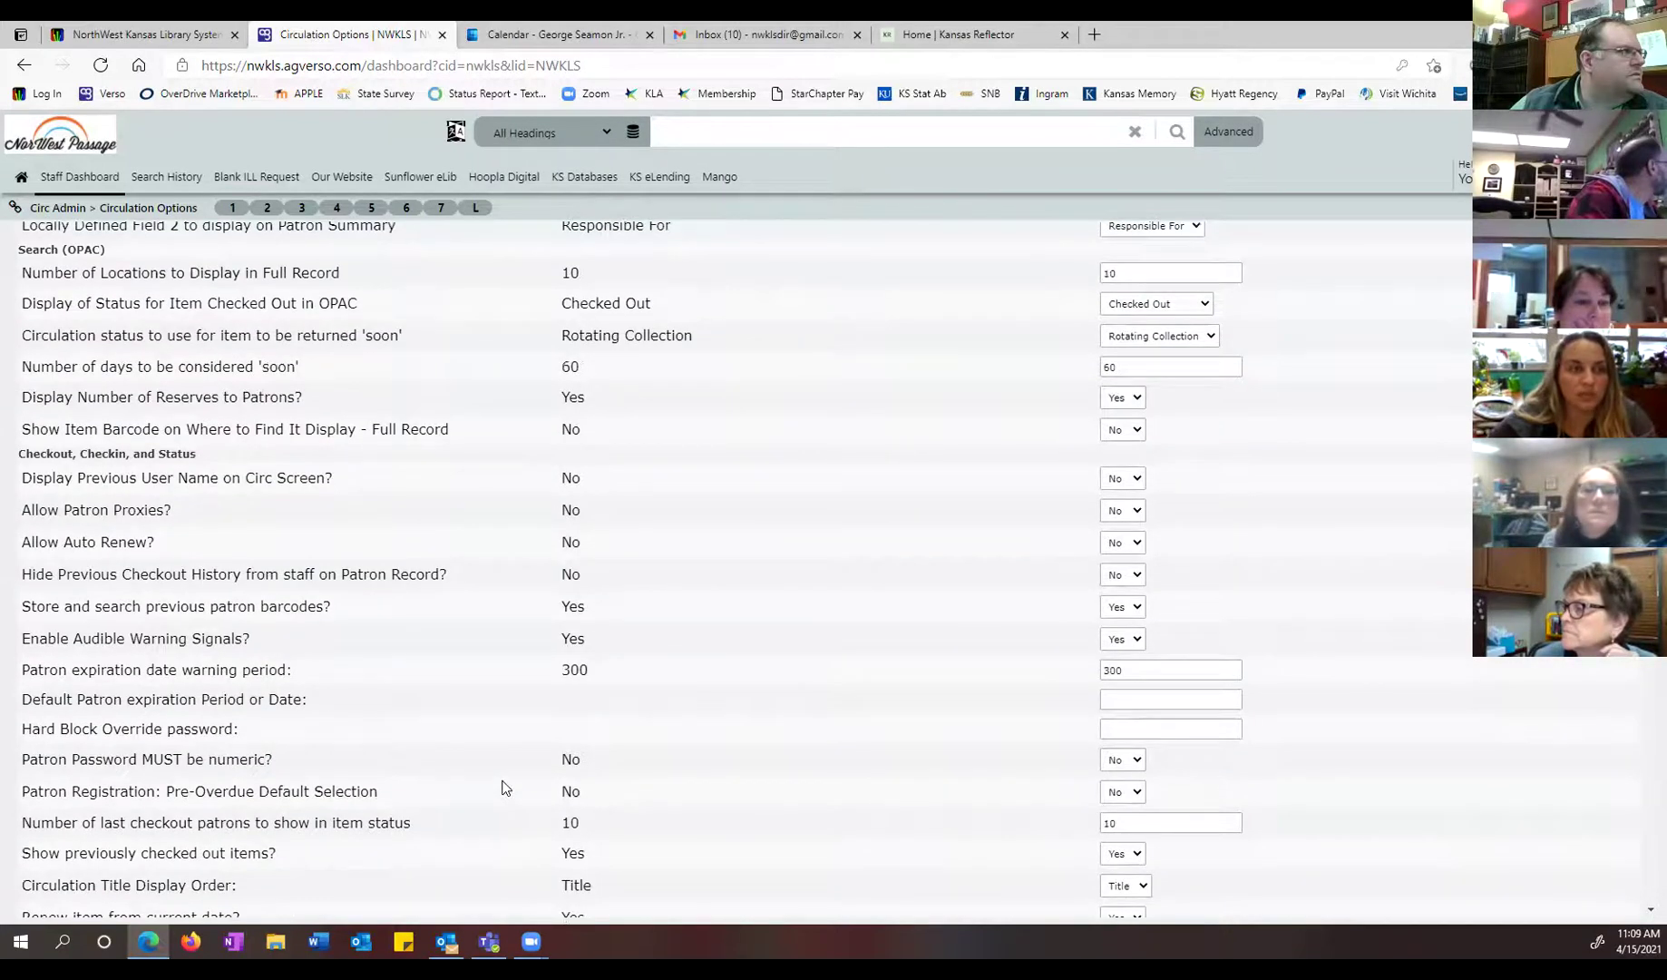
pyautogui.scroll(1, 505, 787)
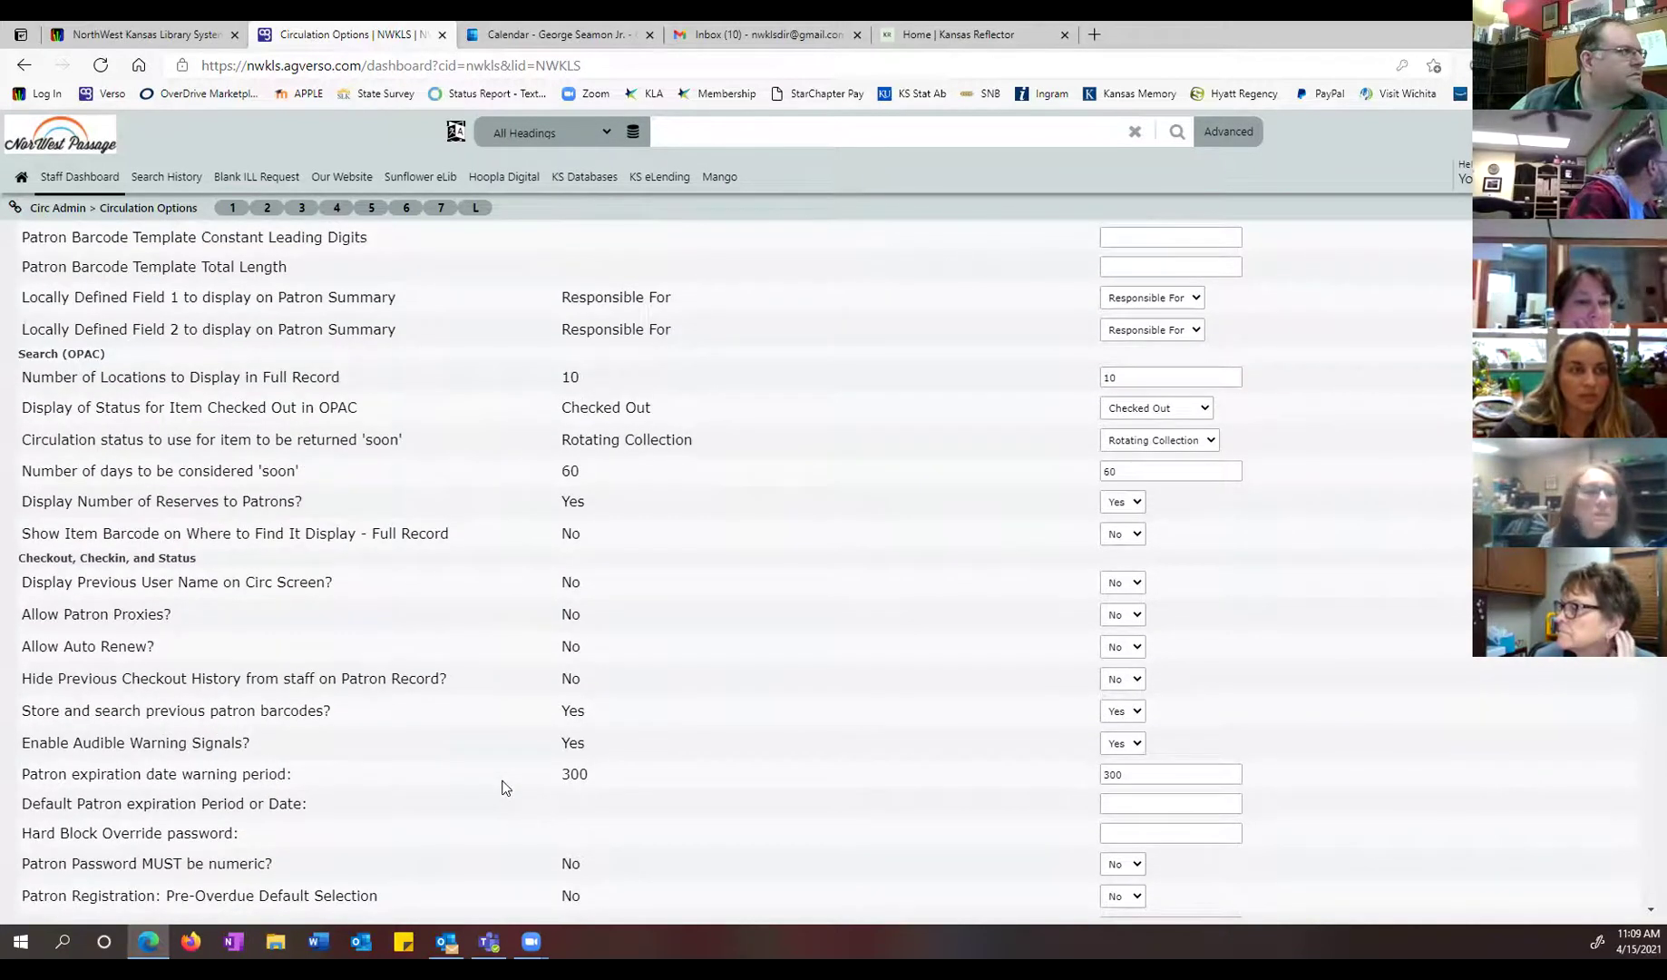
pyautogui.scroll(1, 505, 787)
pyautogui.scroll(1, 505, 788)
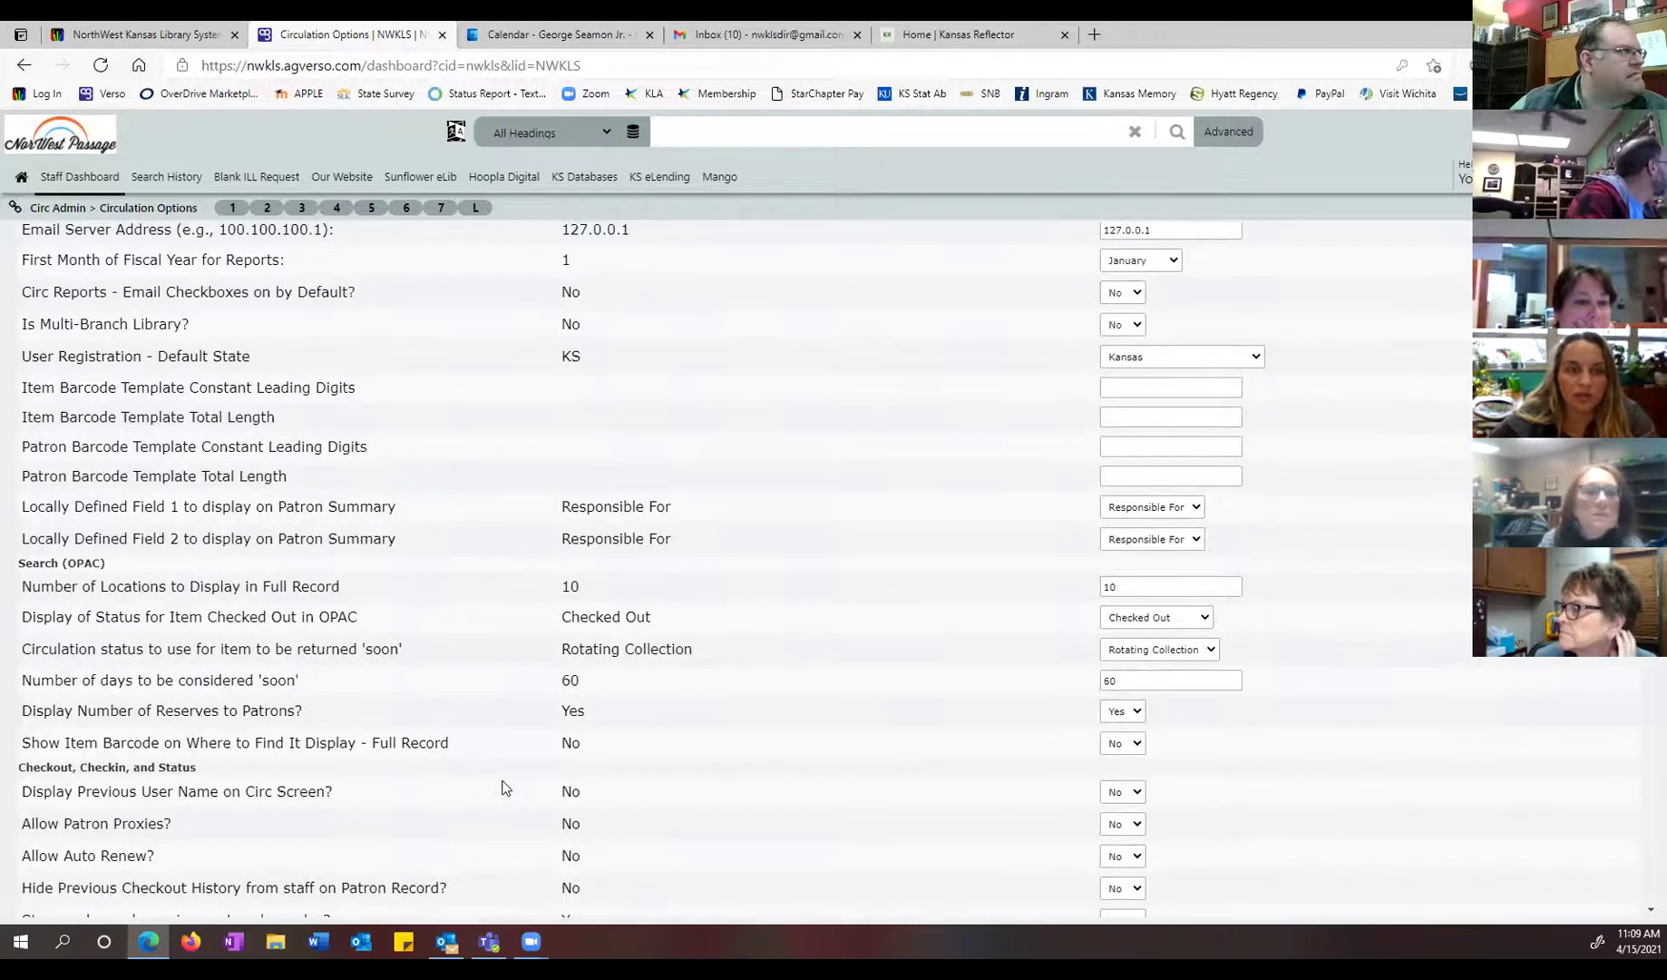
pyautogui.scroll(1, 505, 788)
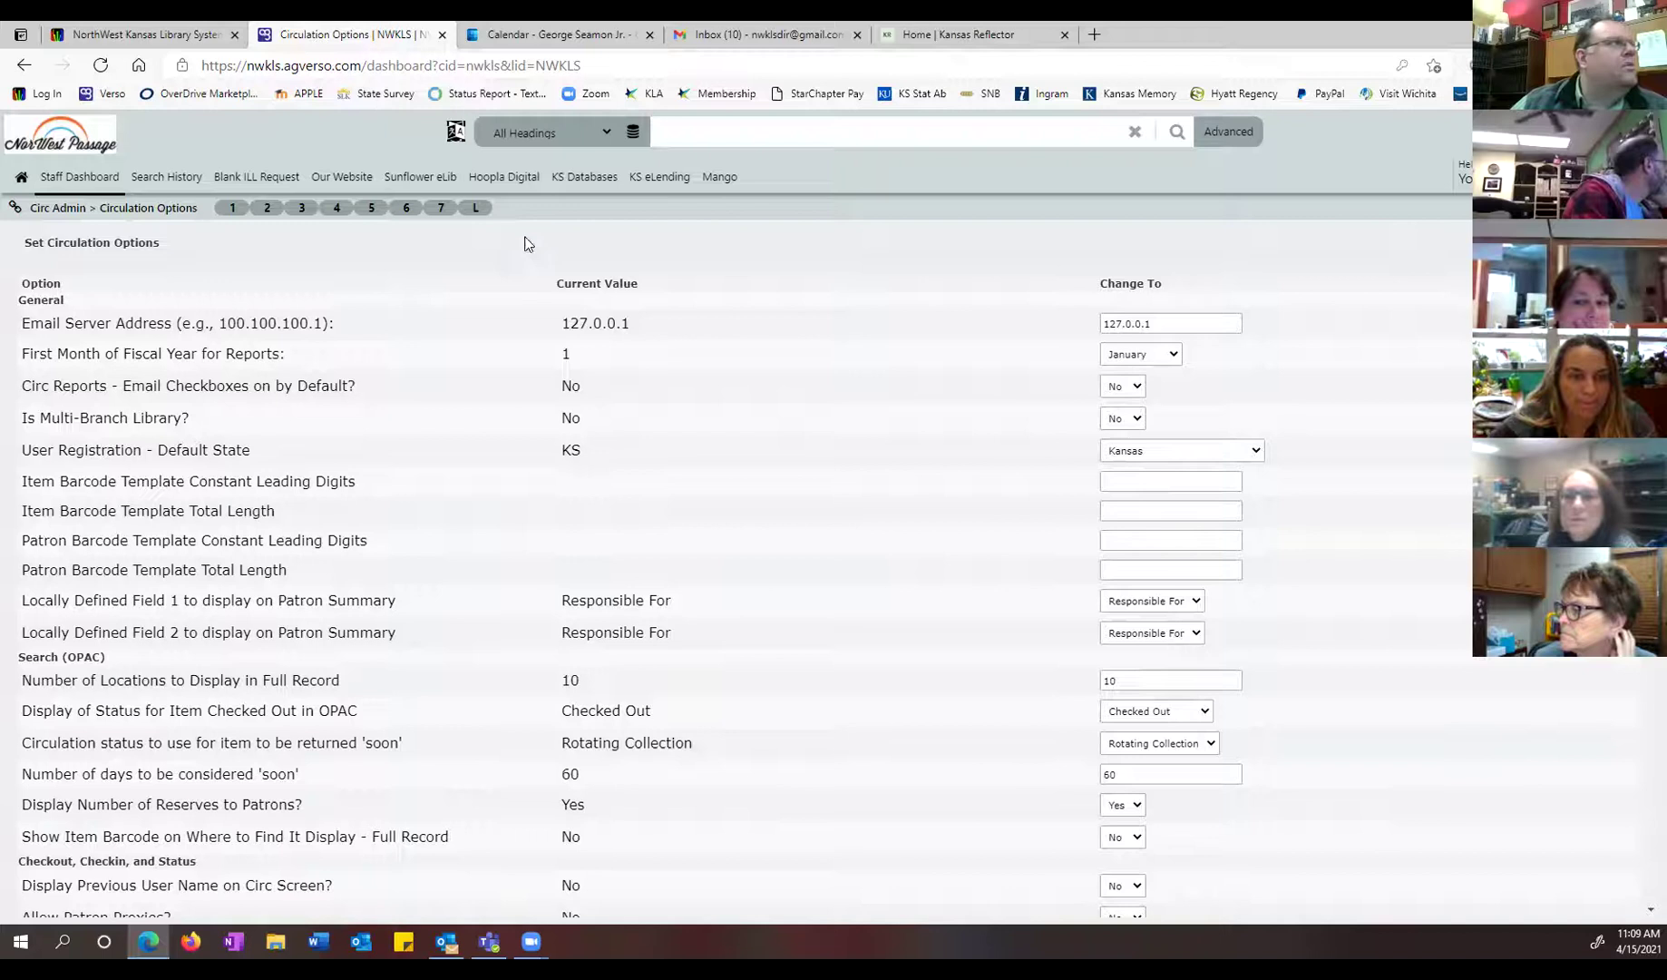
# Step: Return to the Staff Dashboard and open the Login Form Options in the UX Admin settings
pyautogui.click(98, 184)
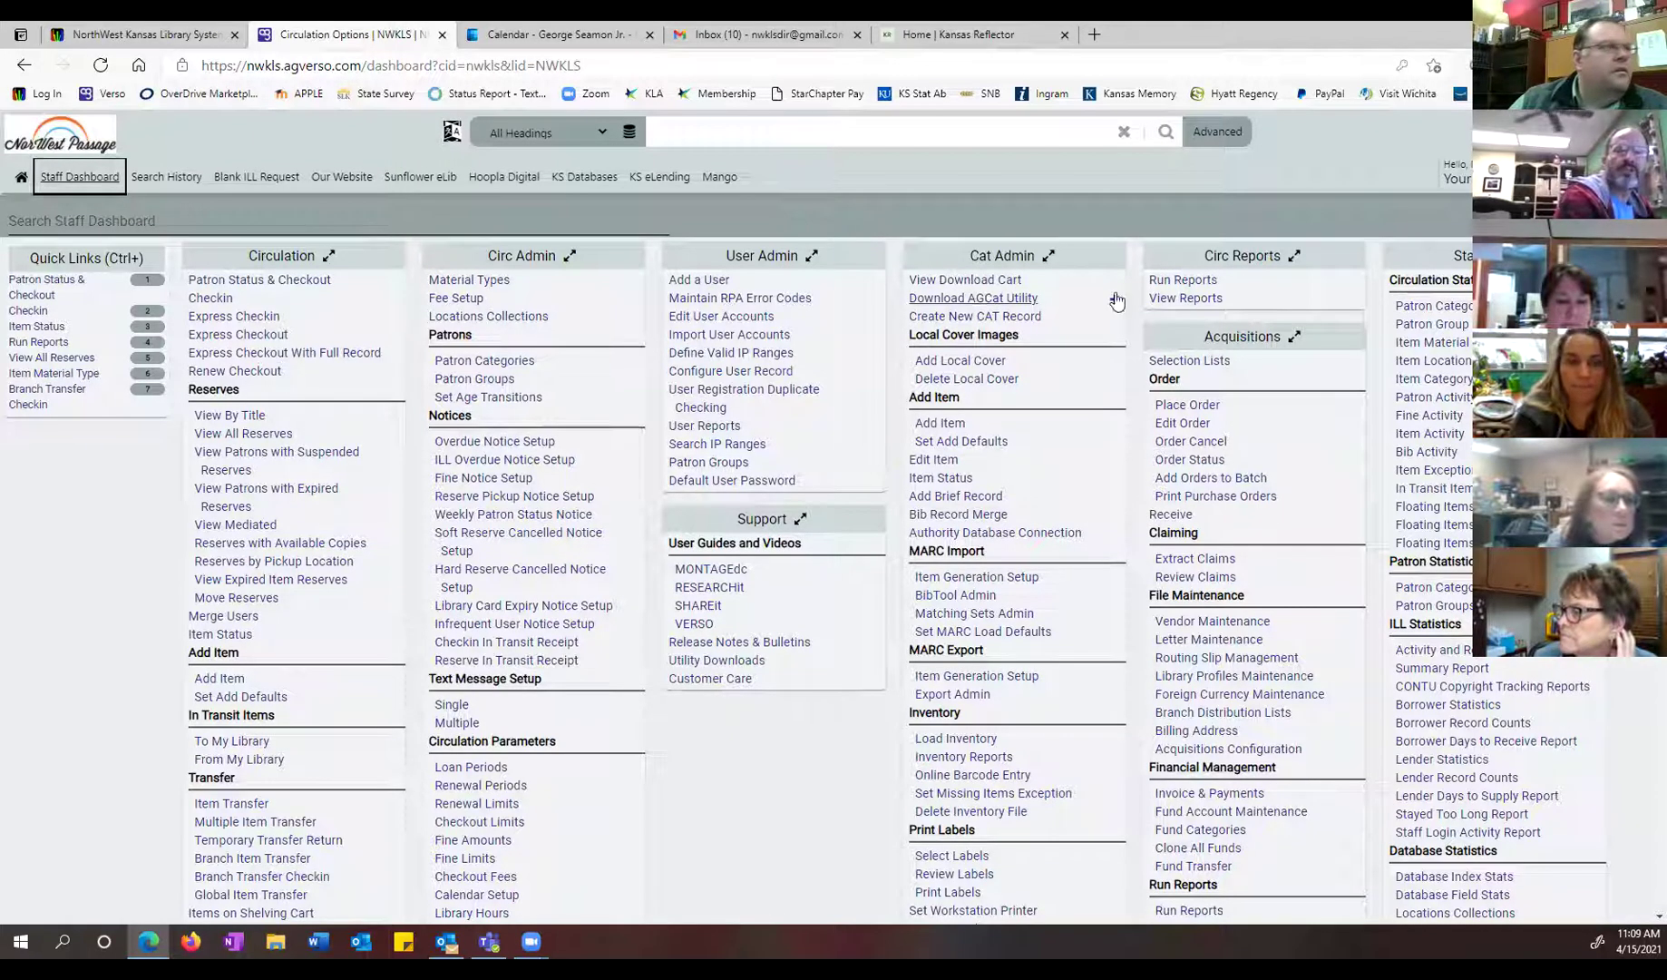
pyautogui.scroll(-6, 1235, 463)
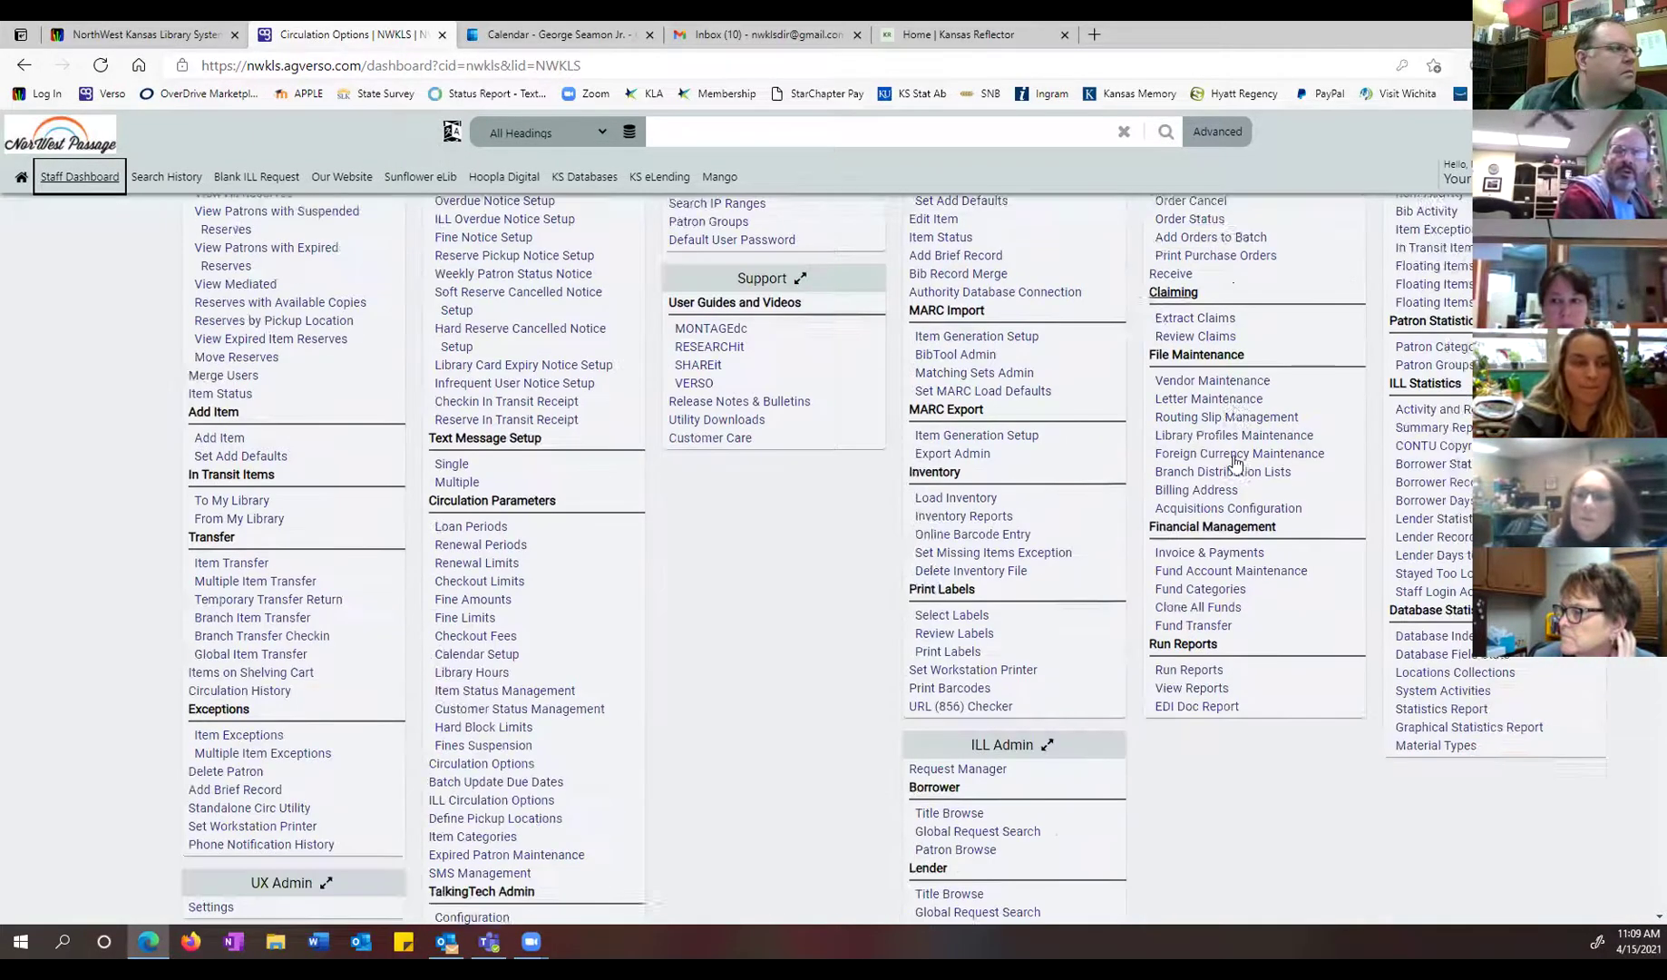
pyautogui.scroll(-3, 1063, 509)
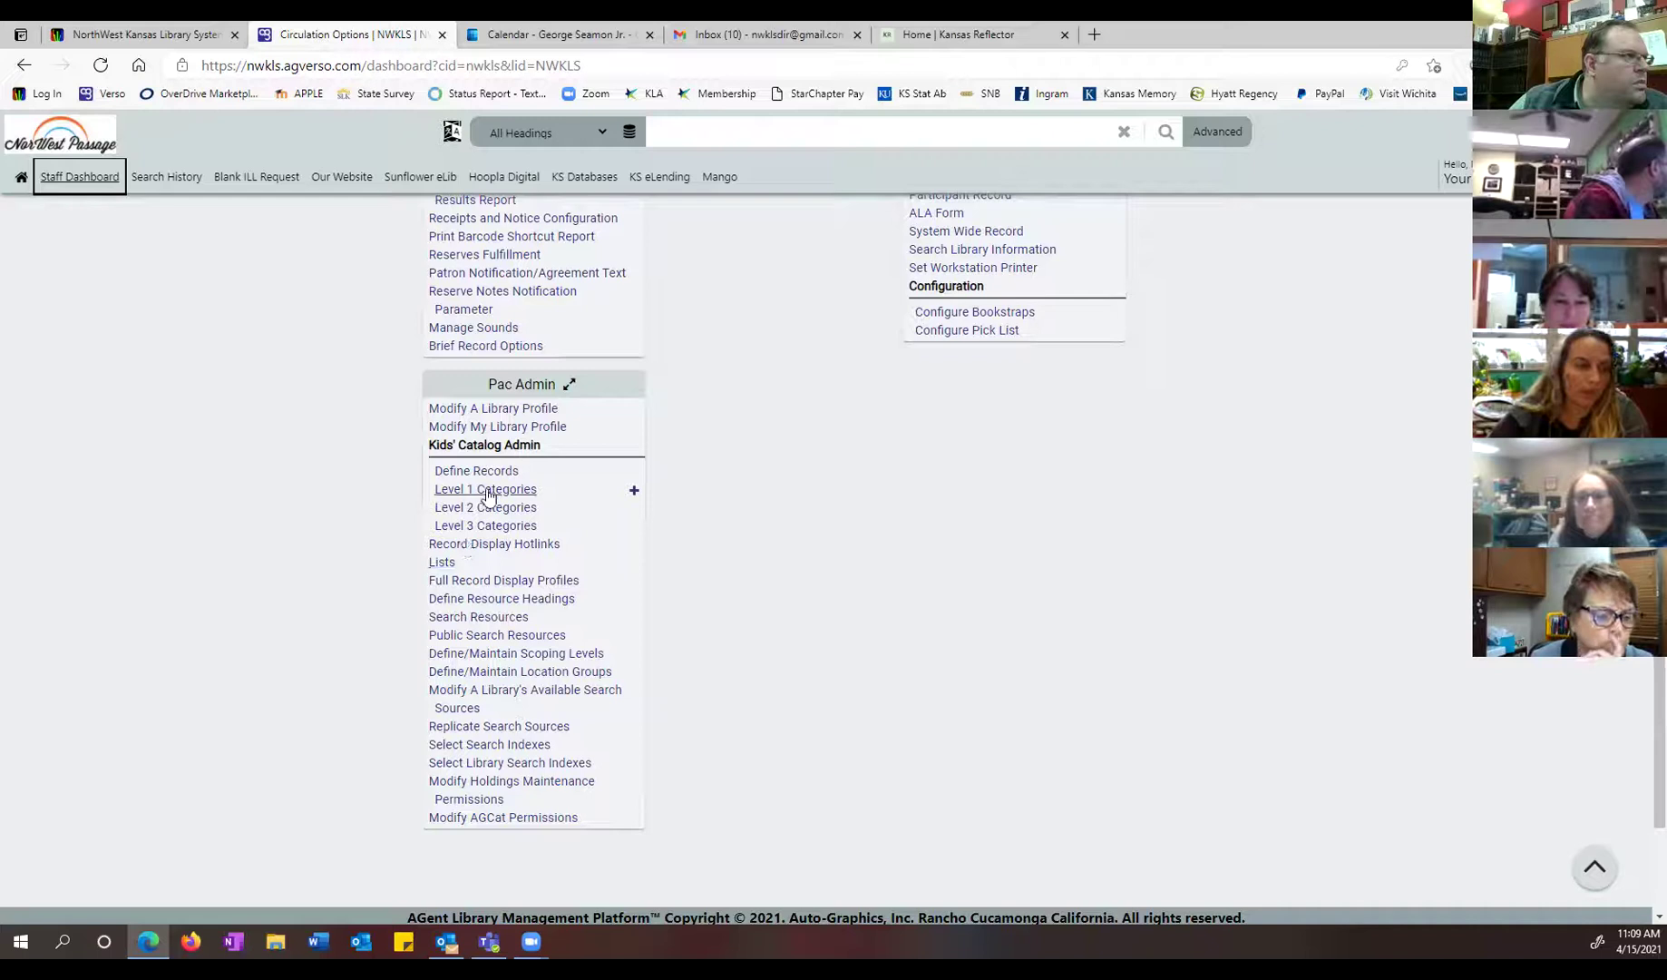
pyautogui.scroll(1, 488, 494)
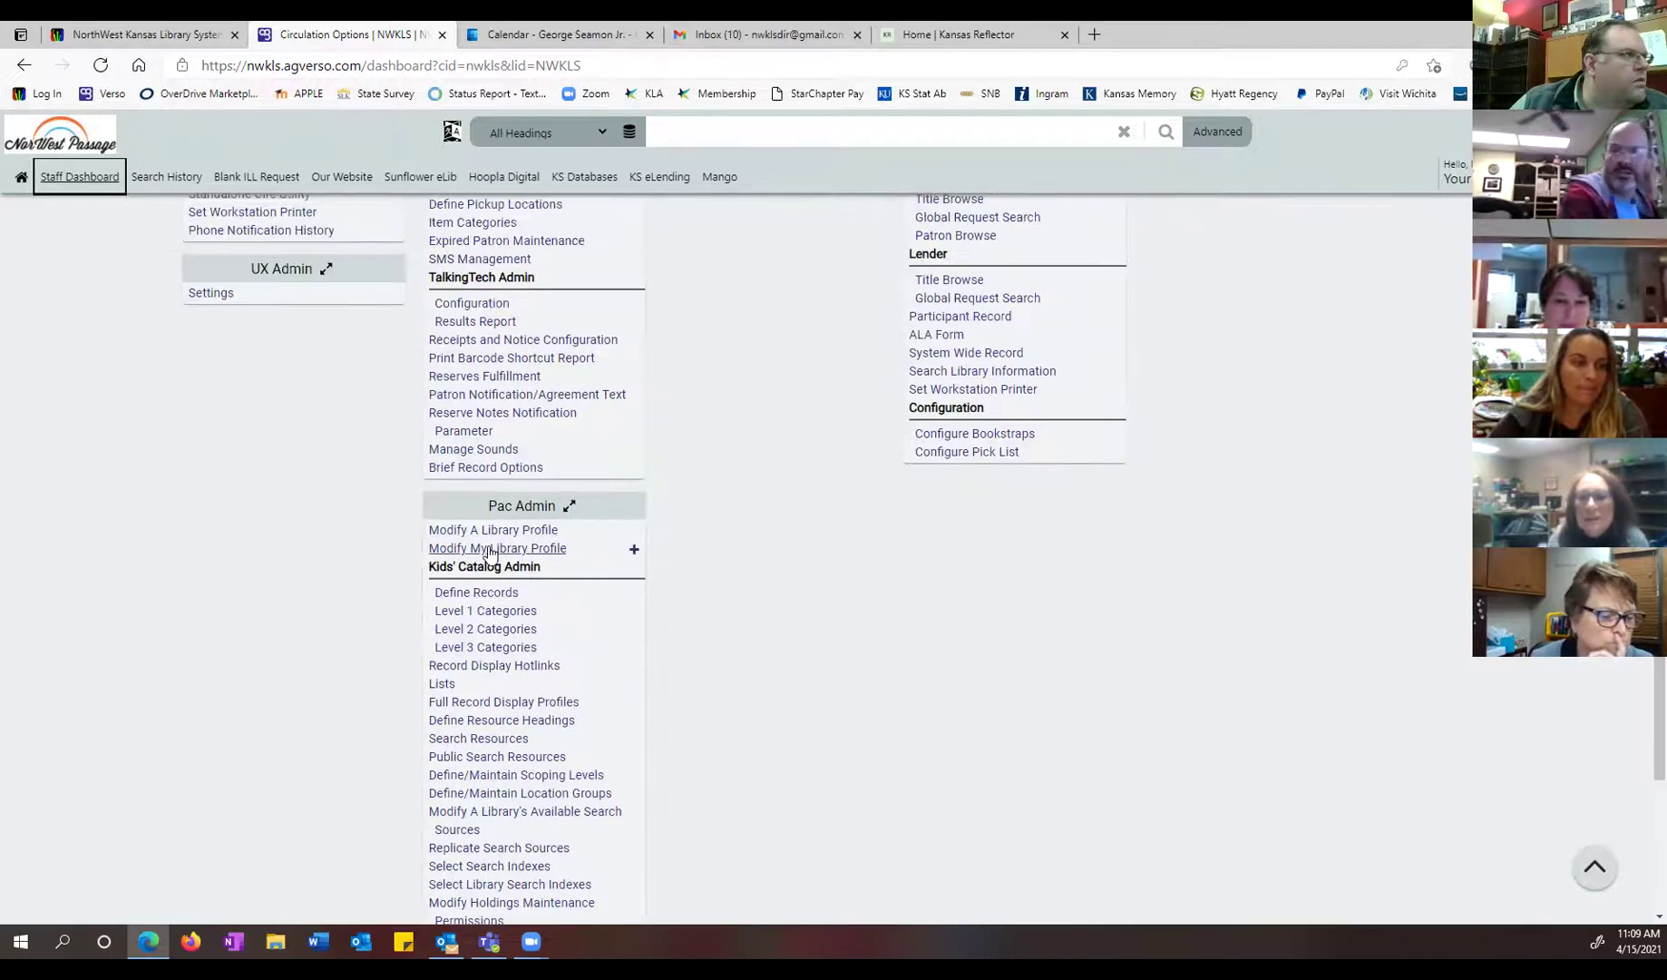
pyautogui.scroll(3, 488, 551)
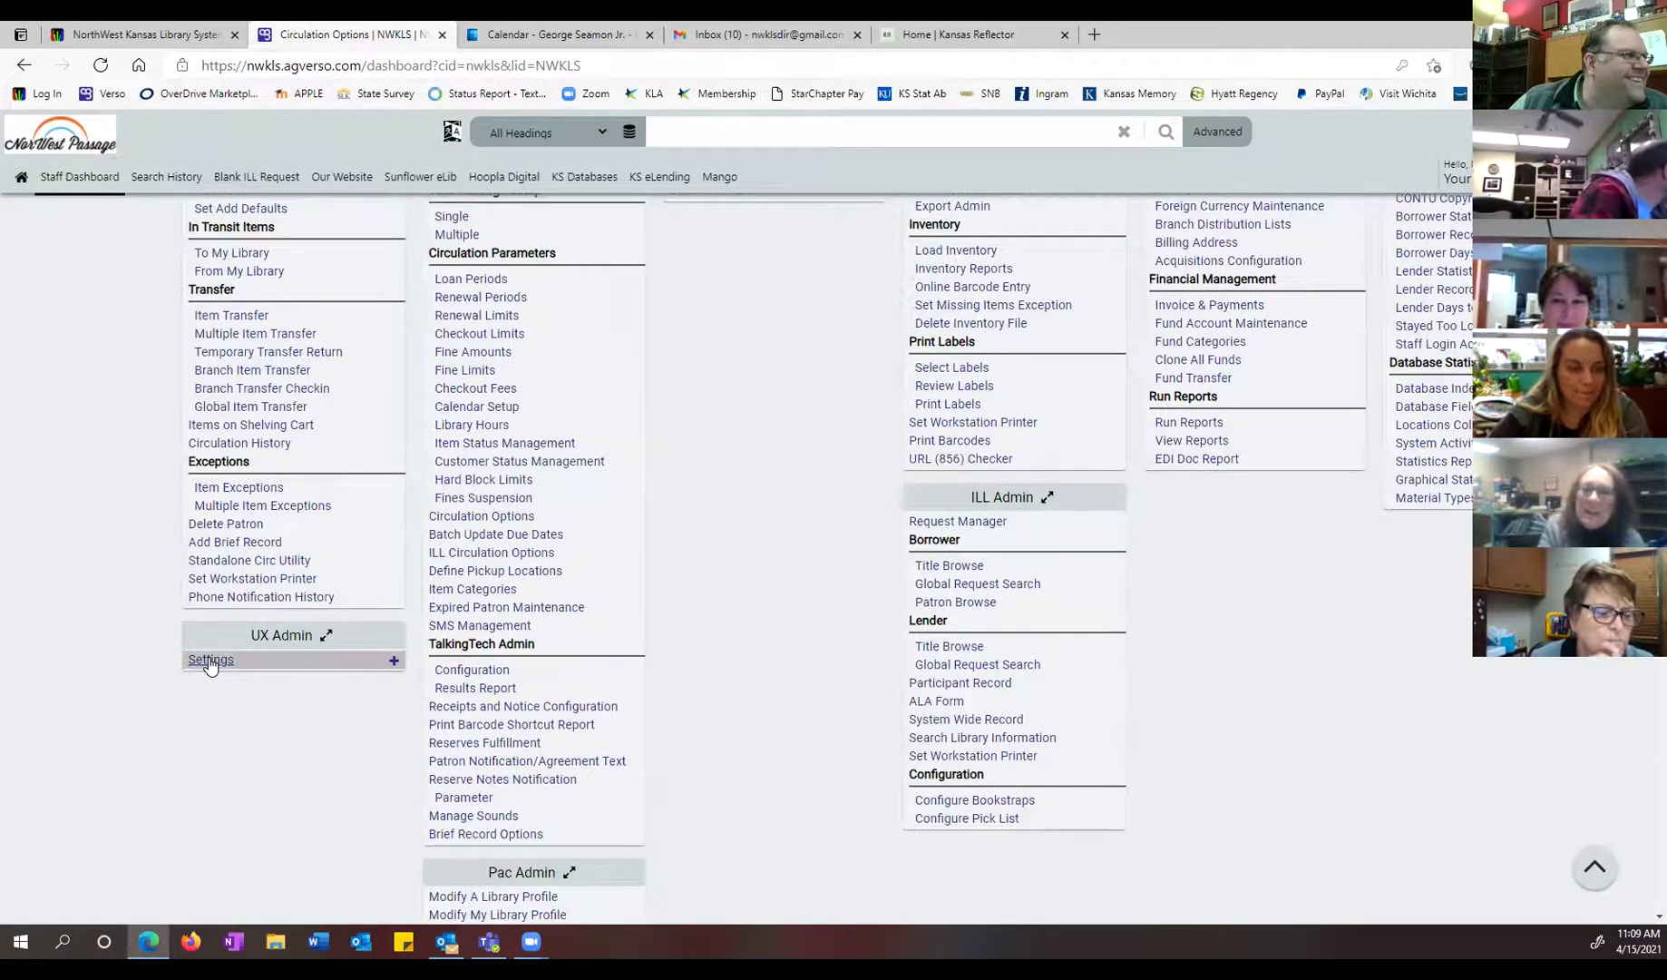
pyautogui.click(210, 660)
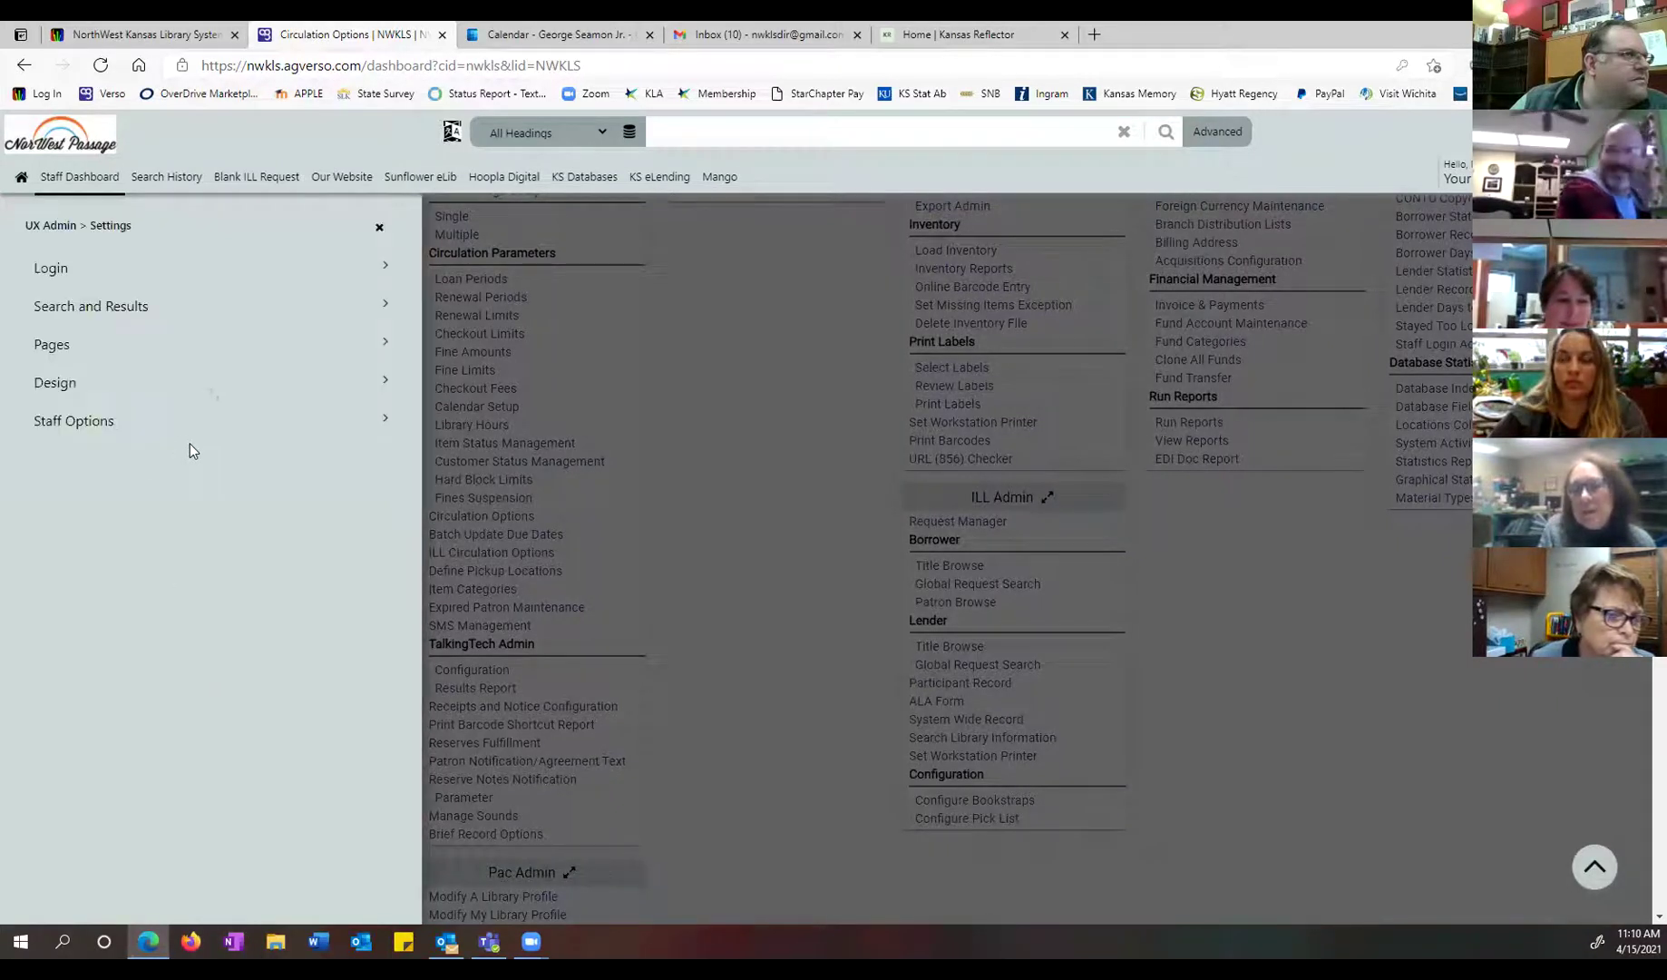
pyautogui.click(385, 270)
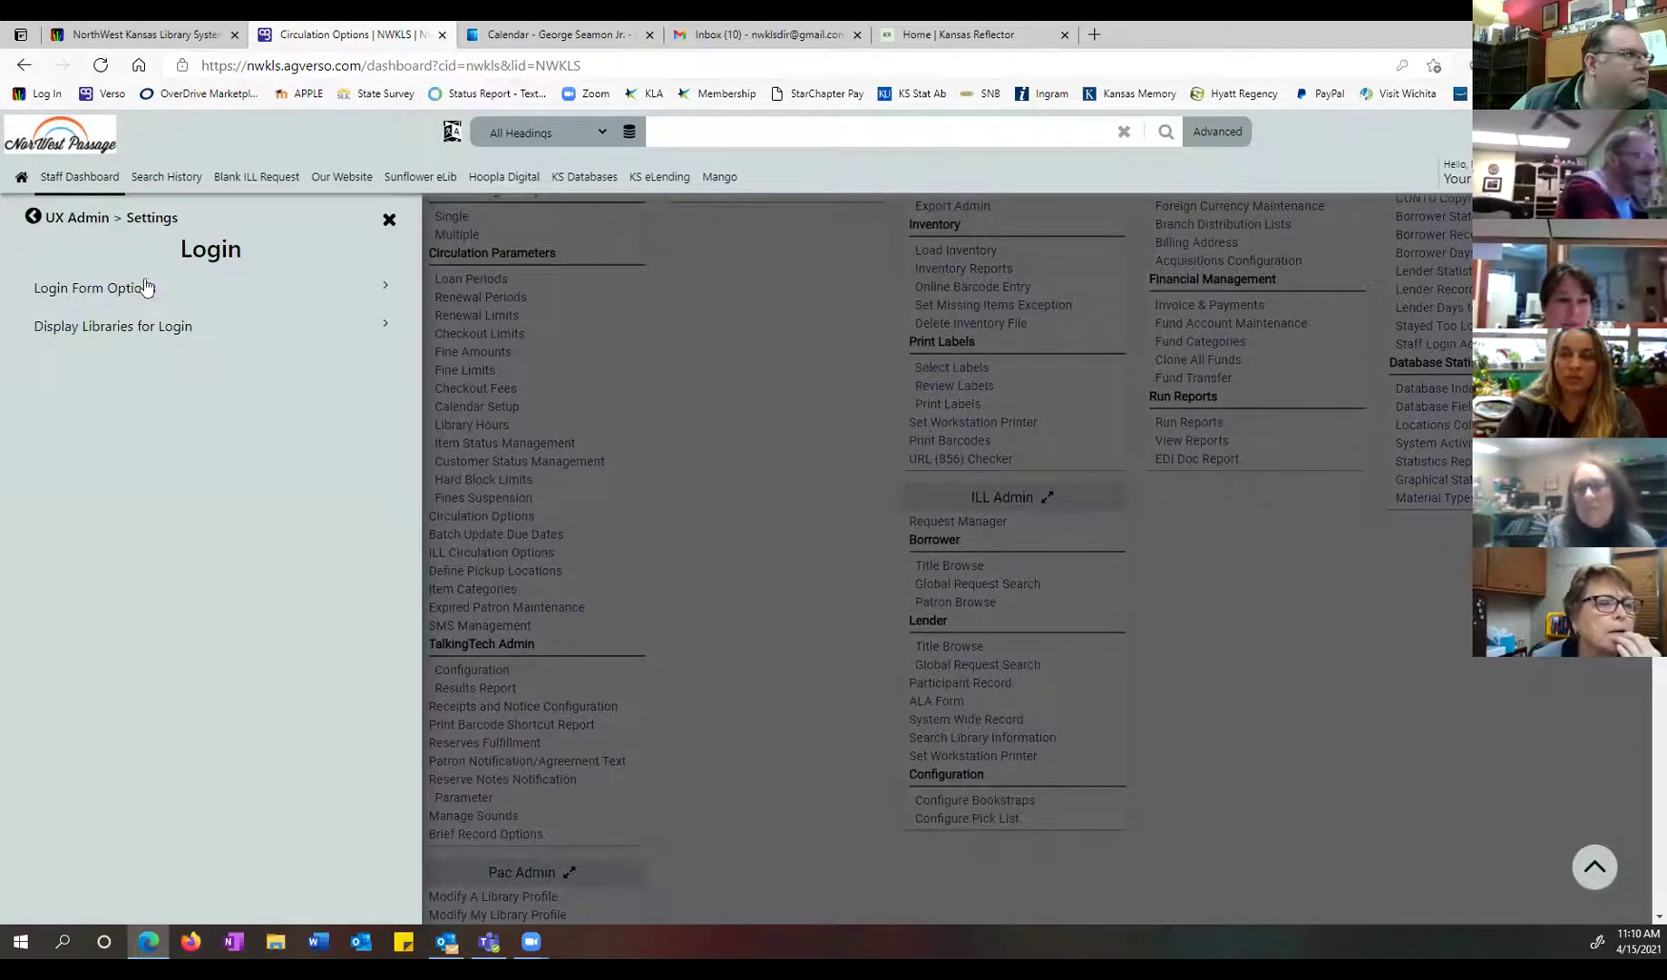
pyautogui.click(387, 290)
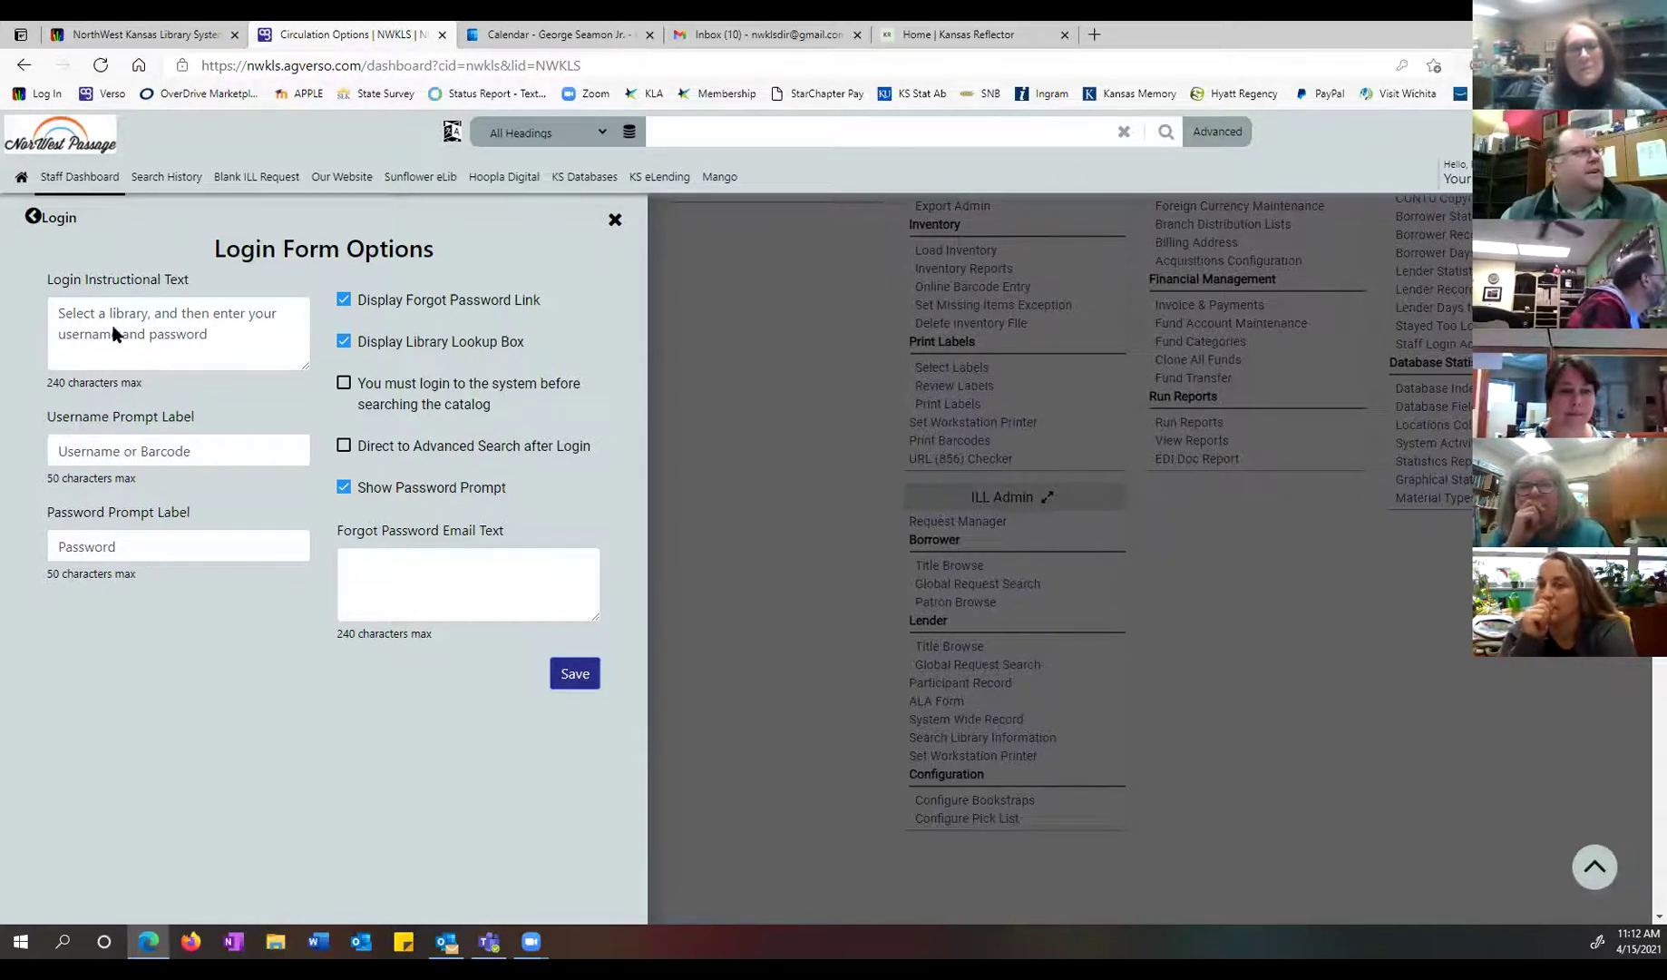
# Step: Go back to the main UX Admin settings, reopen Login Form Options for review, and close the settings without saving
pyautogui.click(52, 223)
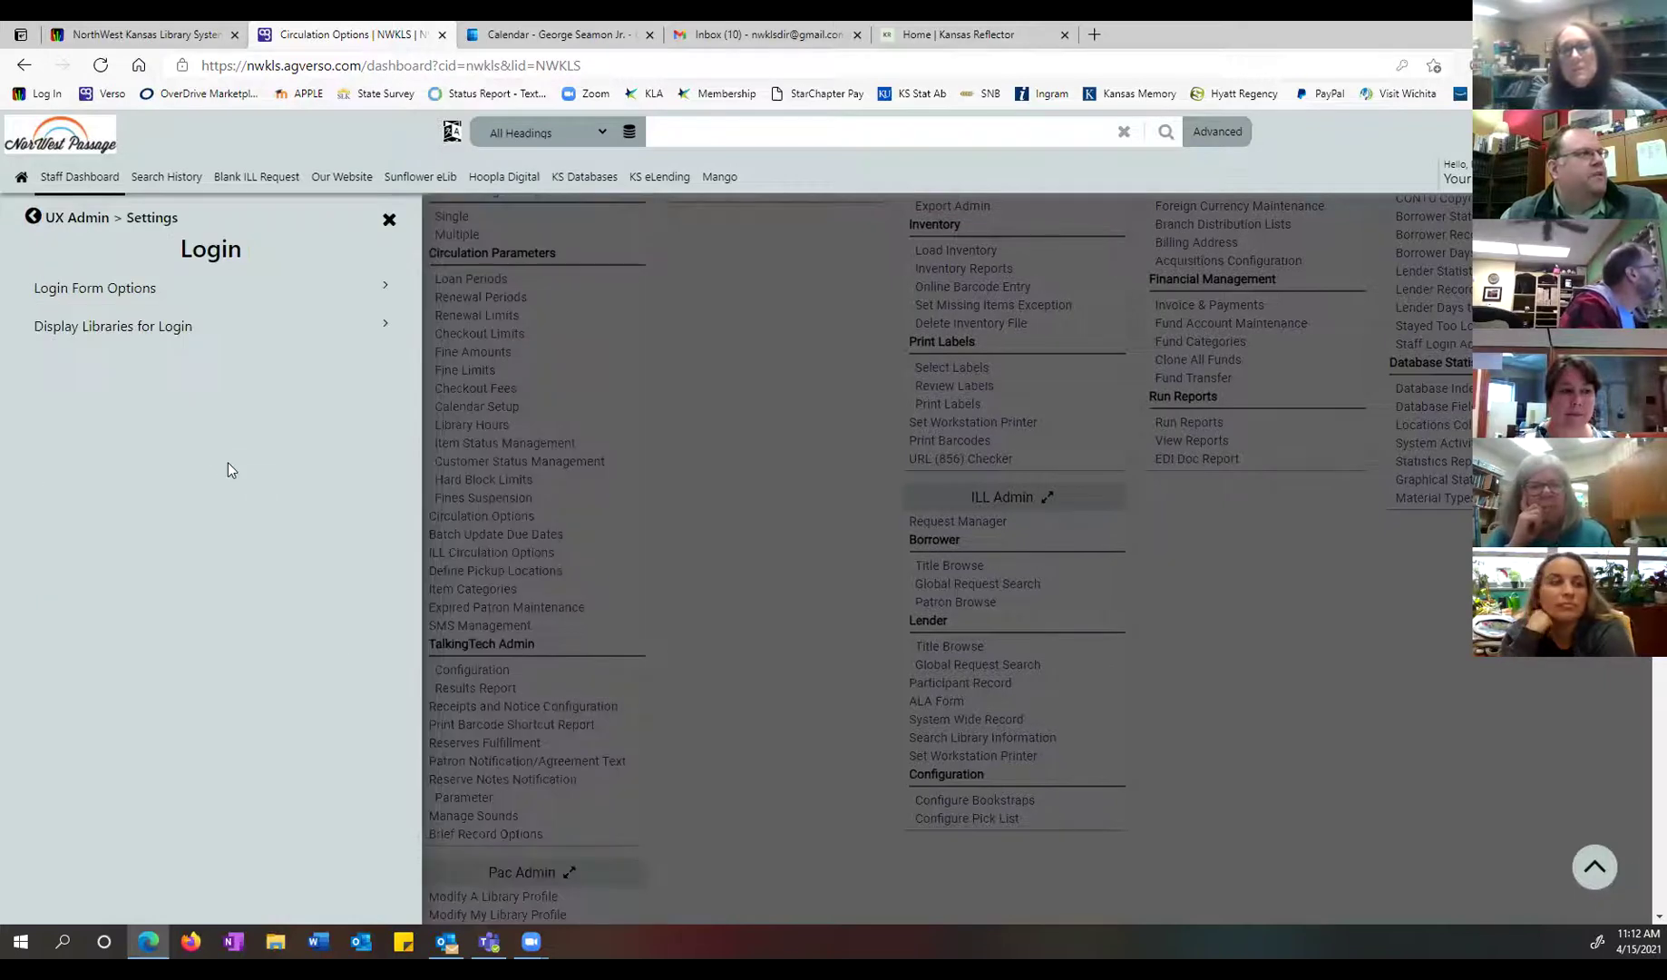
pyautogui.click(34, 218)
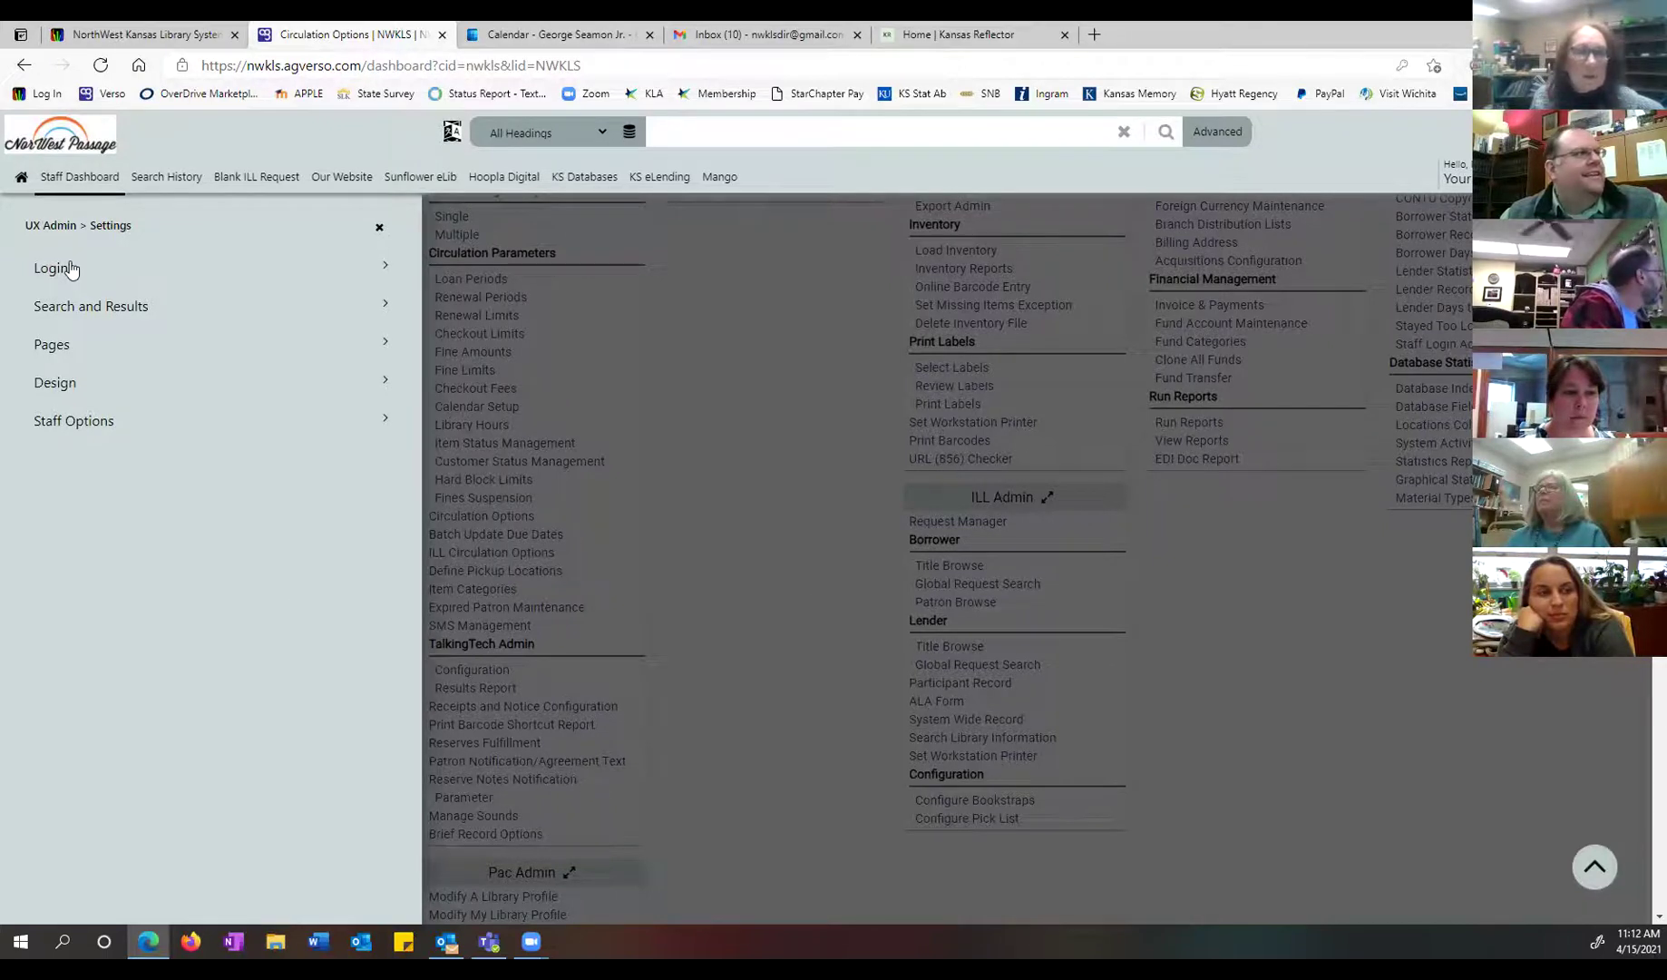
pyautogui.click(381, 269)
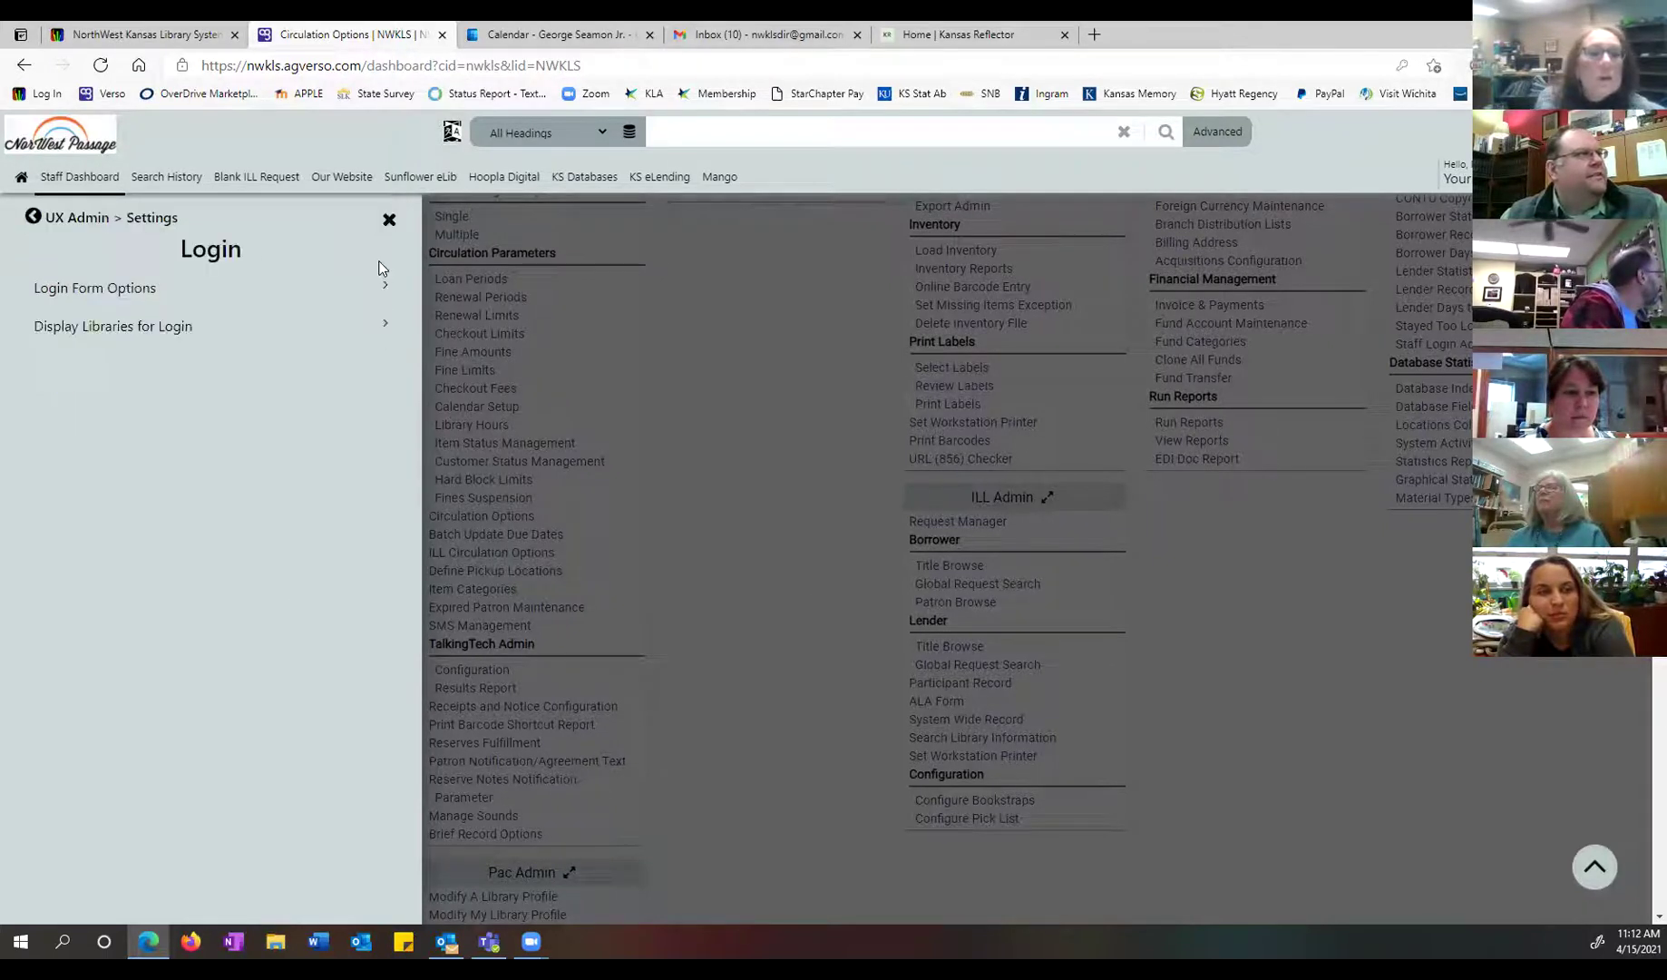
pyautogui.click(161, 299)
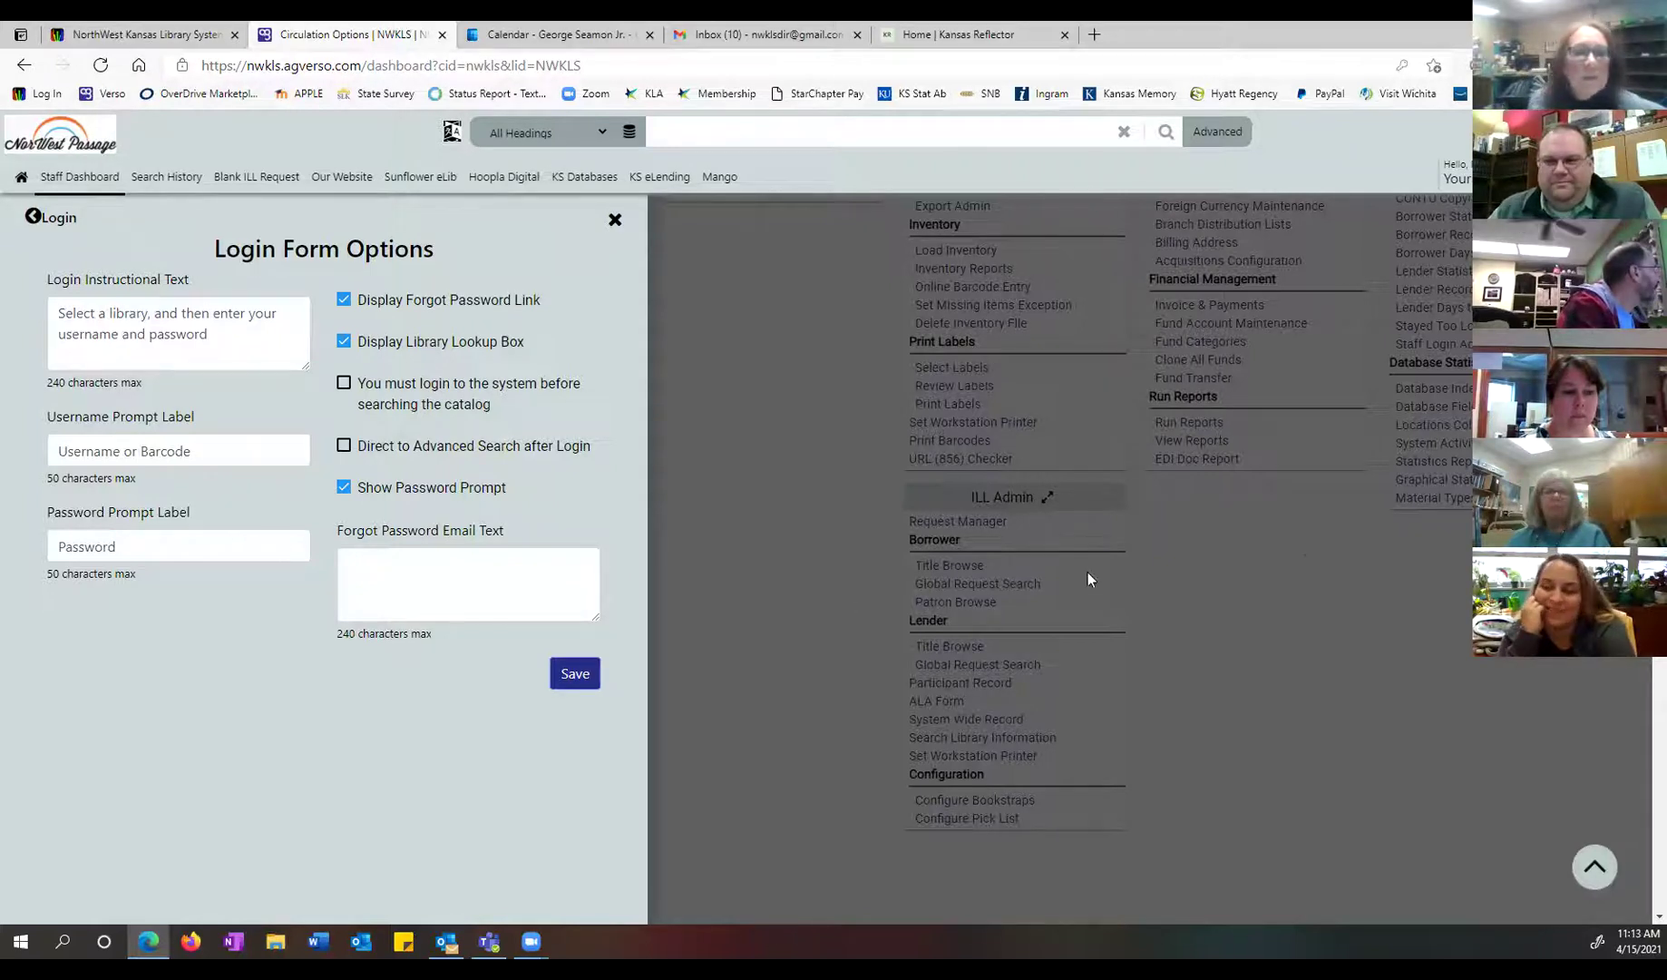
pyautogui.click(615, 220)
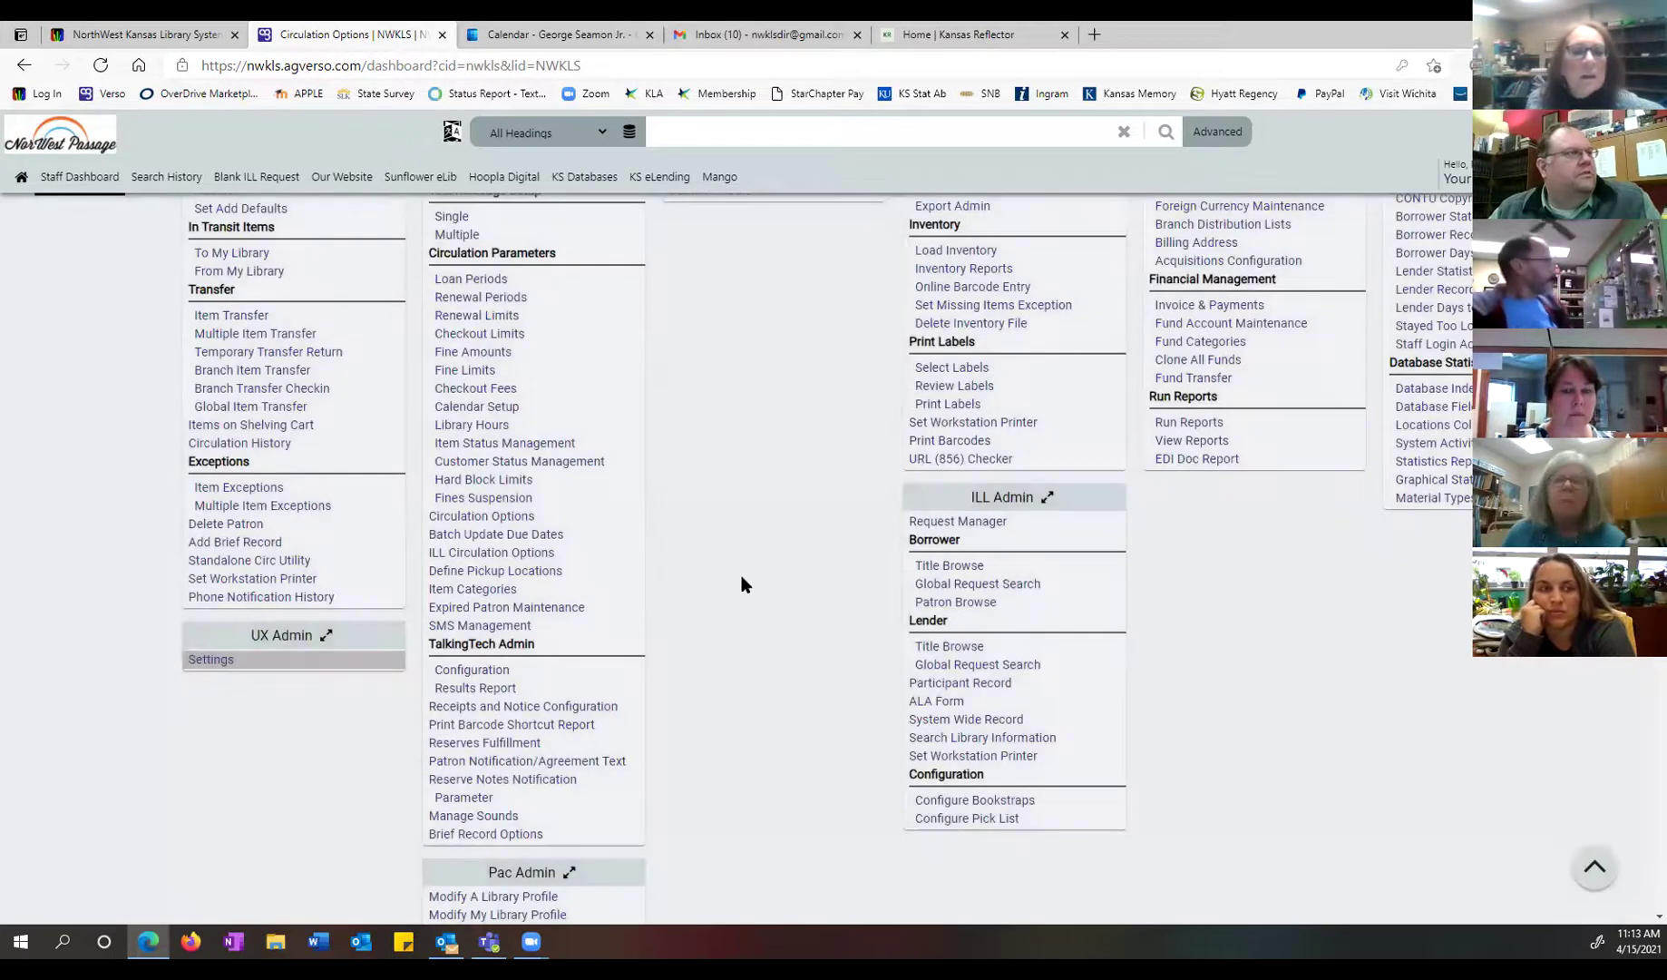
# Step: Open the Login Form Options in the UX Admin settings, review the login text and display options, and close the settings
pyautogui.scroll(5, 742, 583)
pyautogui.scroll(-7, 742, 580)
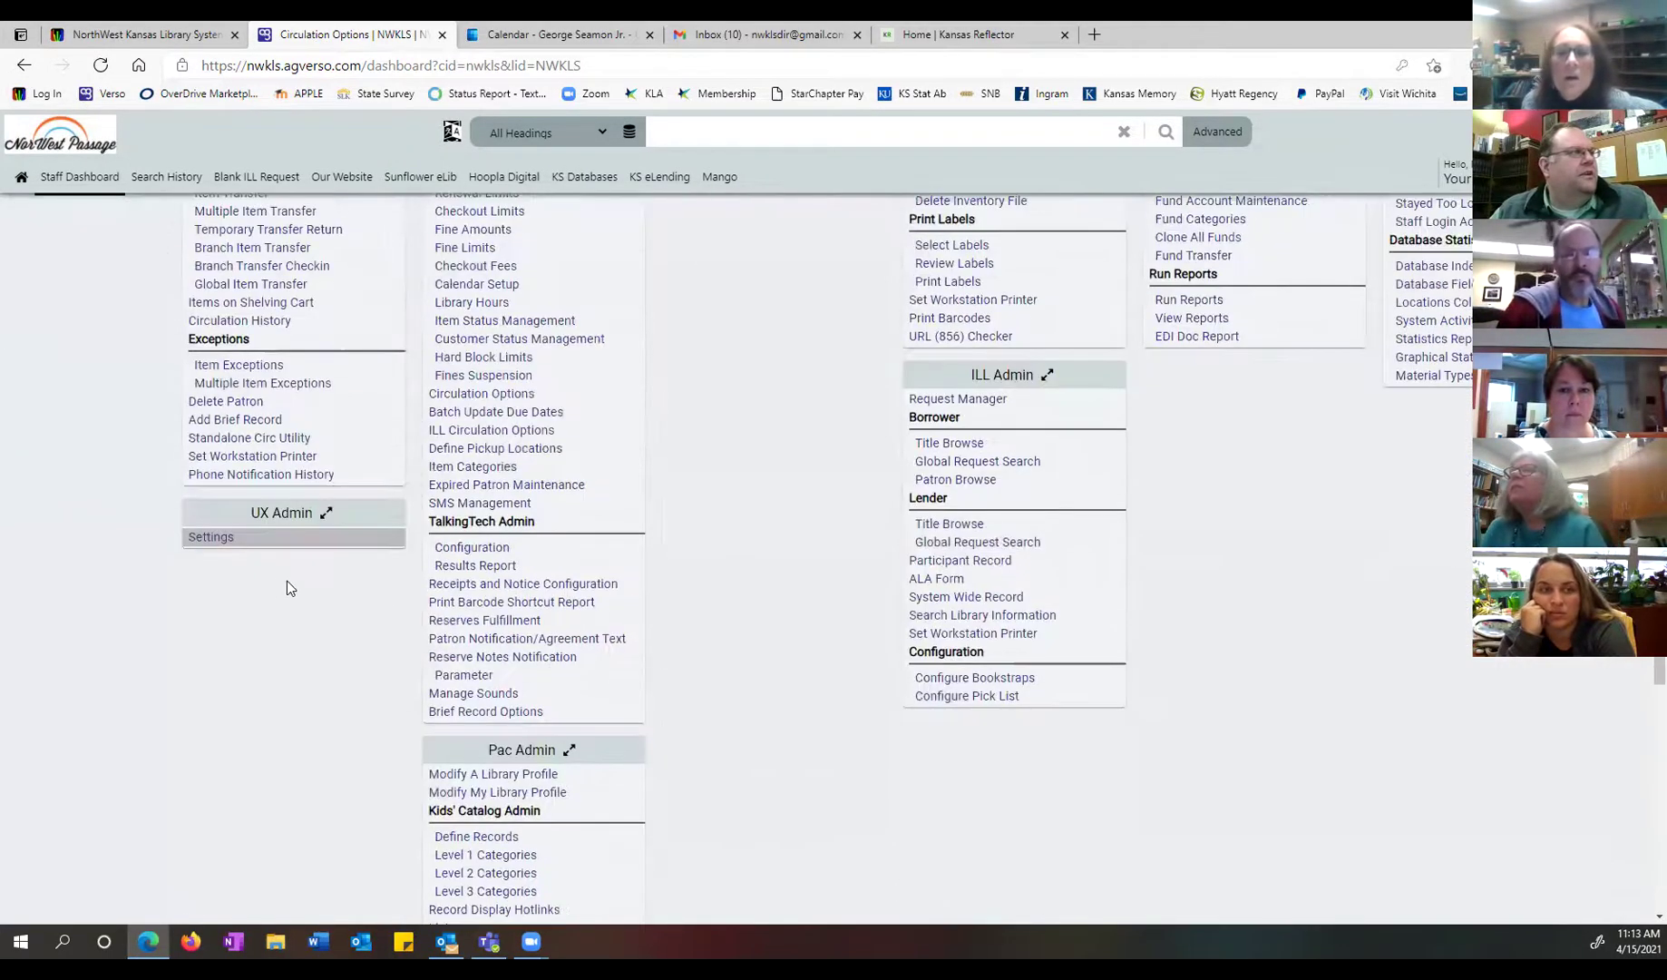
pyautogui.click(222, 539)
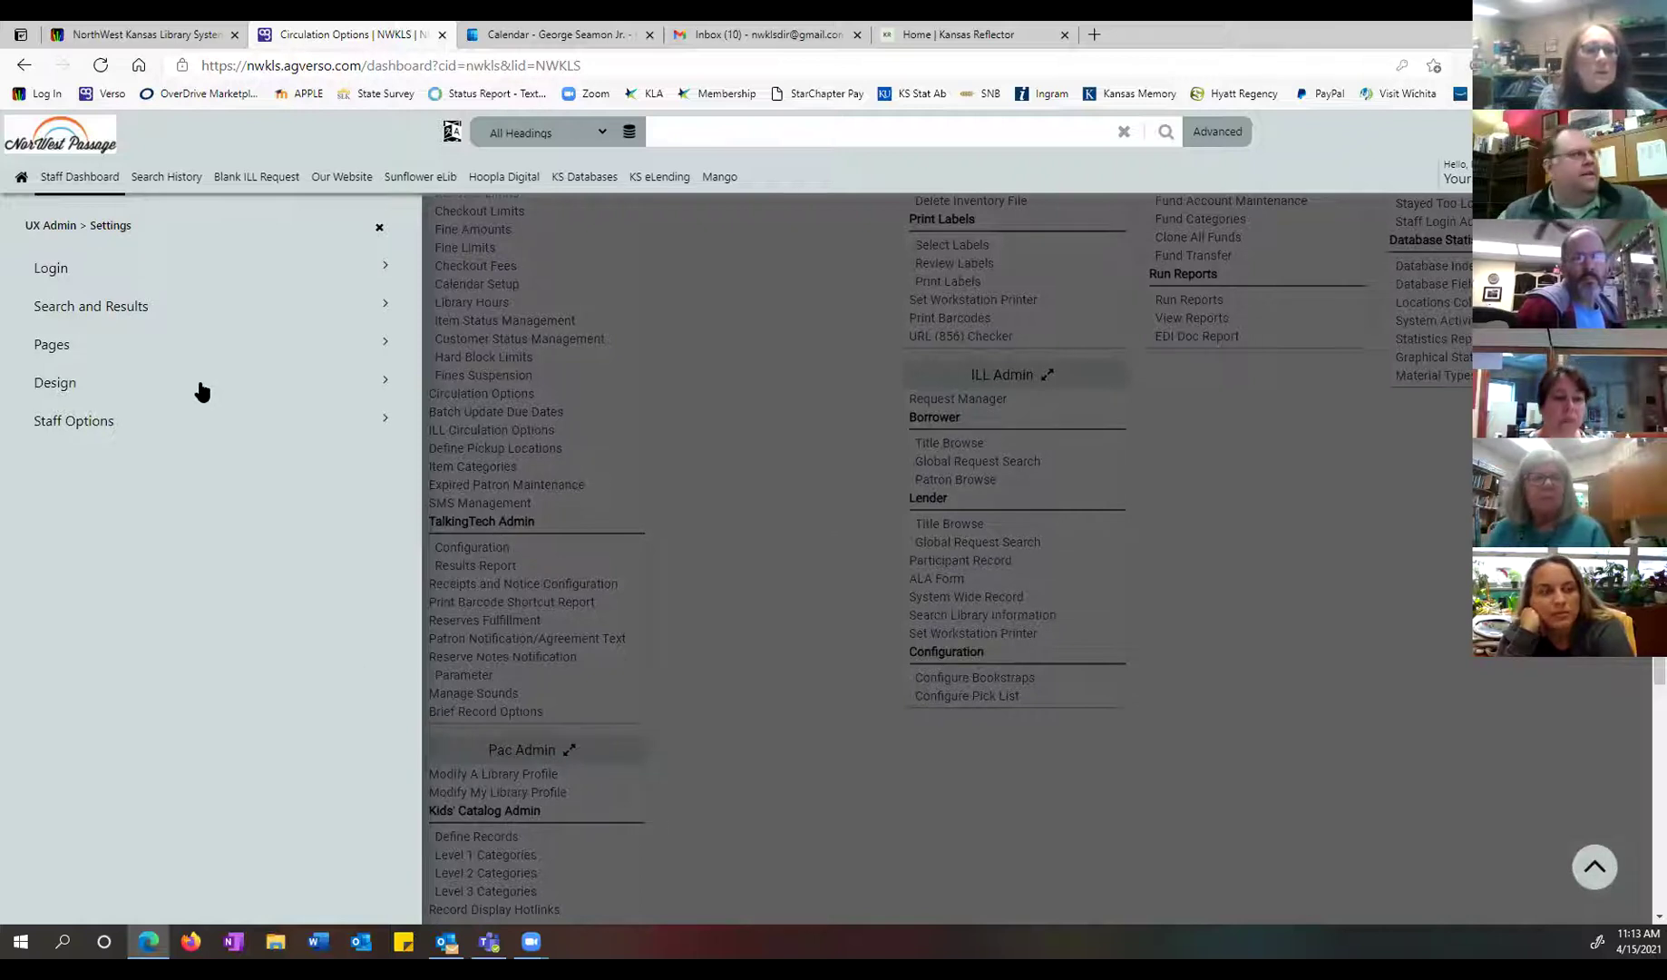
pyautogui.click(55, 270)
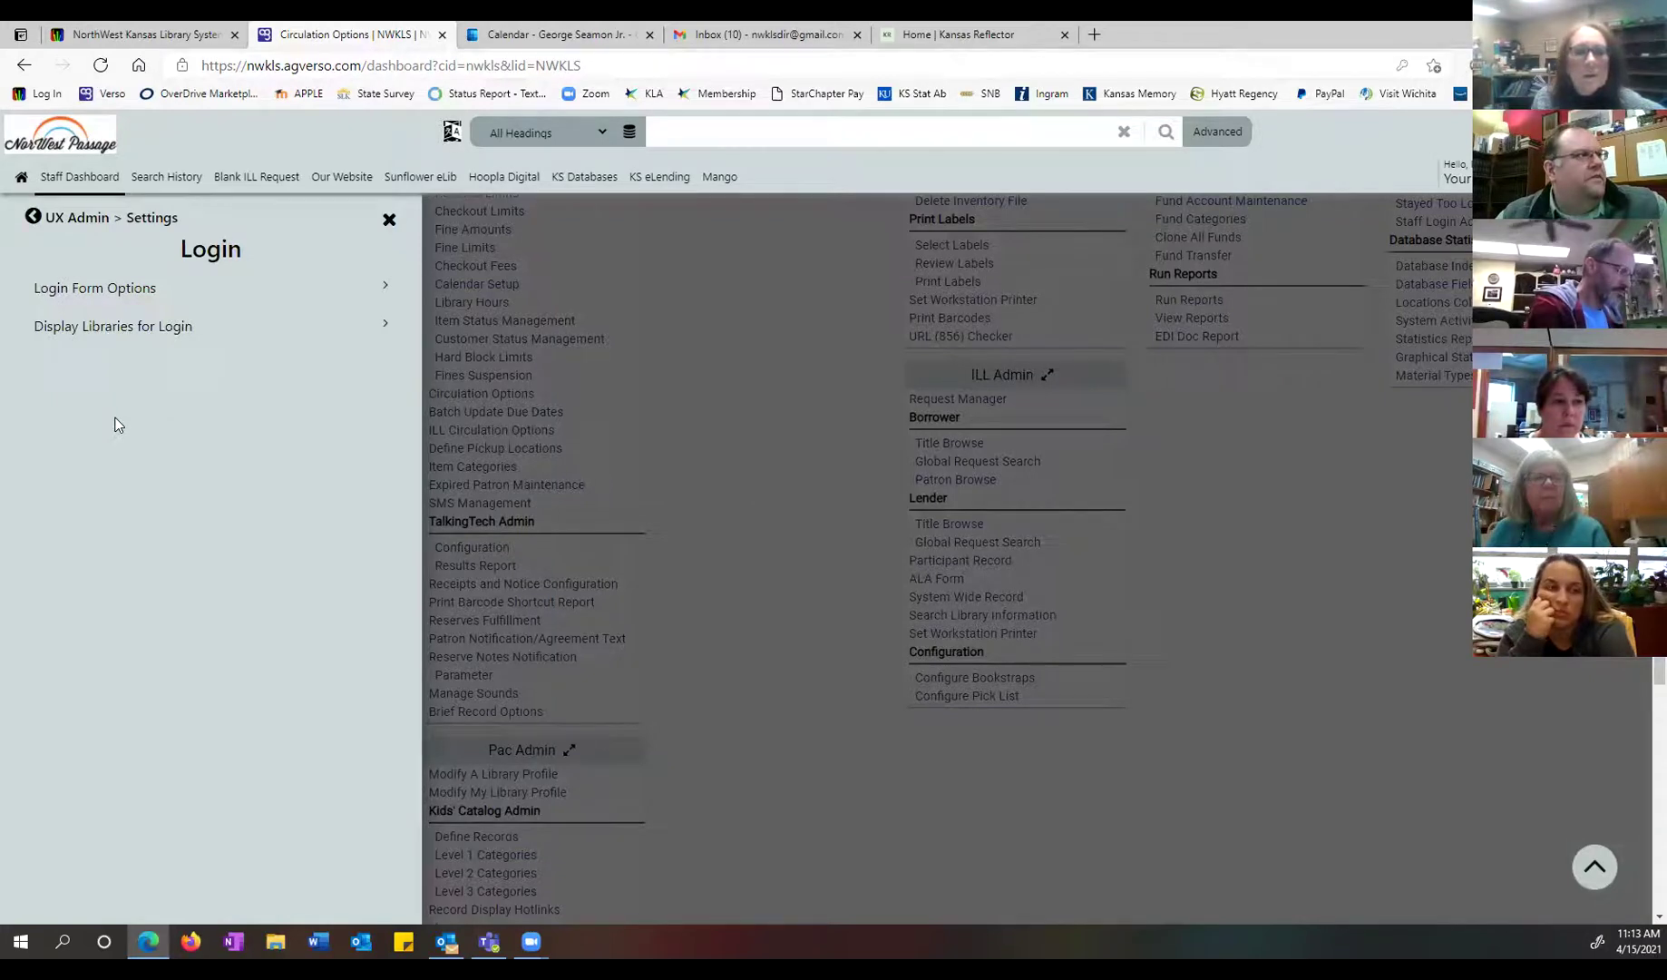
pyautogui.click(151, 290)
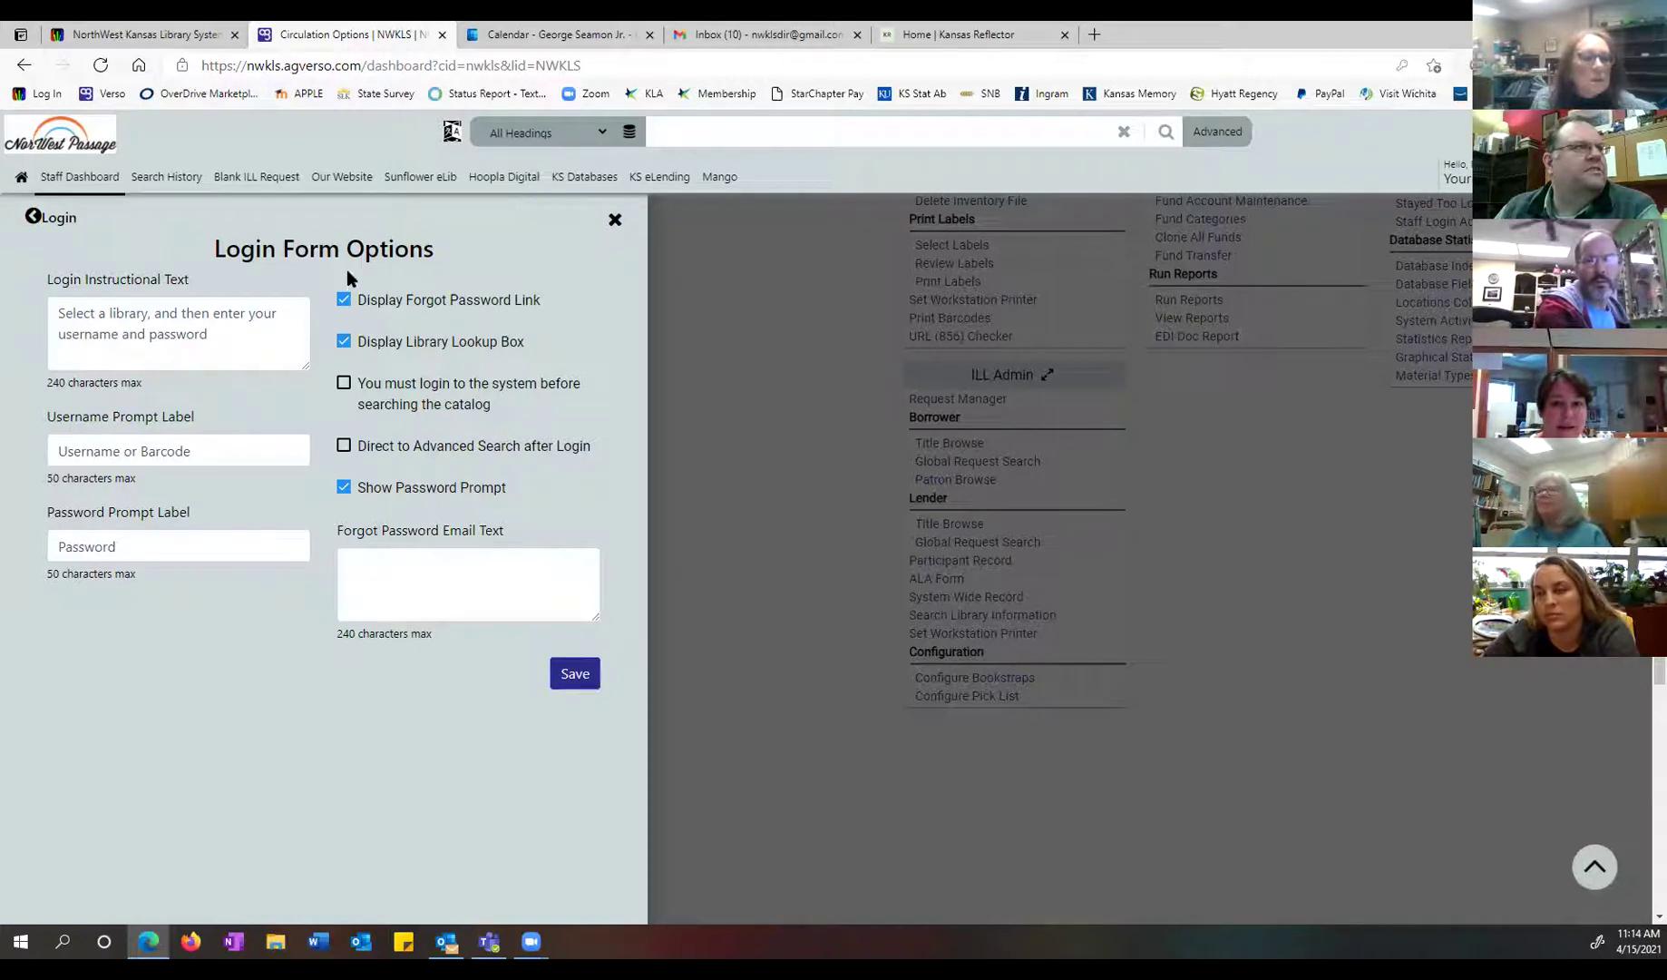
pyautogui.click(569, 680)
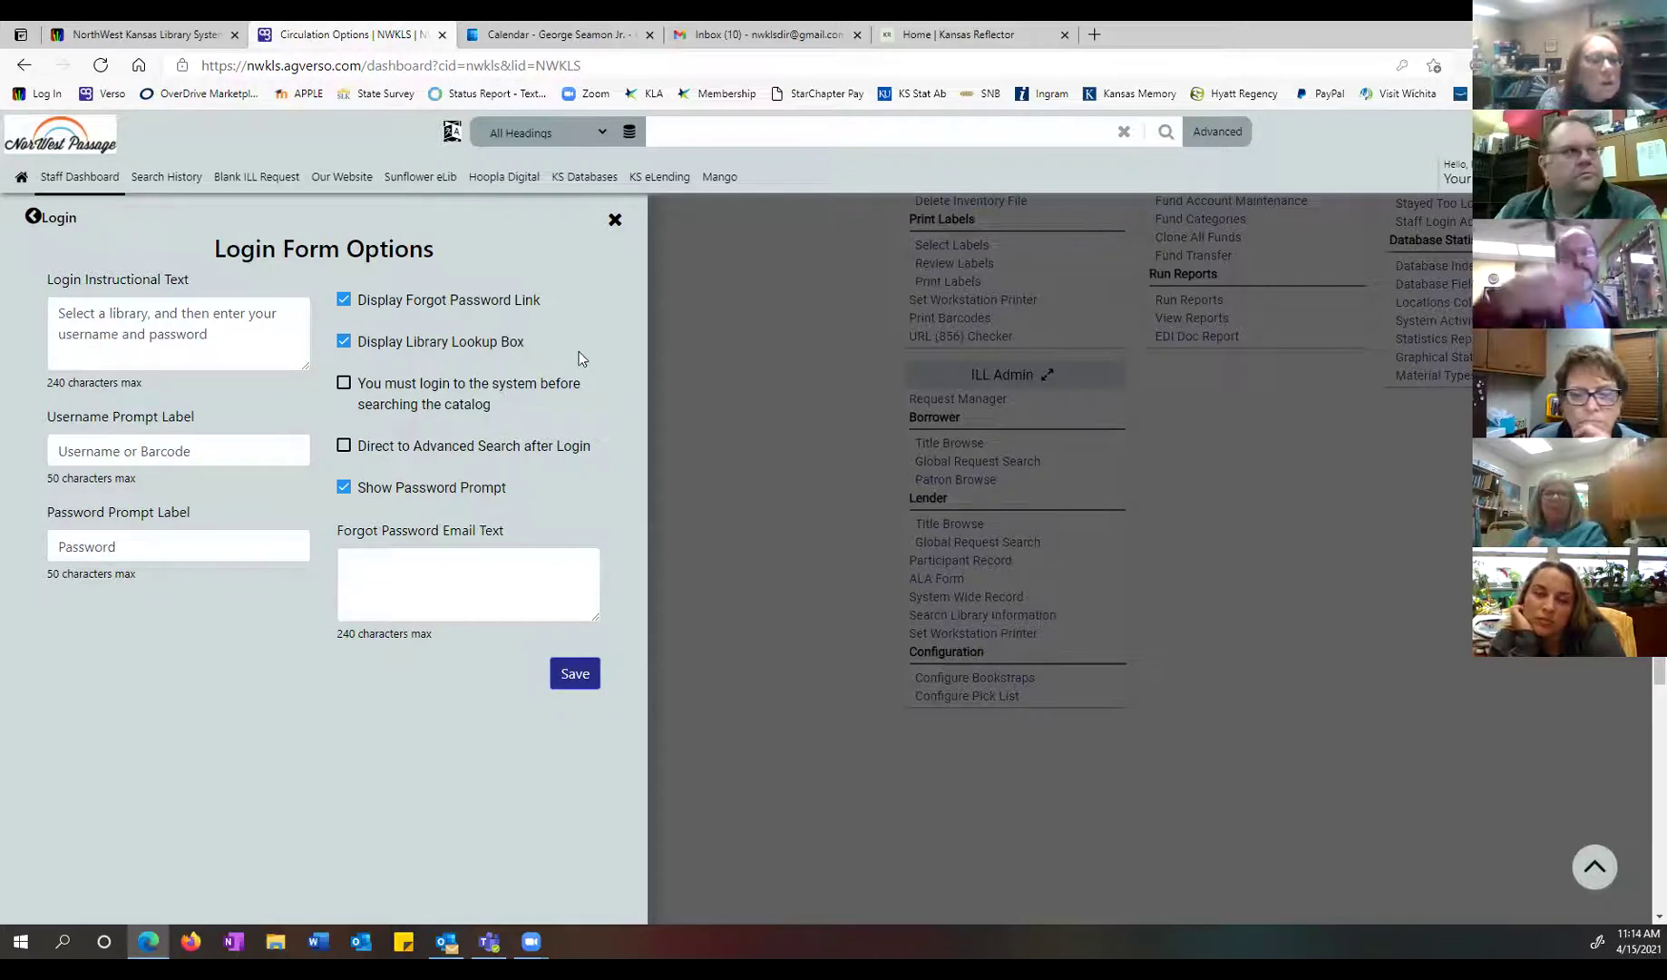
pyautogui.click(615, 220)
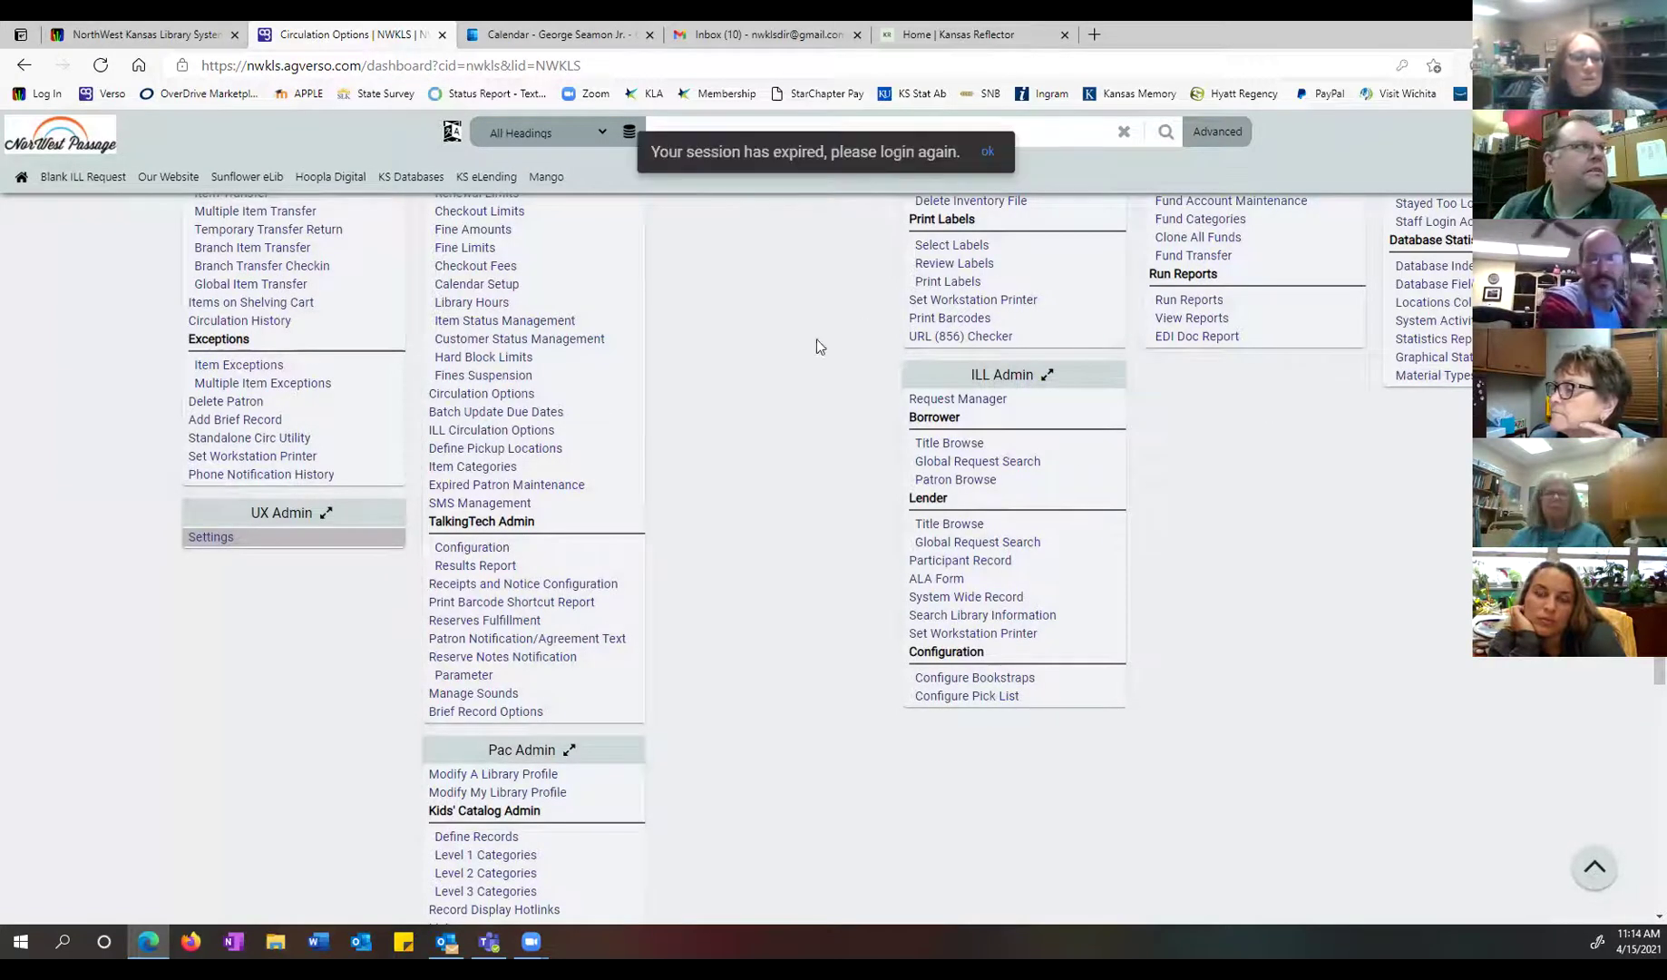
# Step: Dismiss the expired session notice, browse the library list on the login form, and cancel the login
pyautogui.click(988, 152)
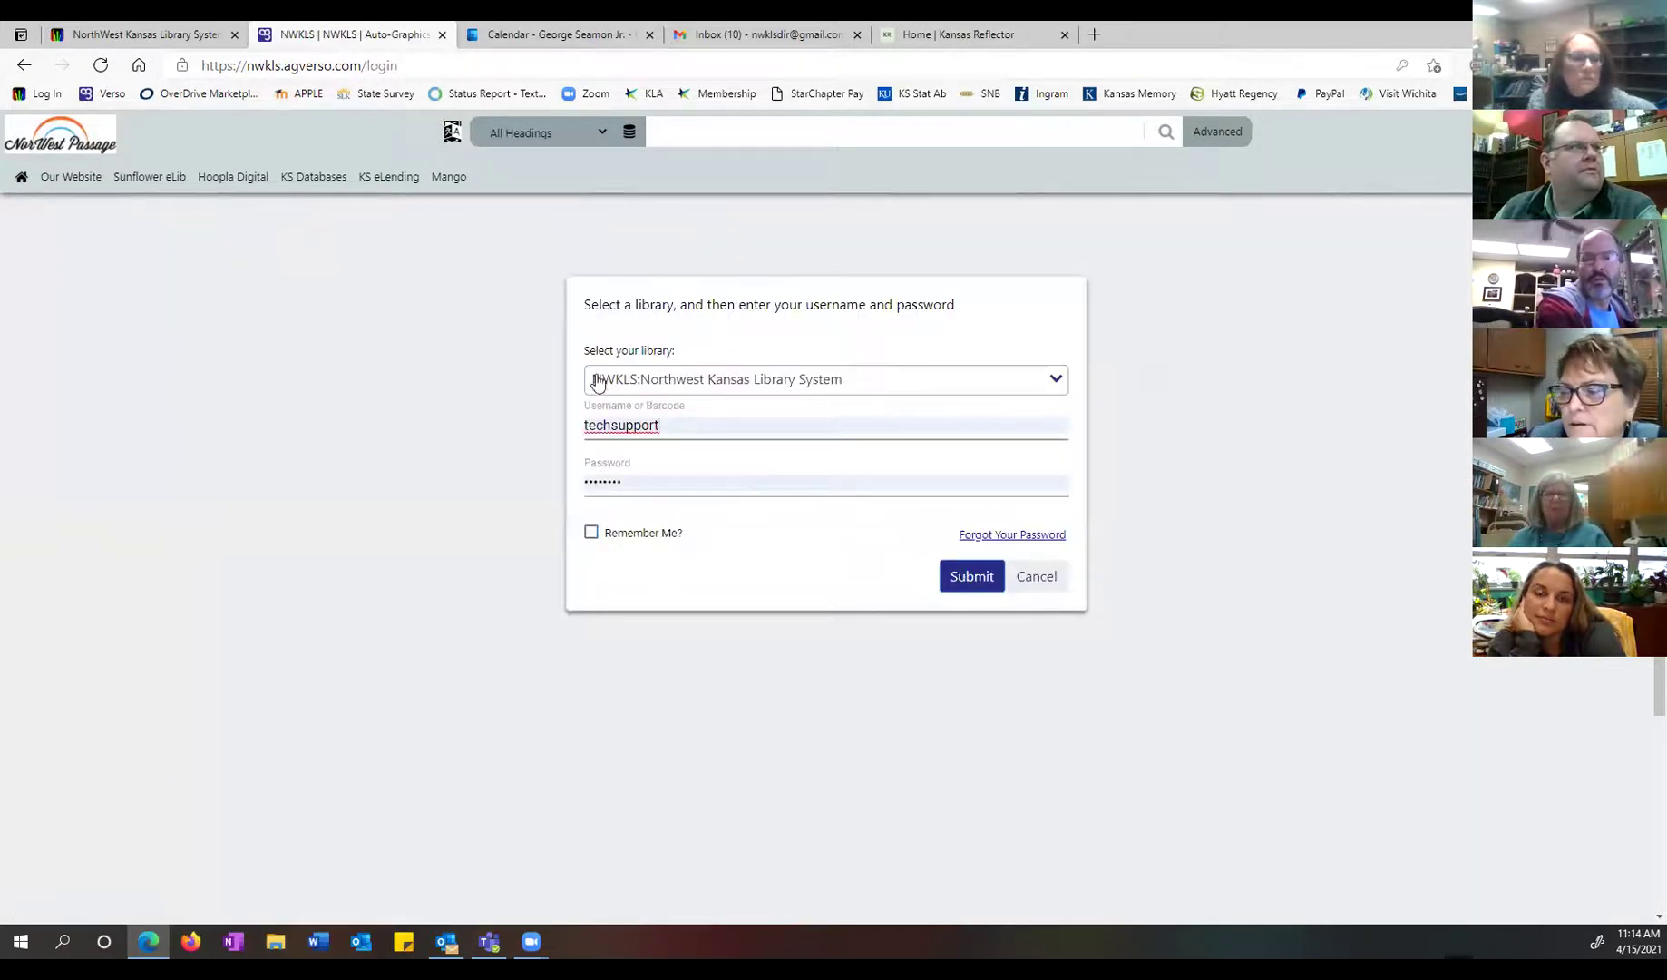
pyautogui.click(1057, 380)
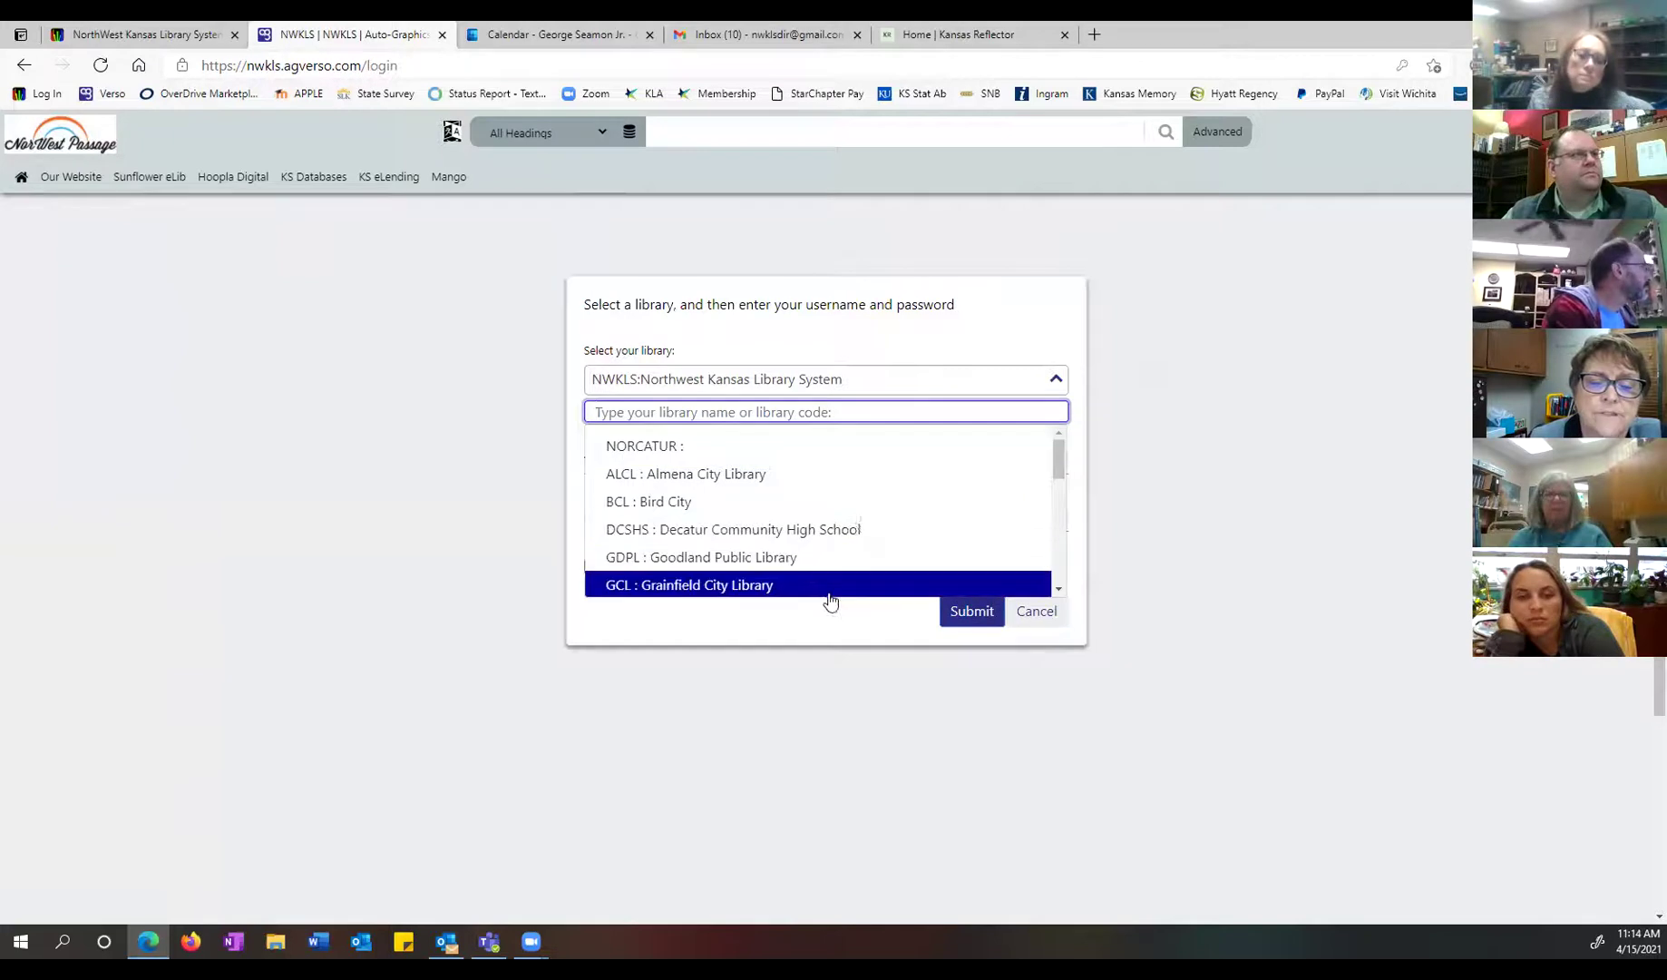
pyautogui.scroll(-2, 877, 481)
pyautogui.scroll(-5, 877, 481)
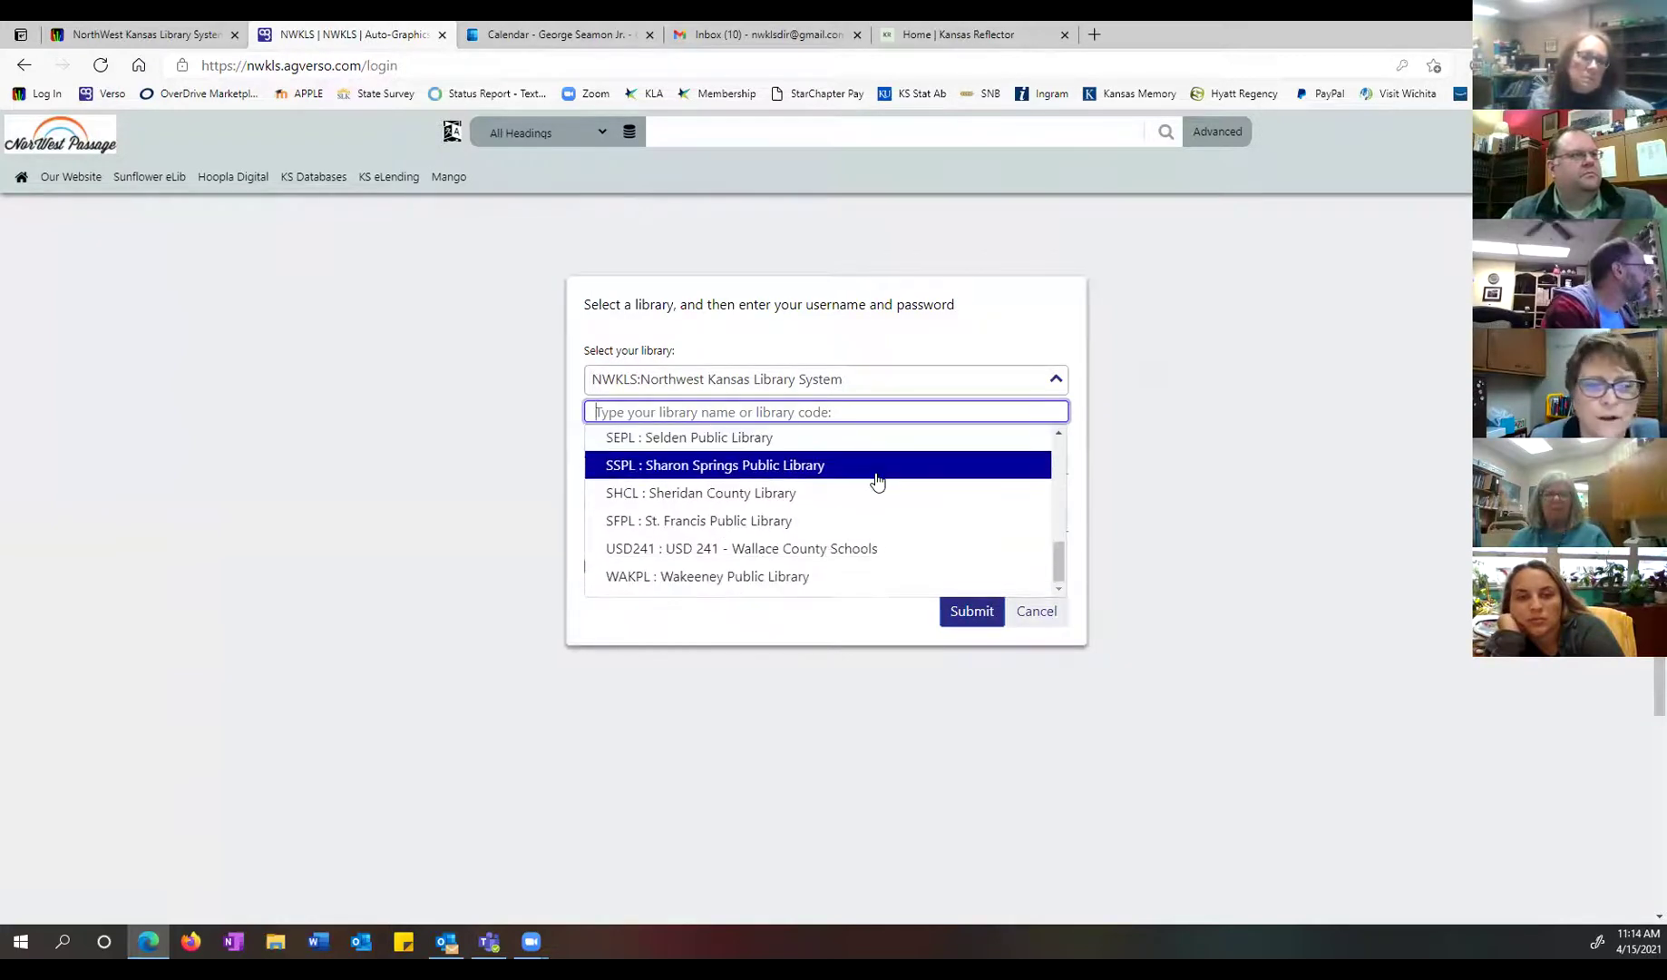
pyautogui.click(1036, 616)
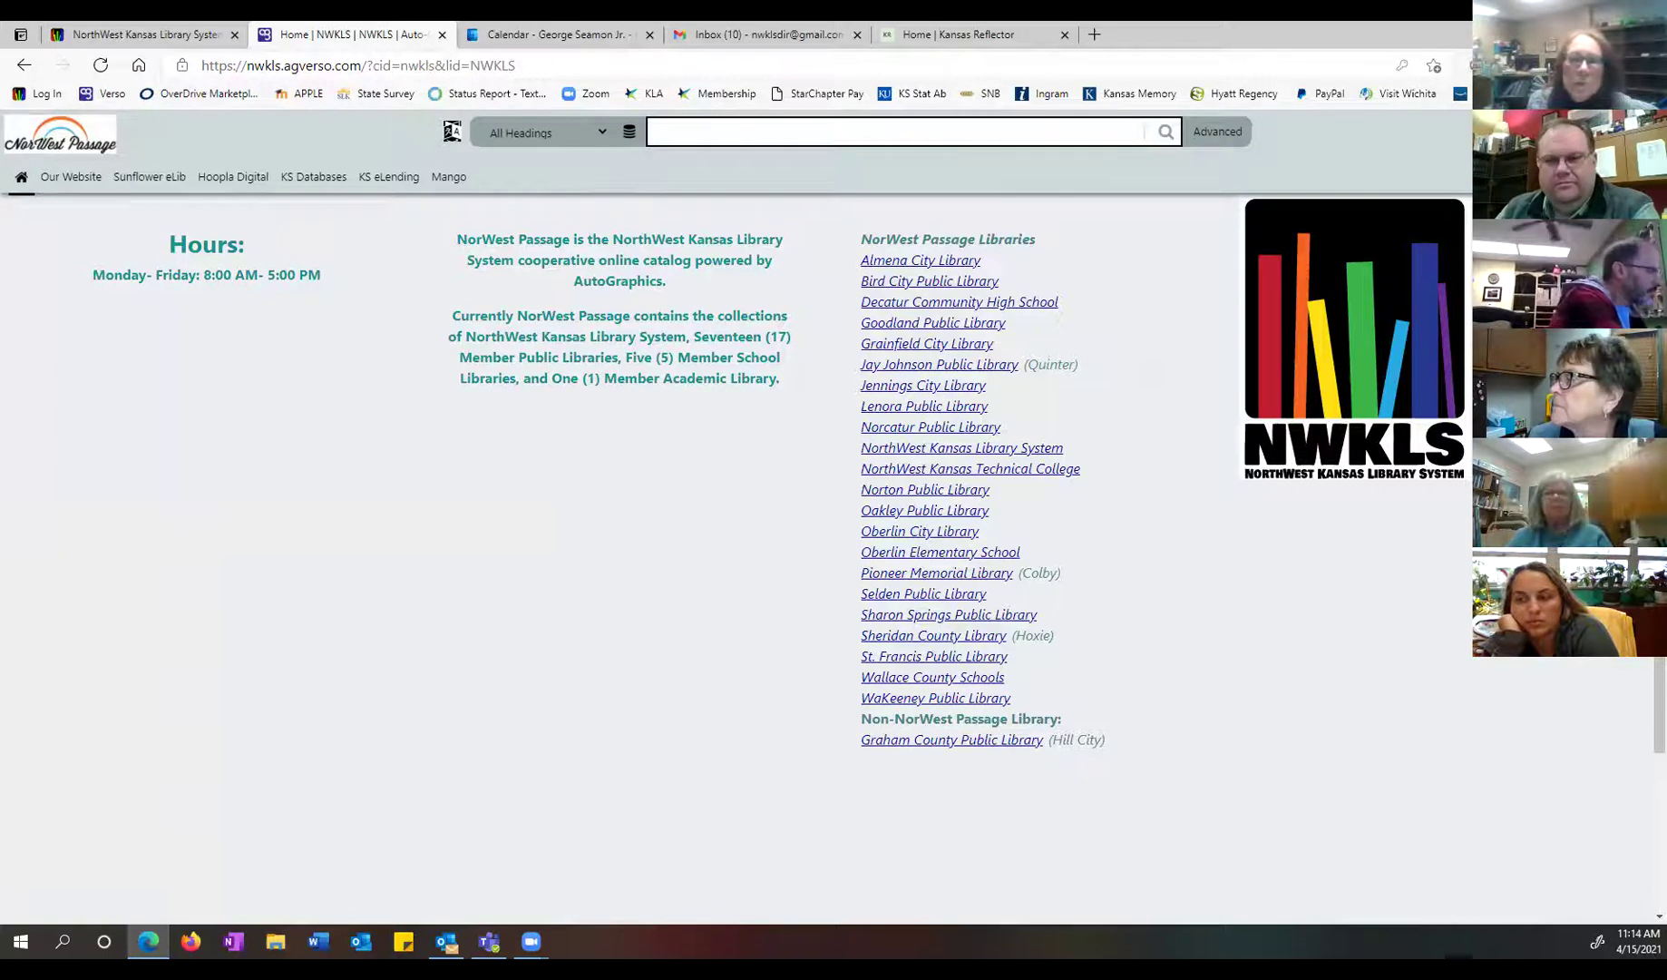
# Step: Log back in to the Northwest Kansas Library System with the prefilled staff credentials and open the Staff Dashboard
pyautogui.click(1354, 335)
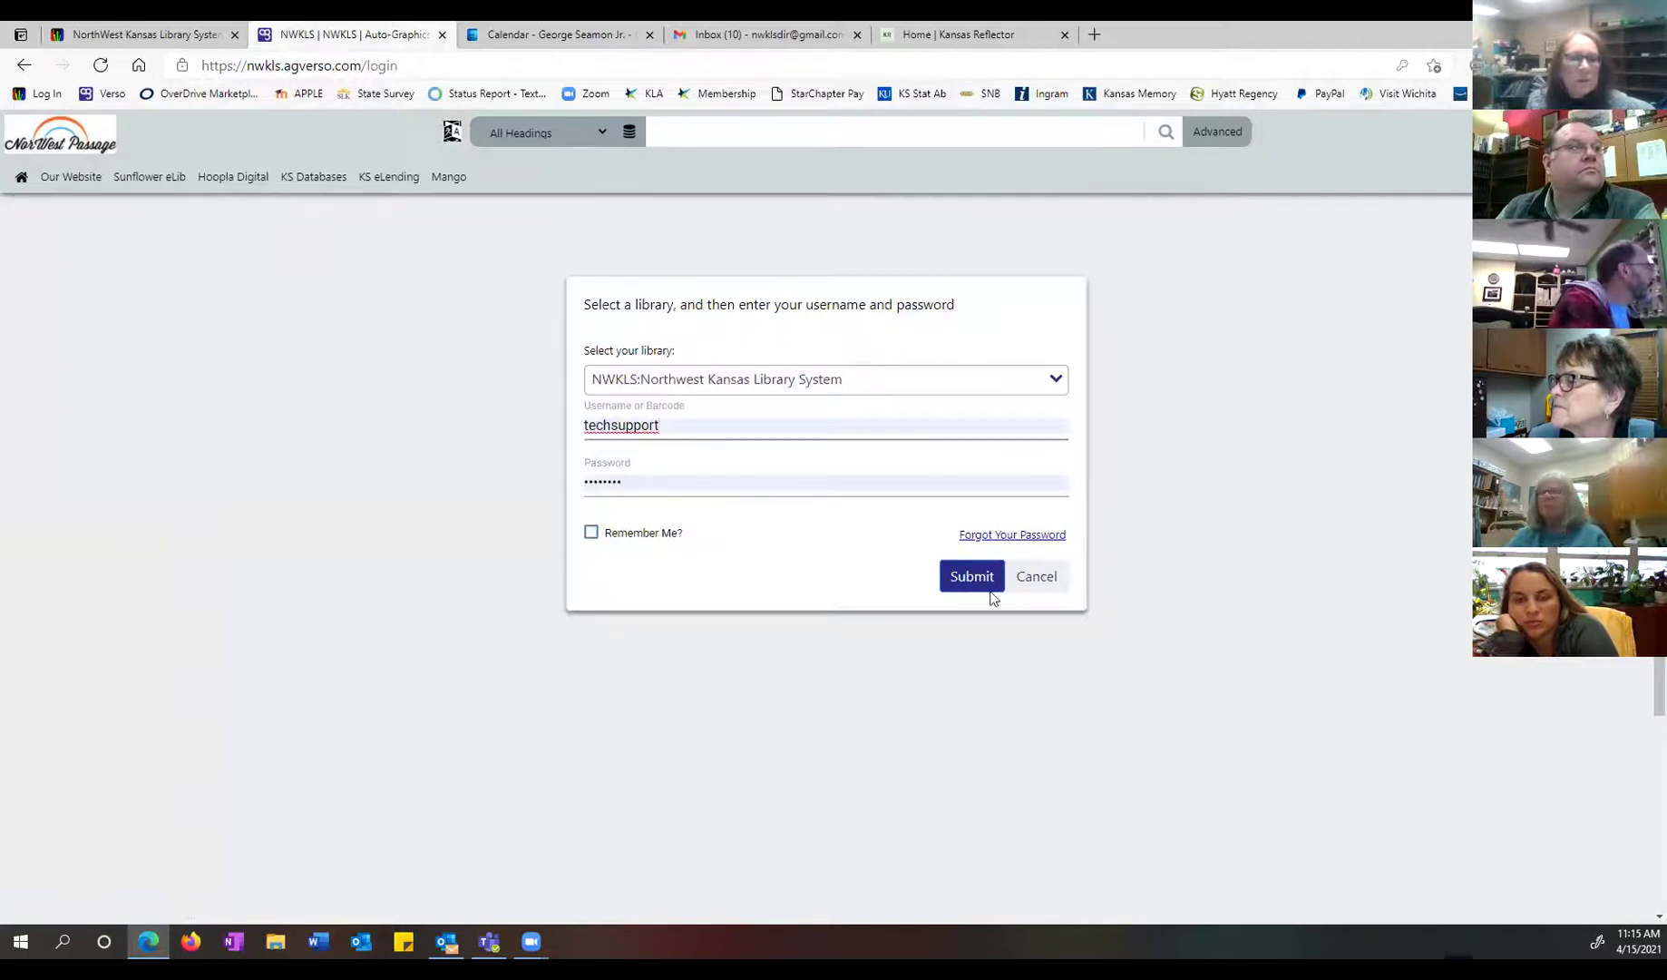
pyautogui.click(990, 588)
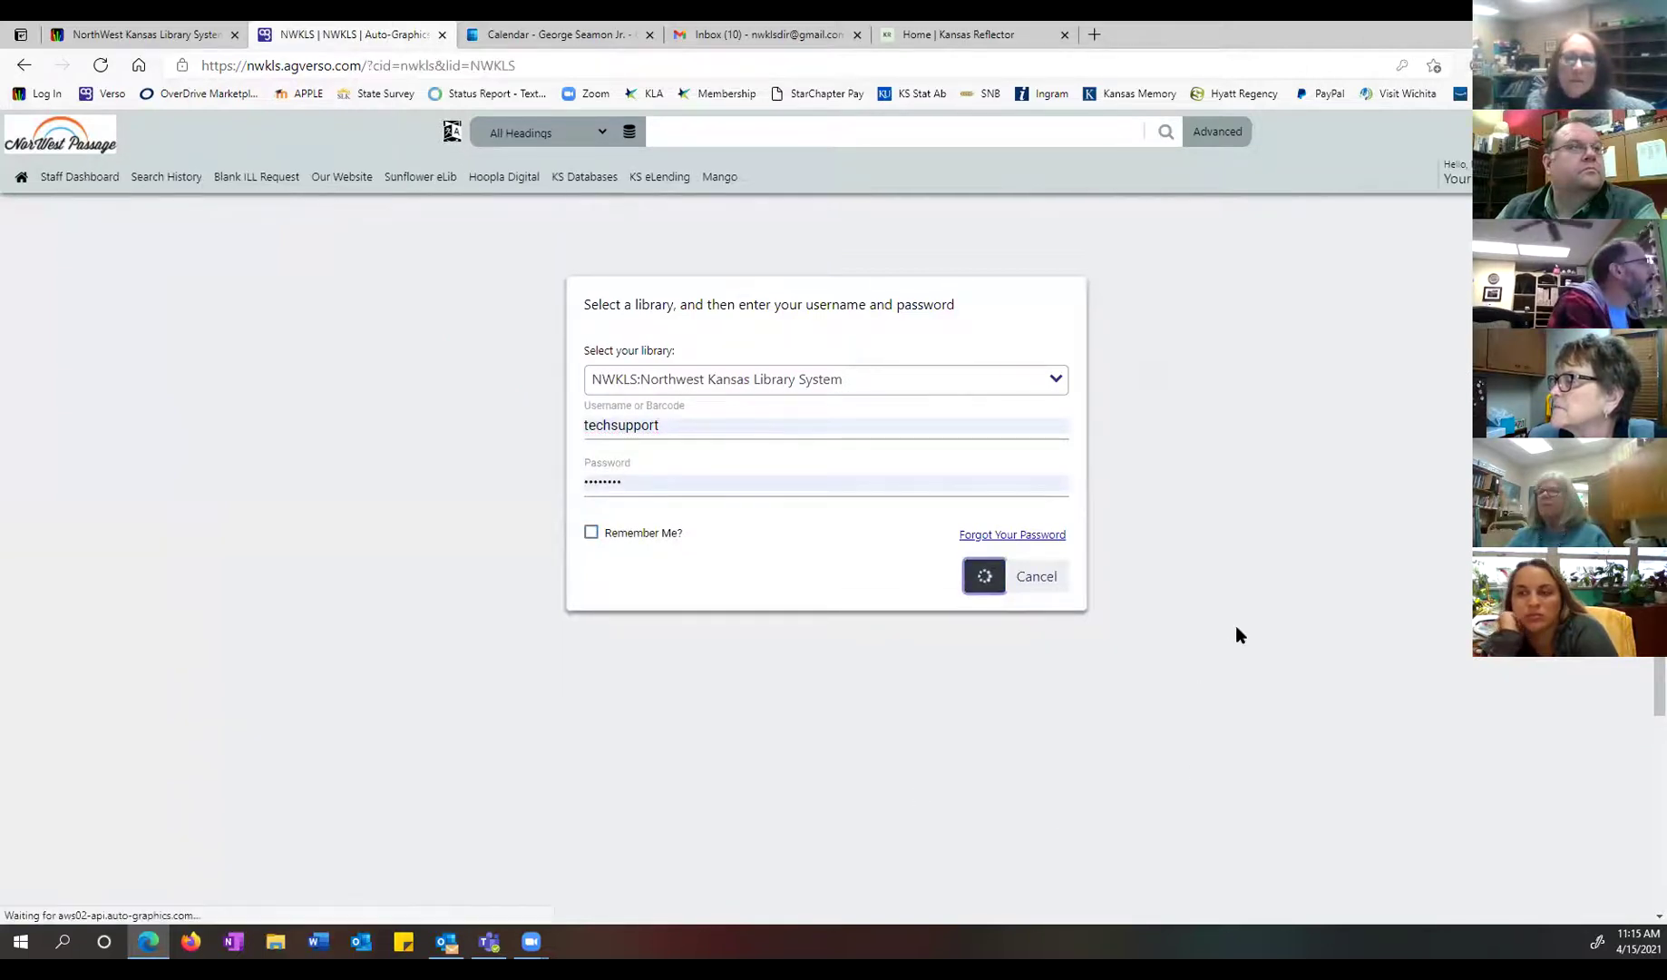
pyautogui.click(96, 182)
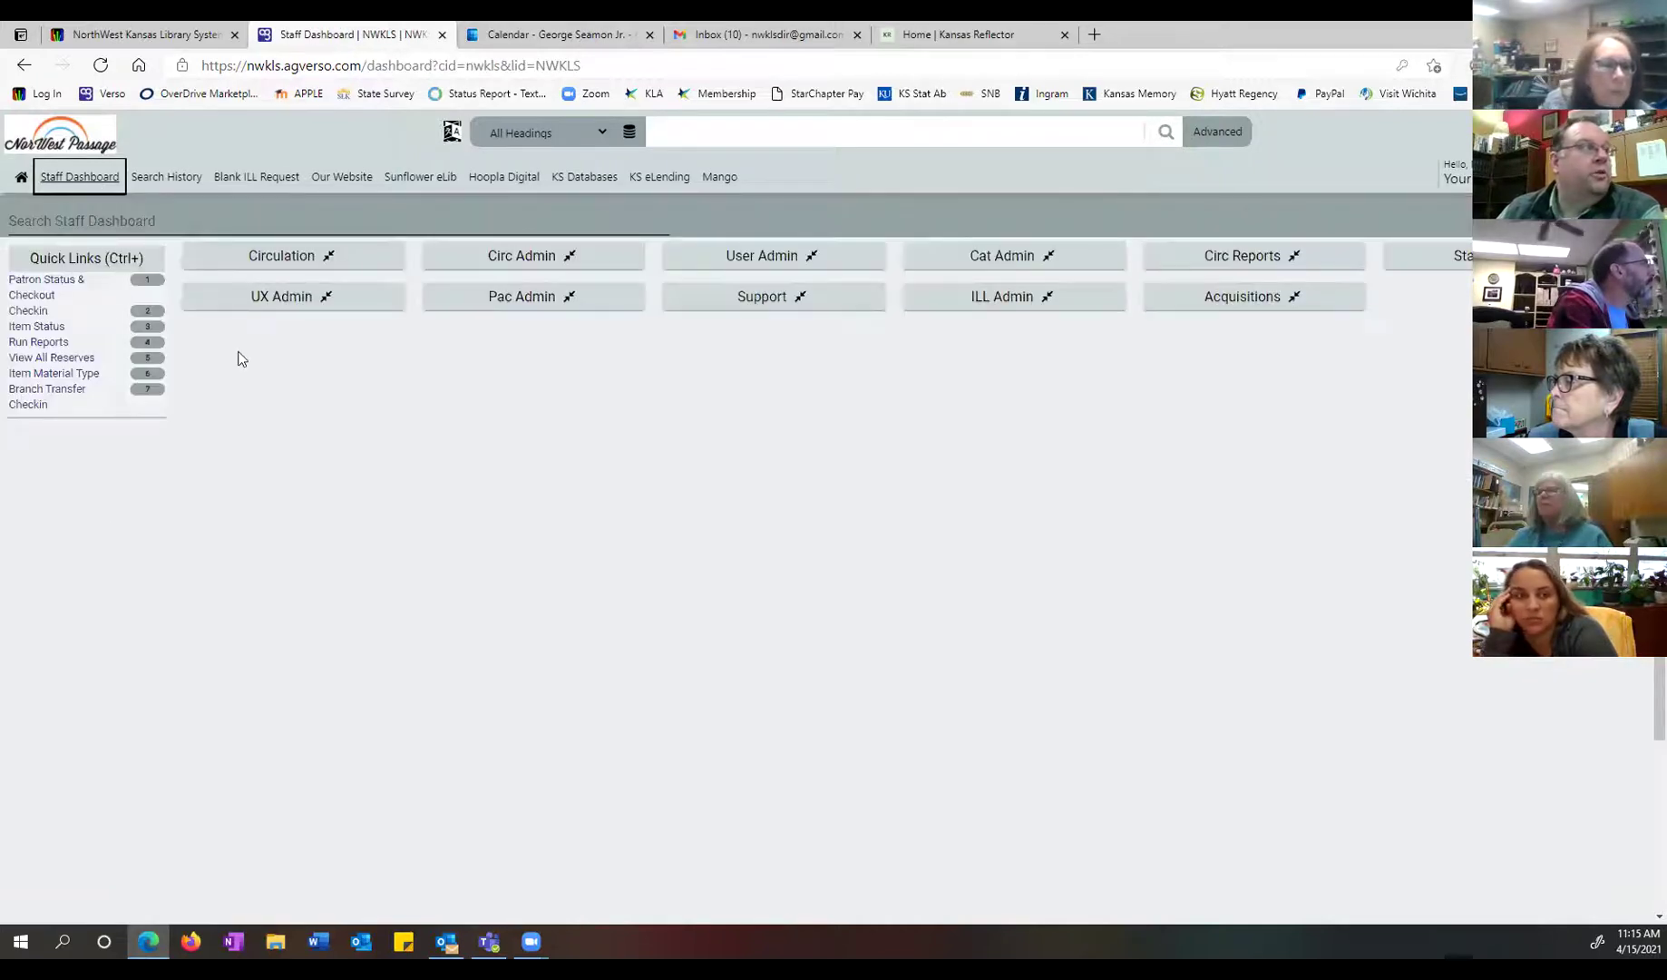
# Step: Expand UX Admin on the Staff Dashboard, review its Login Form Options again, and close the settings
pyautogui.click(298, 303)
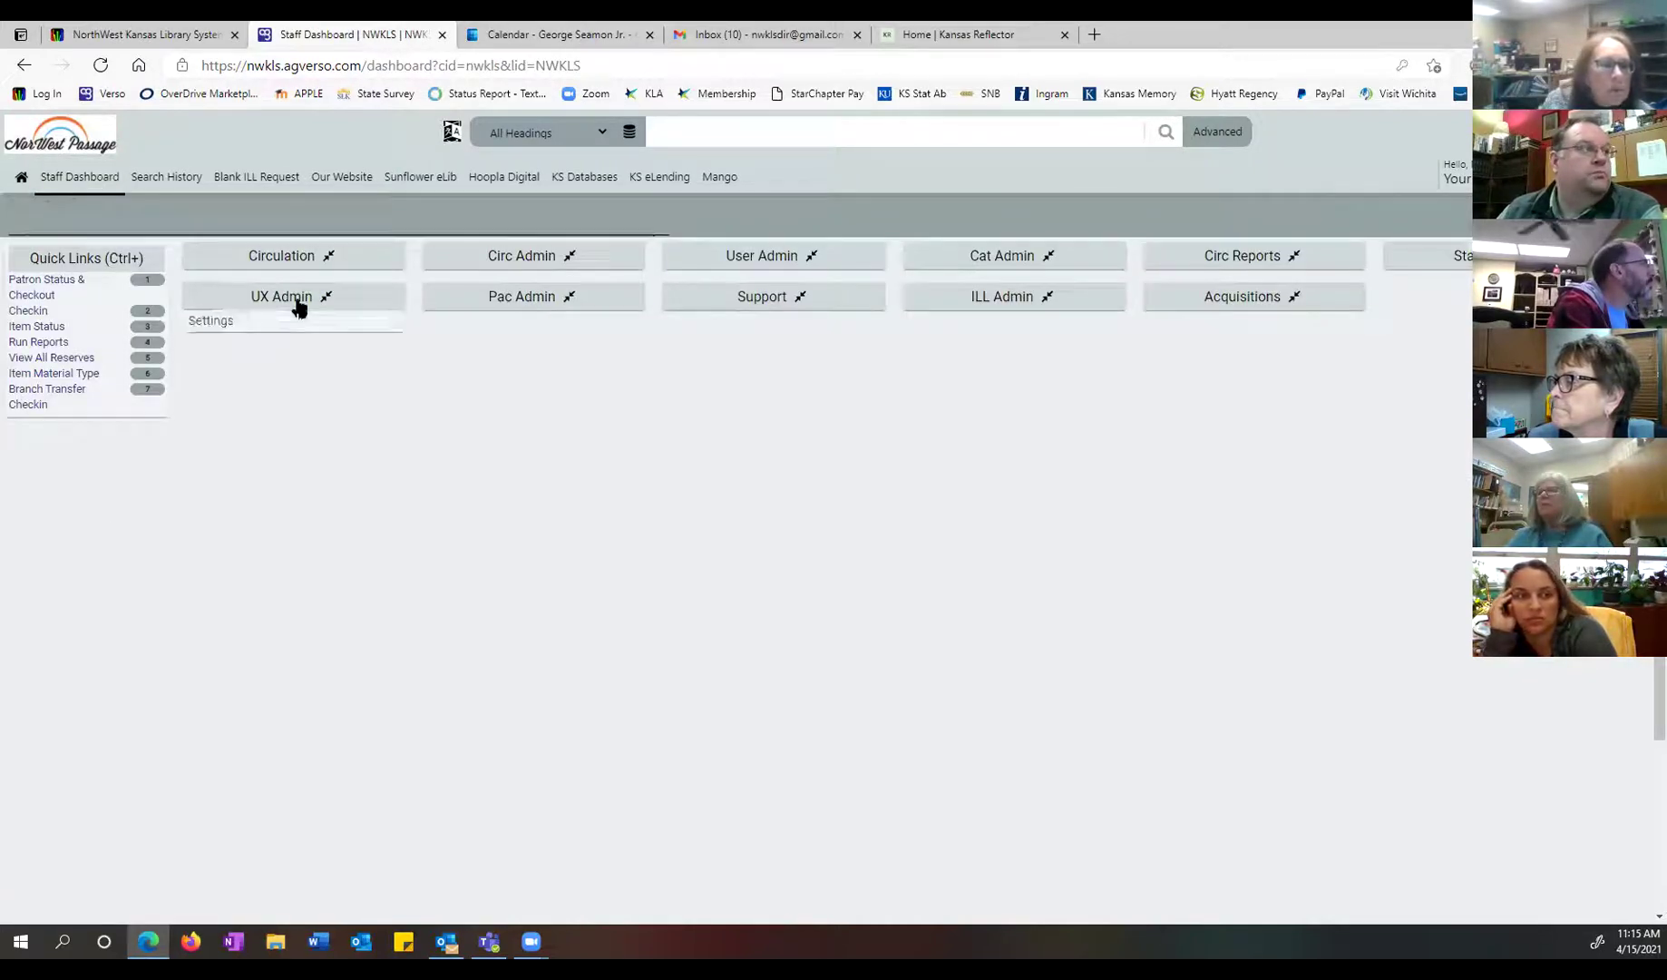
pyautogui.click(209, 322)
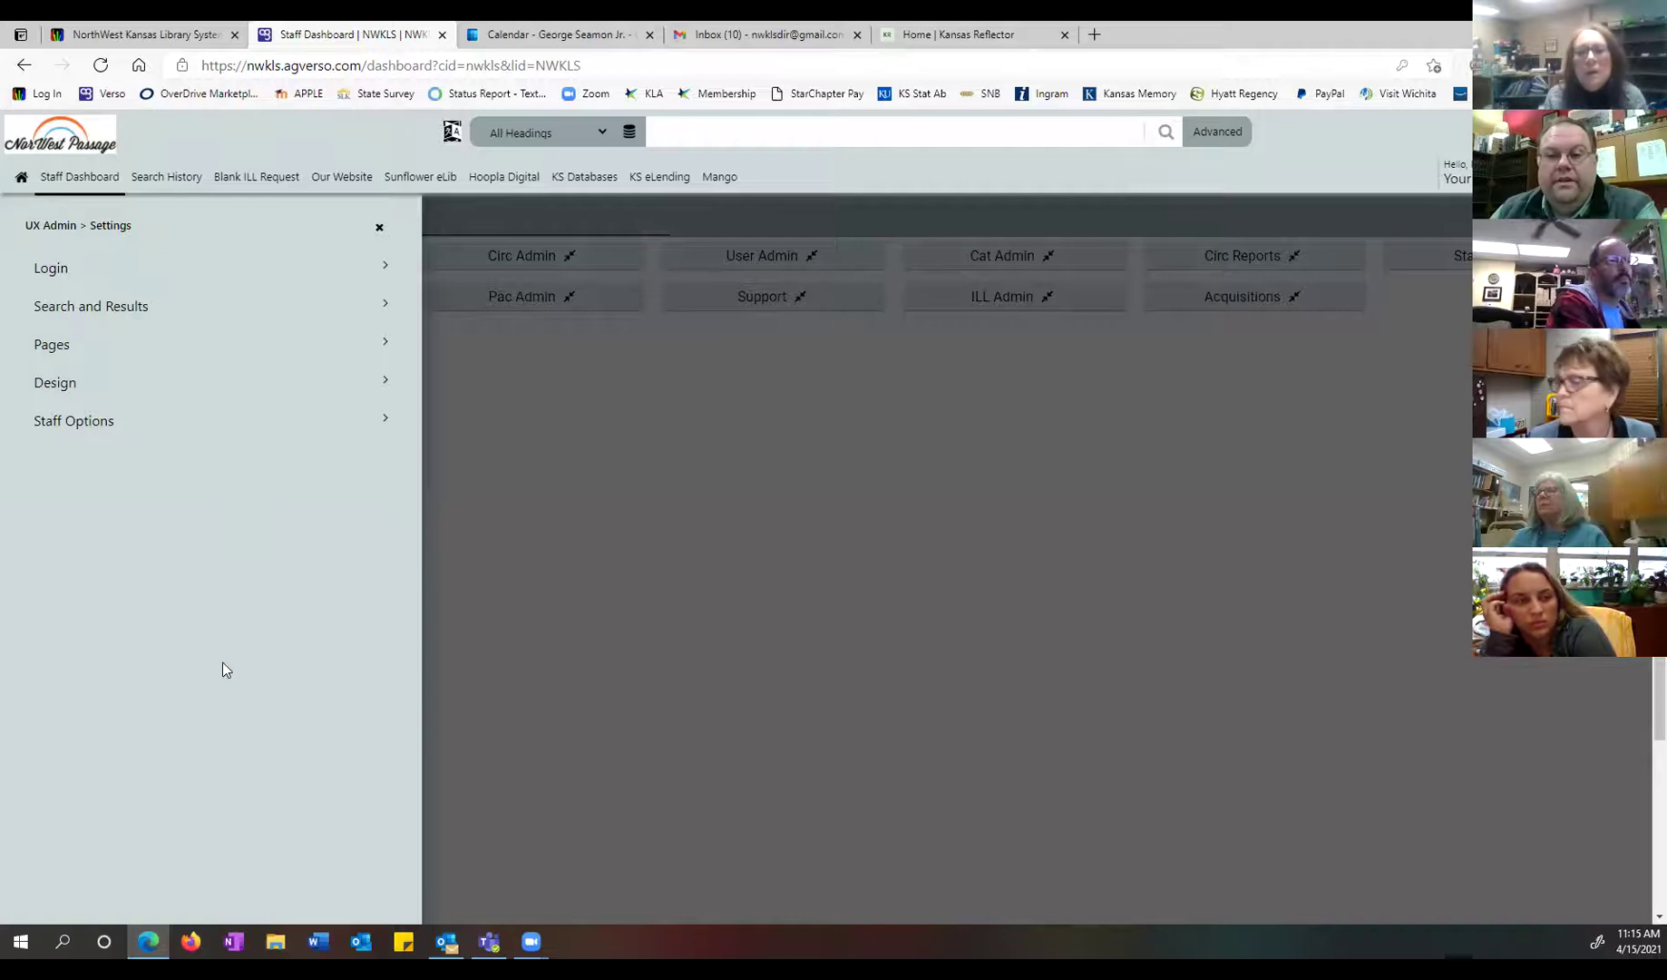
pyautogui.click(36, 269)
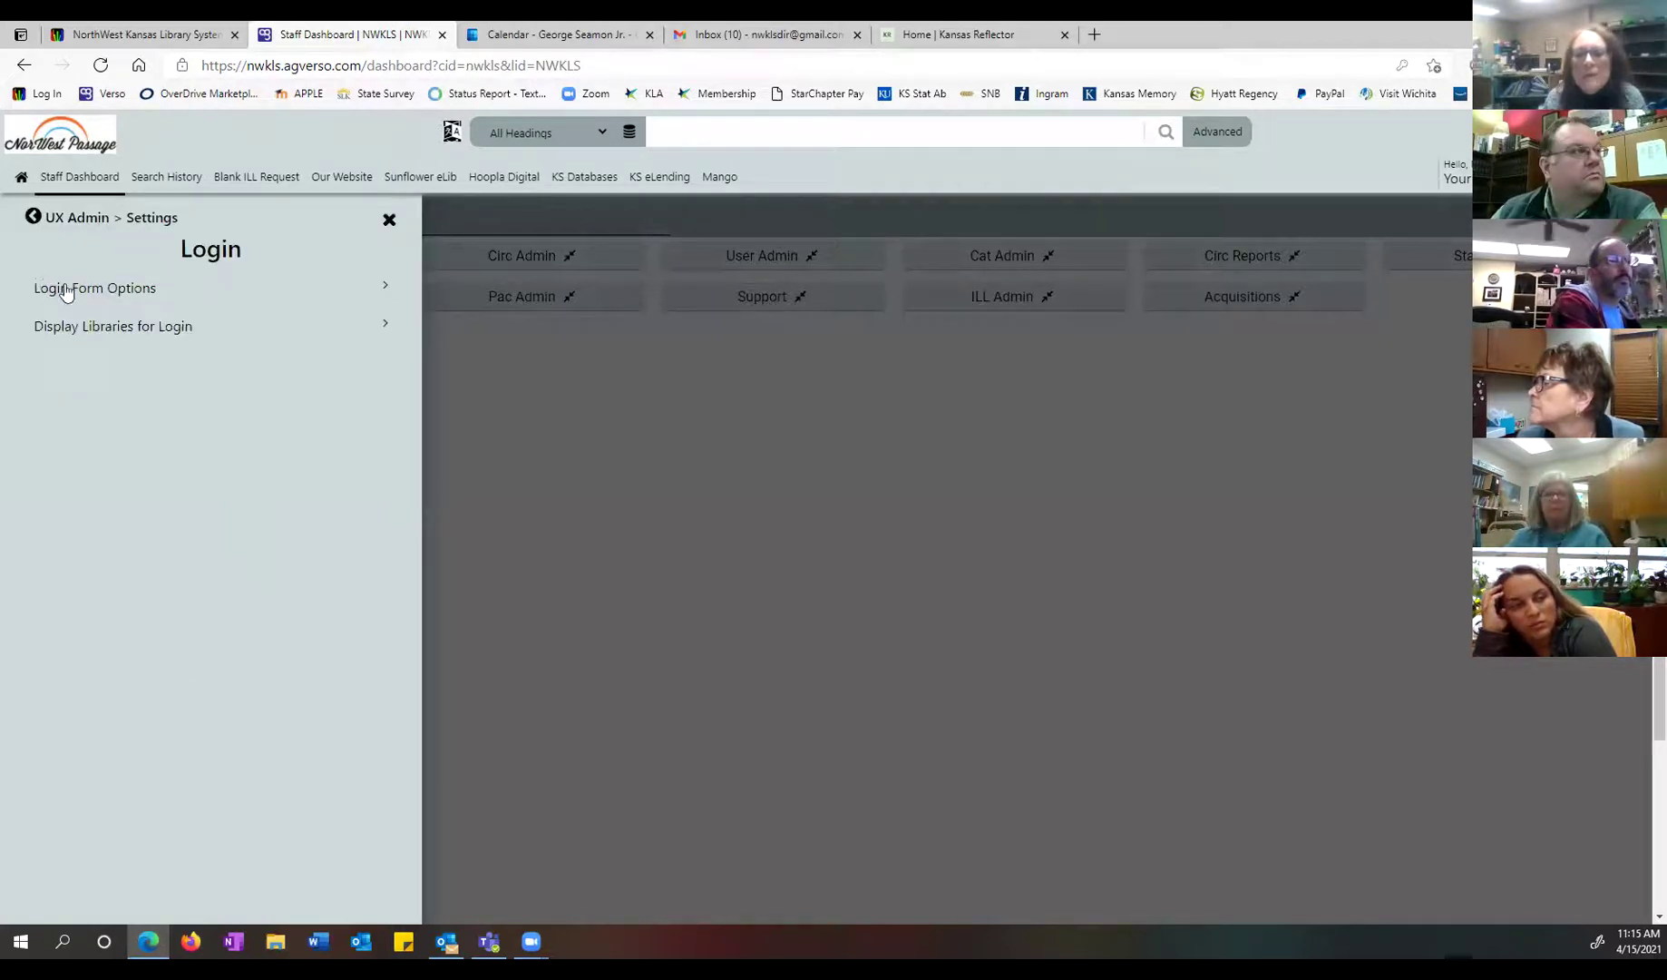
pyautogui.click(69, 288)
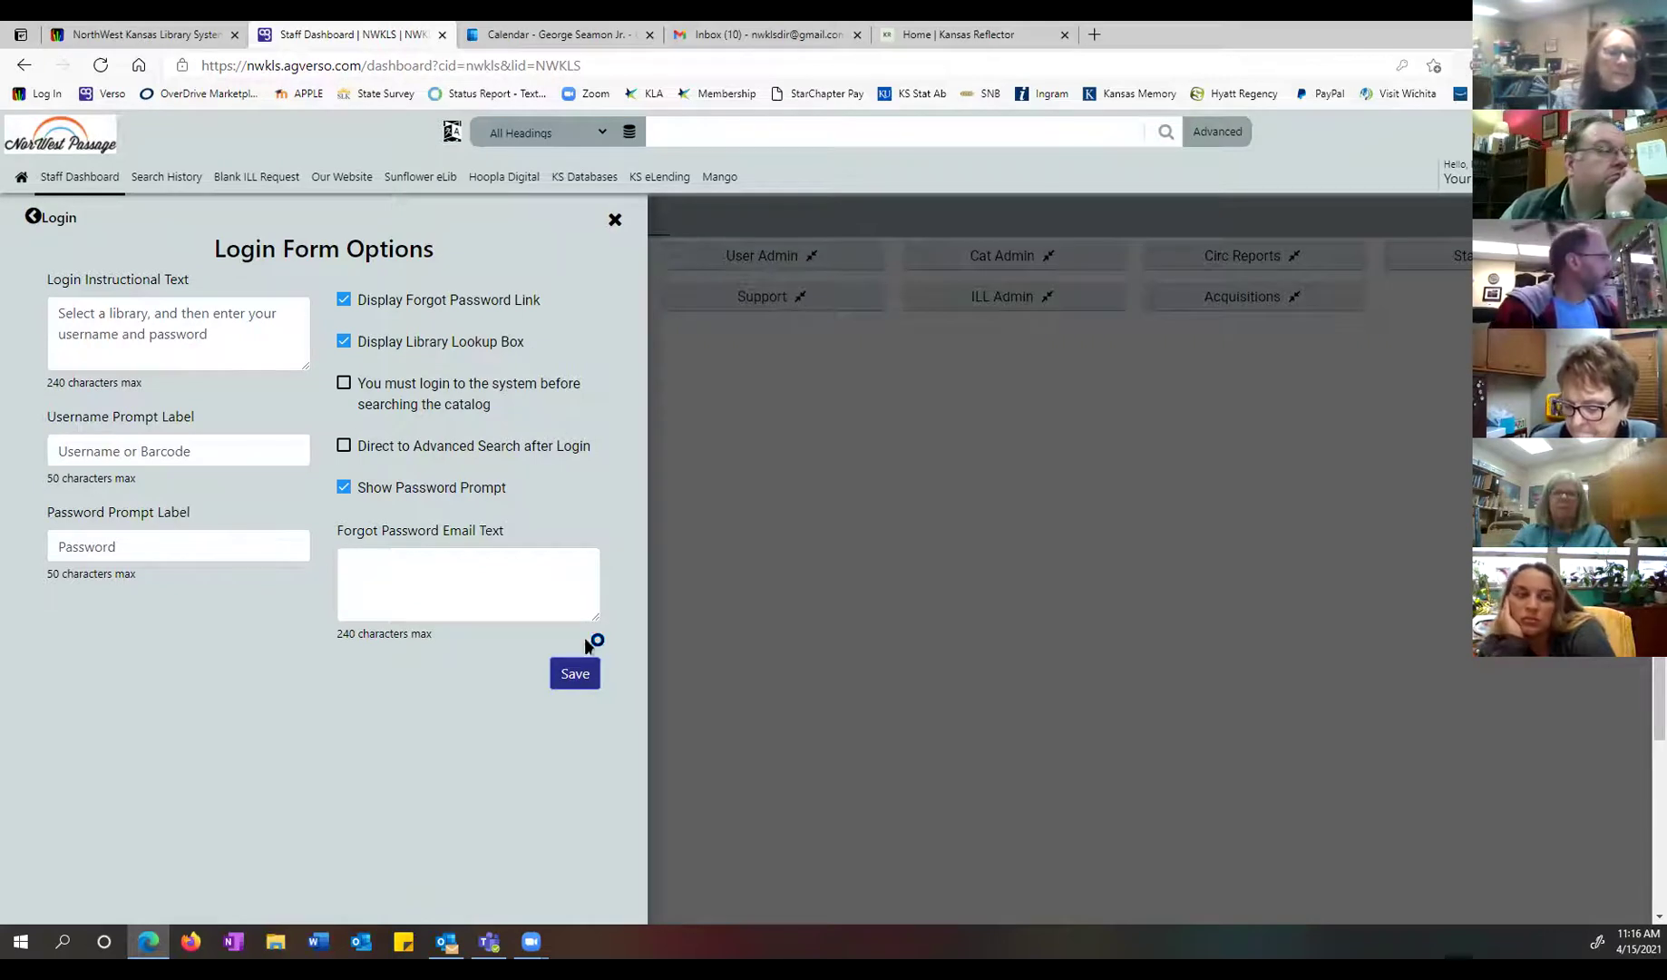
pyautogui.click(615, 222)
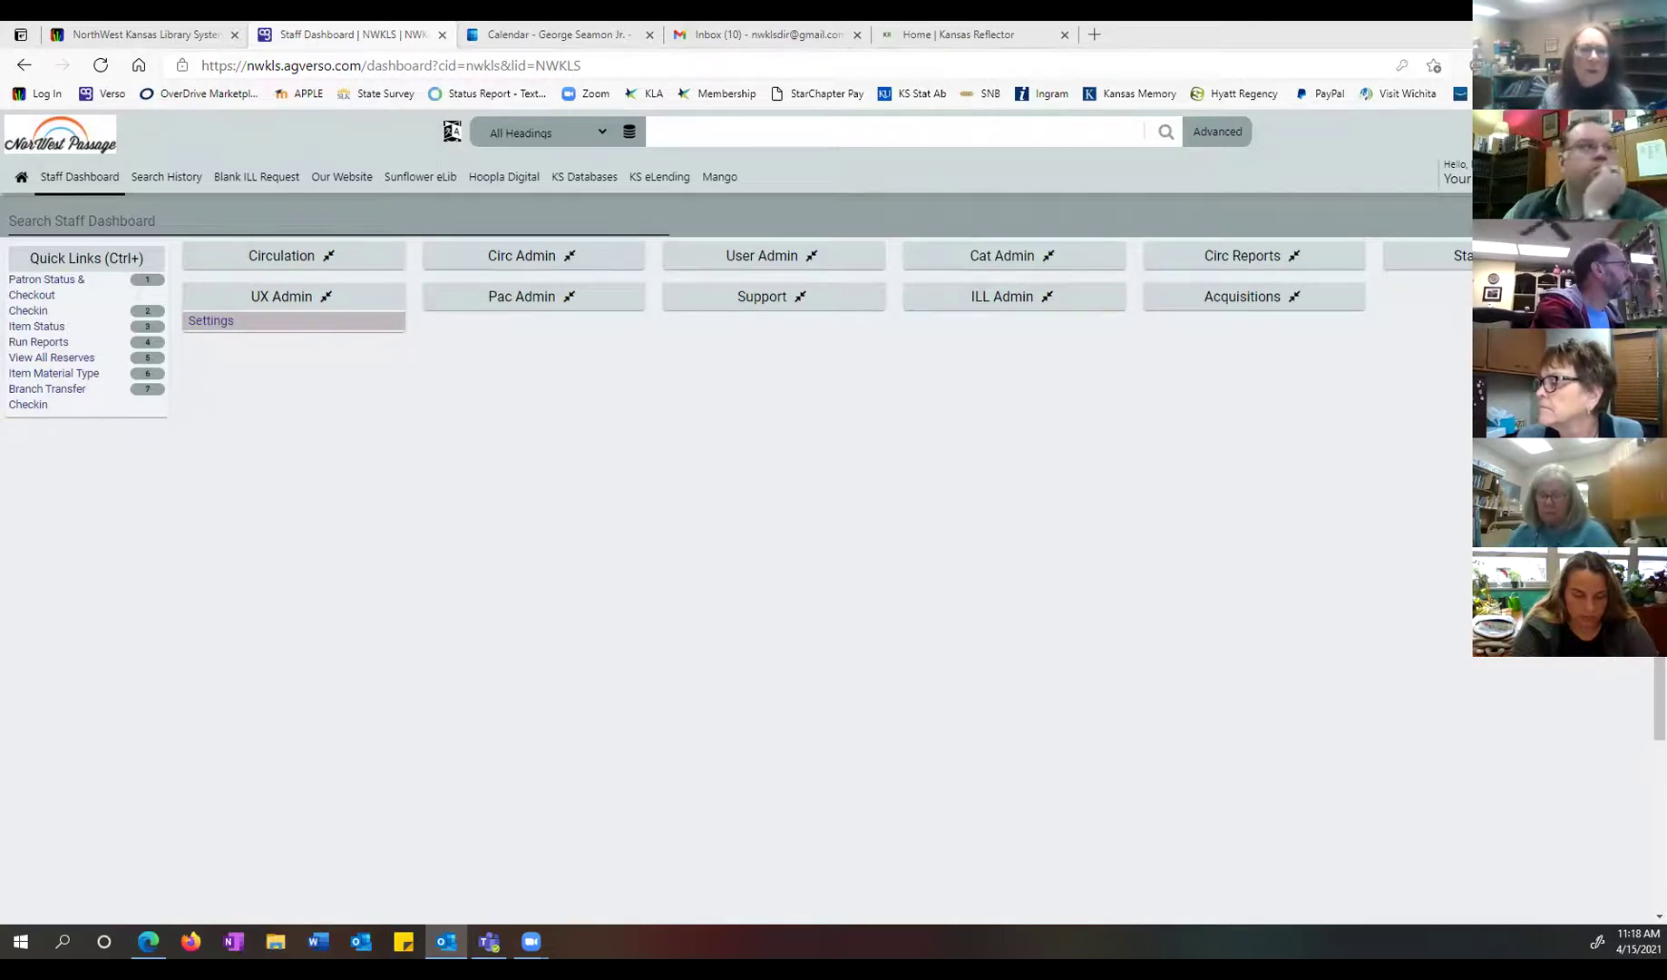
# Step: View the lender's Title Browse list in ILL Admin and return to the Staff Dashboard
pyautogui.click(1045, 301)
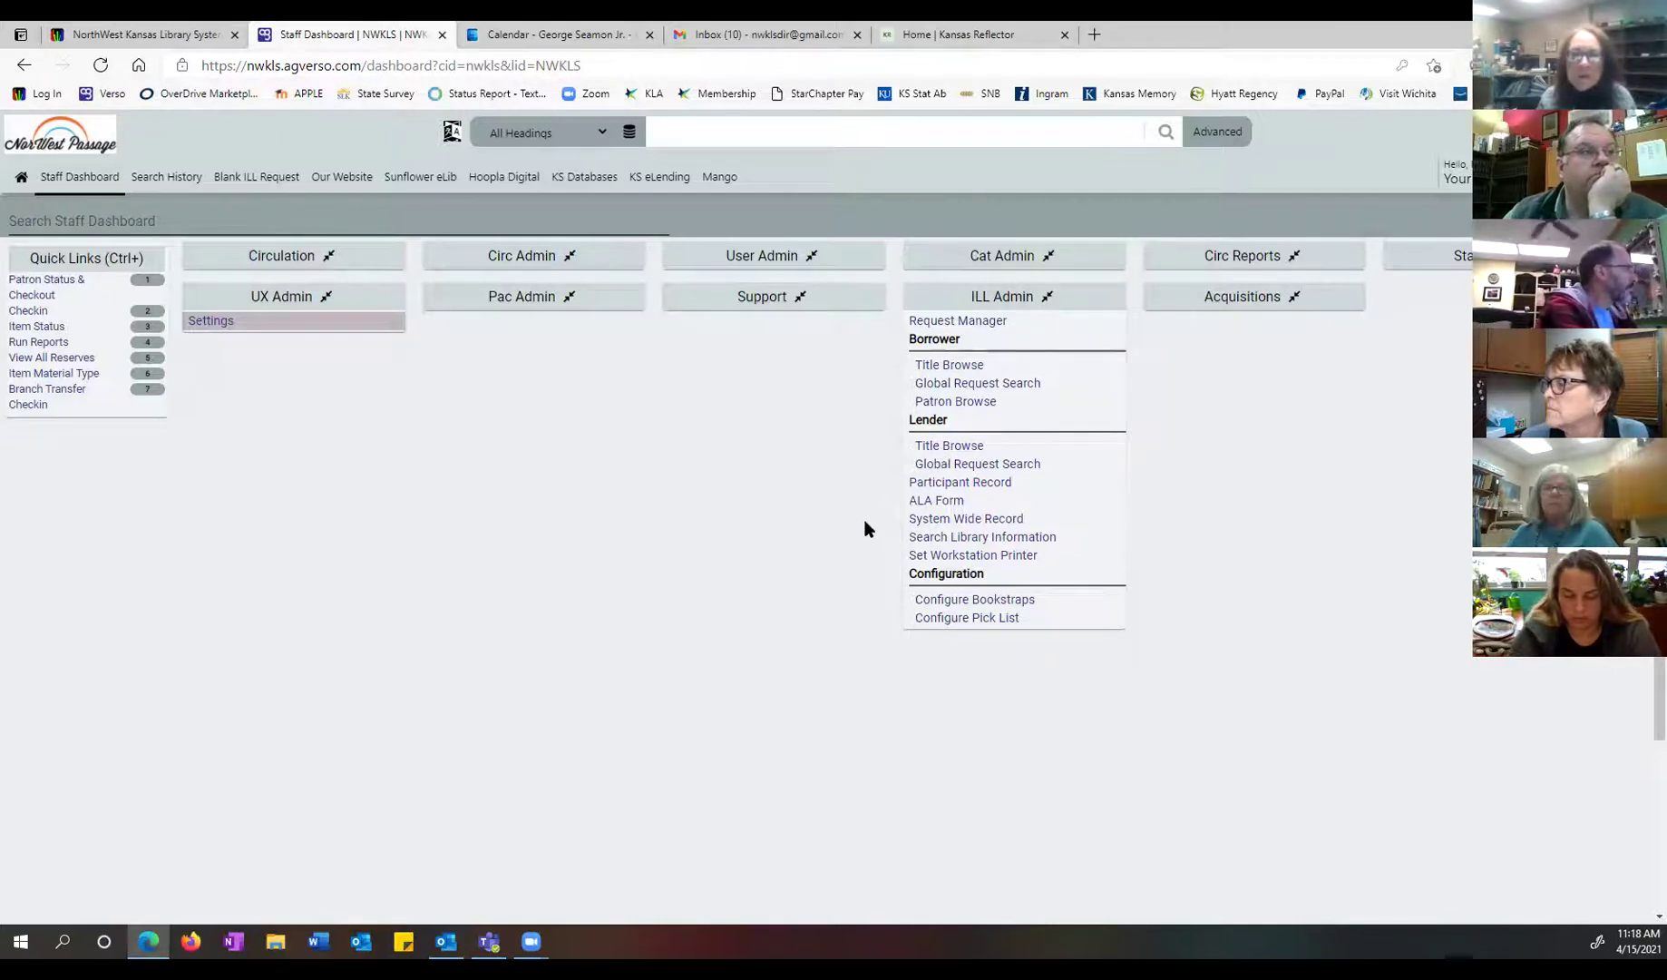
pyautogui.click(951, 447)
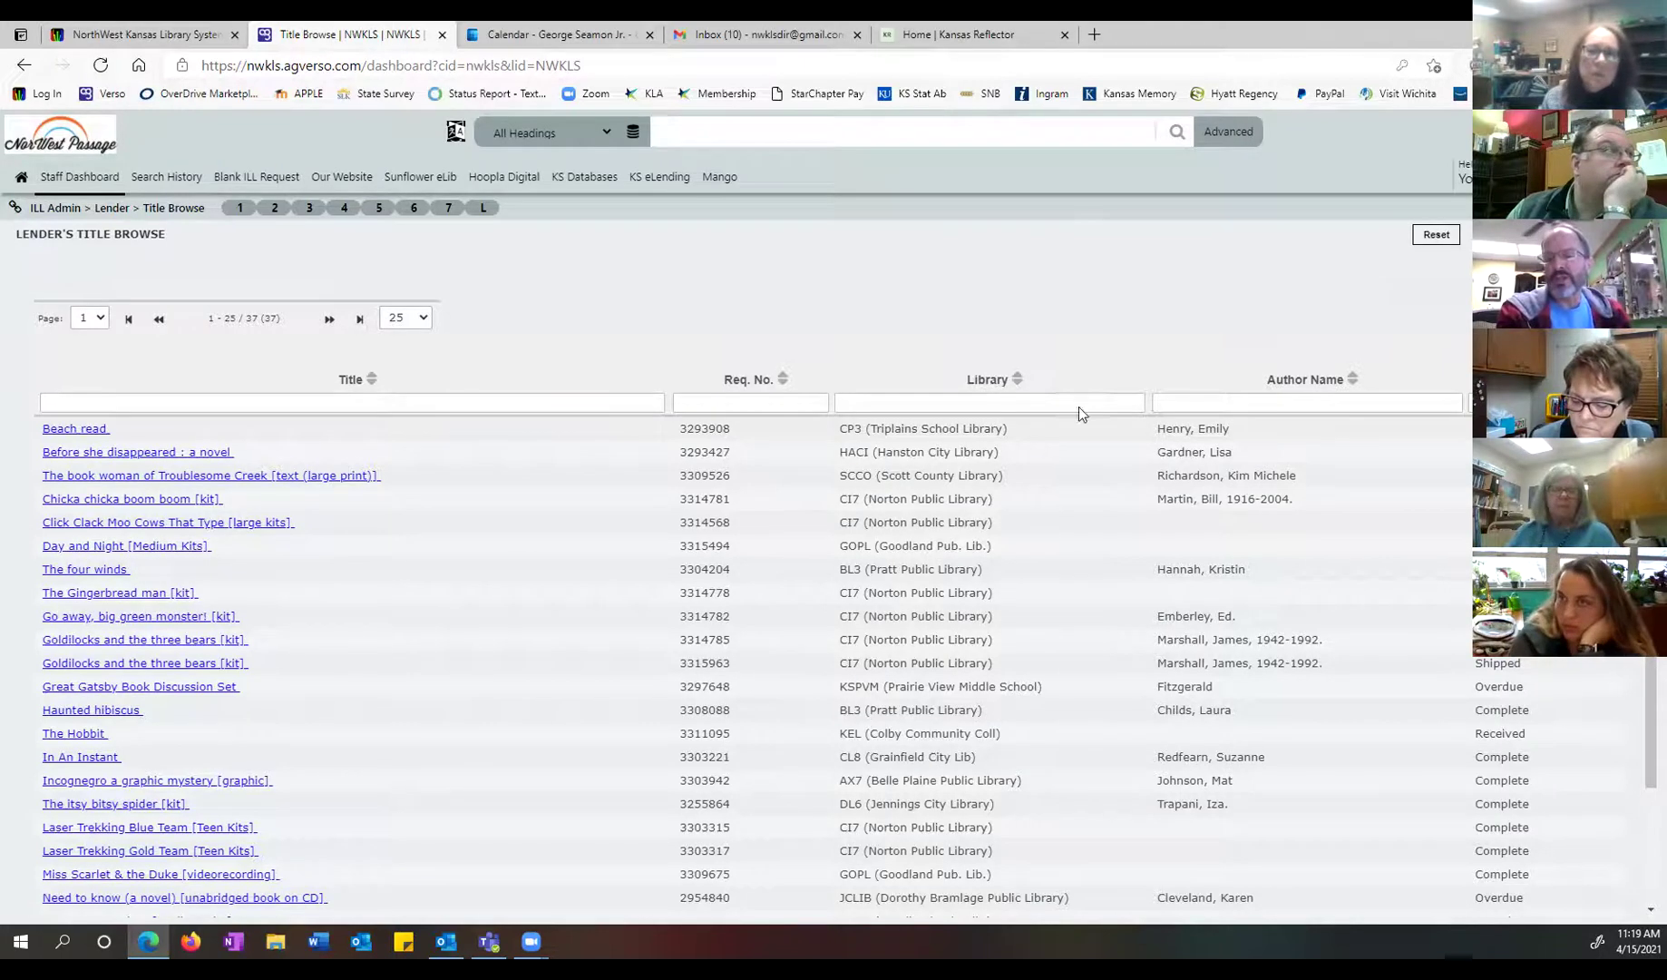
pyautogui.hotkey('alt', 'Left')
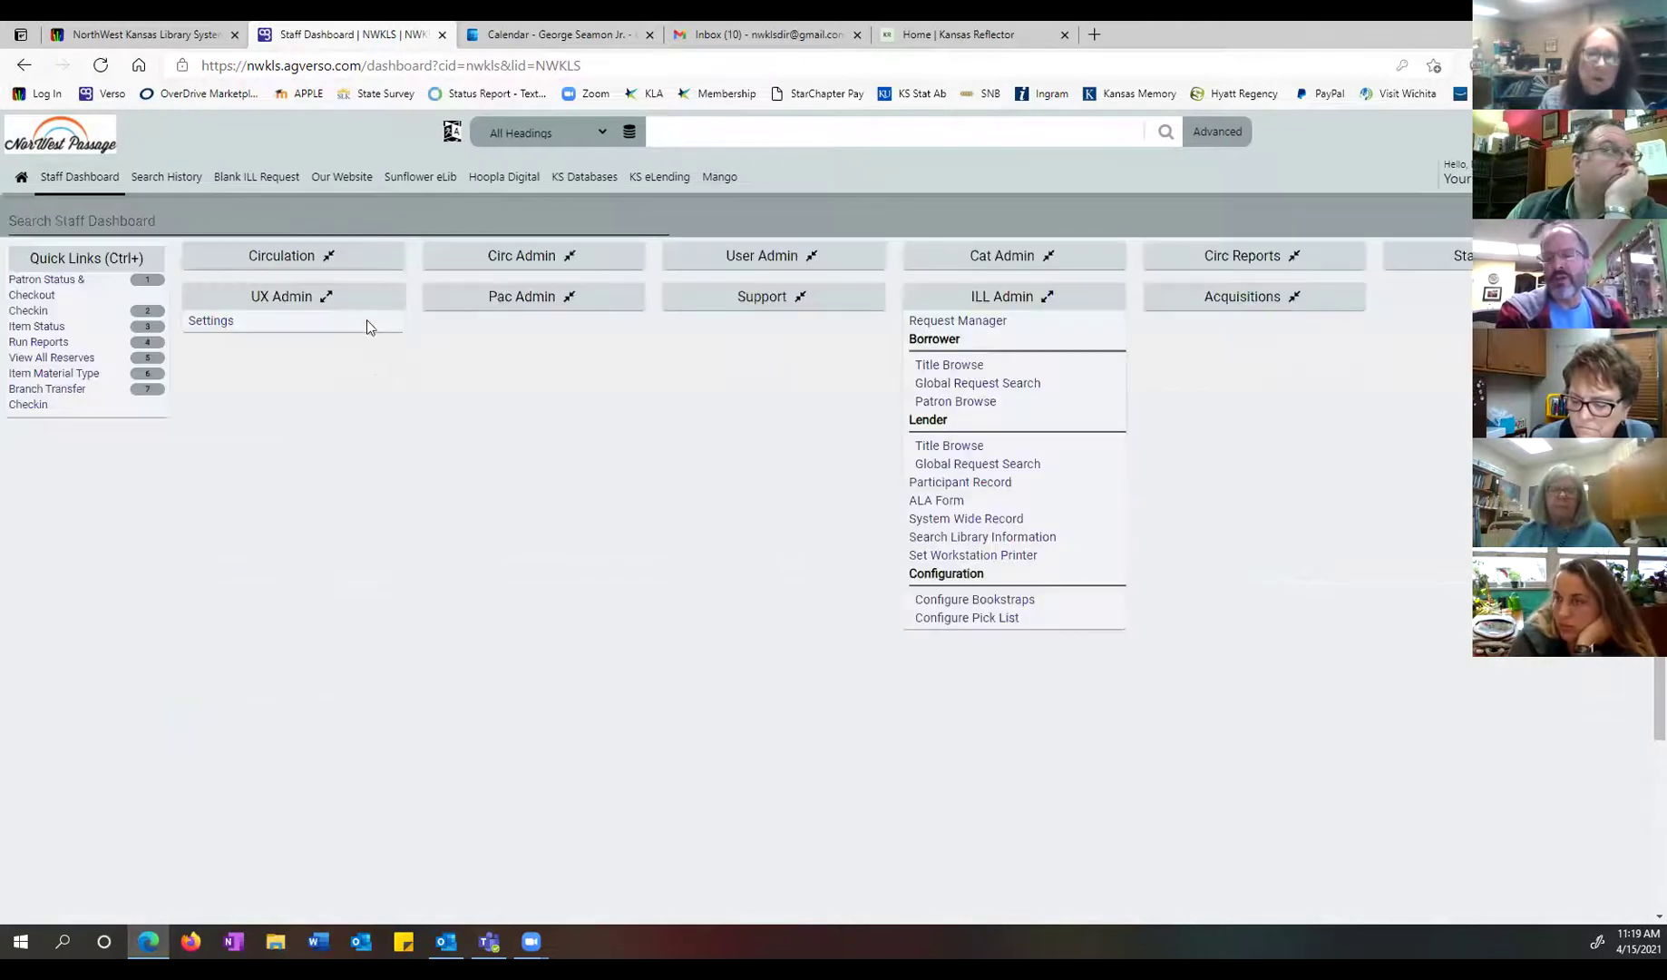
# Step: Open Patron Status & Checkout, search for the staff patron by last name, open their account, and dismiss the warnings
pyautogui.click(341, 260)
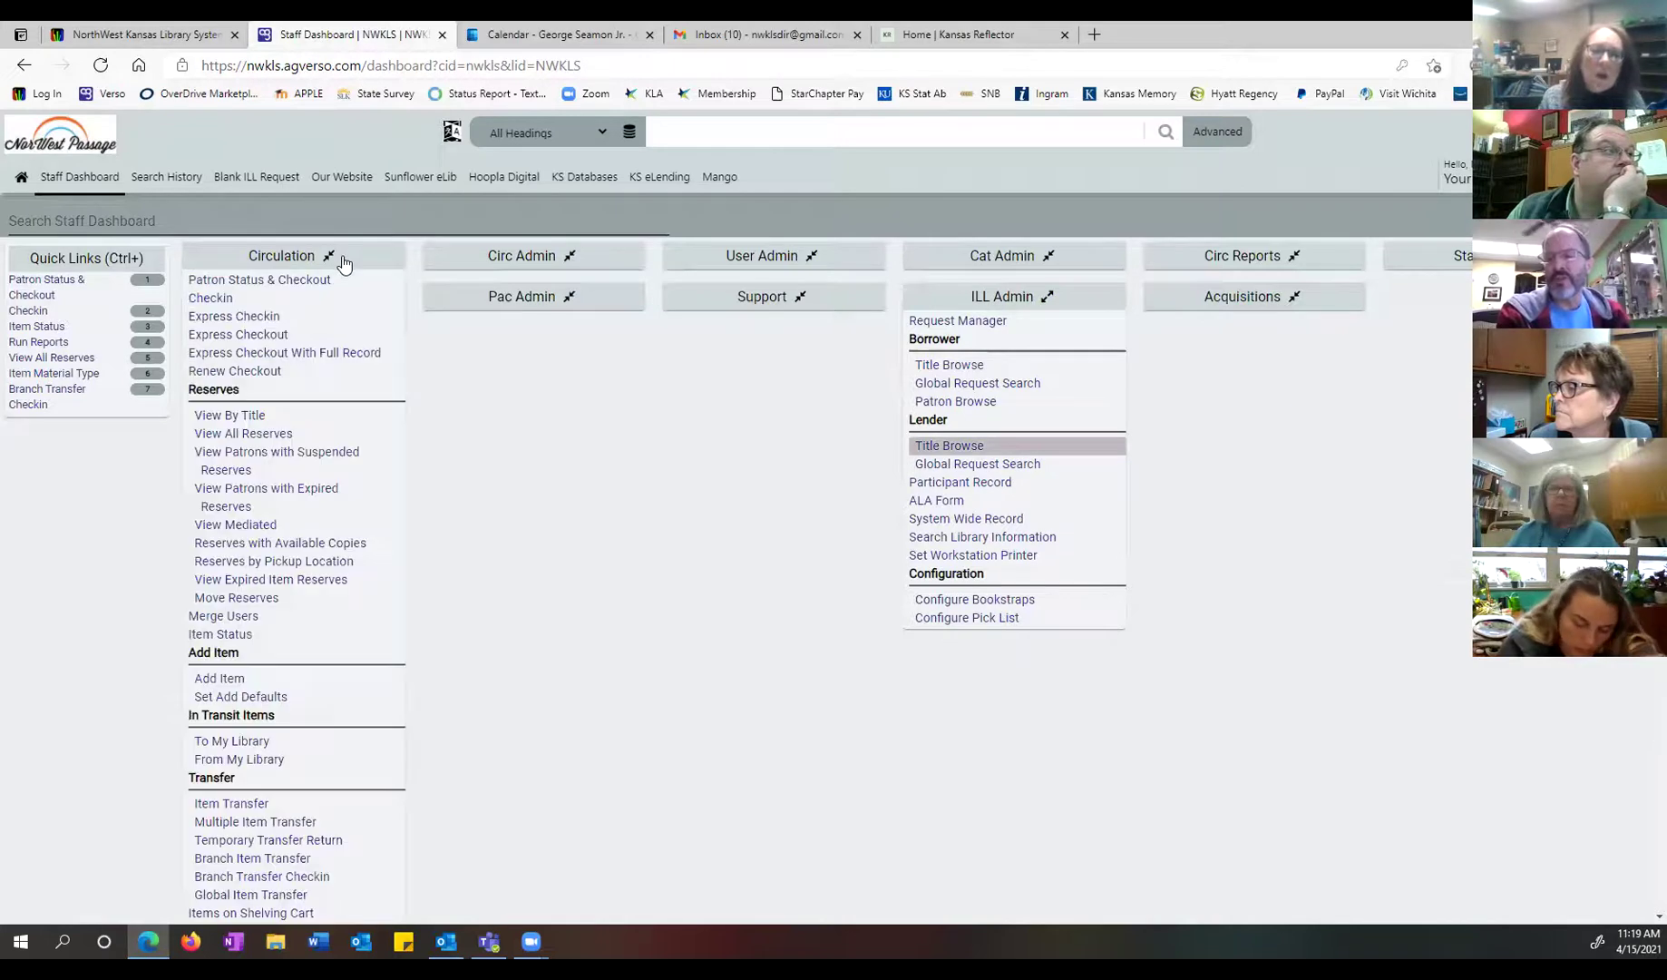
pyautogui.click(261, 282)
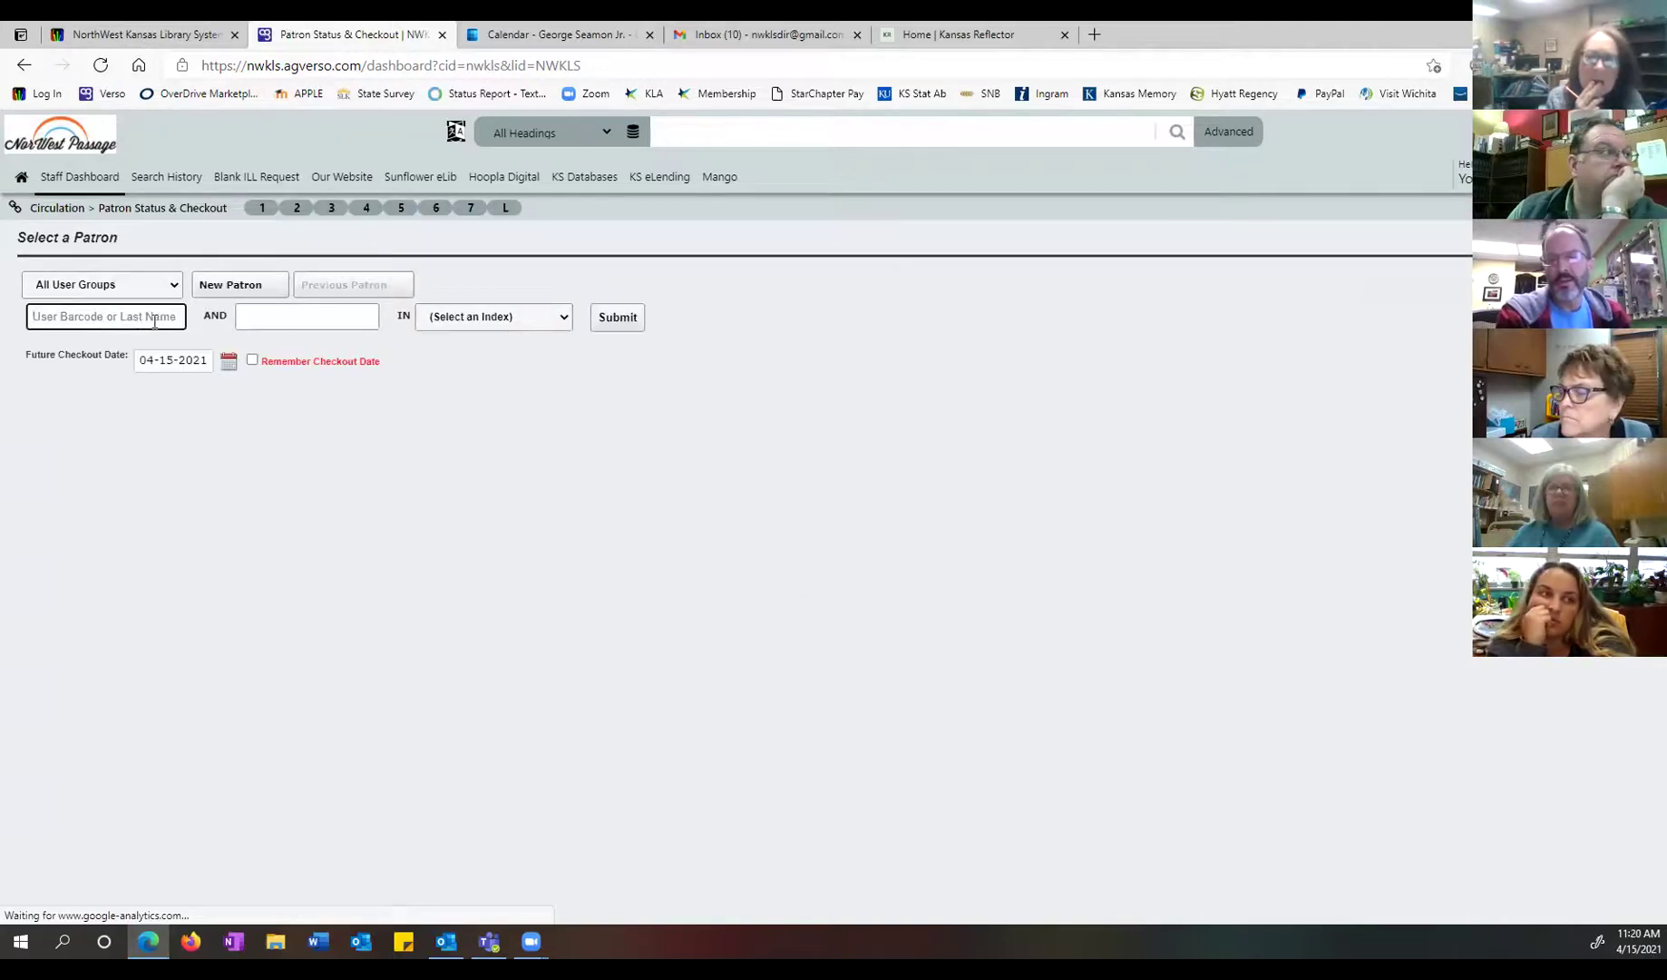
pyautogui.write('Seamon')
pyautogui.press('Return')
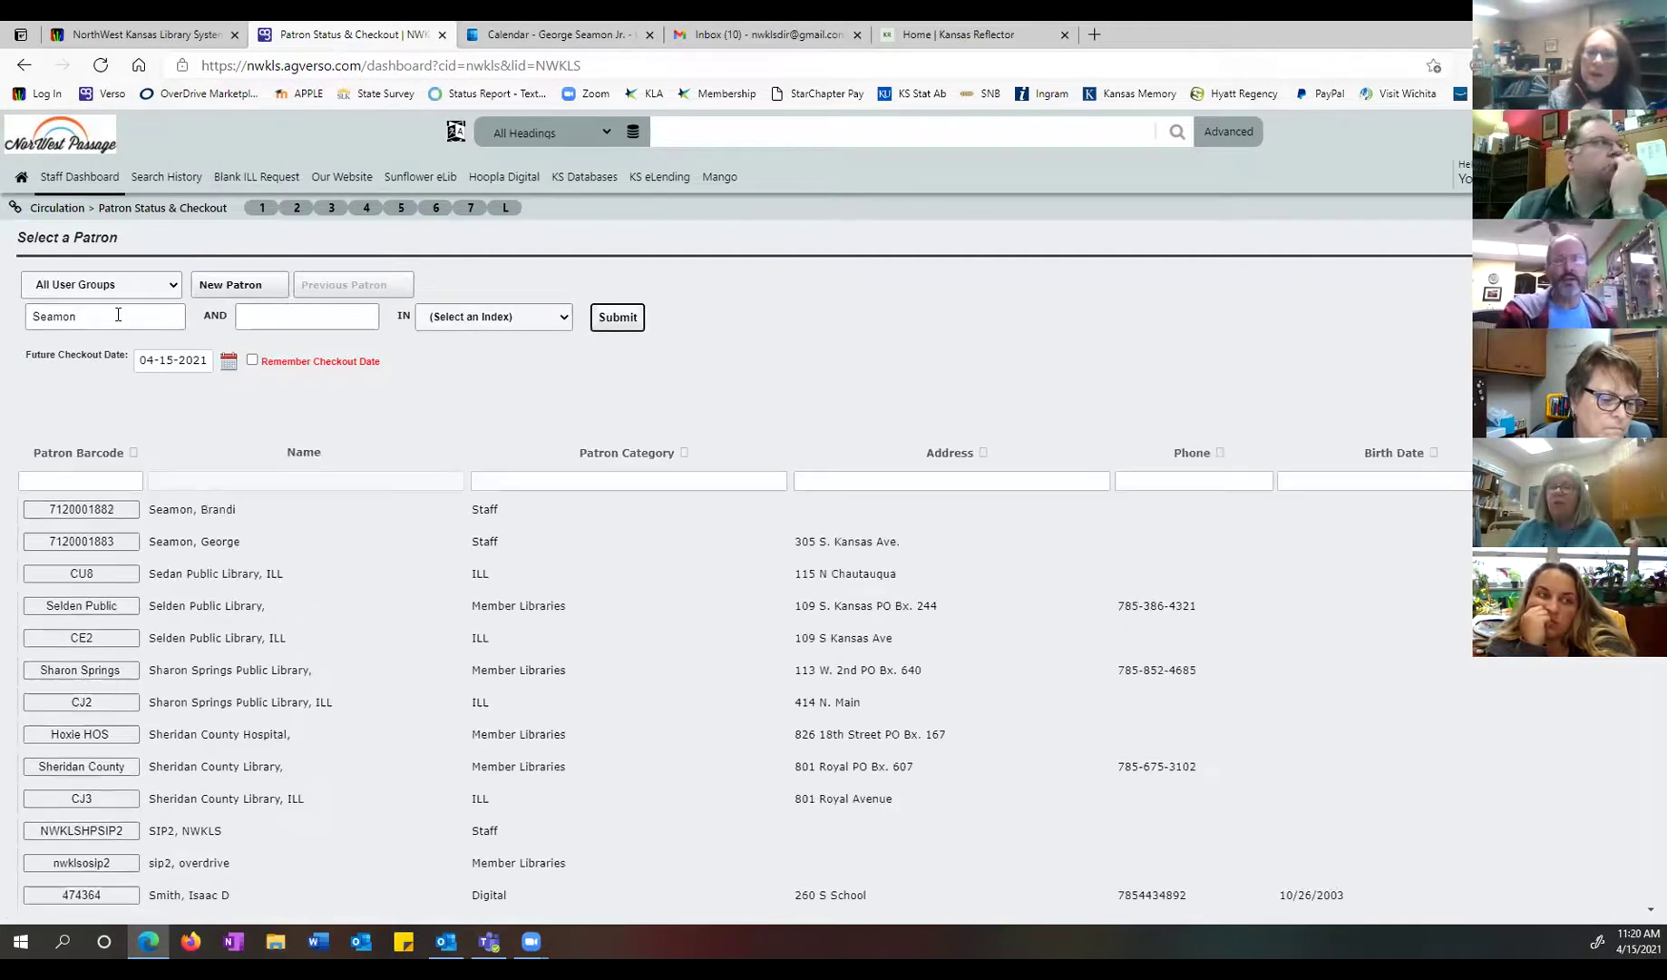
pyautogui.click(121, 547)
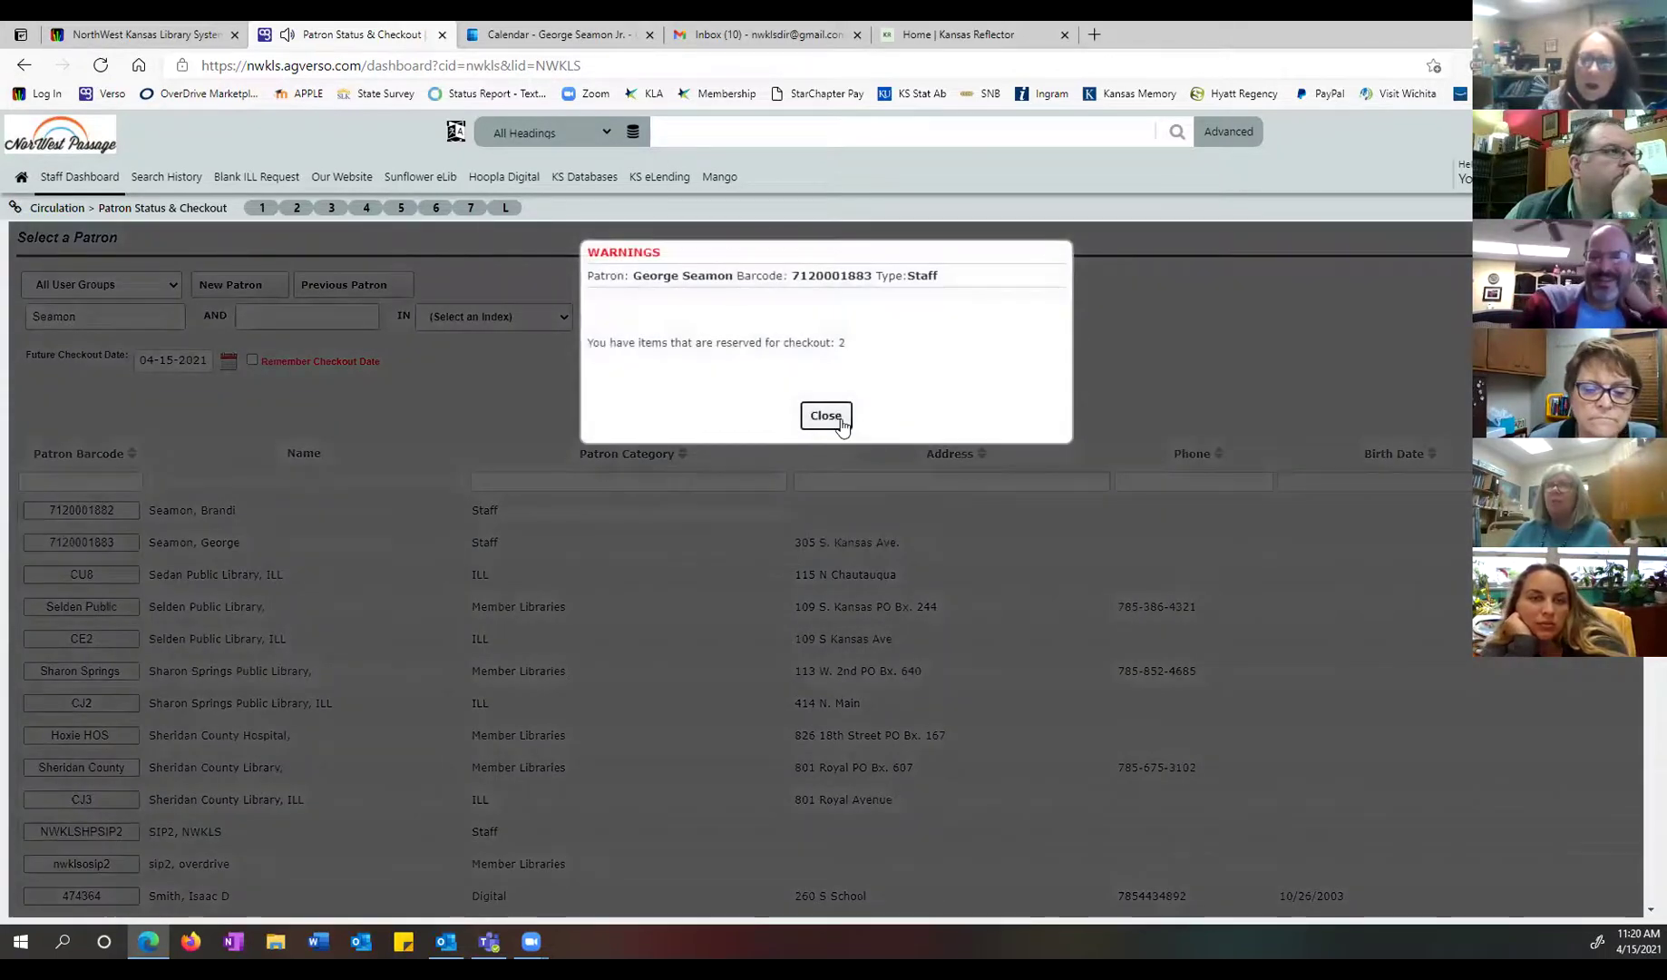
pyautogui.click(825, 416)
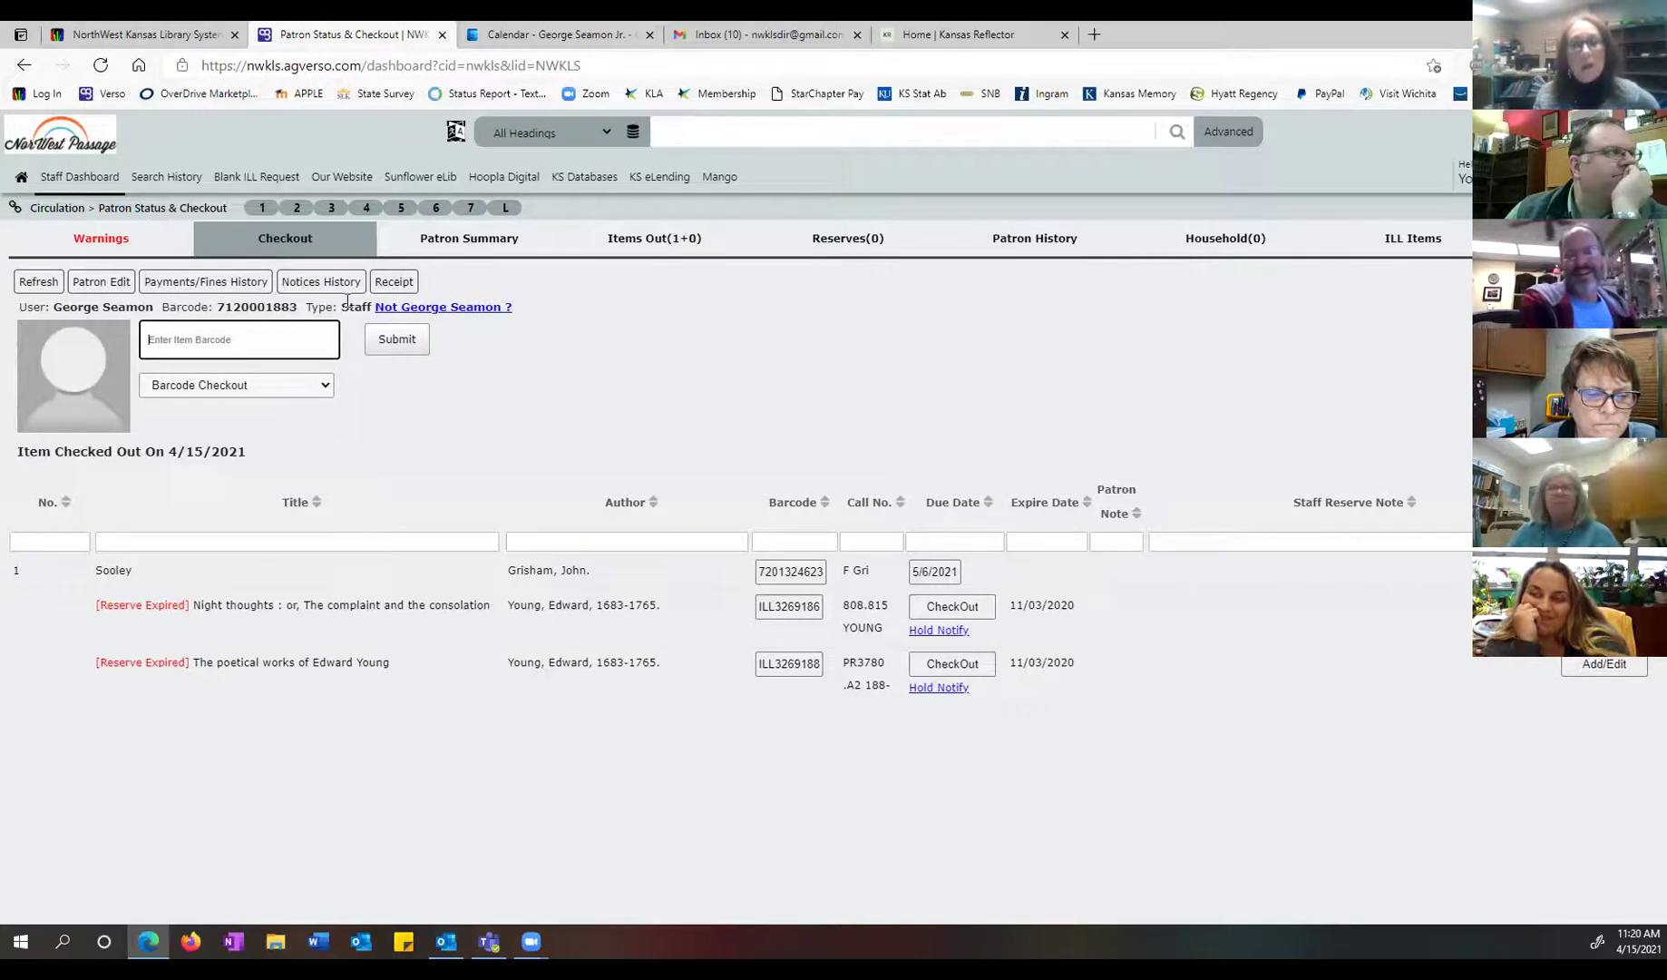
# Step: Open the patron's account for editing, review the contact details, account status and notification preferences, and cancel without changes
pyautogui.click(115, 286)
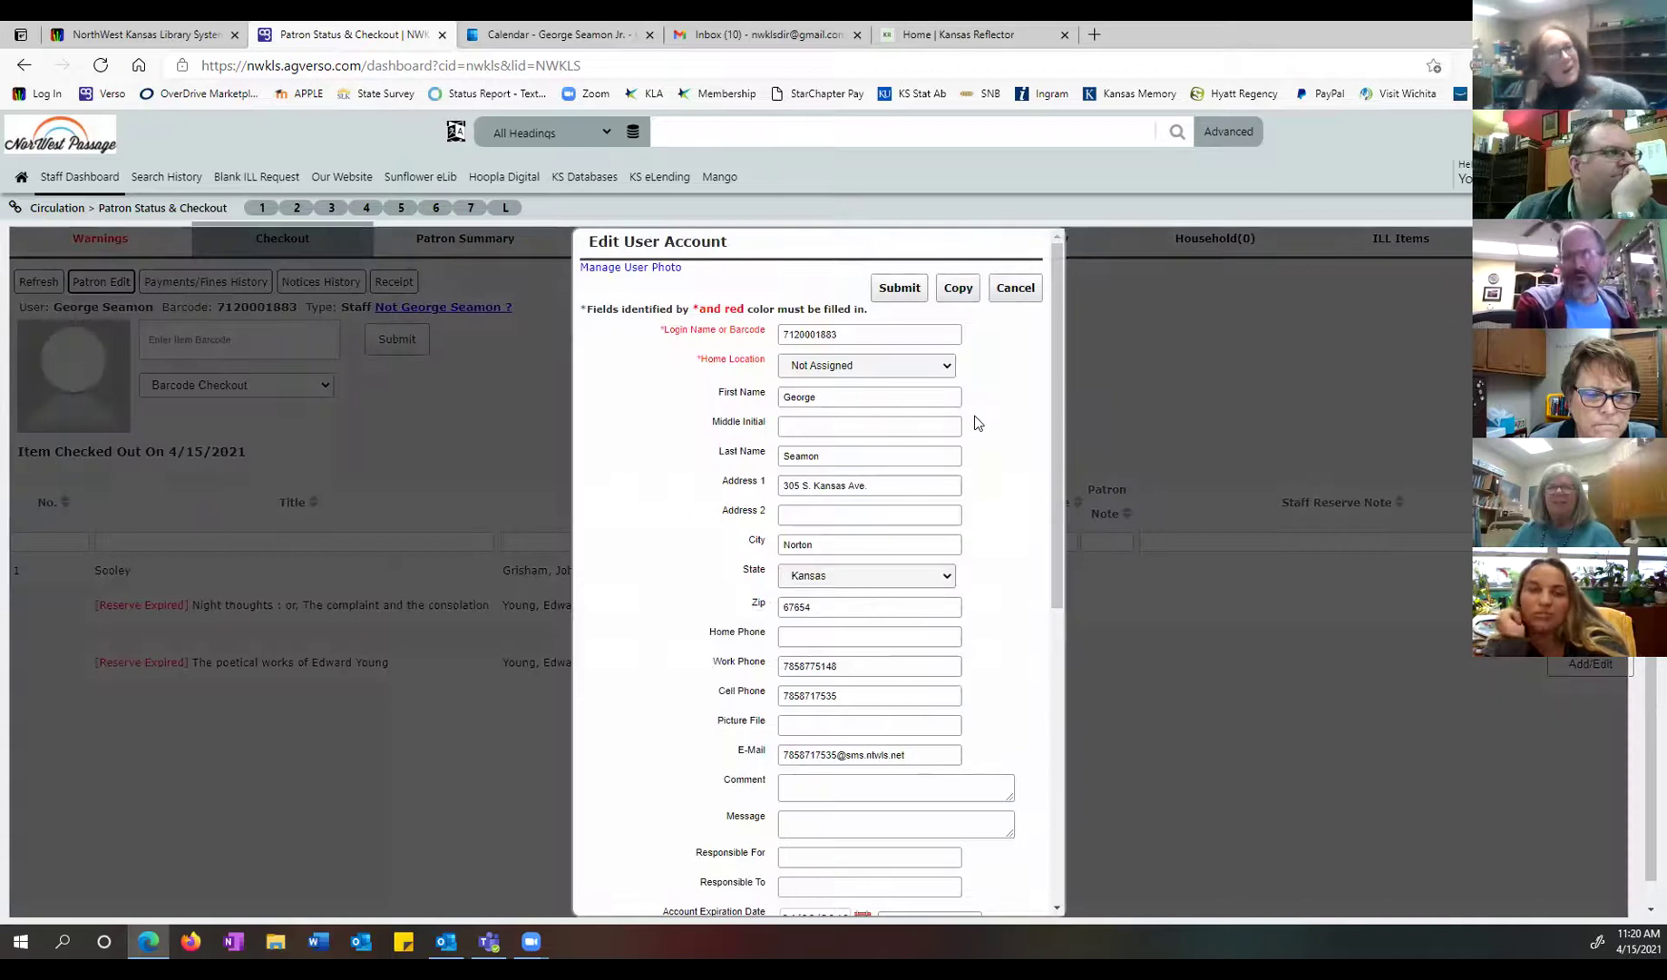
pyautogui.scroll(-3, 978, 422)
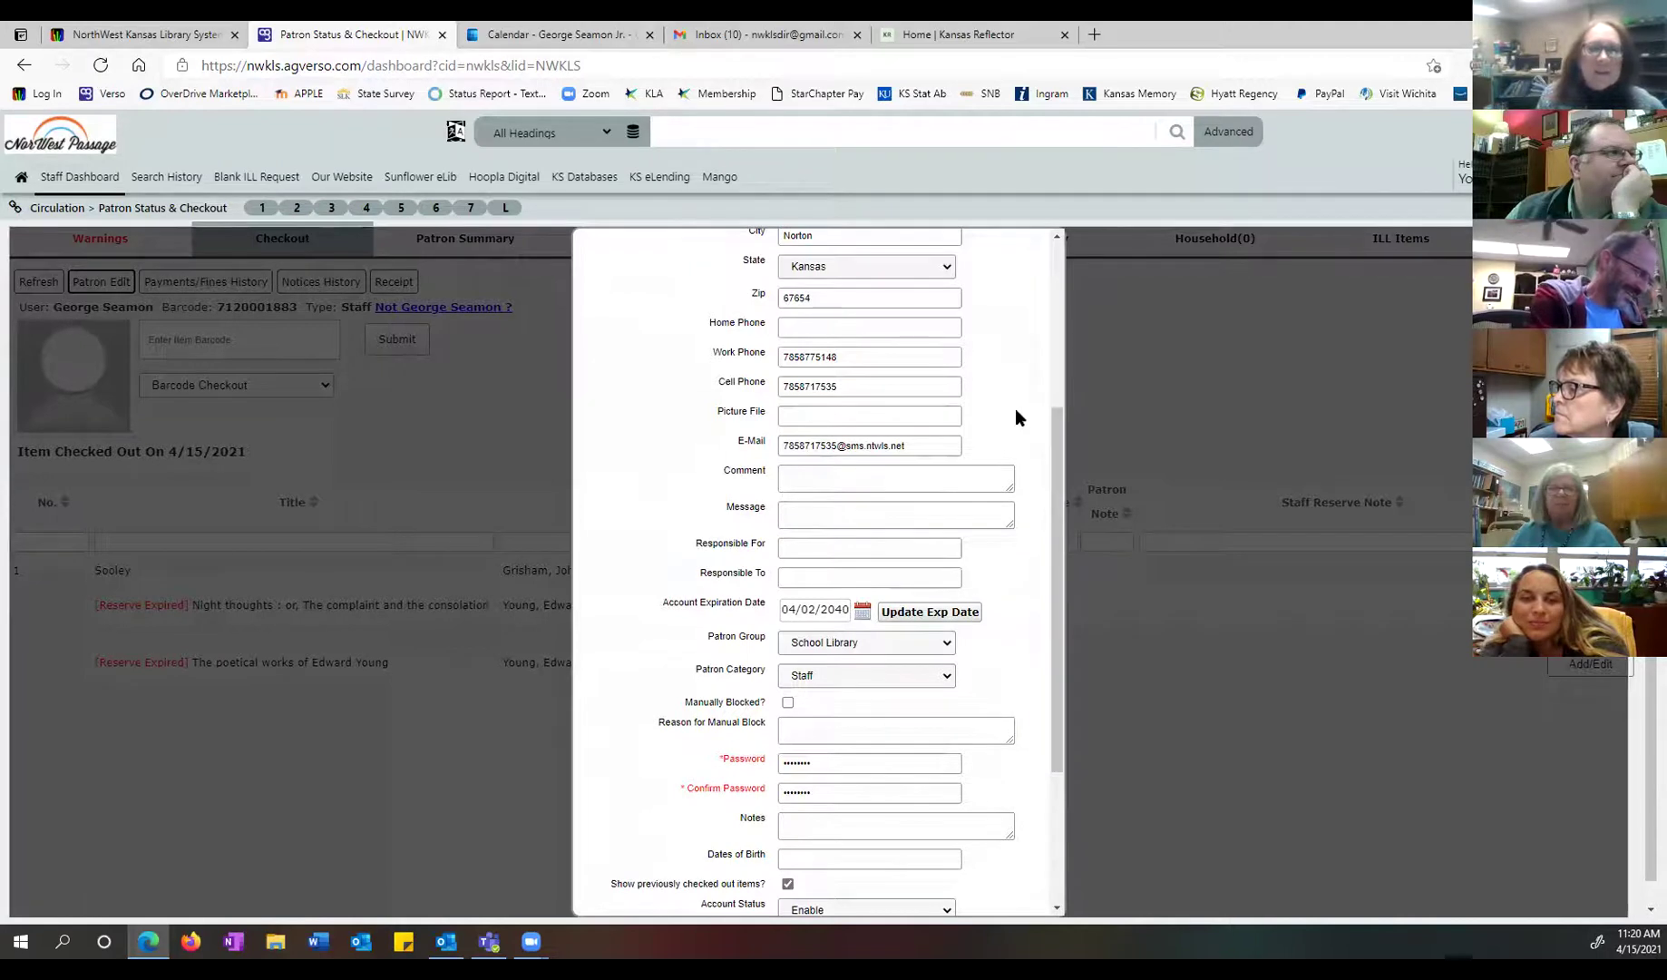
pyautogui.scroll(-3, 1017, 417)
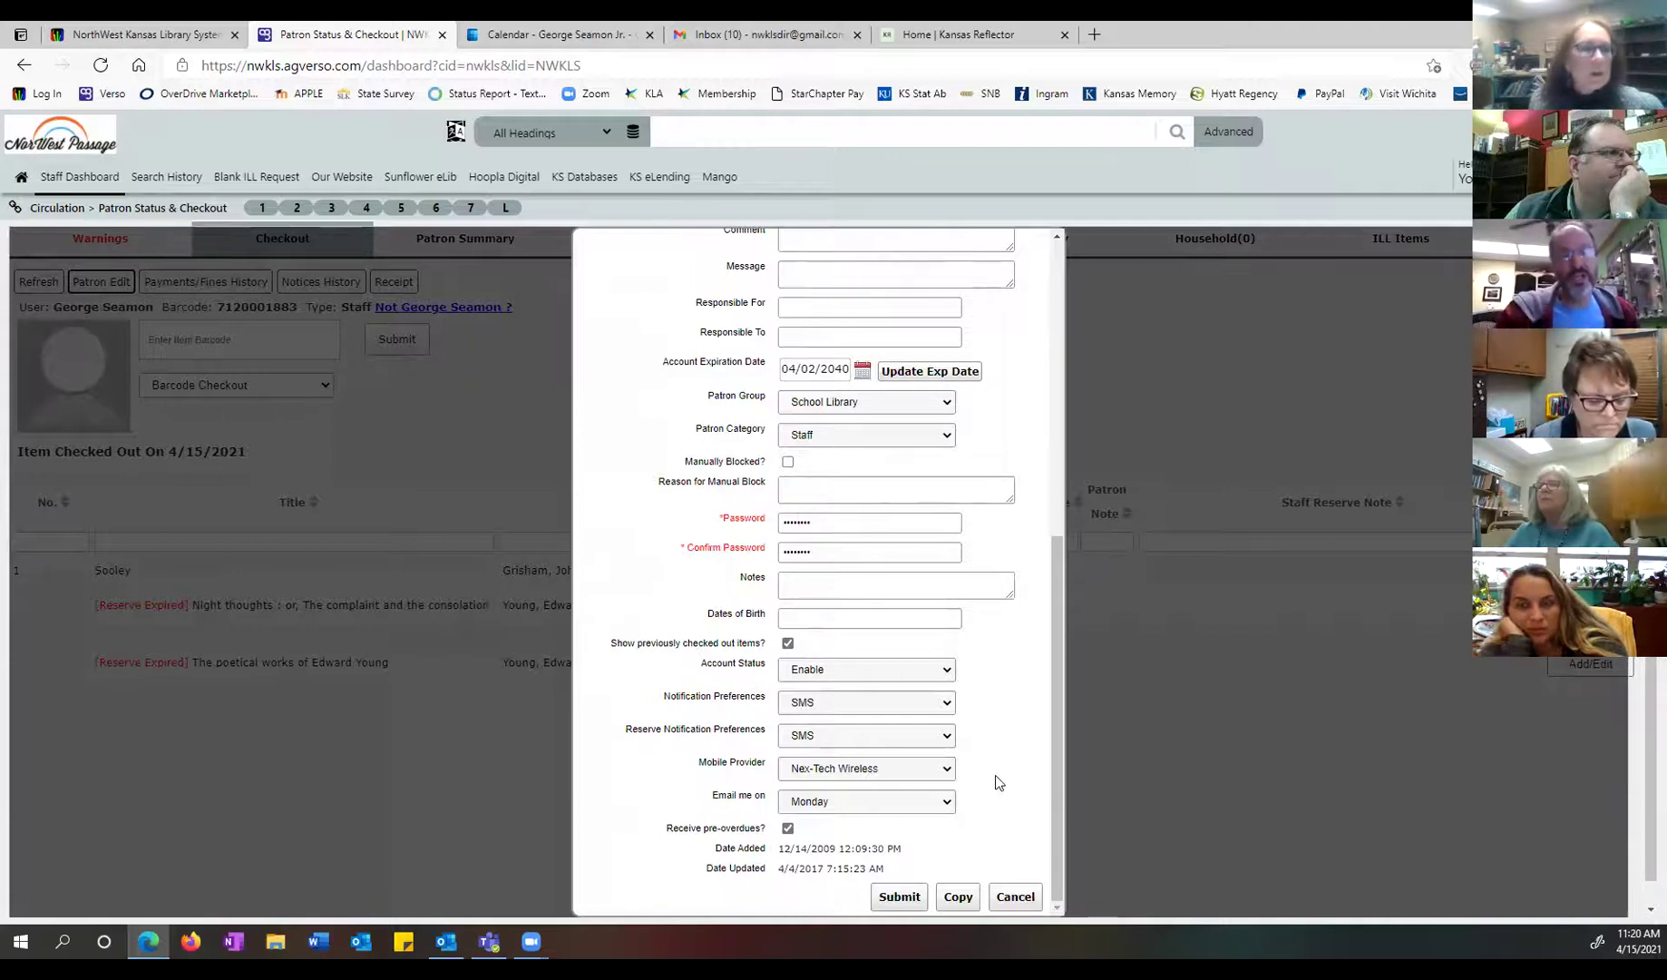
pyautogui.scroll(-1, 996, 777)
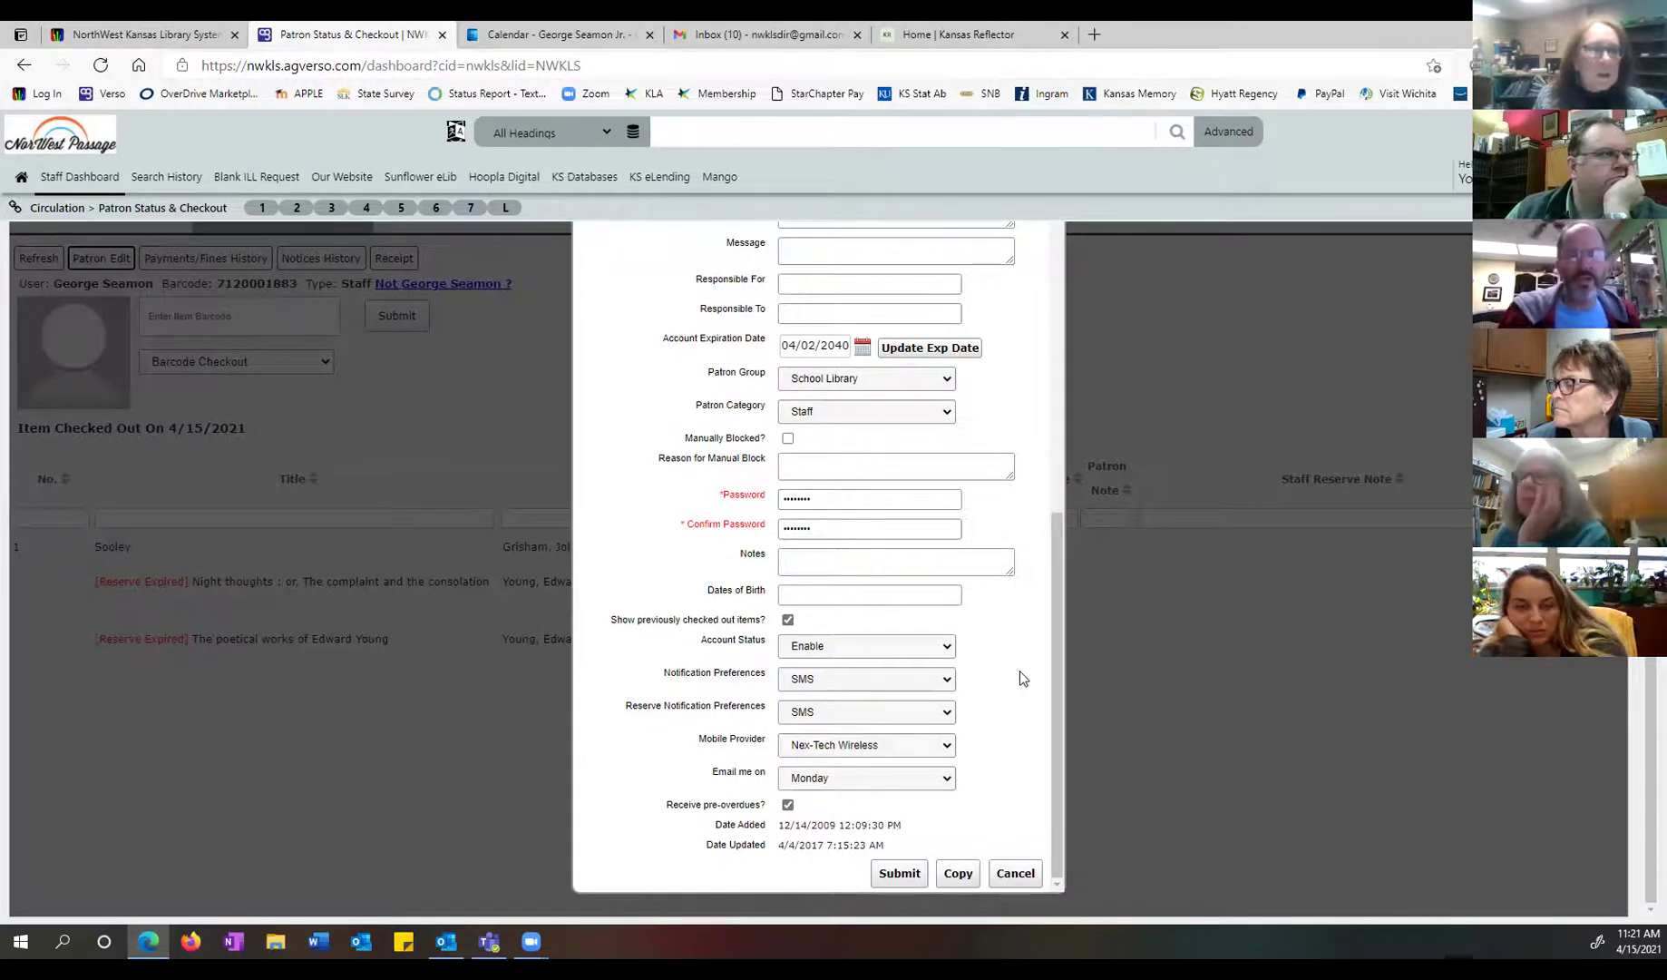
pyautogui.scroll(8, 1019, 671)
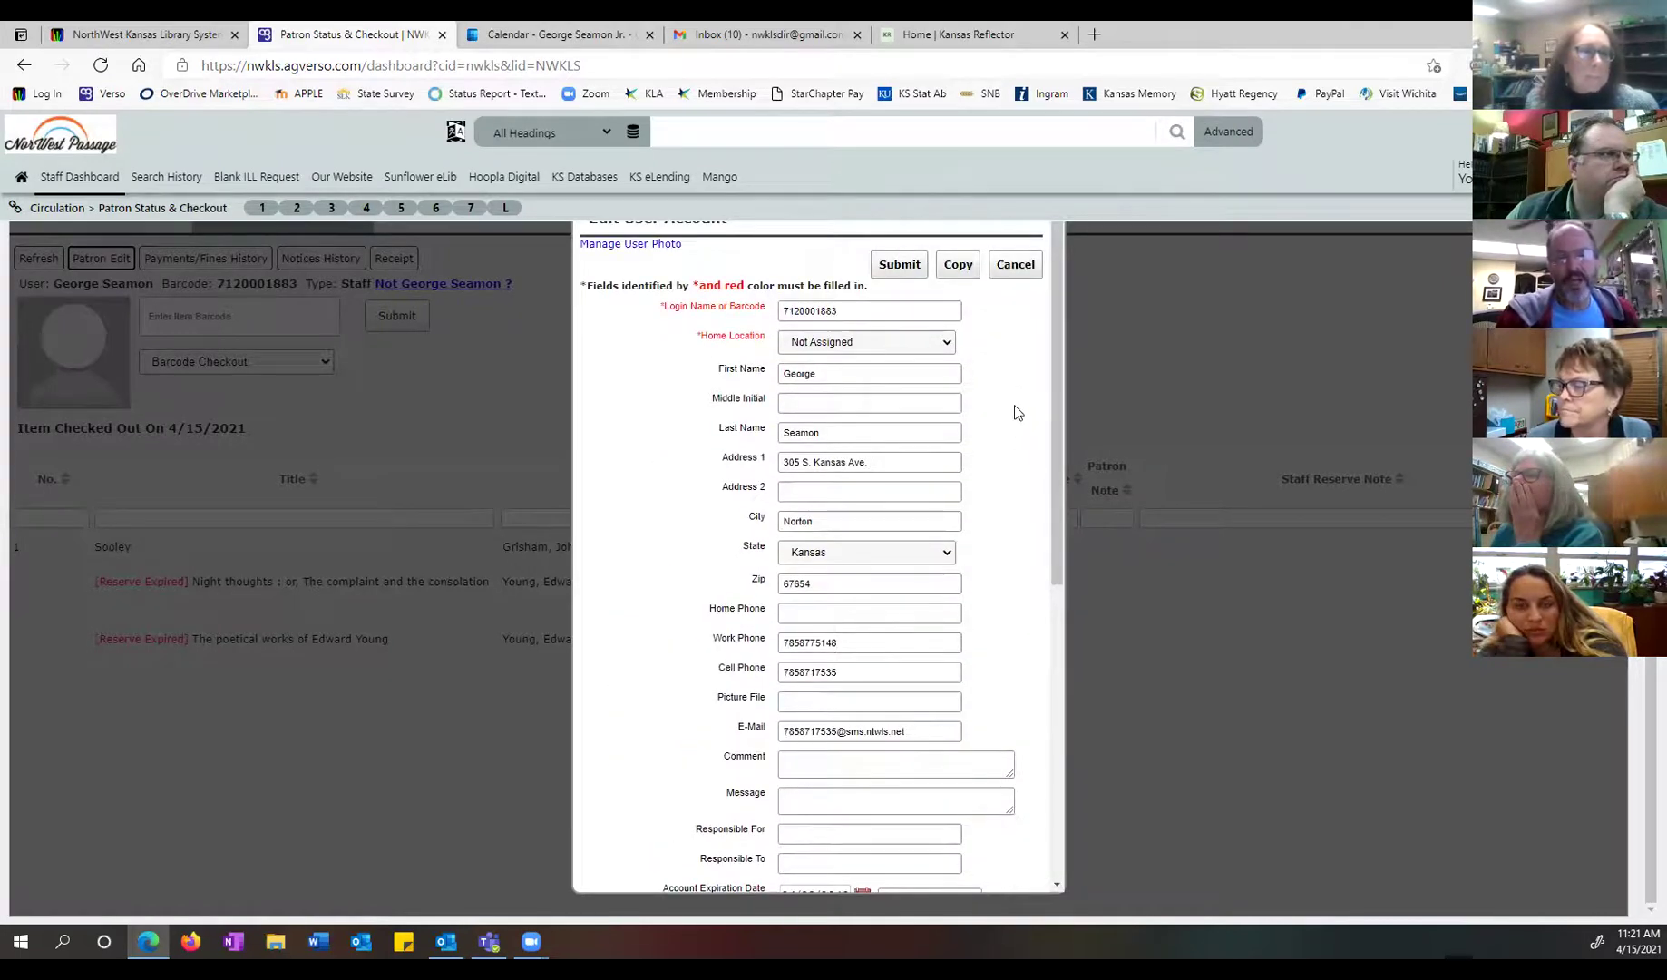
pyautogui.scroll(1, 1129, 406)
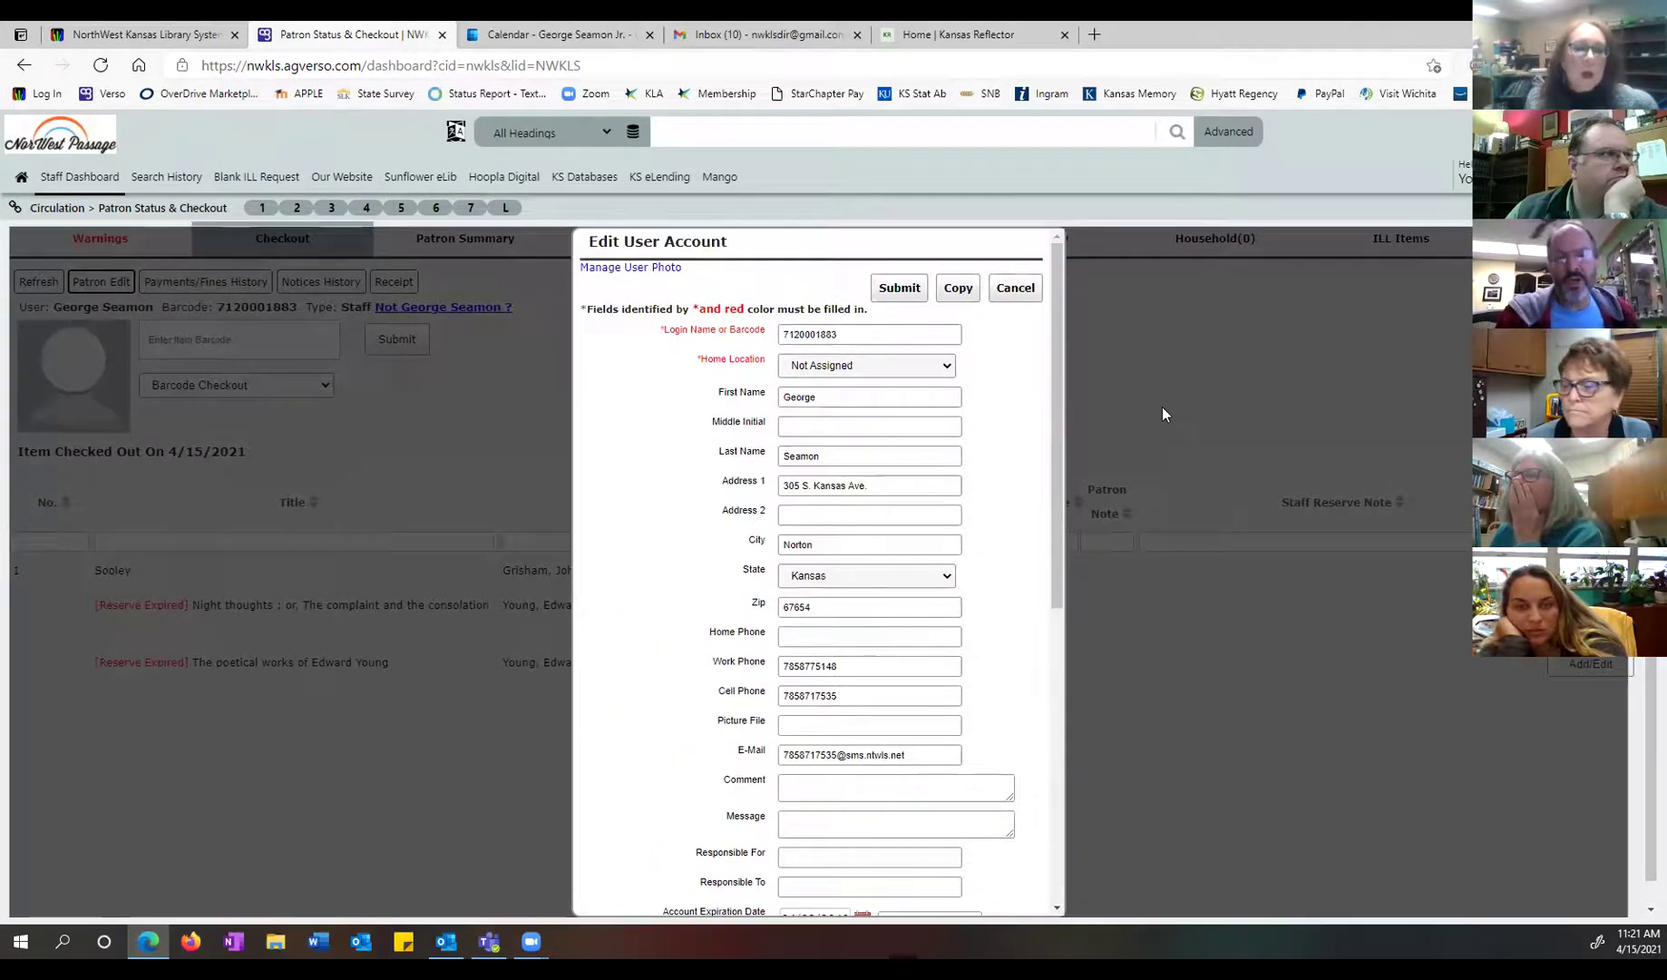
pyautogui.click(1015, 289)
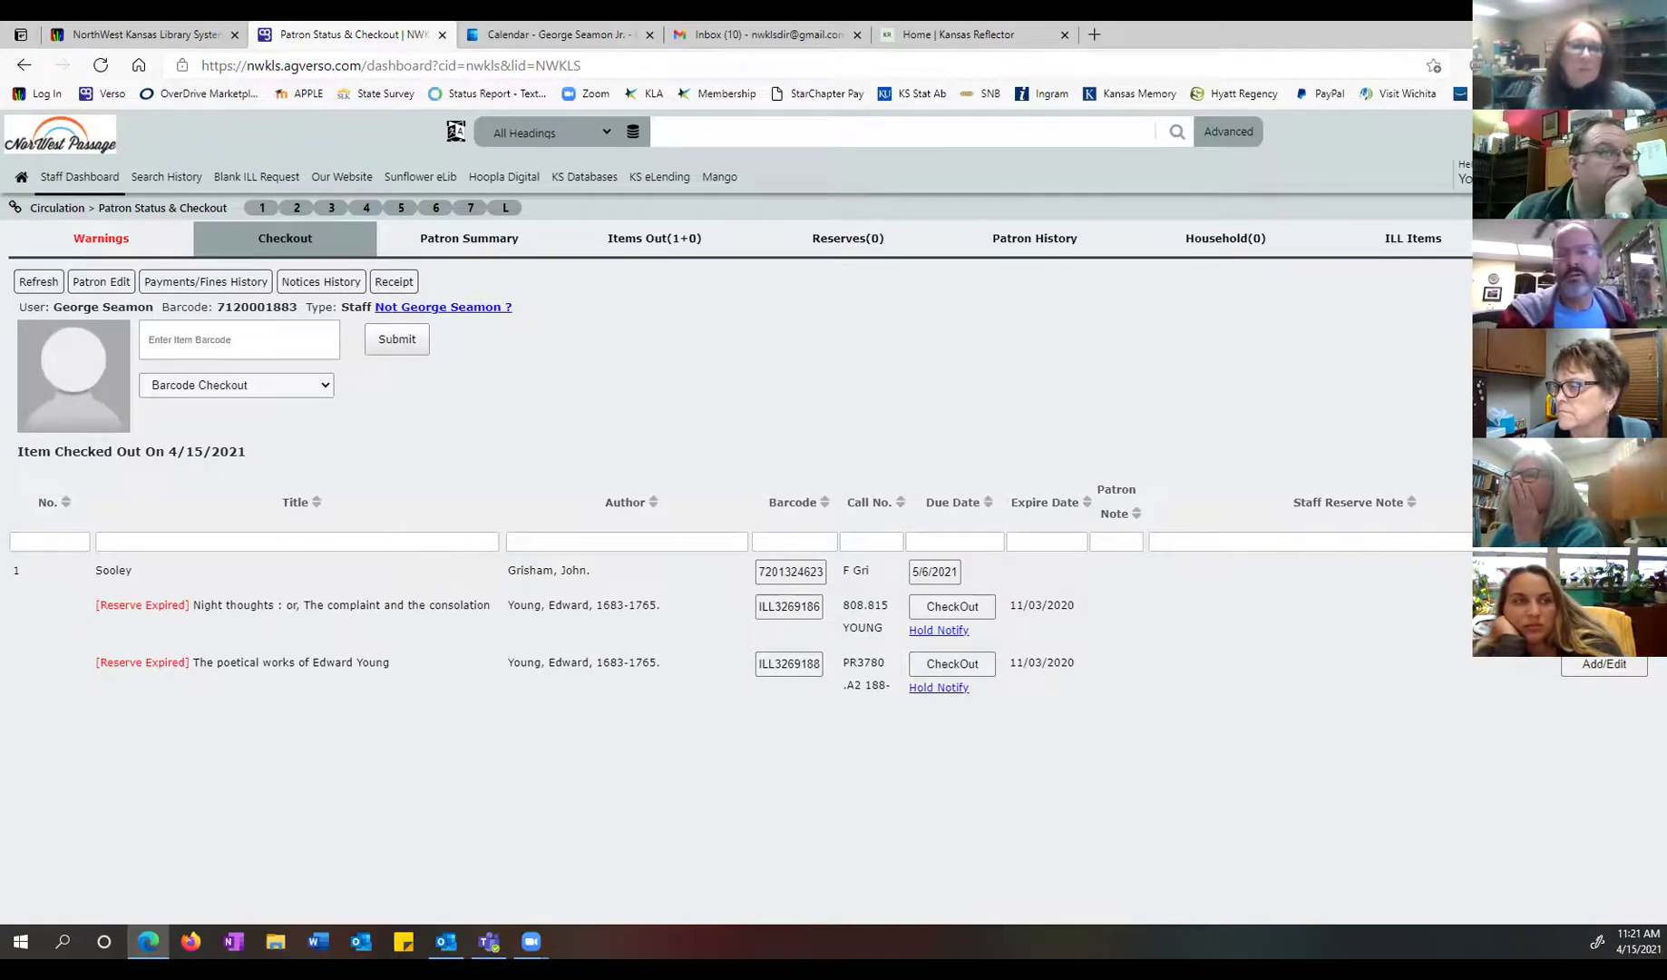
# Step: Return to the Staff Dashboard and open the library's Participant Record in ILL Admin
pyautogui.click(79, 176)
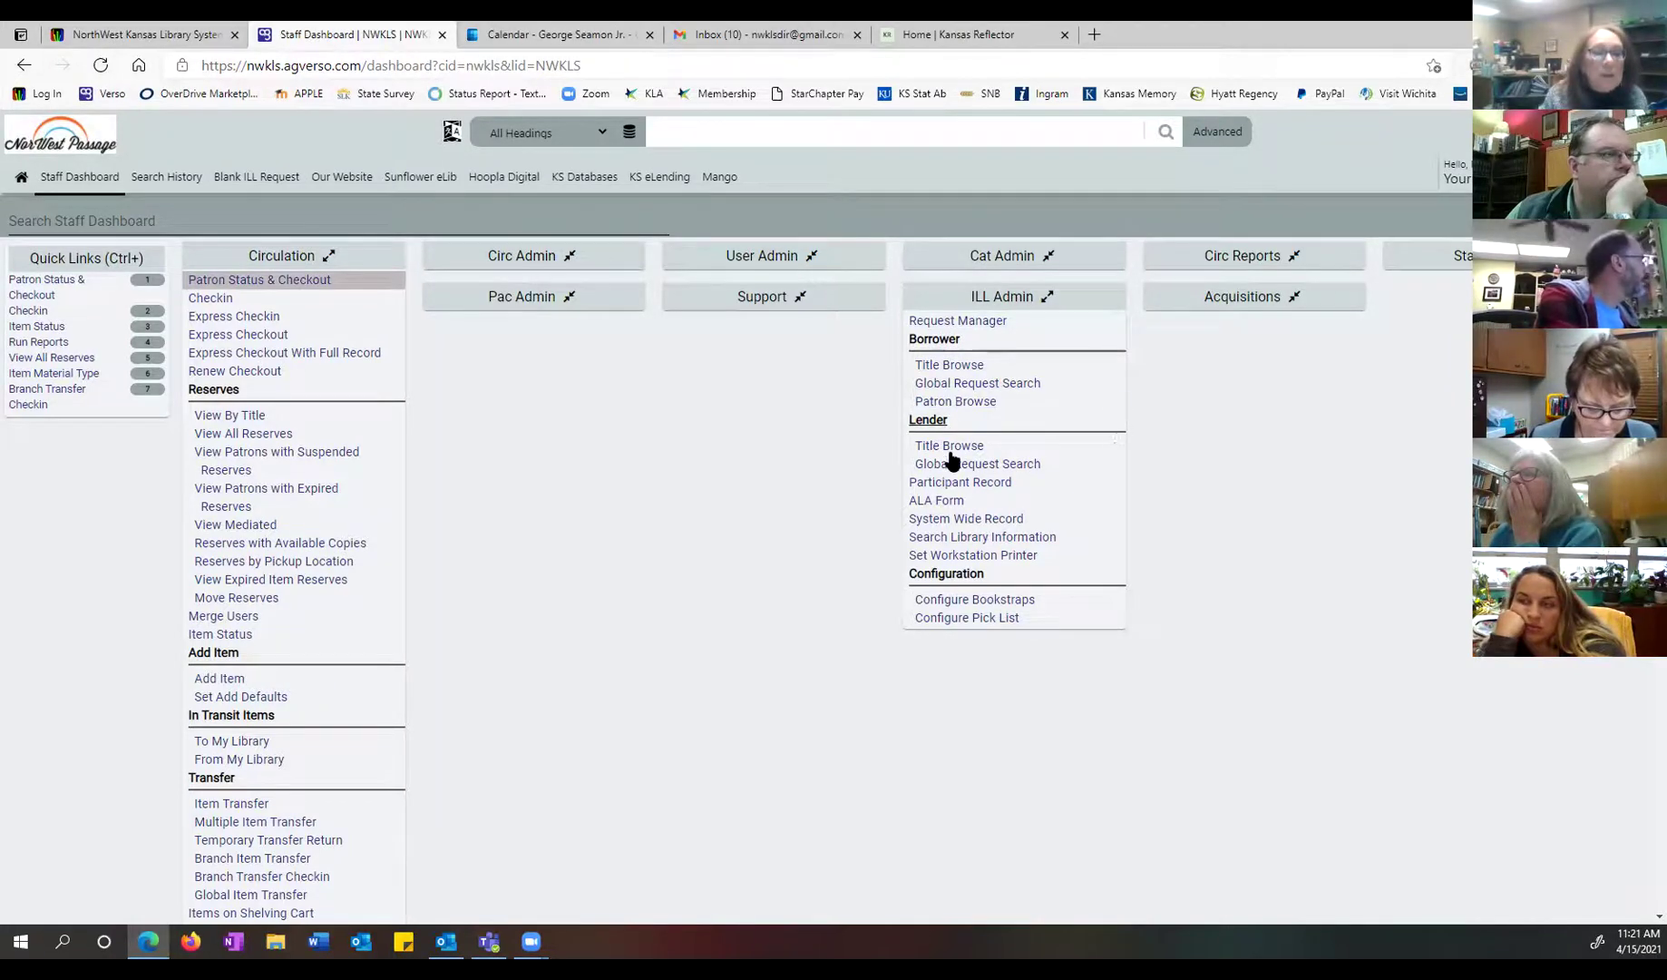
pyautogui.click(951, 485)
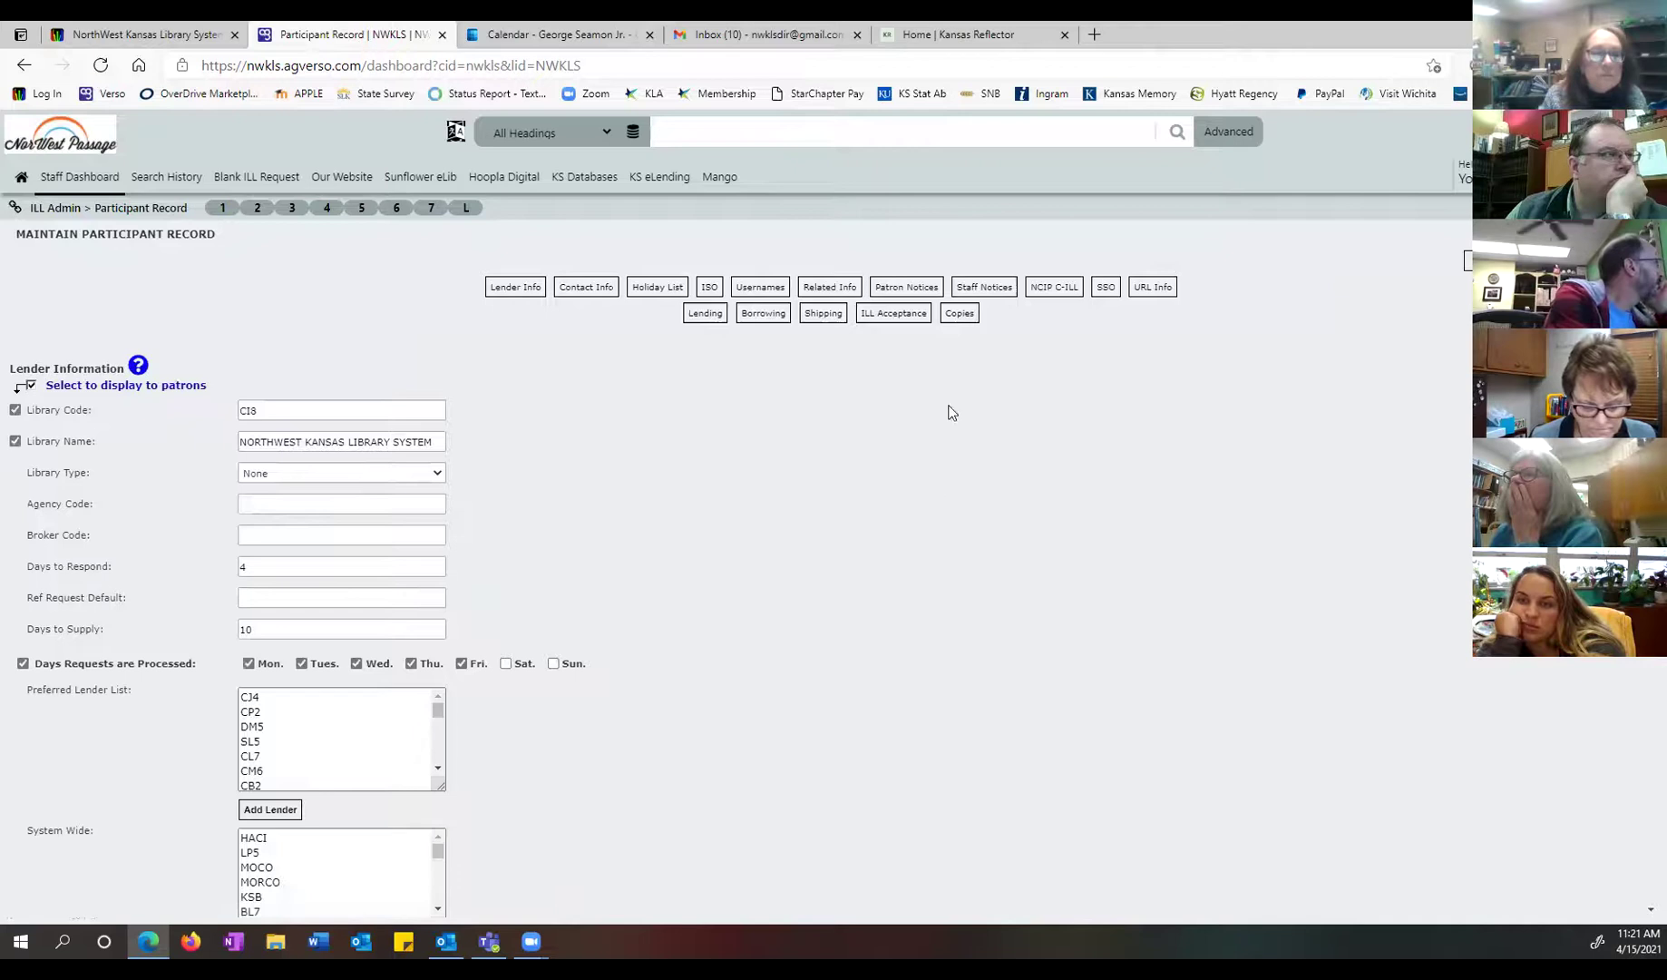
# Step: Review the participant record's lender settings, go to the Patron Notices section, and read the help note for Patron Notification Set-up
pyautogui.scroll(-3, 589, 404)
pyautogui.scroll(-5, 590, 404)
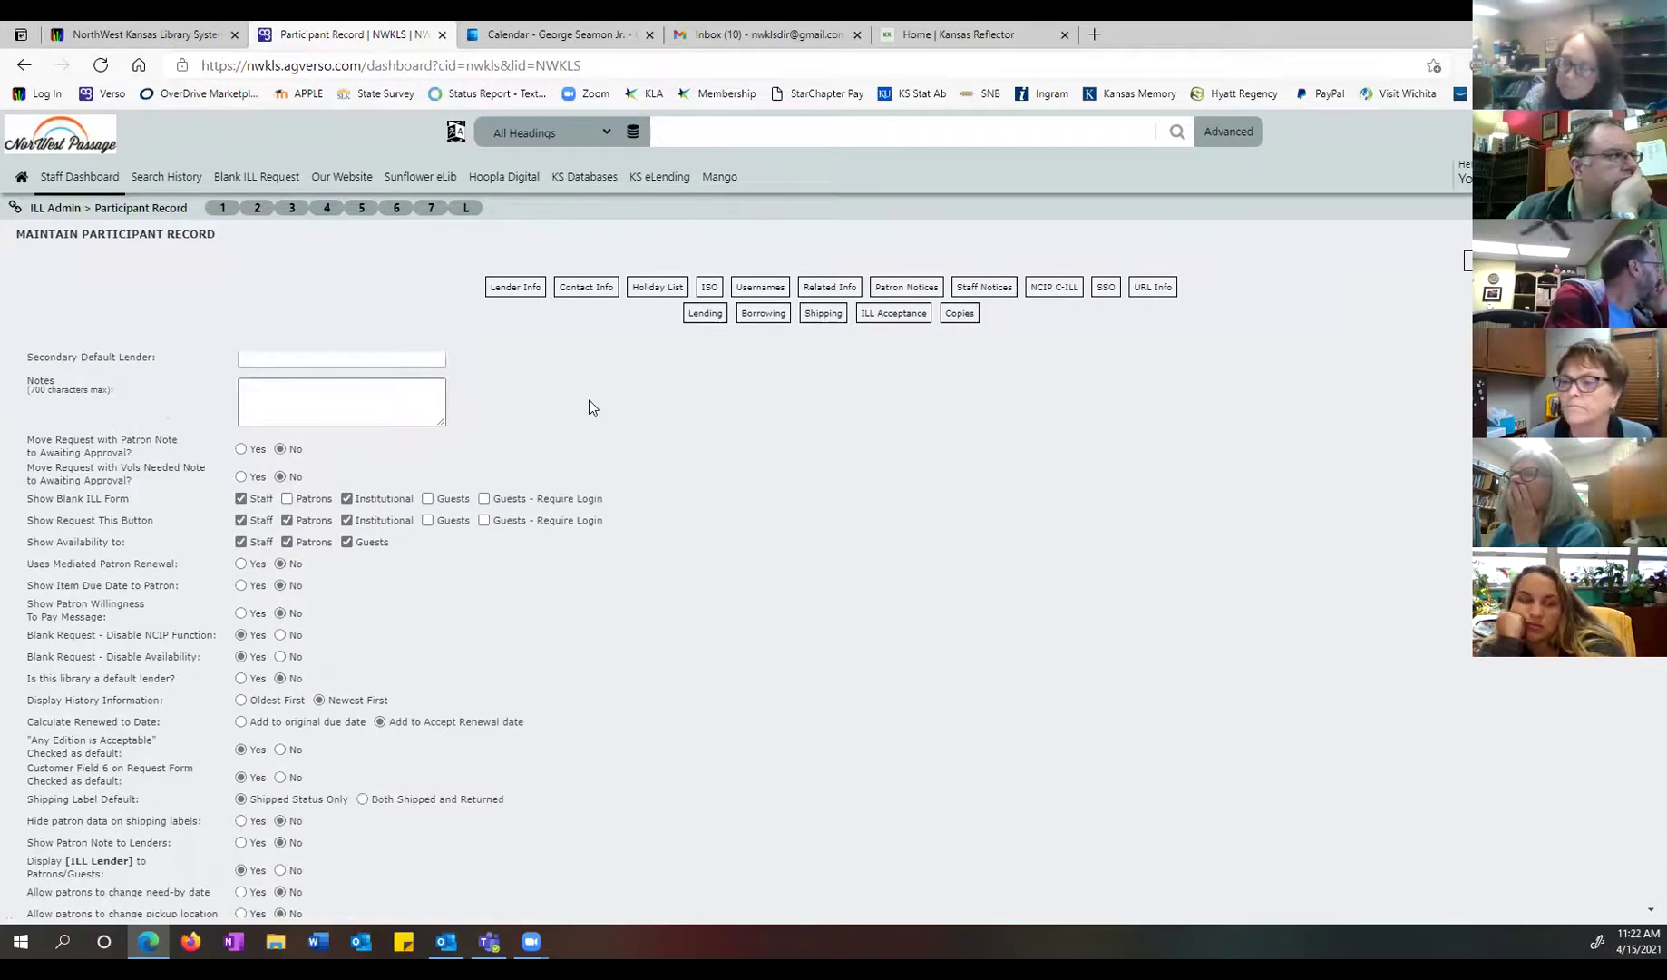
pyautogui.scroll(-1, 589, 406)
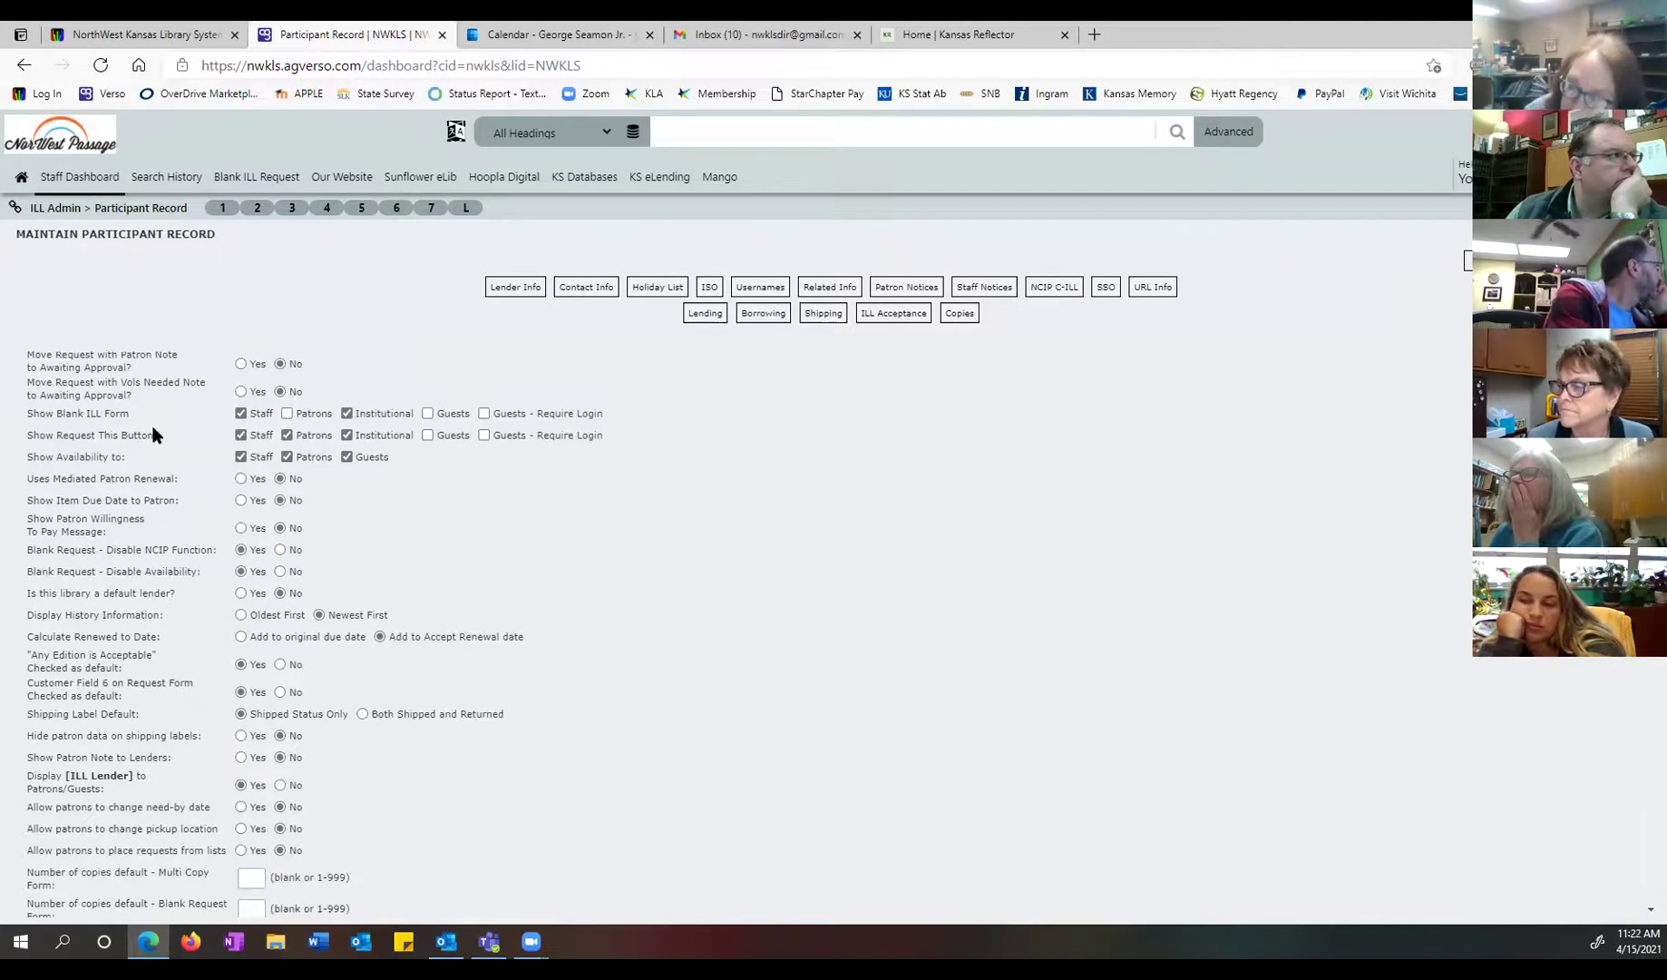
pyautogui.click(908, 288)
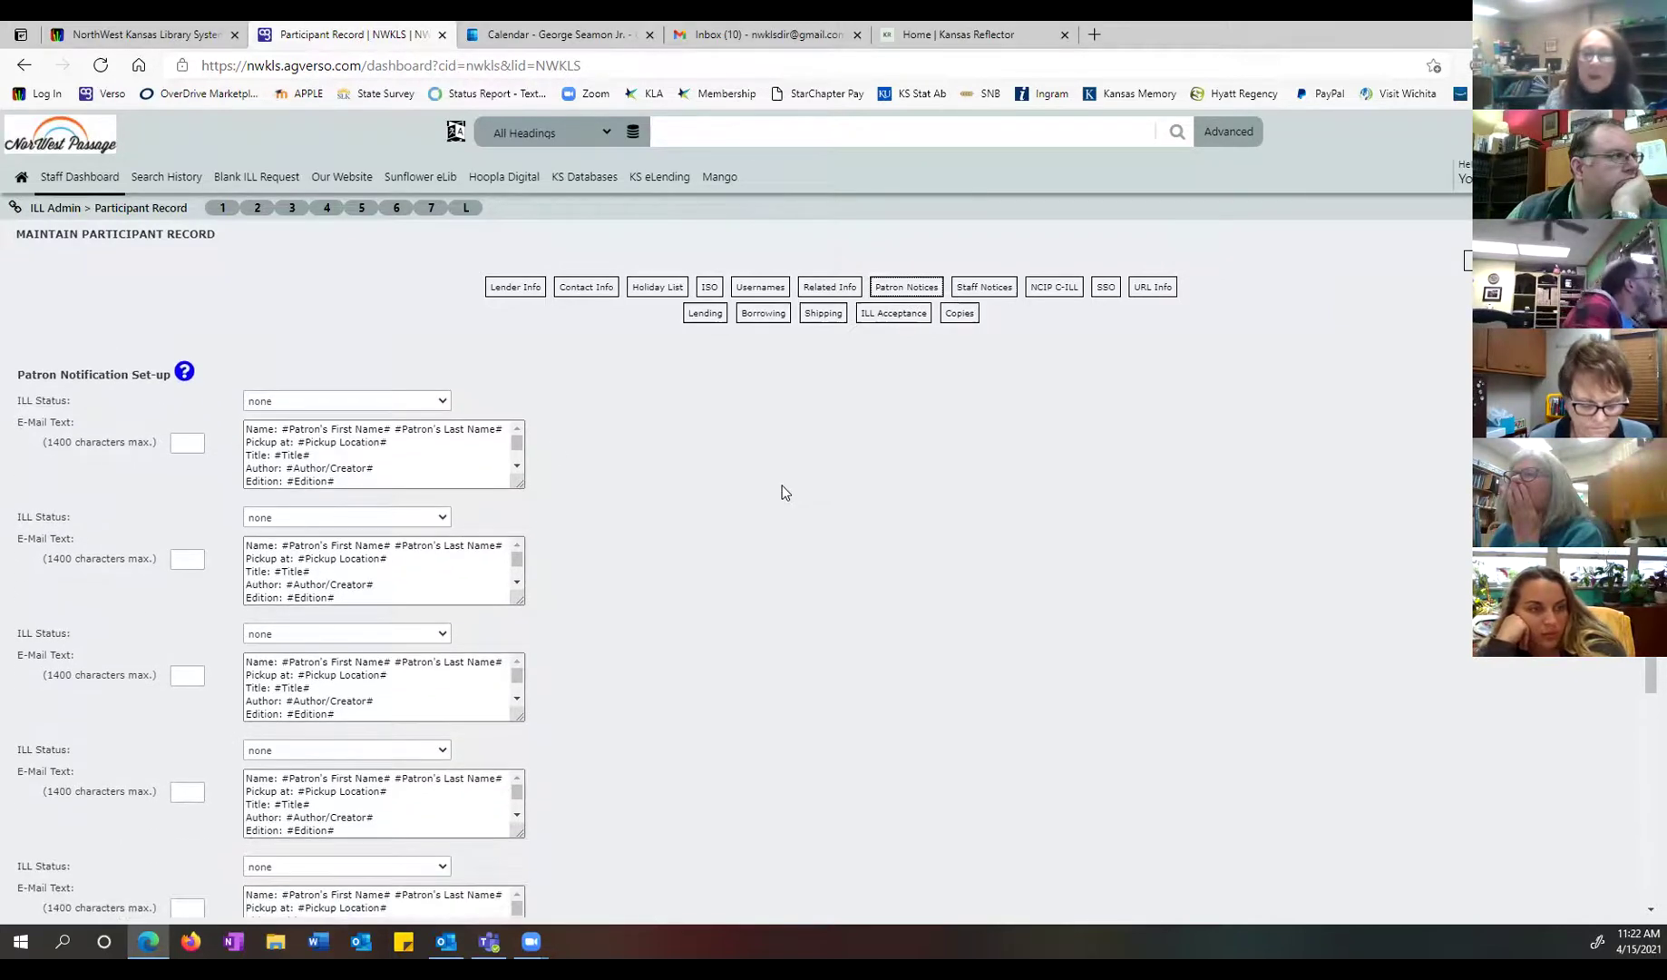
pyautogui.click(184, 373)
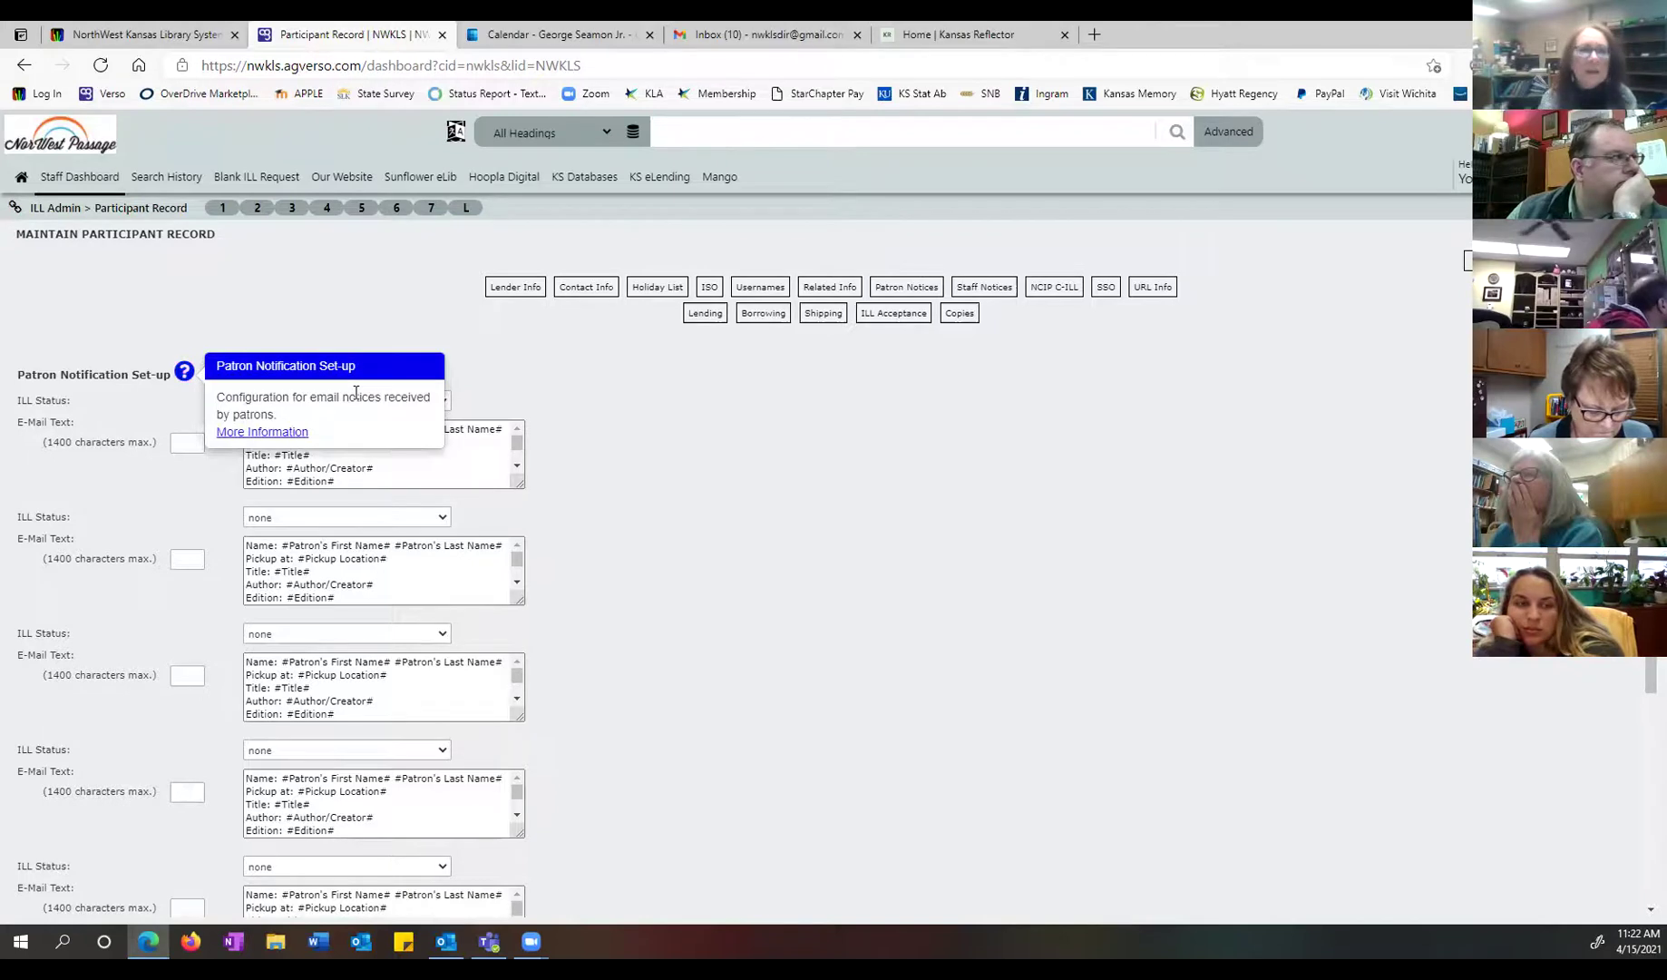
pyautogui.click(735, 469)
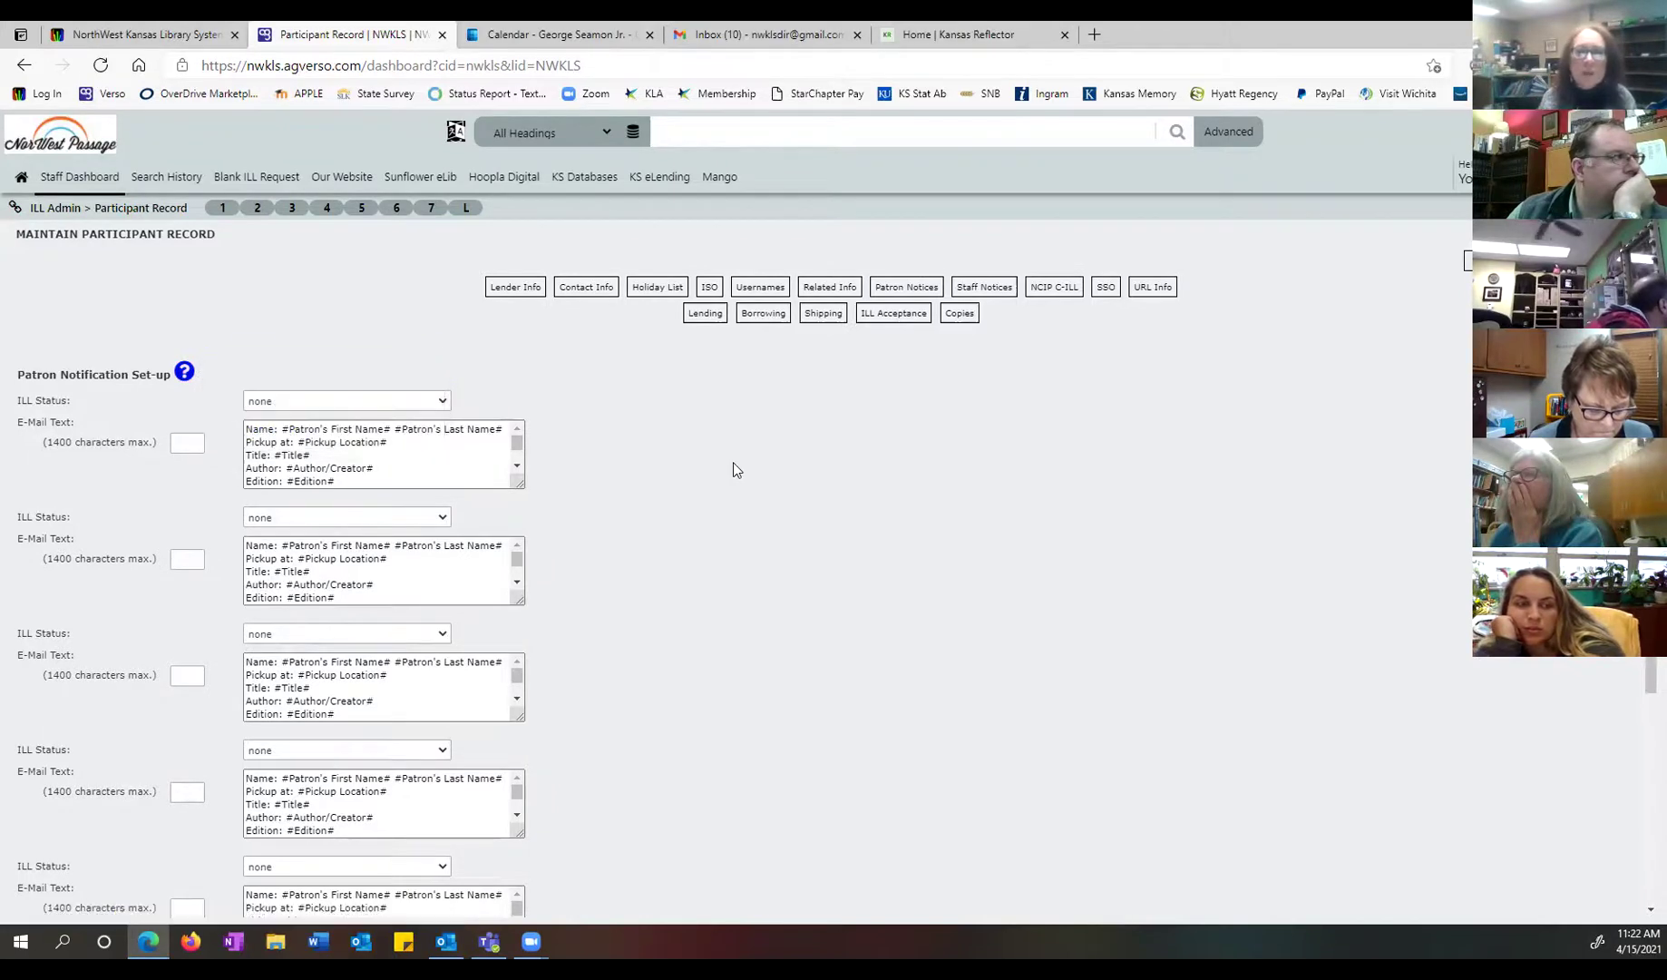
# Step: Examine the remaining participant record sections, from email notice and staff notification set-up through NCIP C-ILL parameters, SSO and URL information
pyautogui.scroll(-3, 735, 469)
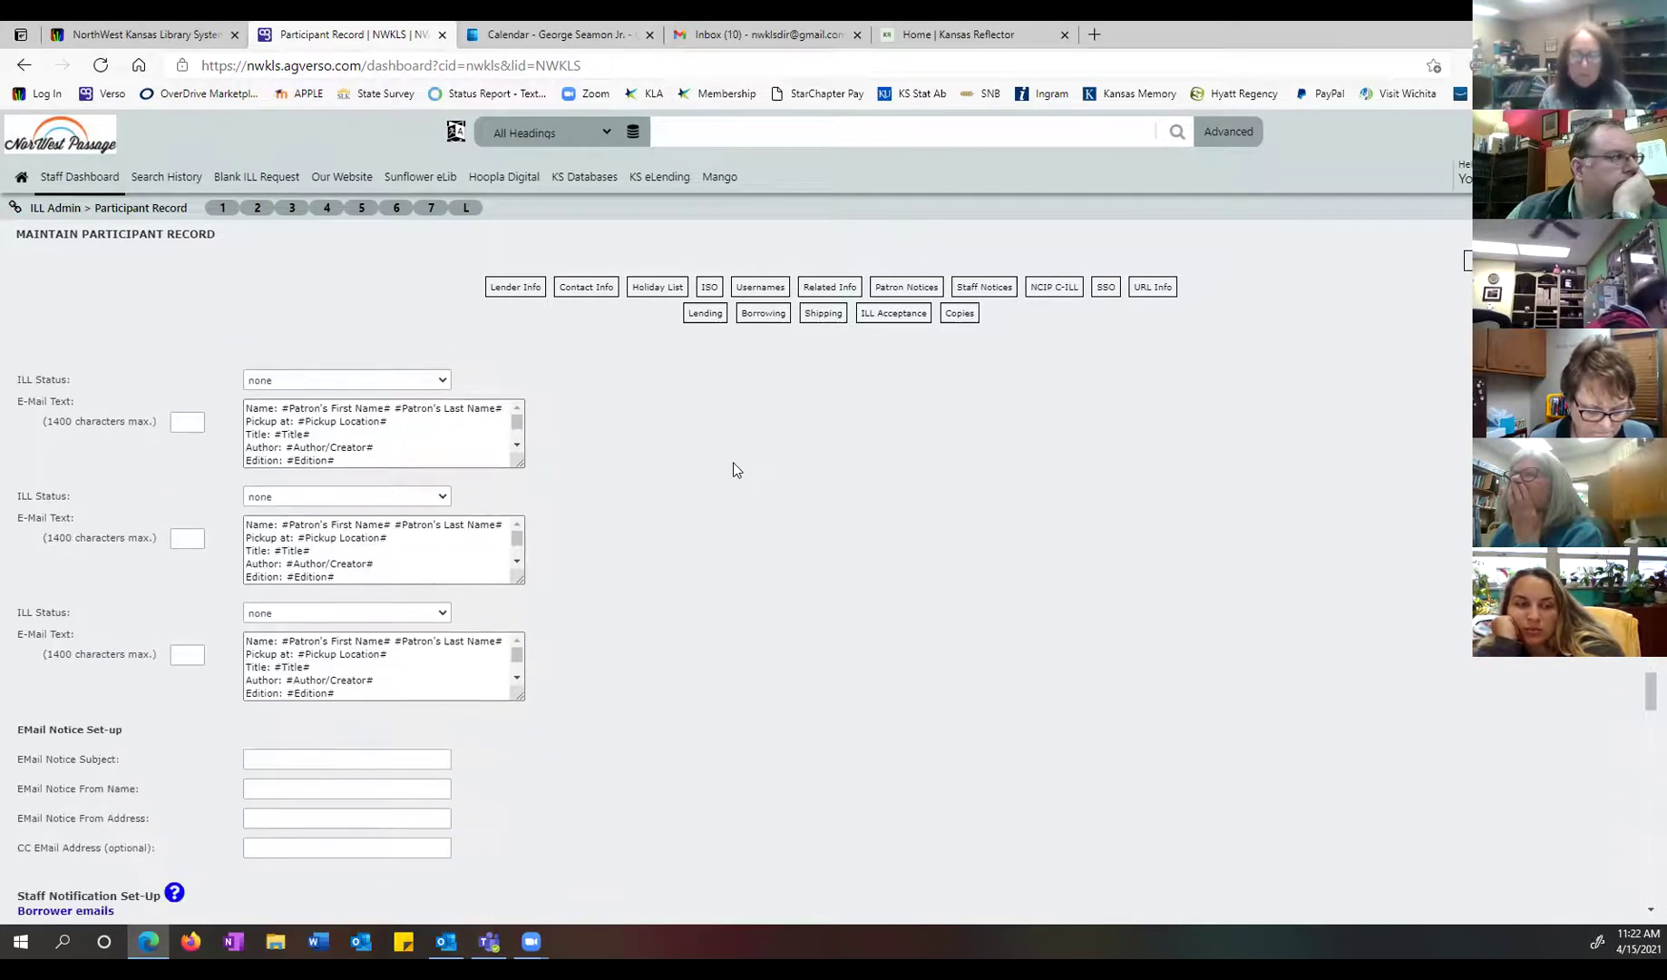
pyautogui.scroll(-1, 735, 468)
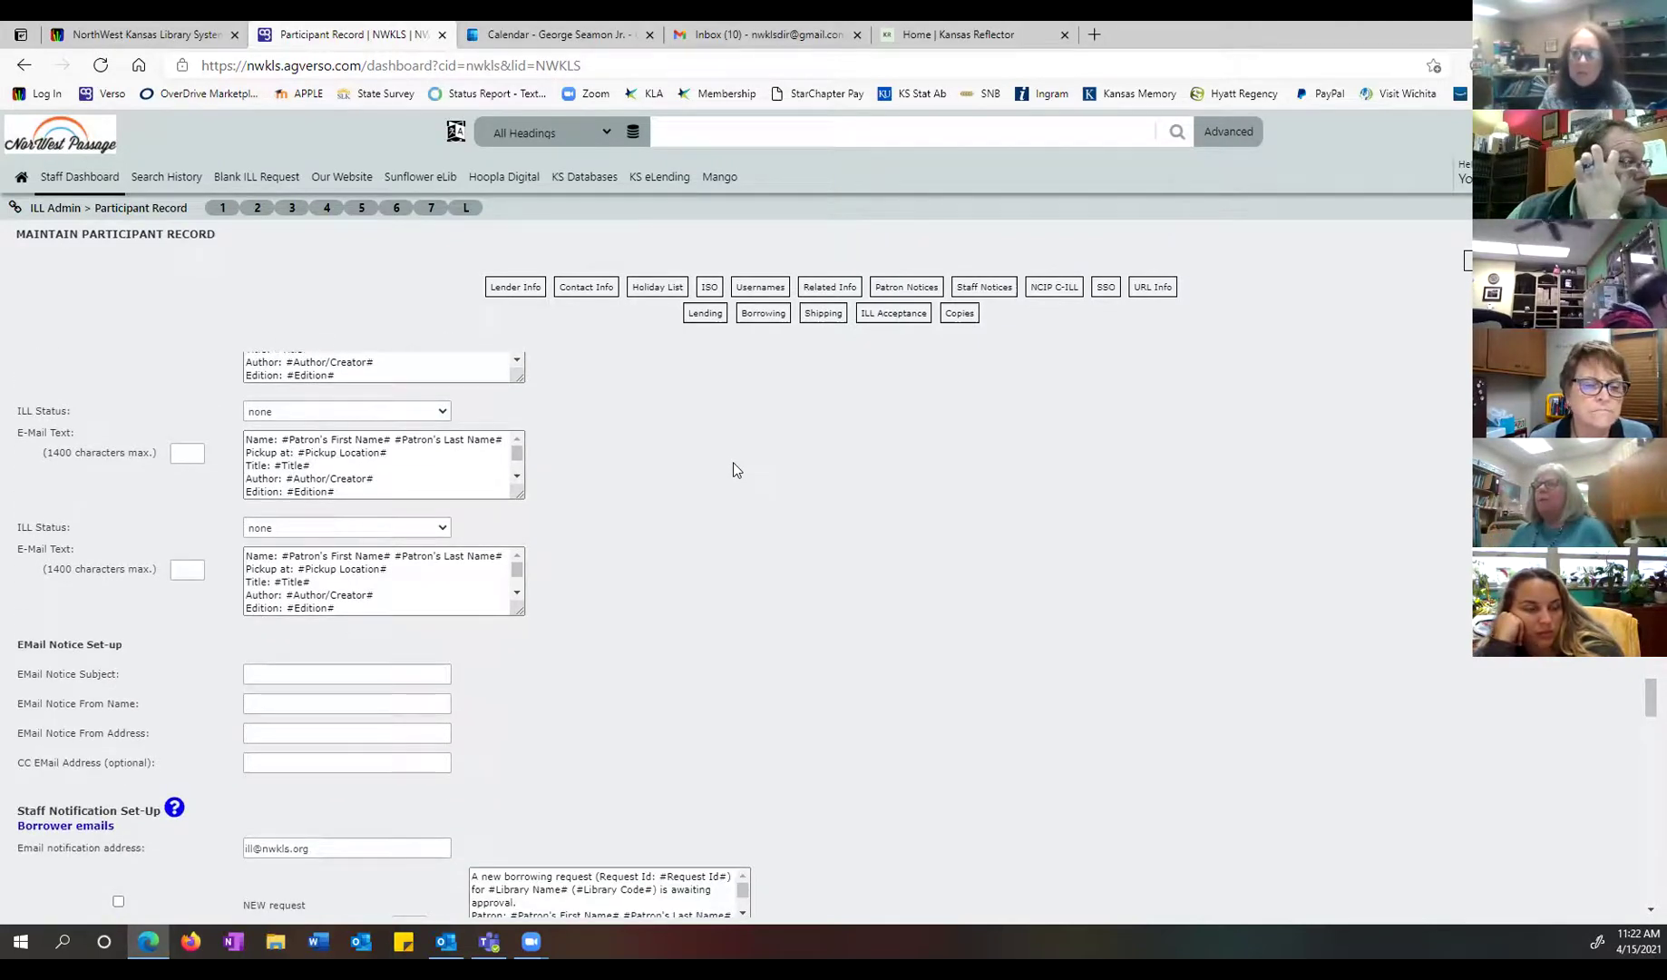
pyautogui.scroll(-3, 735, 469)
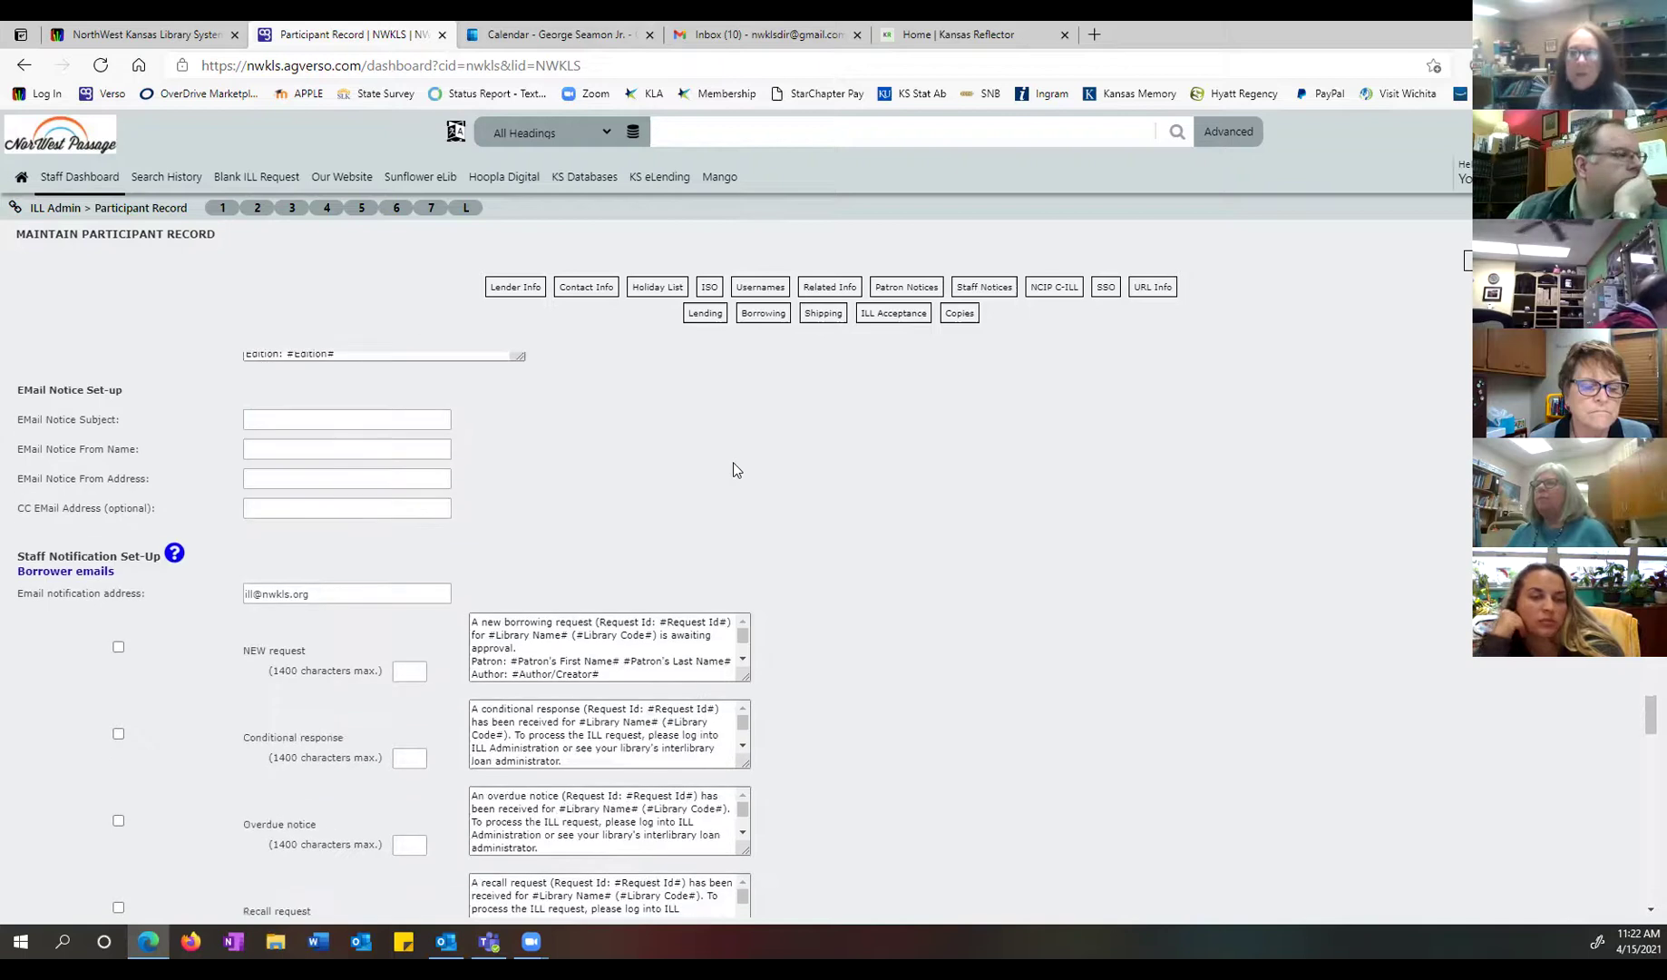
pyautogui.scroll(-1, 734, 469)
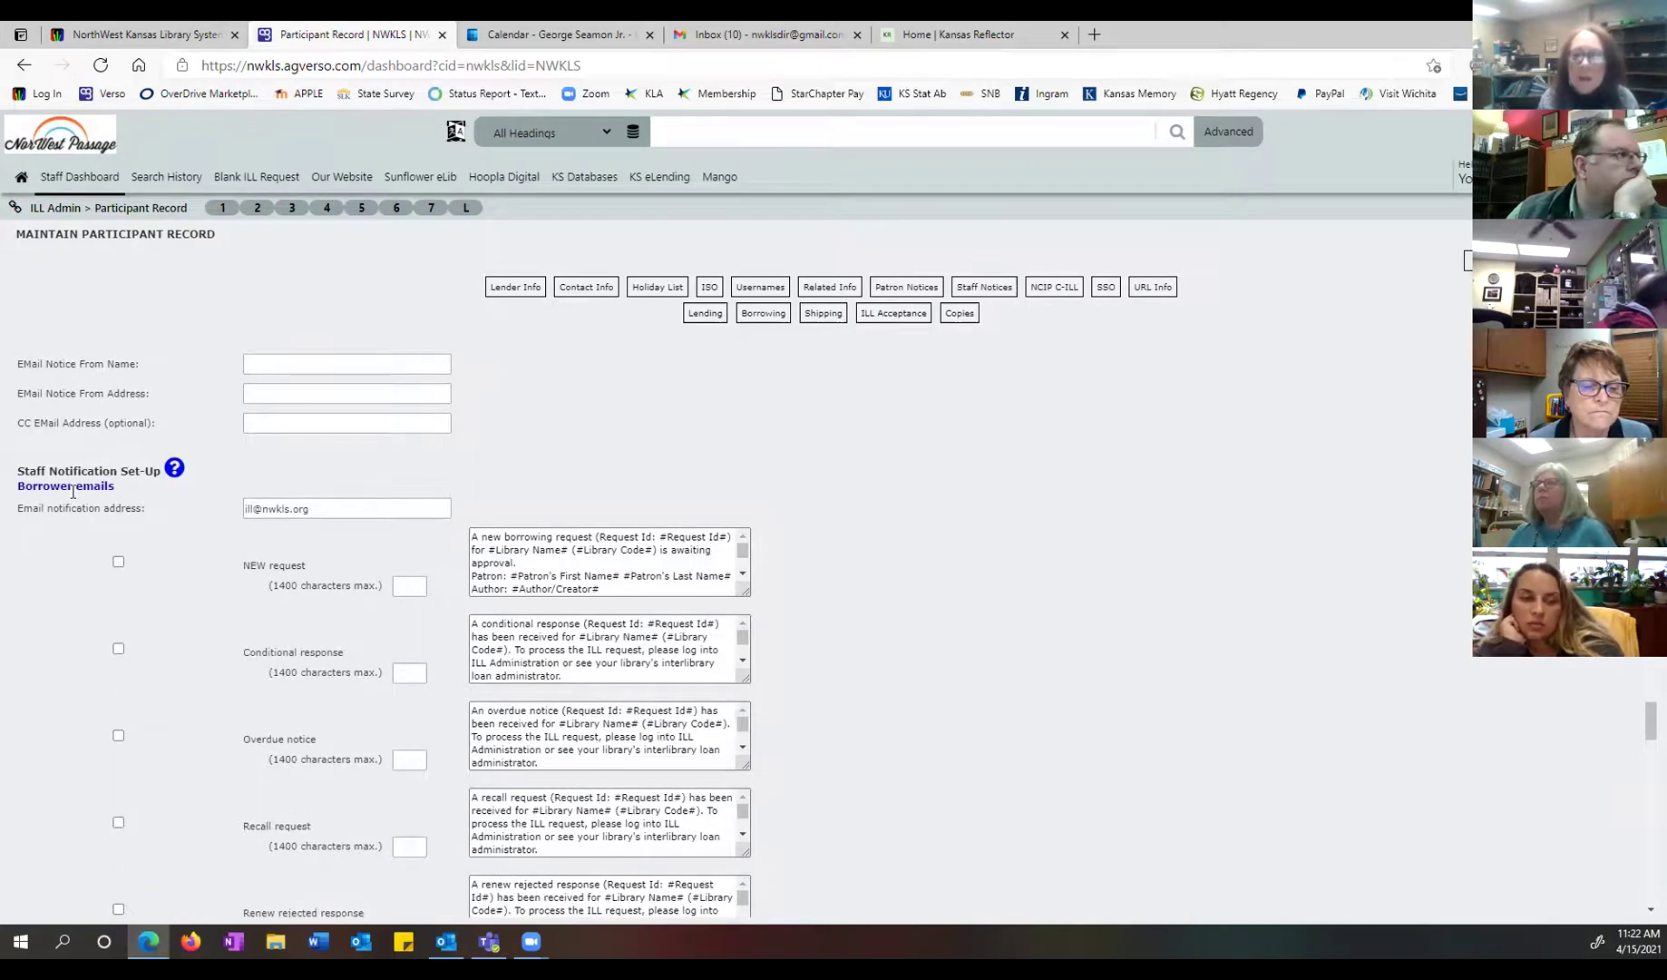
pyautogui.scroll(-7, 693, 521)
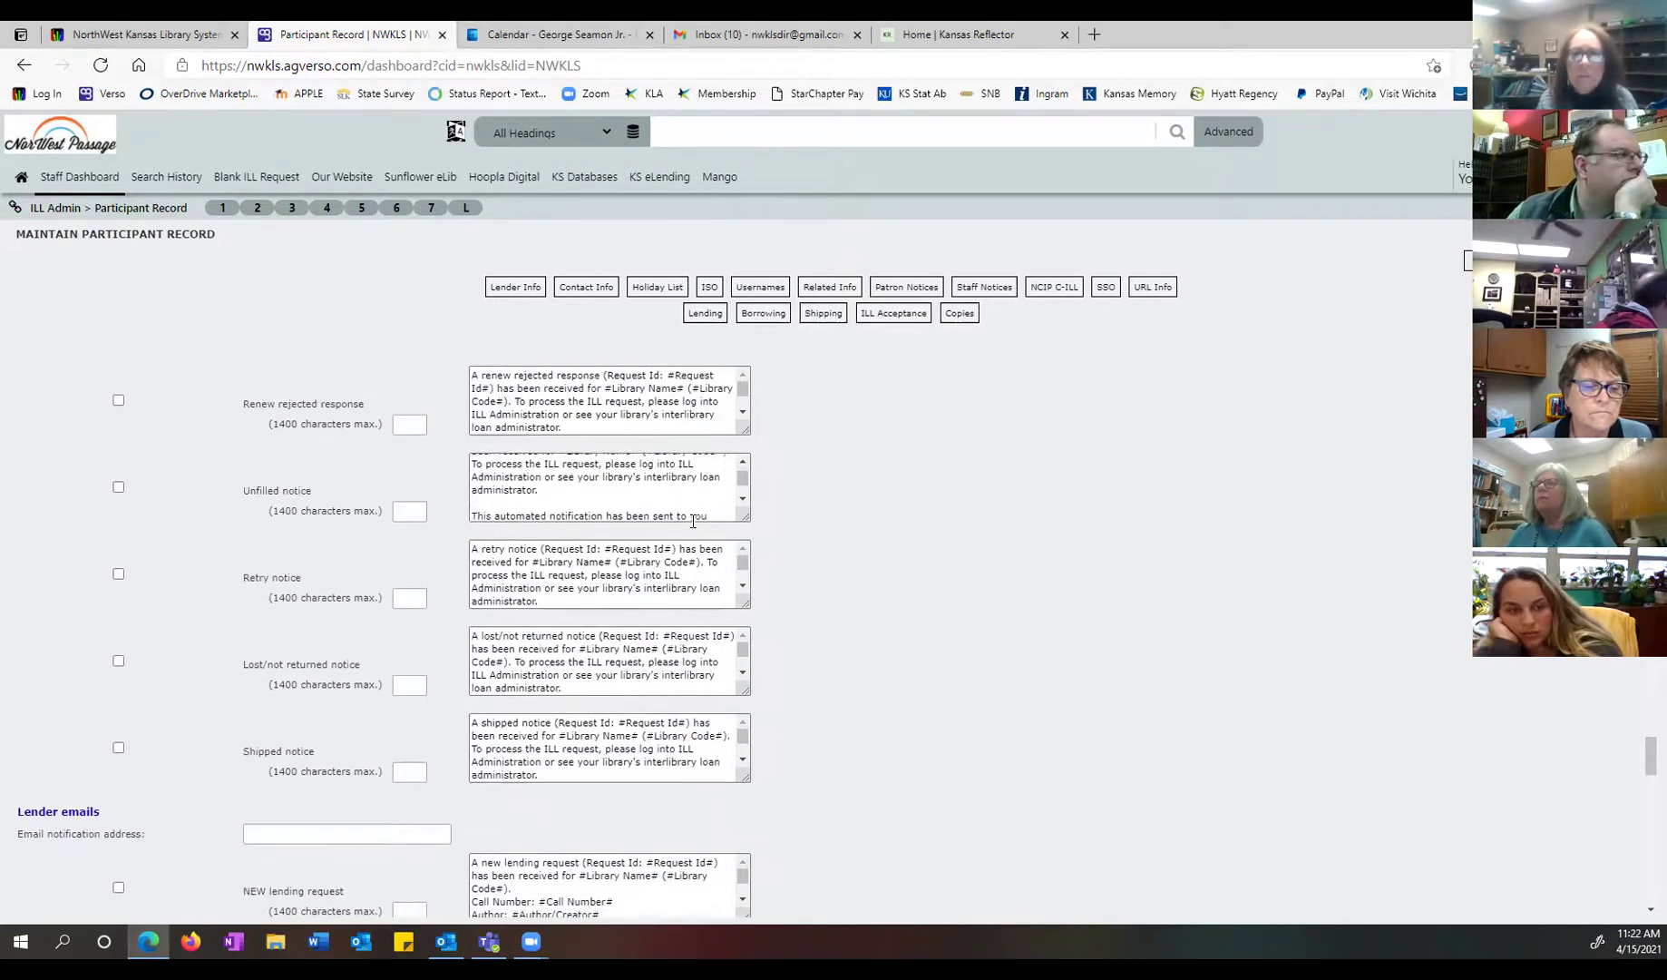
pyautogui.scroll(-20, 822, 535)
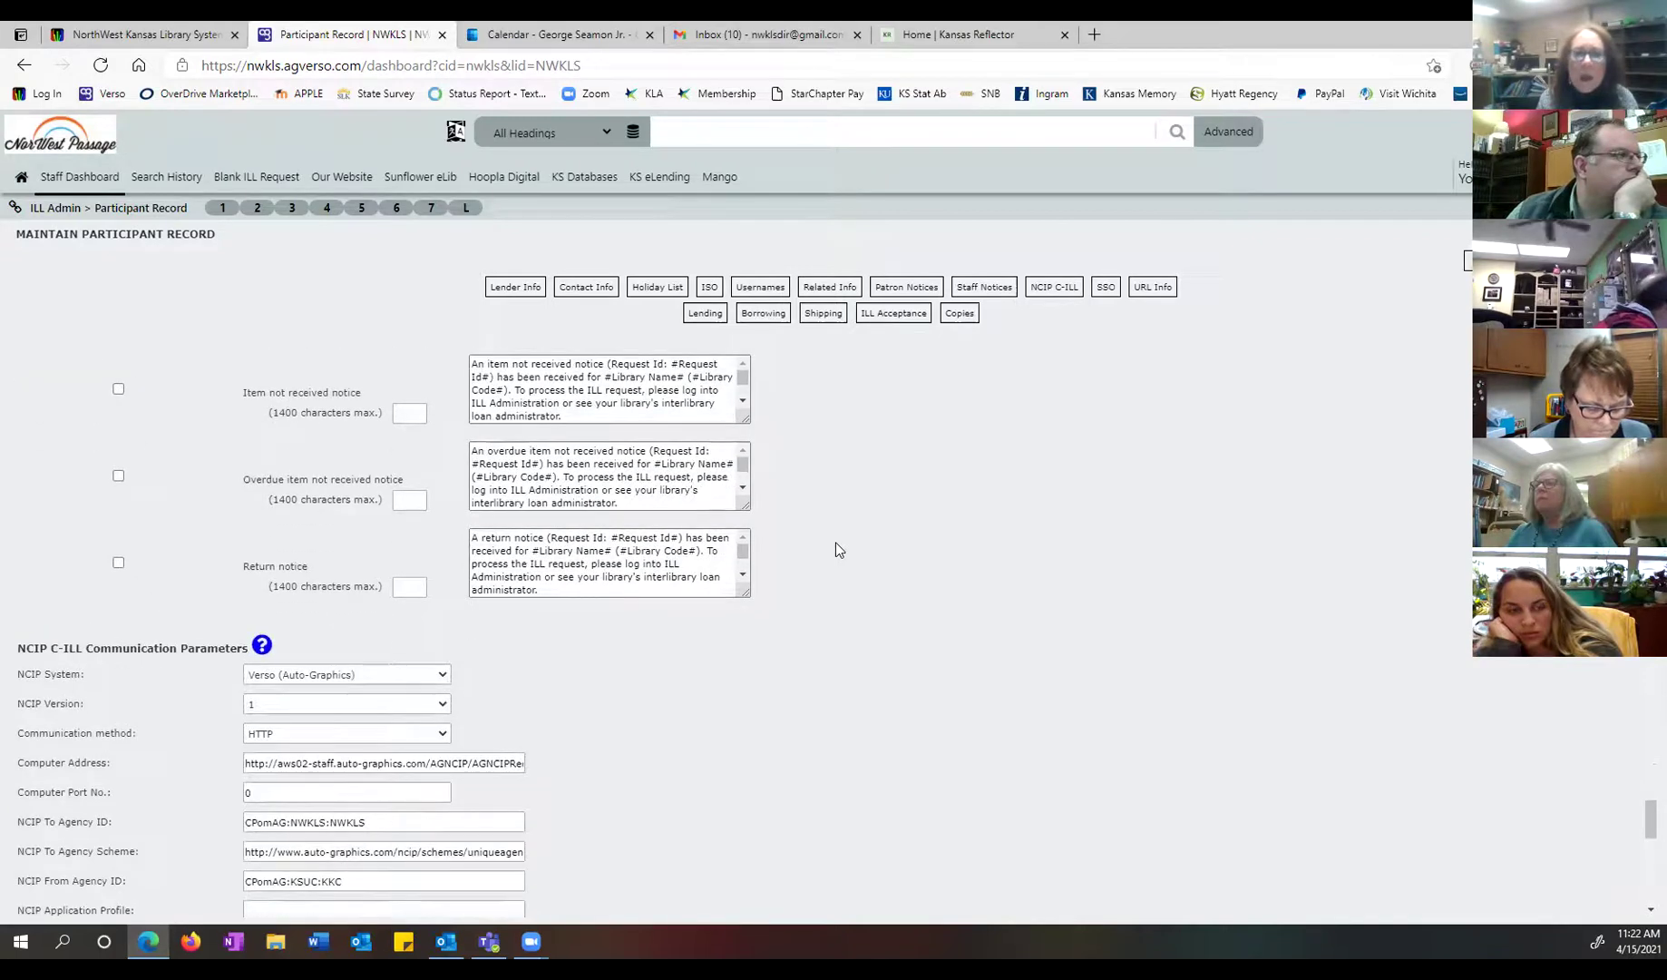
pyautogui.scroll(-3, 838, 549)
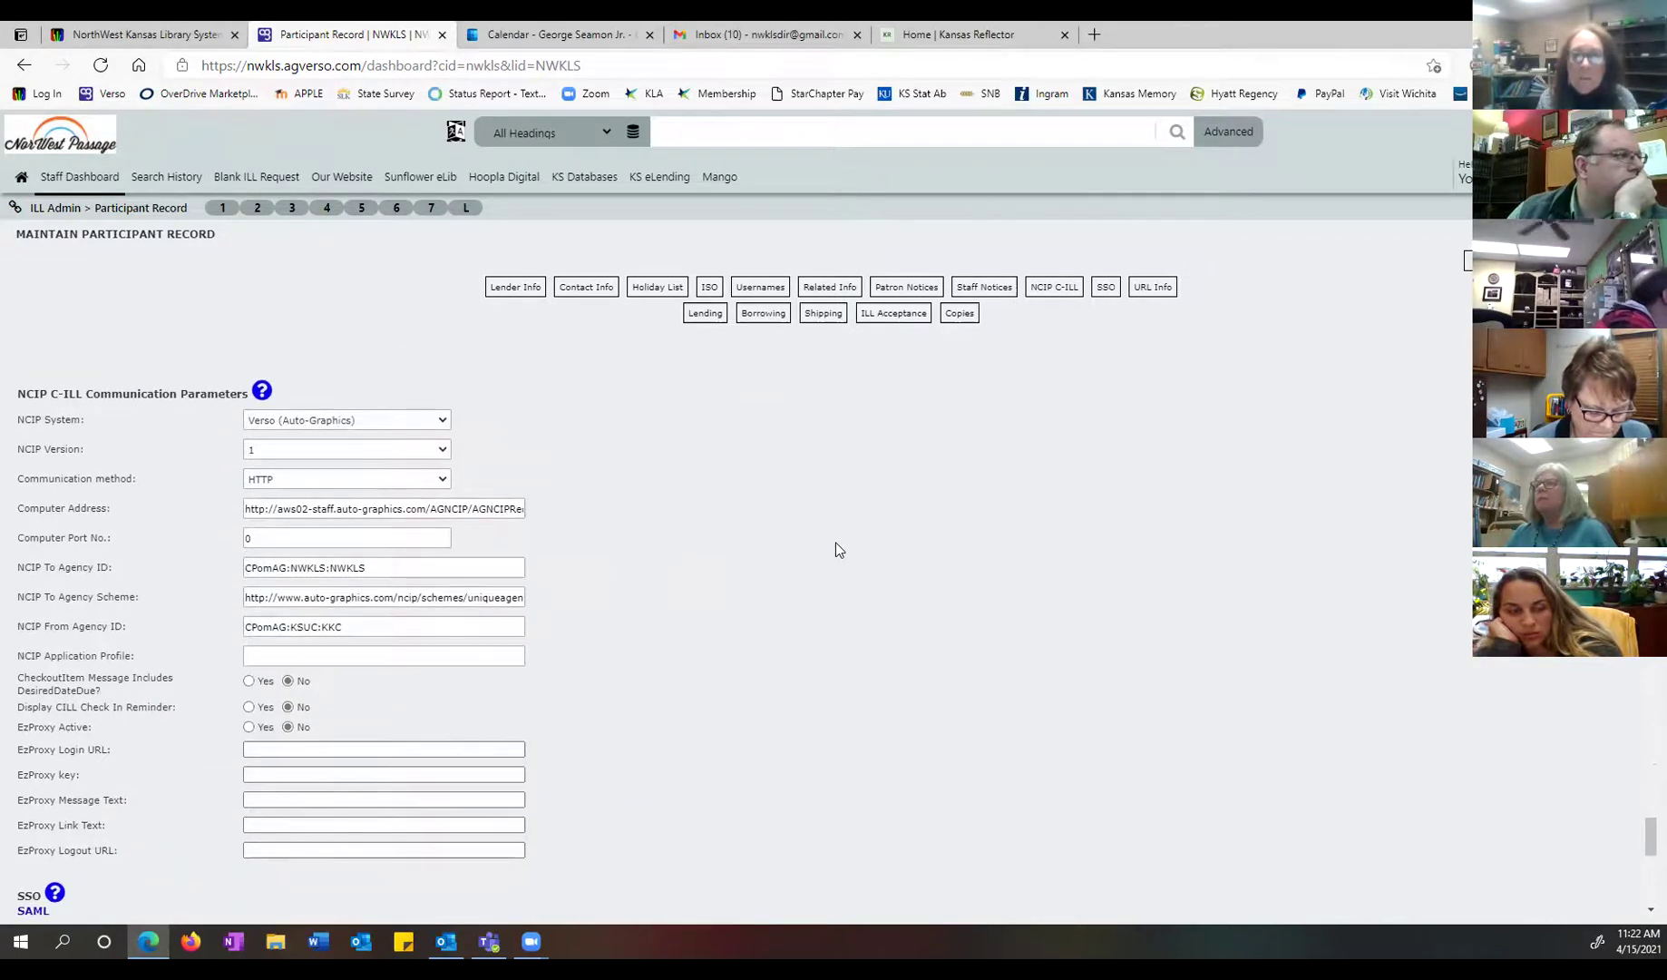
pyautogui.scroll(-7, 839, 550)
pyautogui.scroll(-2, 838, 549)
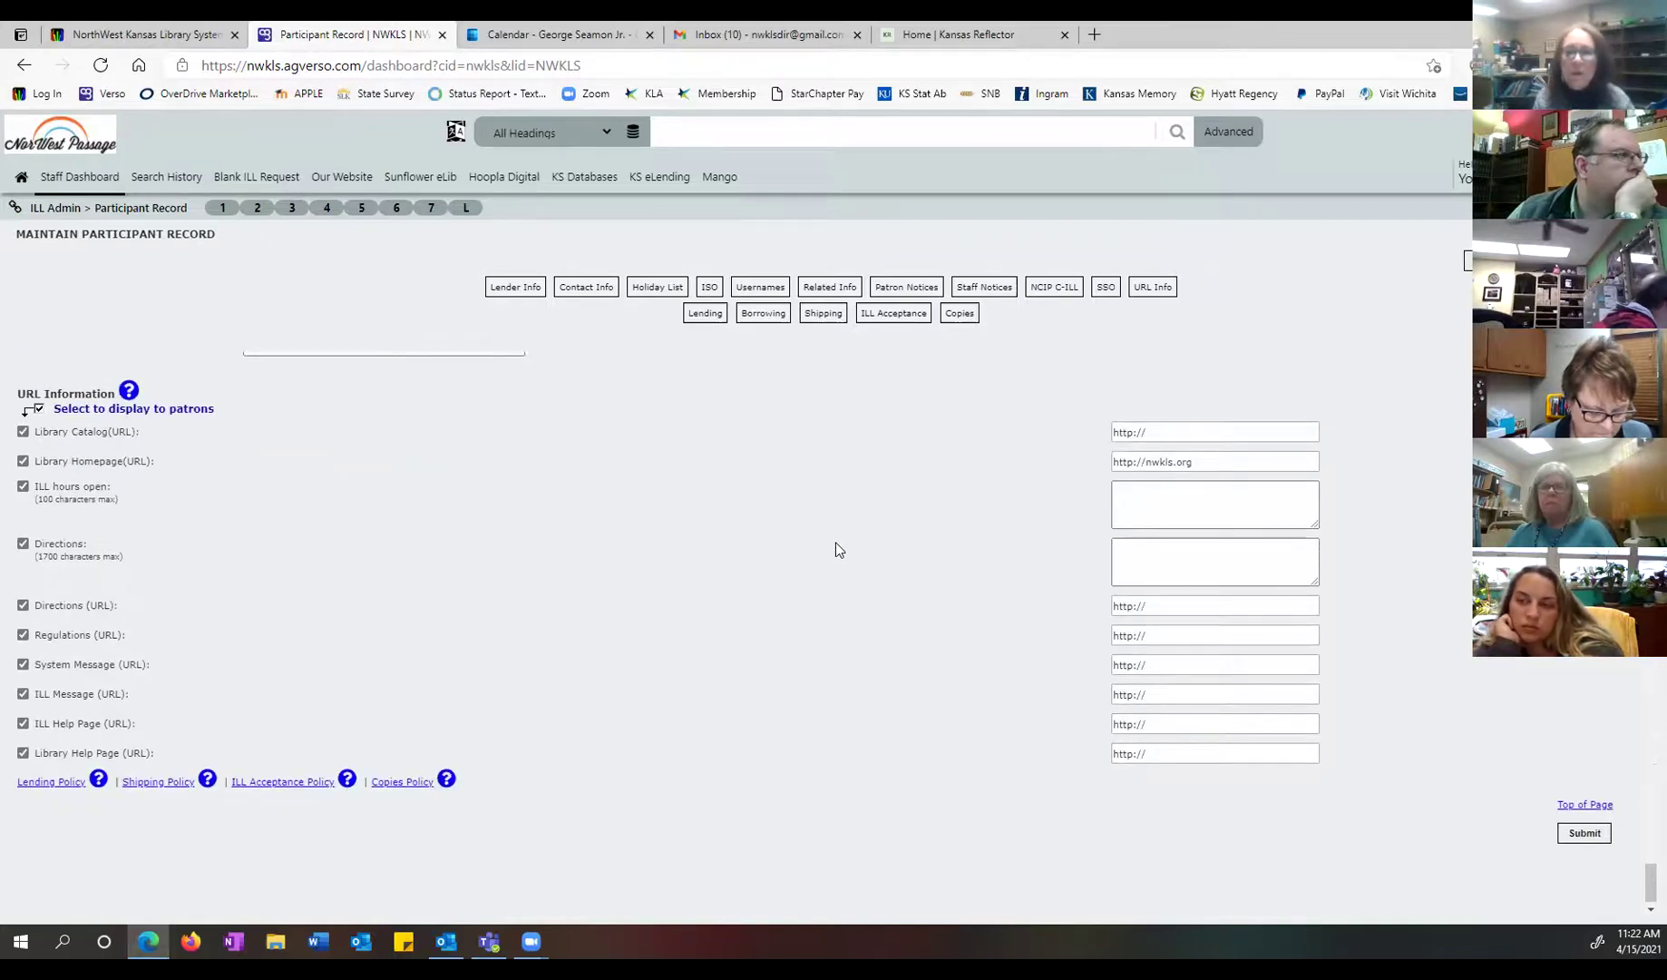
# Step: Return to Patron Notification Set-up and view the ILL Status choices for the first notice without changing it
pyautogui.scroll(10, 838, 549)
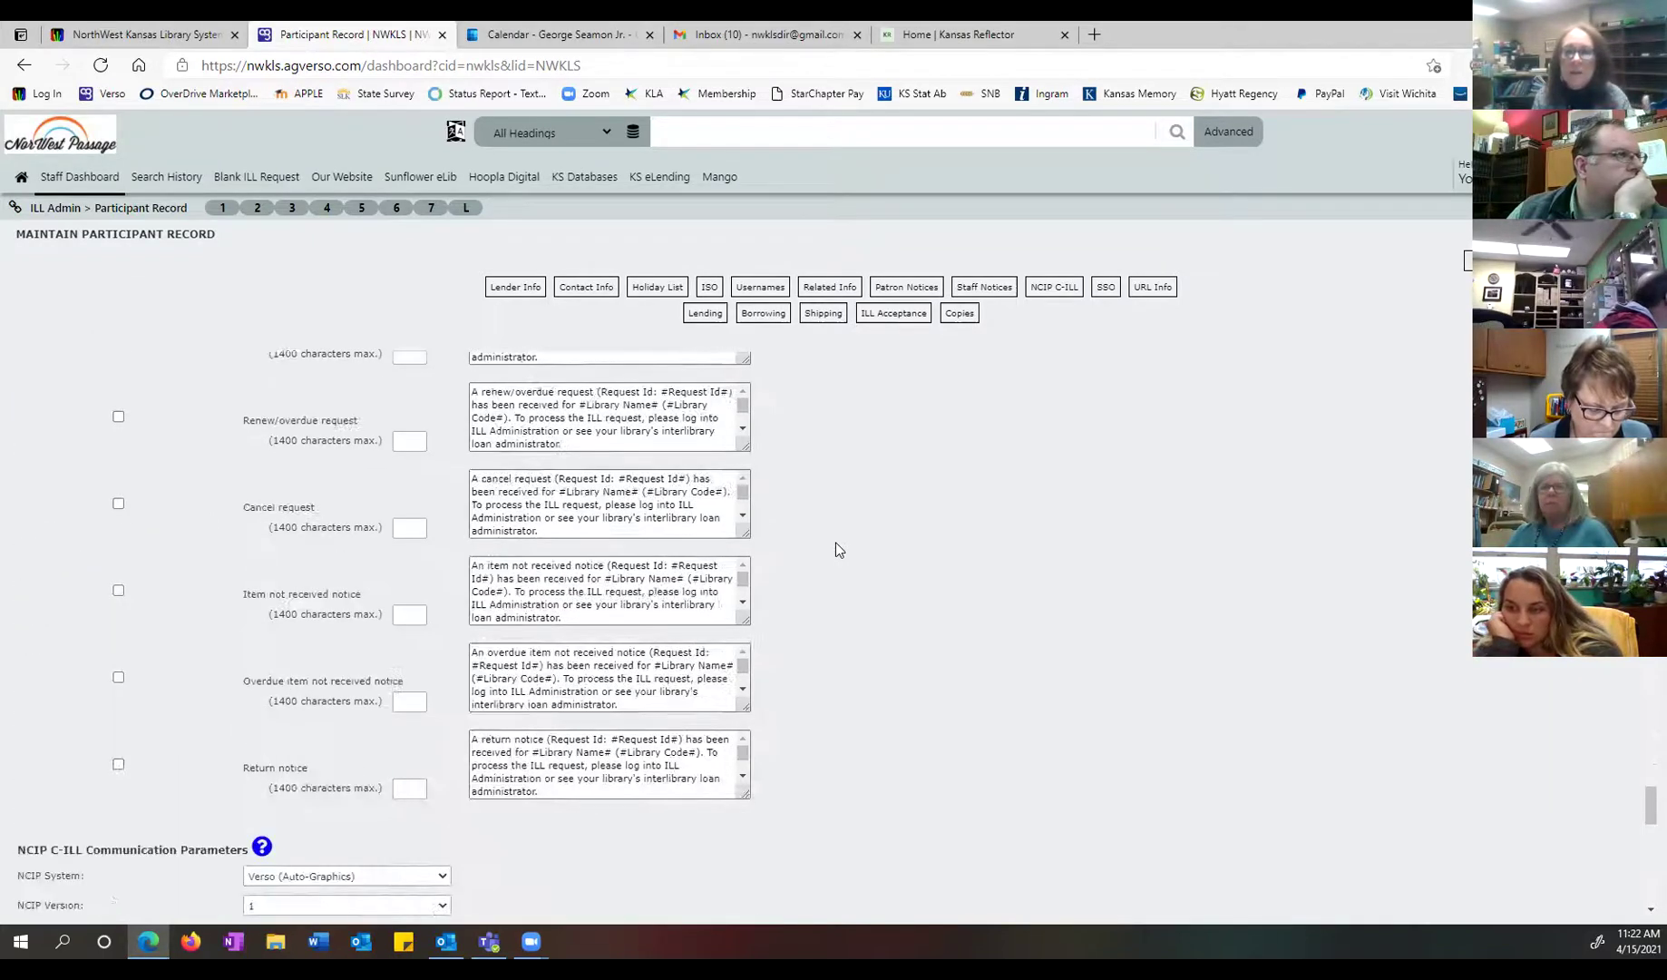
pyautogui.scroll(-8, 838, 550)
pyautogui.scroll(-2, 838, 549)
pyautogui.scroll(8, 838, 550)
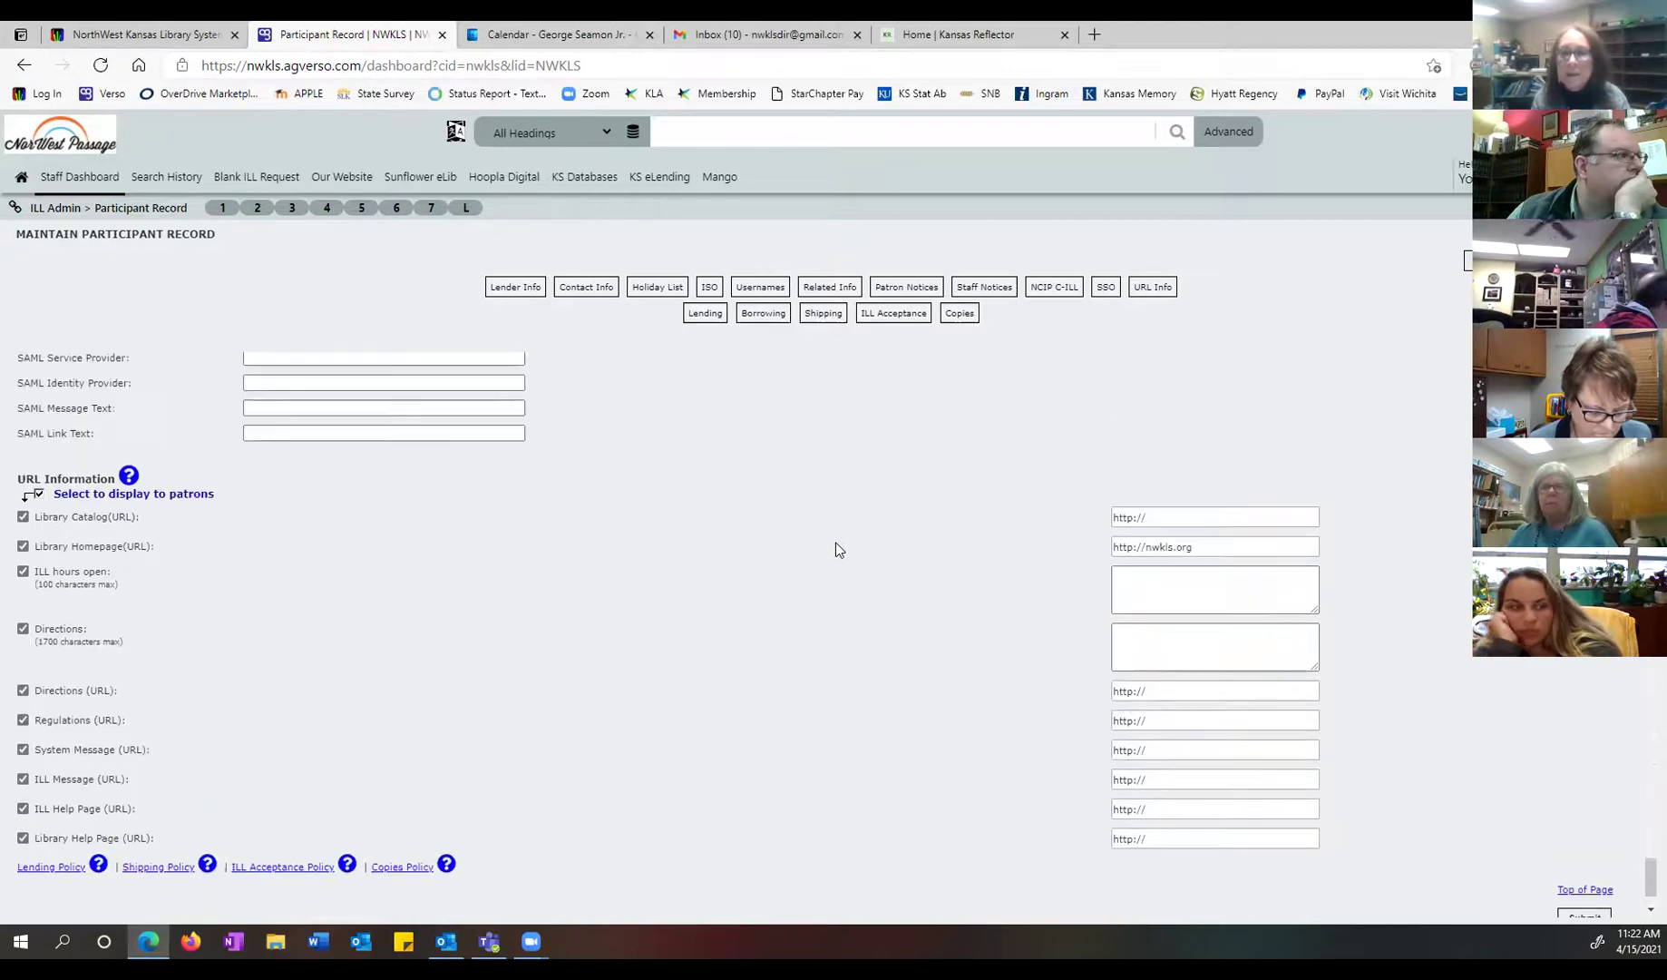
pyautogui.scroll(10, 838, 550)
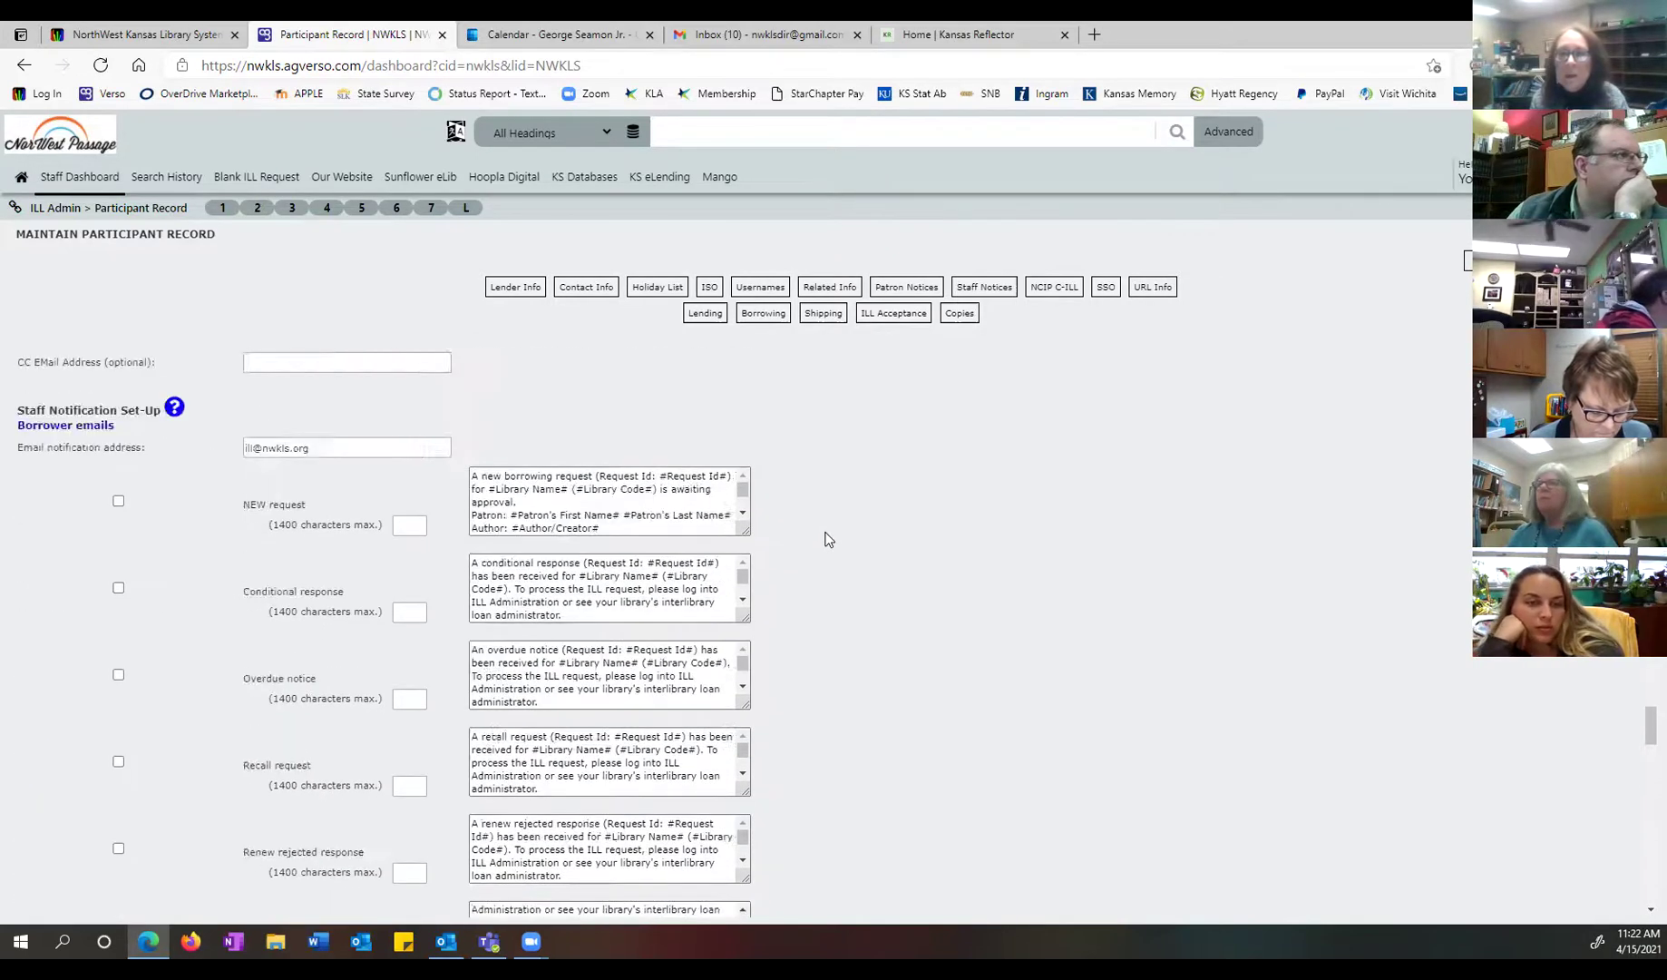
pyautogui.scroll(5, 826, 539)
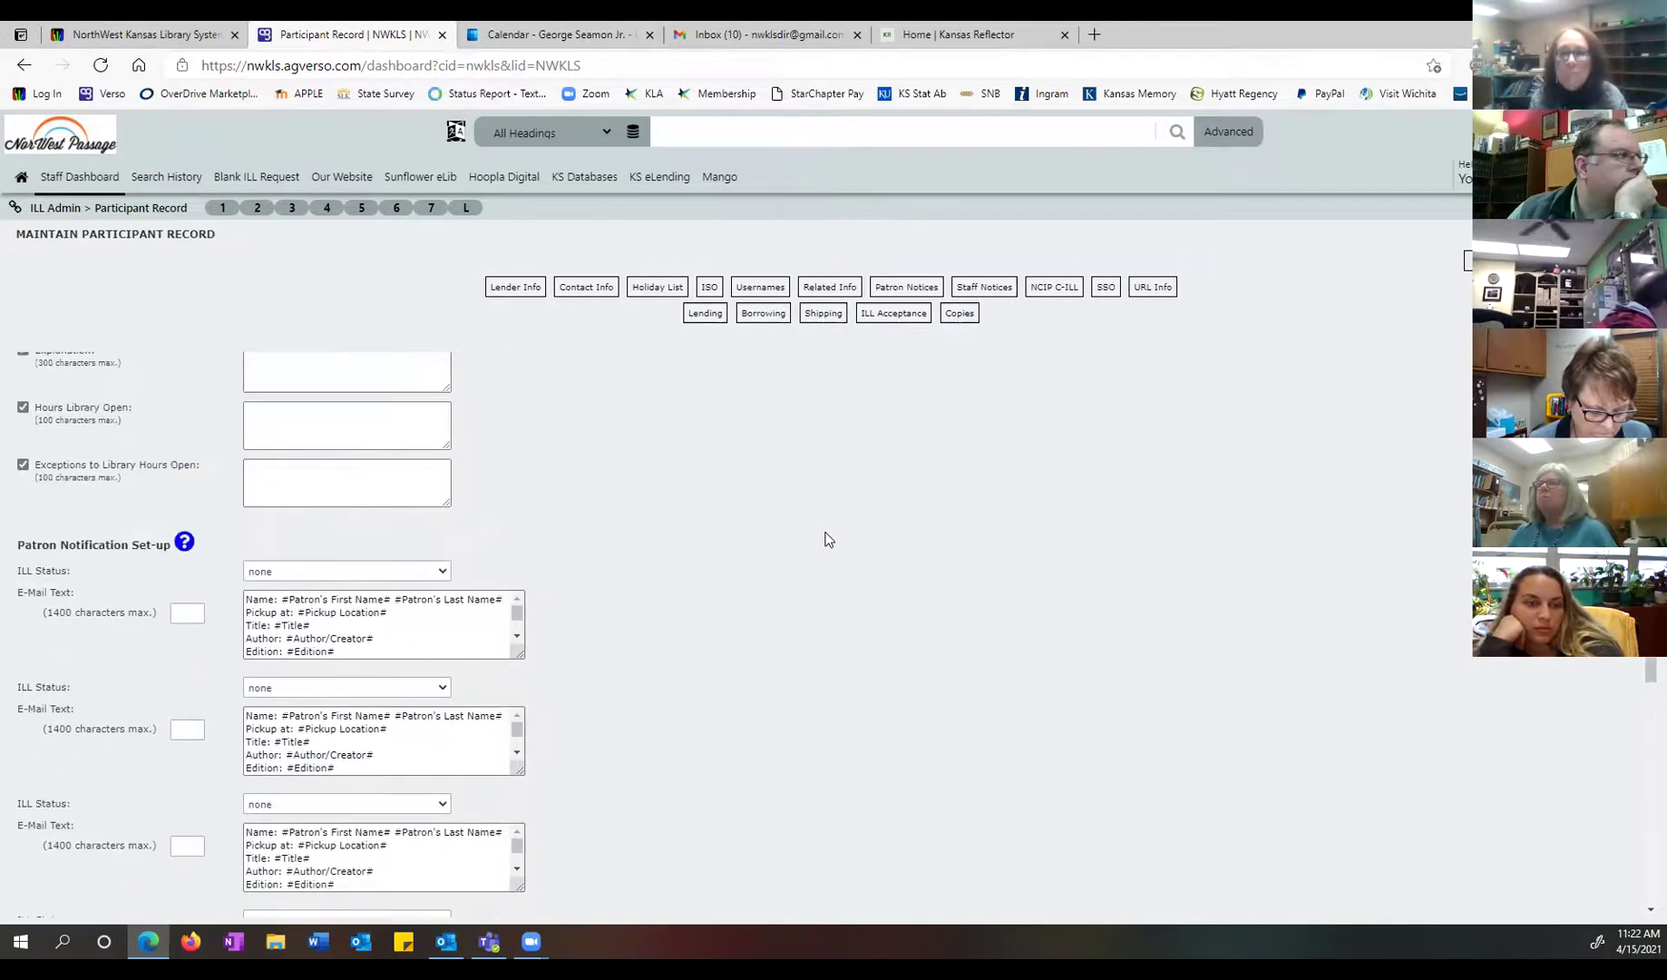
pyautogui.scroll(-2, 826, 540)
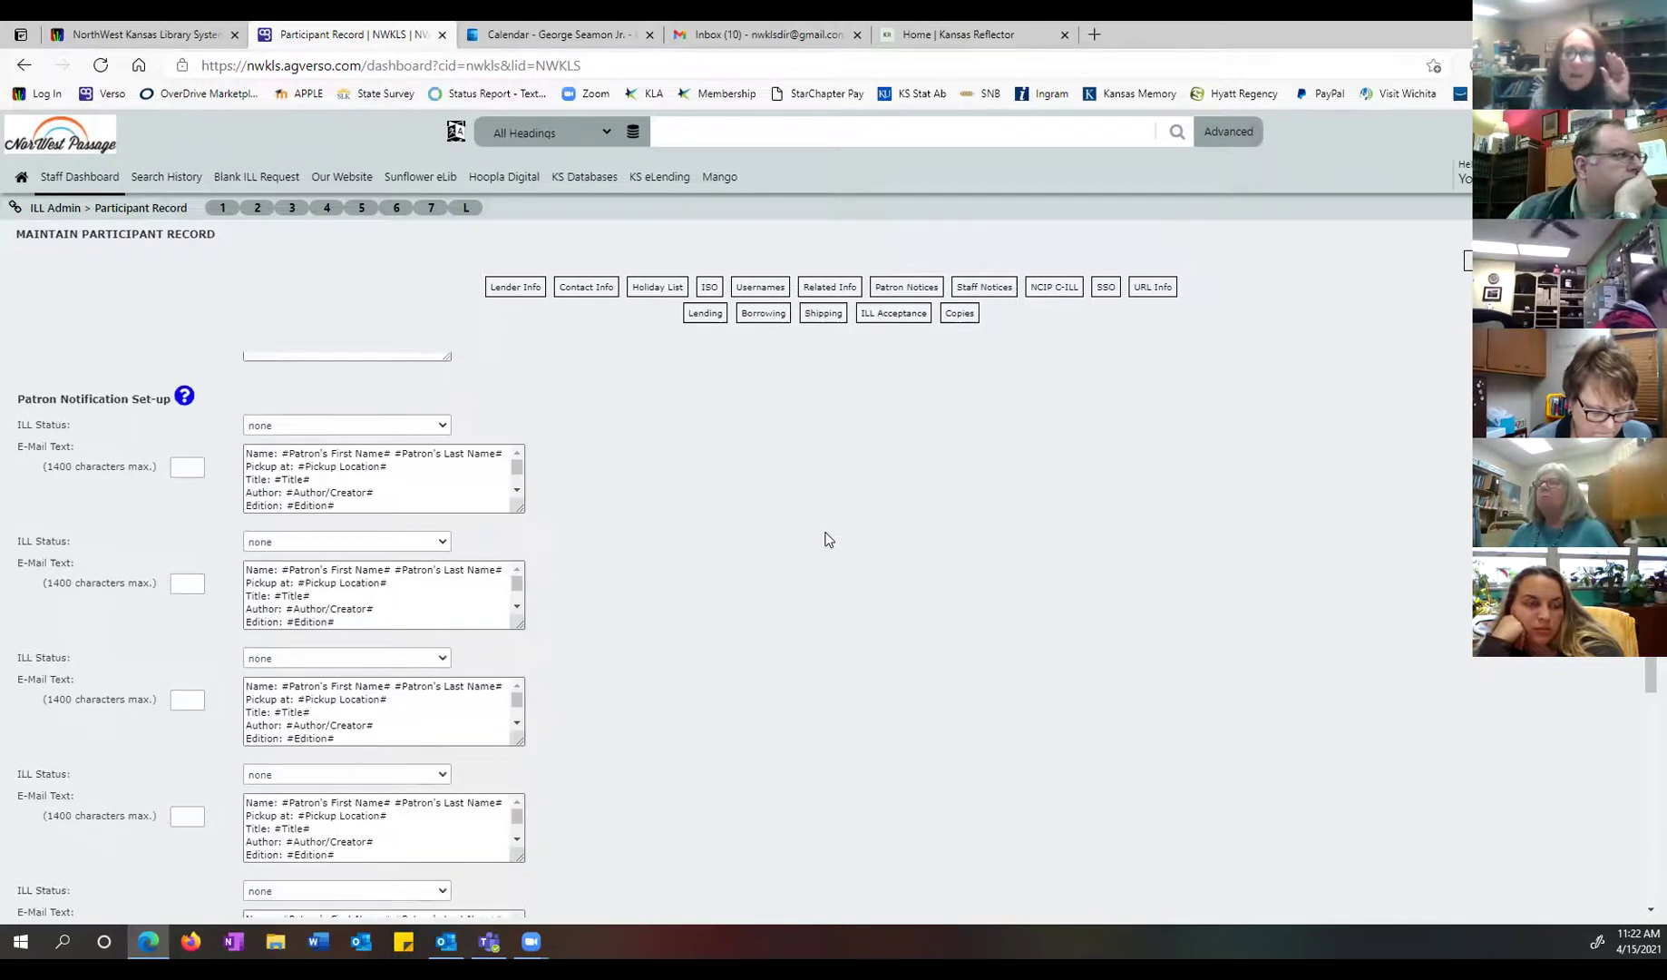
pyautogui.scroll(1, 498, 496)
pyautogui.click(443, 488)
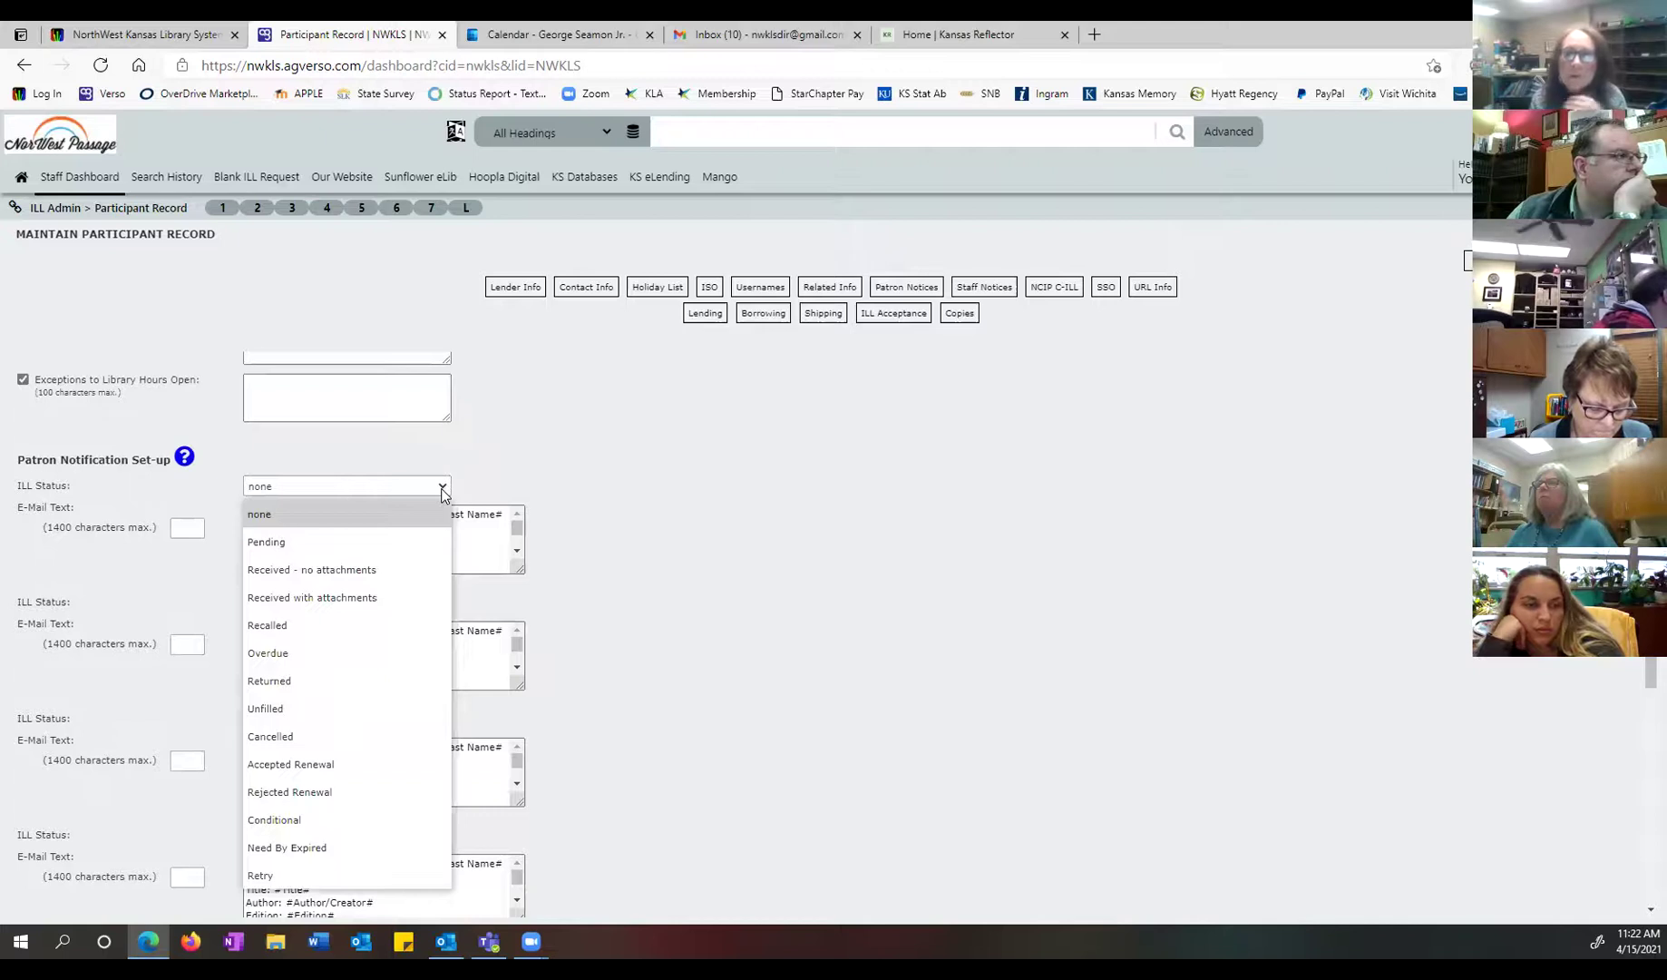
pyautogui.click(444, 493)
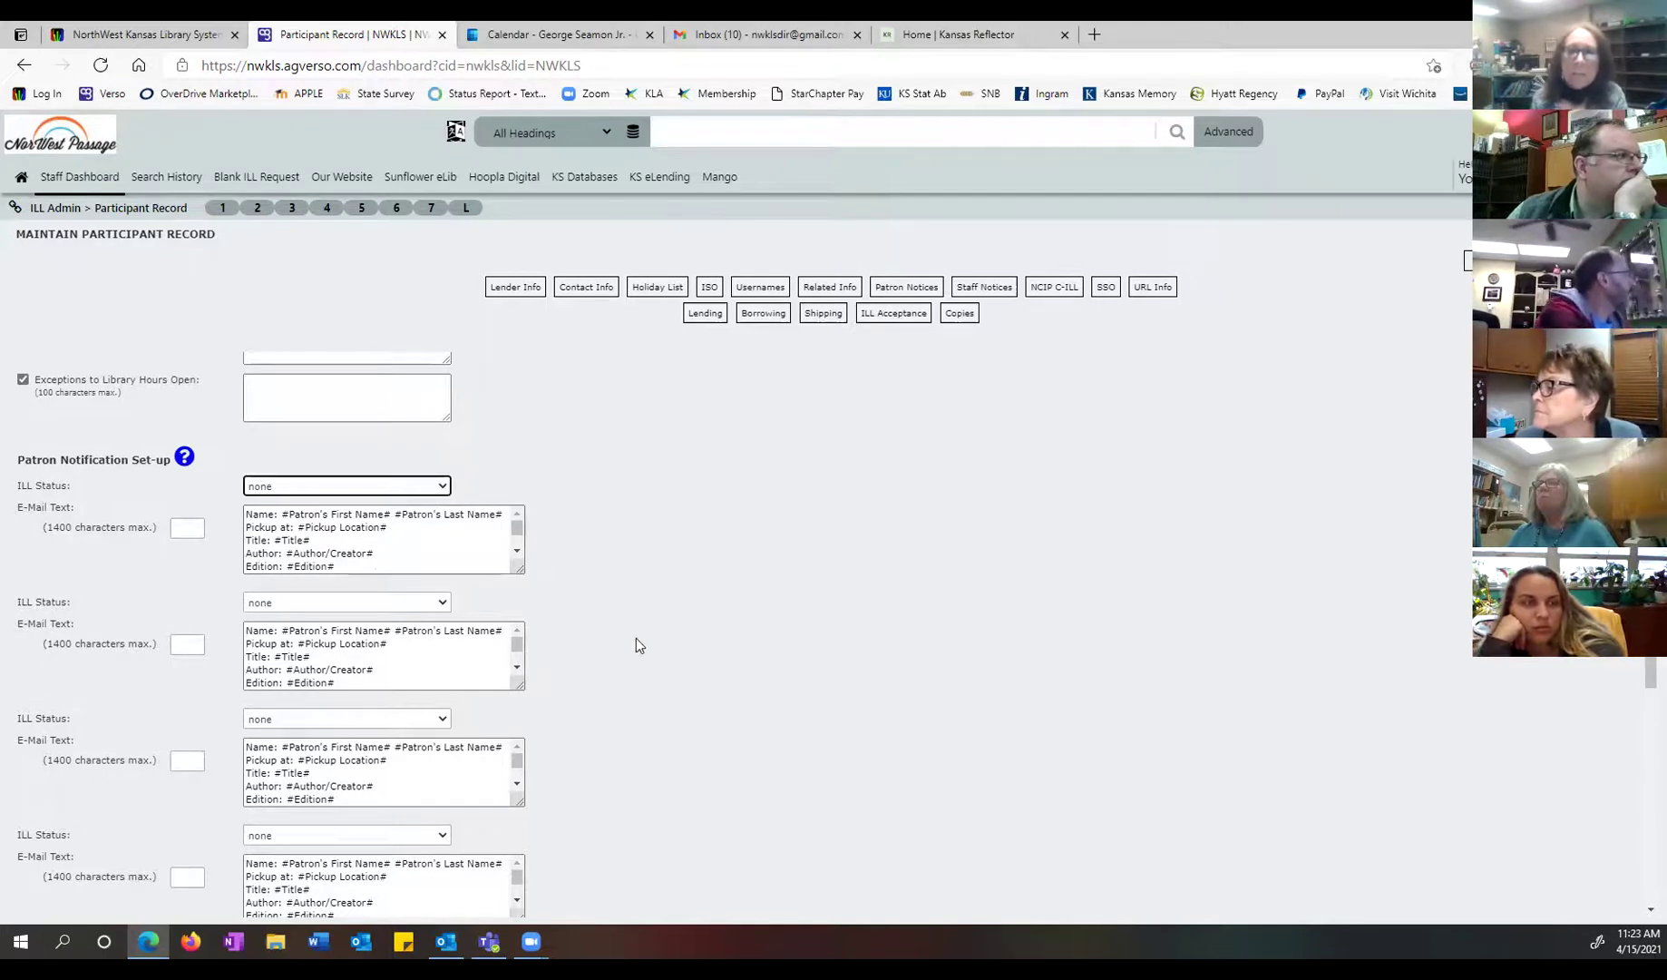
# Step: Look over the patron notice email templates and review which ILL statuses the first template can be assigned
pyautogui.scroll(-1, 635, 639)
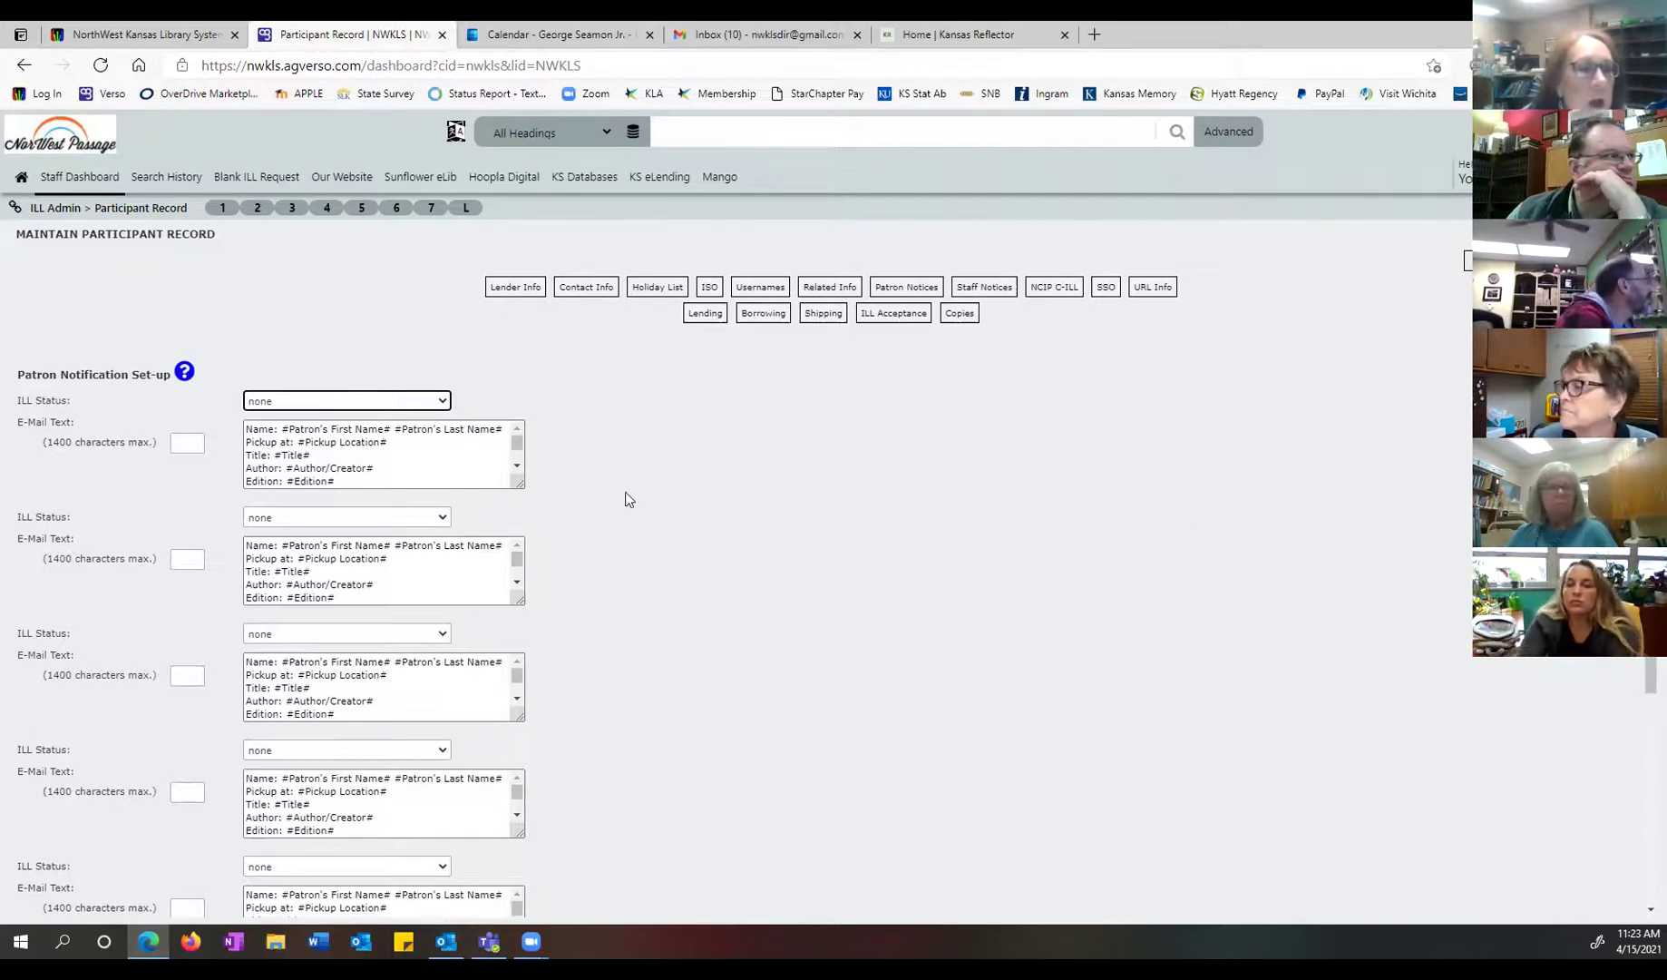
pyautogui.scroll(-5, 625, 497)
pyautogui.scroll(5, 625, 497)
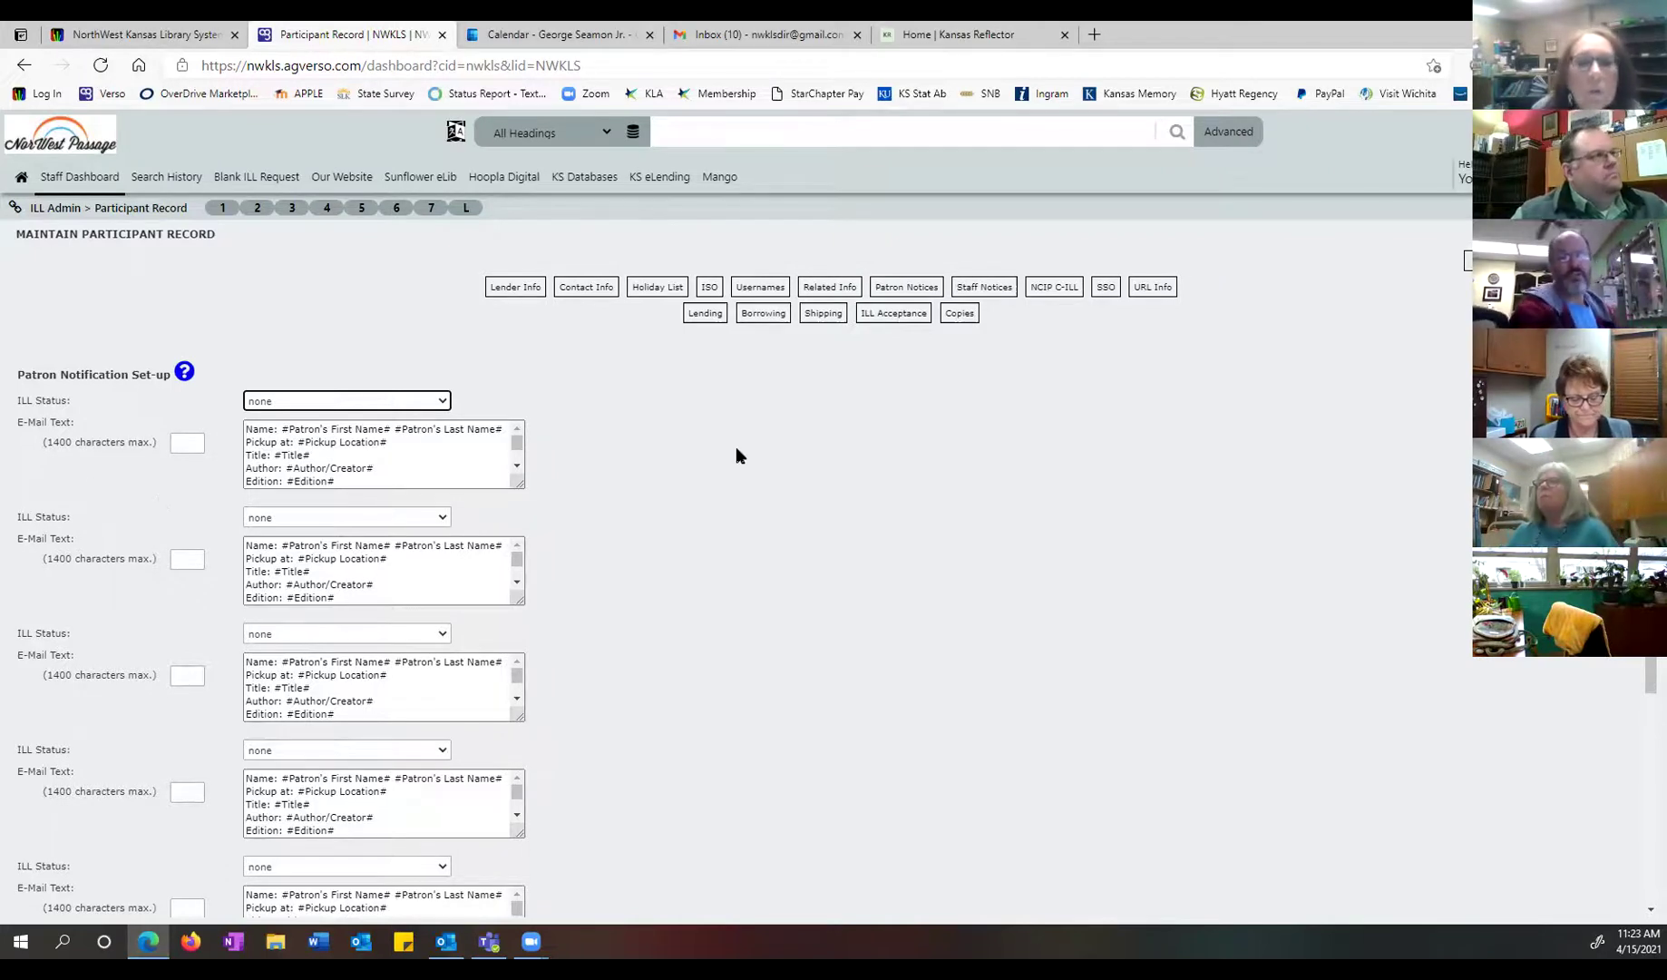
pyautogui.click(444, 404)
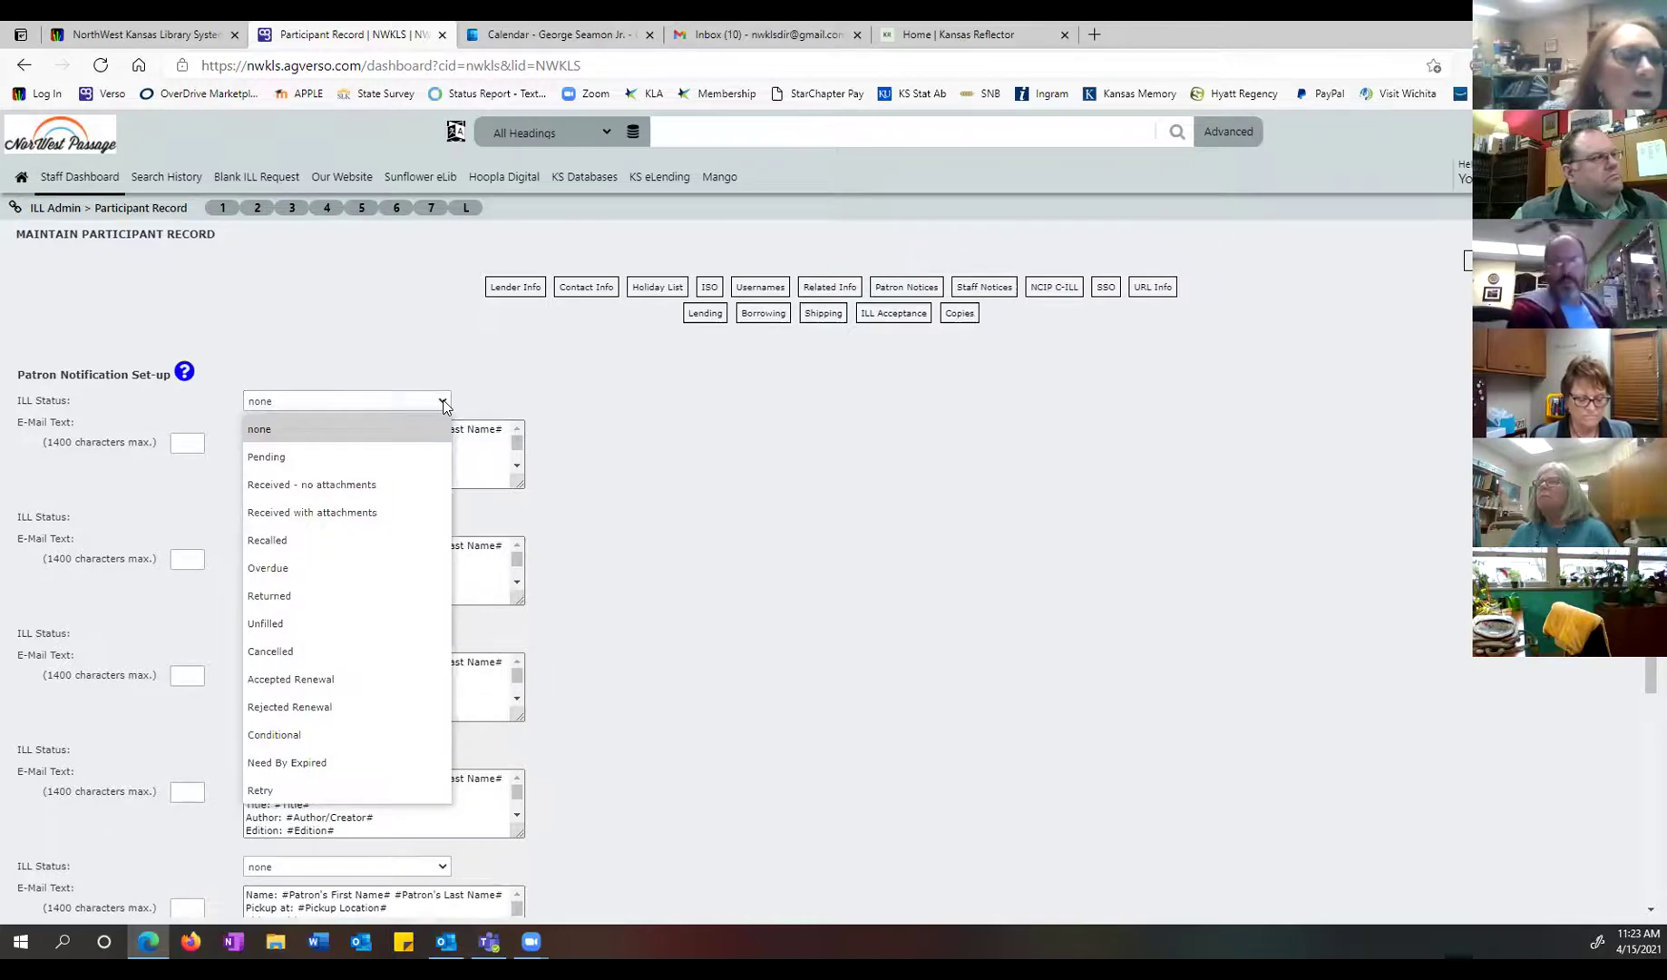
pyautogui.click(444, 404)
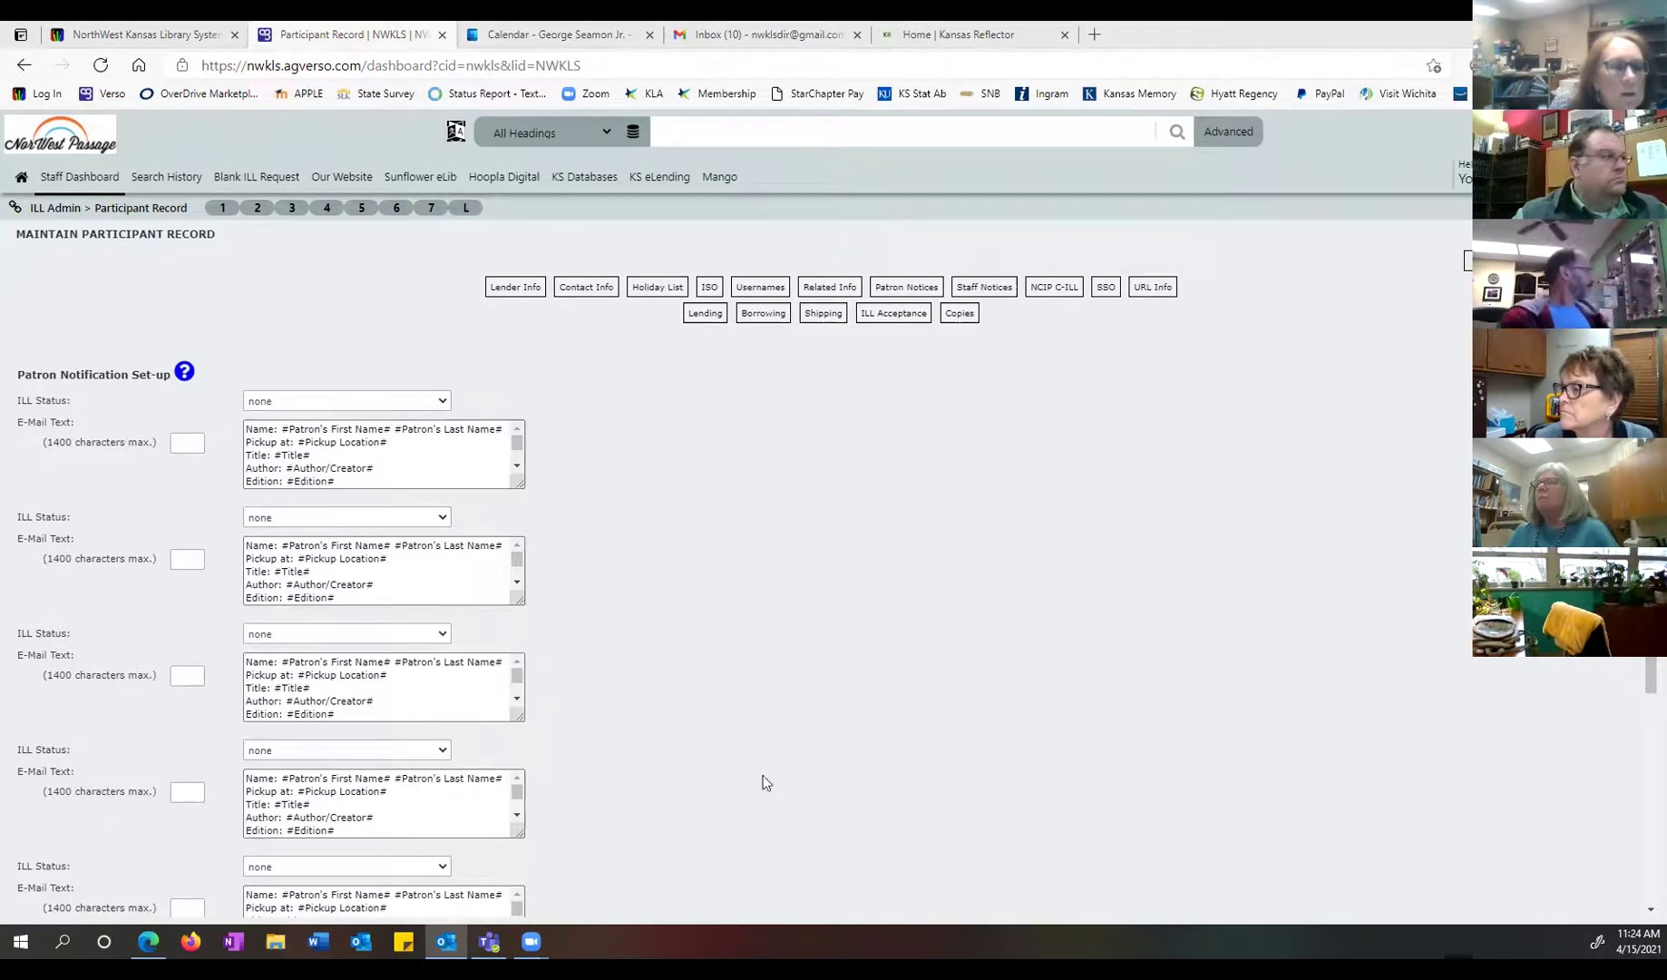
# Step: Re-examine the patron notice blocks and the first block's list of ILL statuses, leaving the selection at none
pyautogui.scroll(-3, 76, 428)
pyautogui.scroll(3, 76, 428)
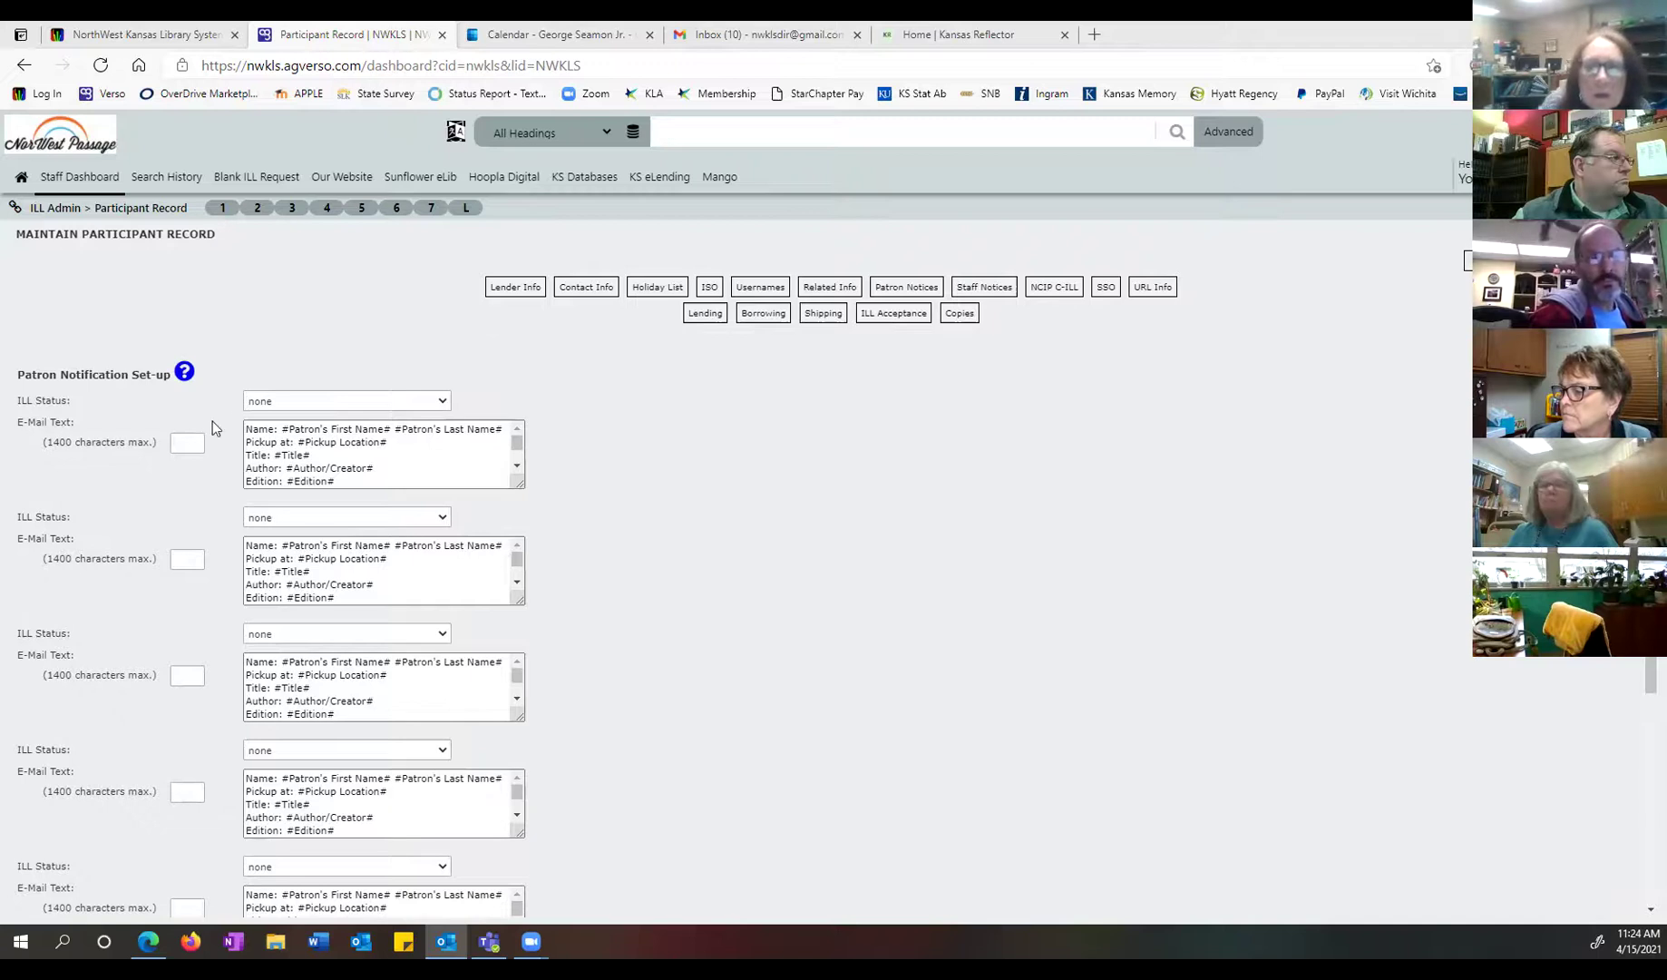
pyautogui.click(276, 400)
pyautogui.click(277, 402)
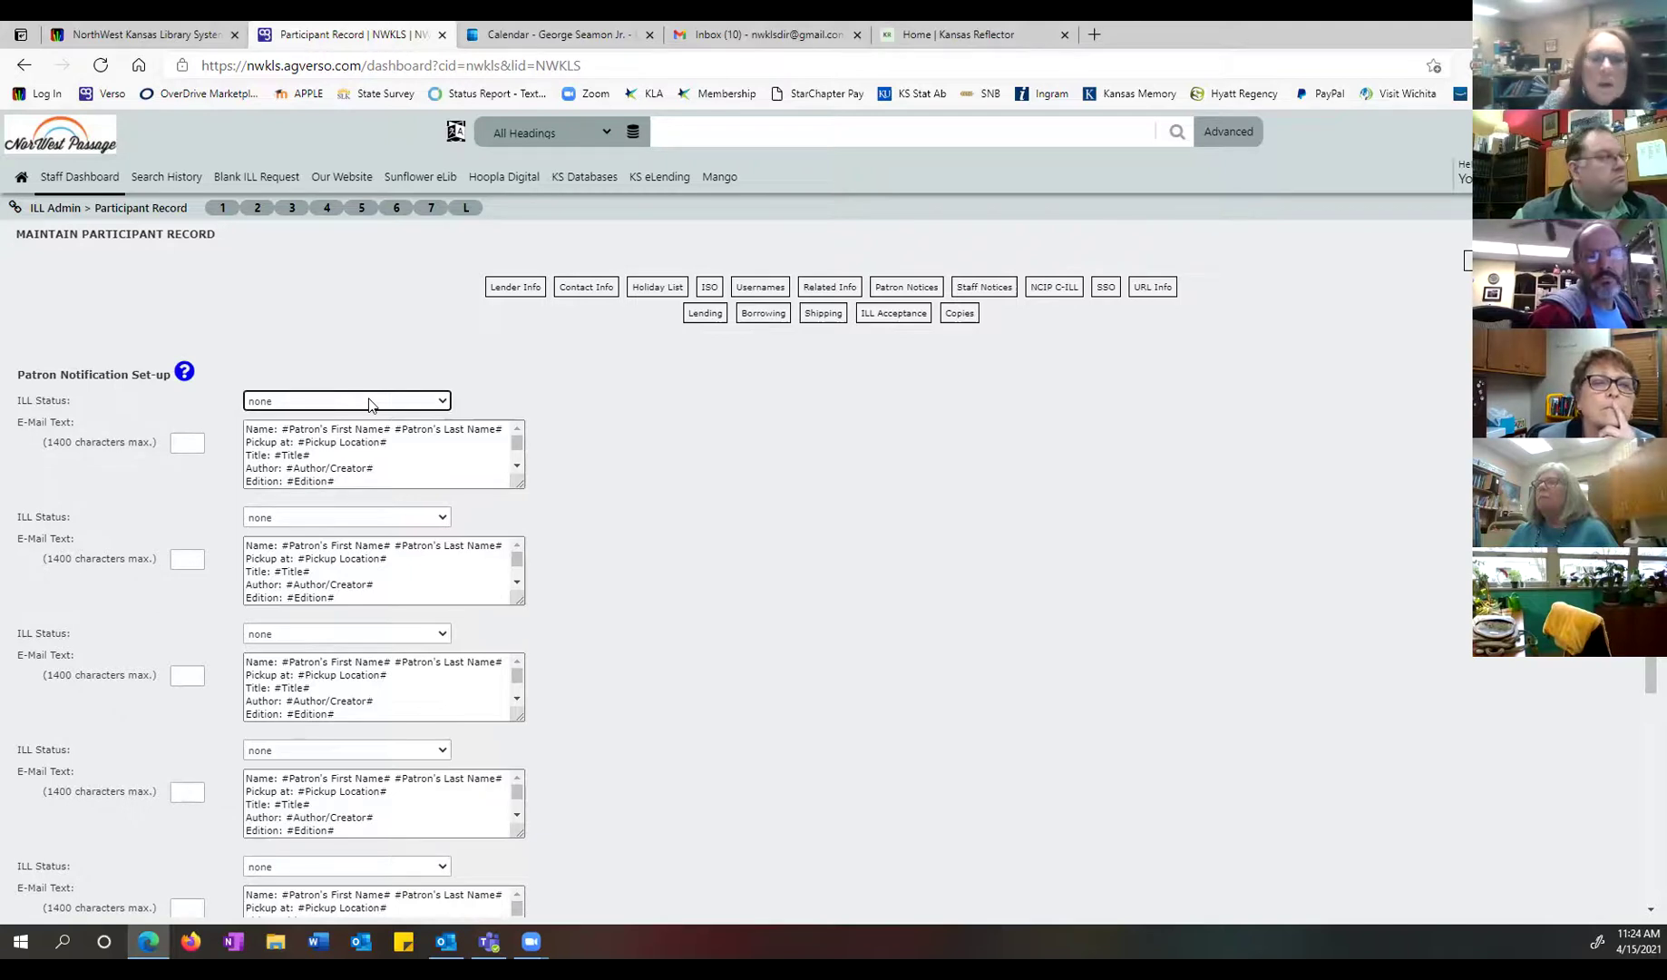
pyautogui.click(441, 402)
pyautogui.click(441, 402)
pyautogui.click(441, 402)
pyautogui.click(441, 402)
pyautogui.scroll(-1, 441, 402)
pyautogui.scroll(1, 440, 401)
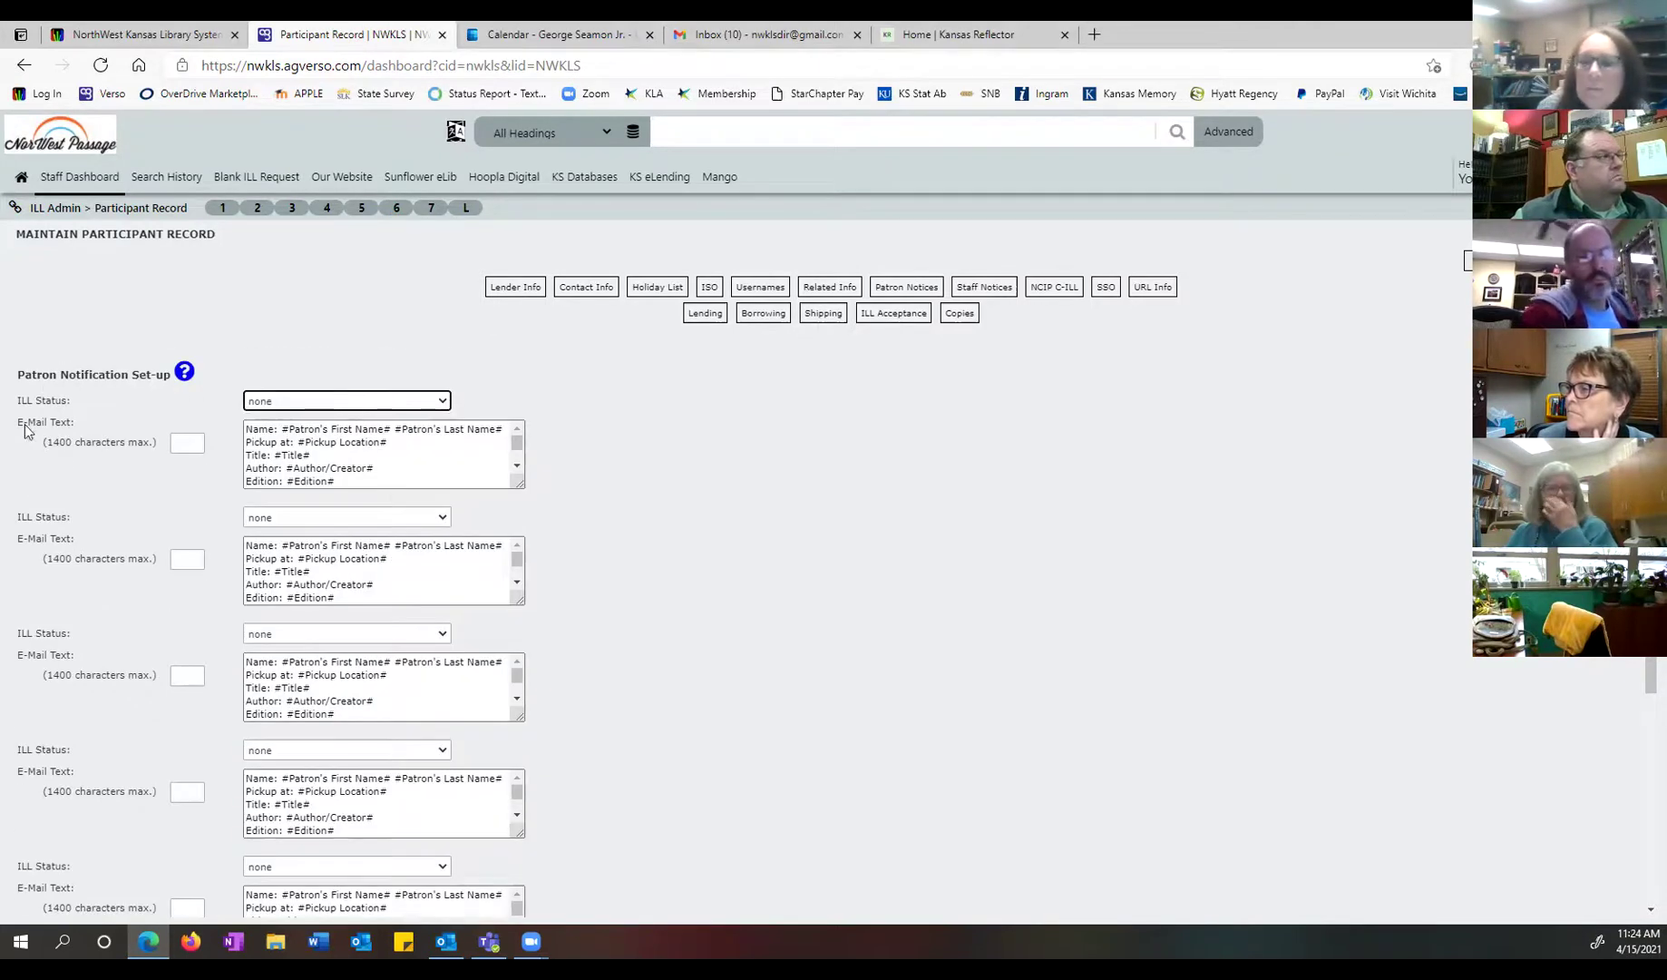
pyautogui.click(441, 401)
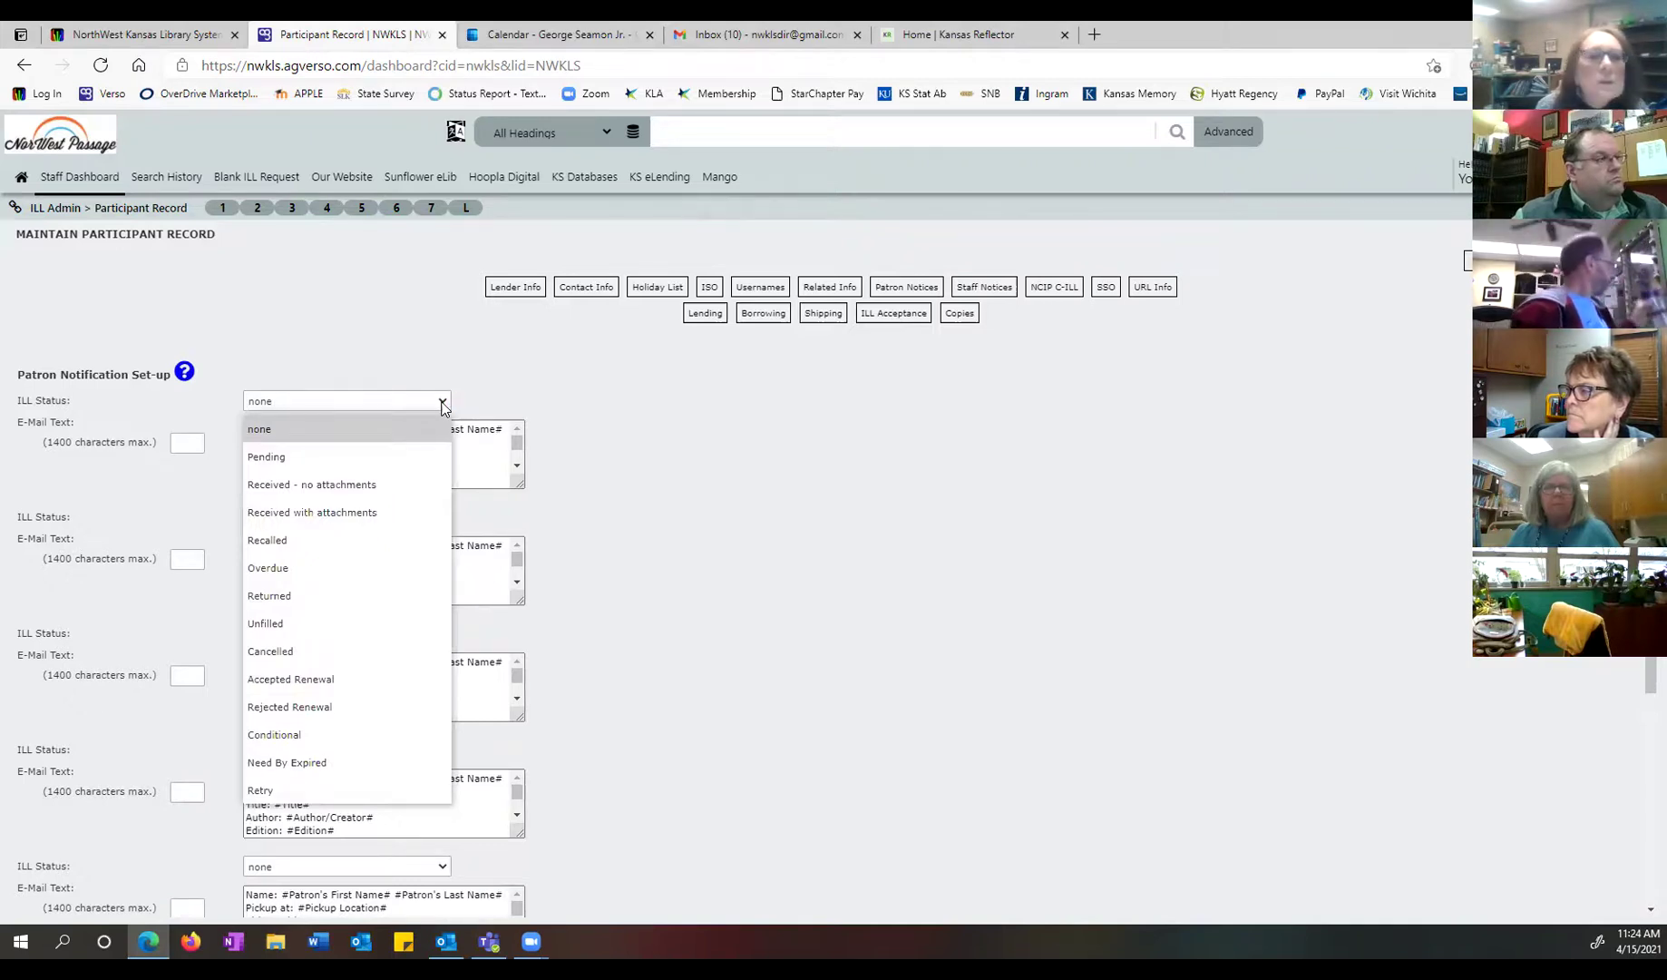
pyautogui.click(441, 402)
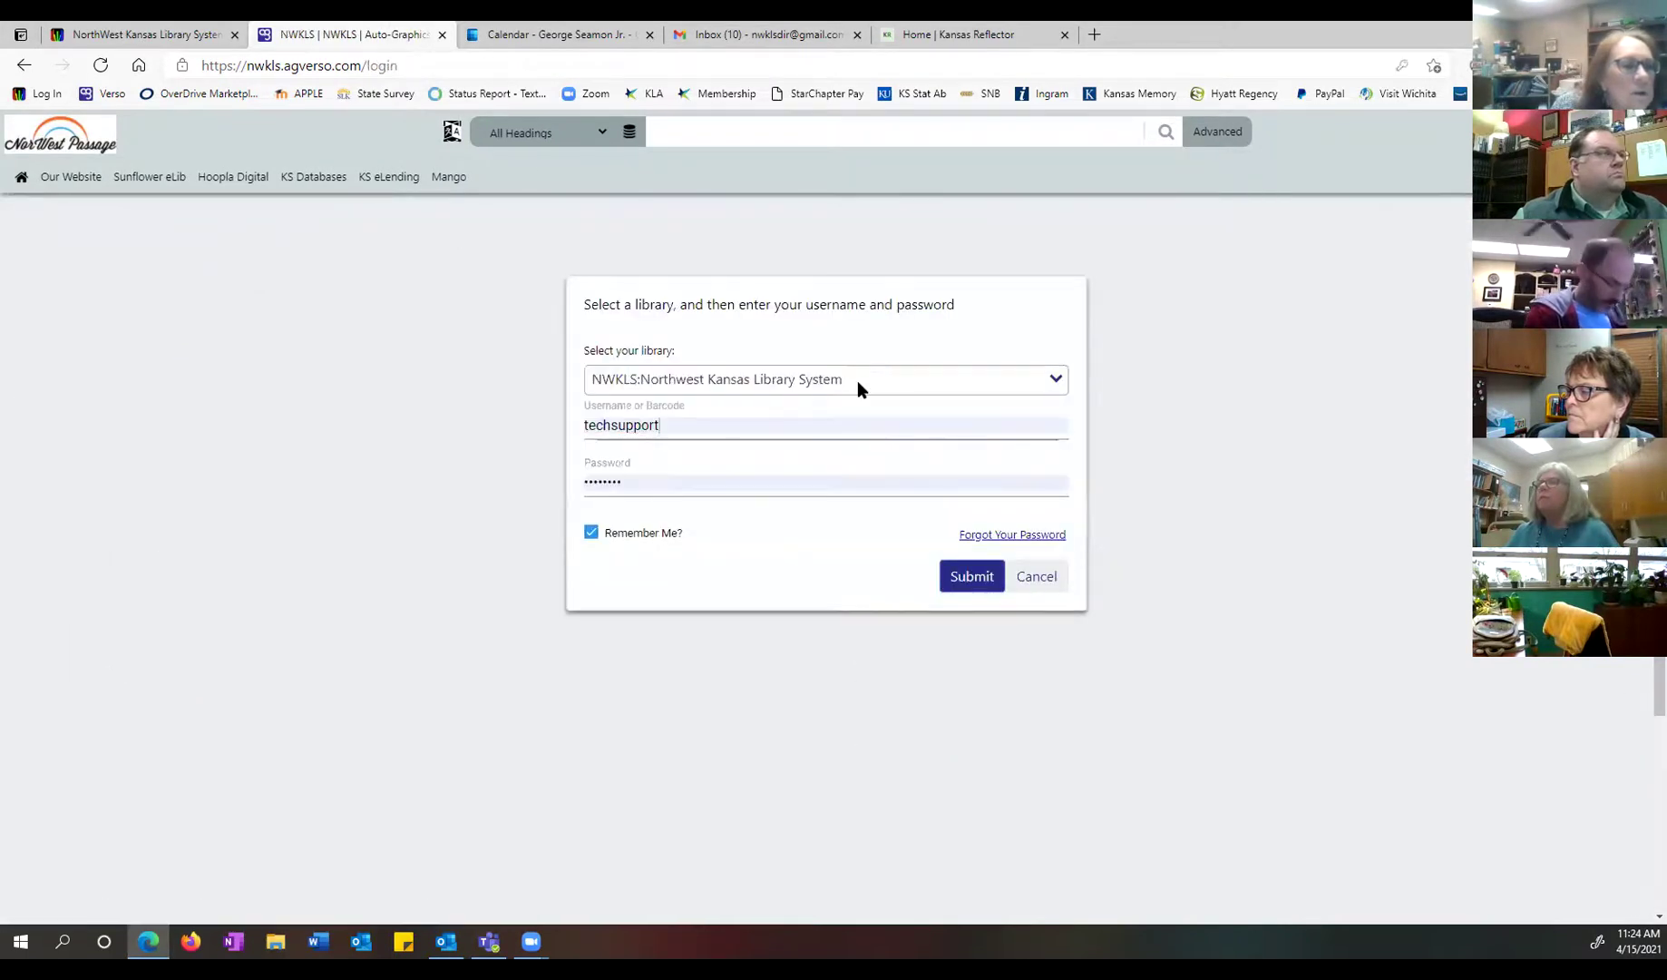
# Step: Log in under WaKeeney Public Library with the prefilled staff credentials
pyautogui.click(857, 380)
pyautogui.scroll(-10, 876, 497)
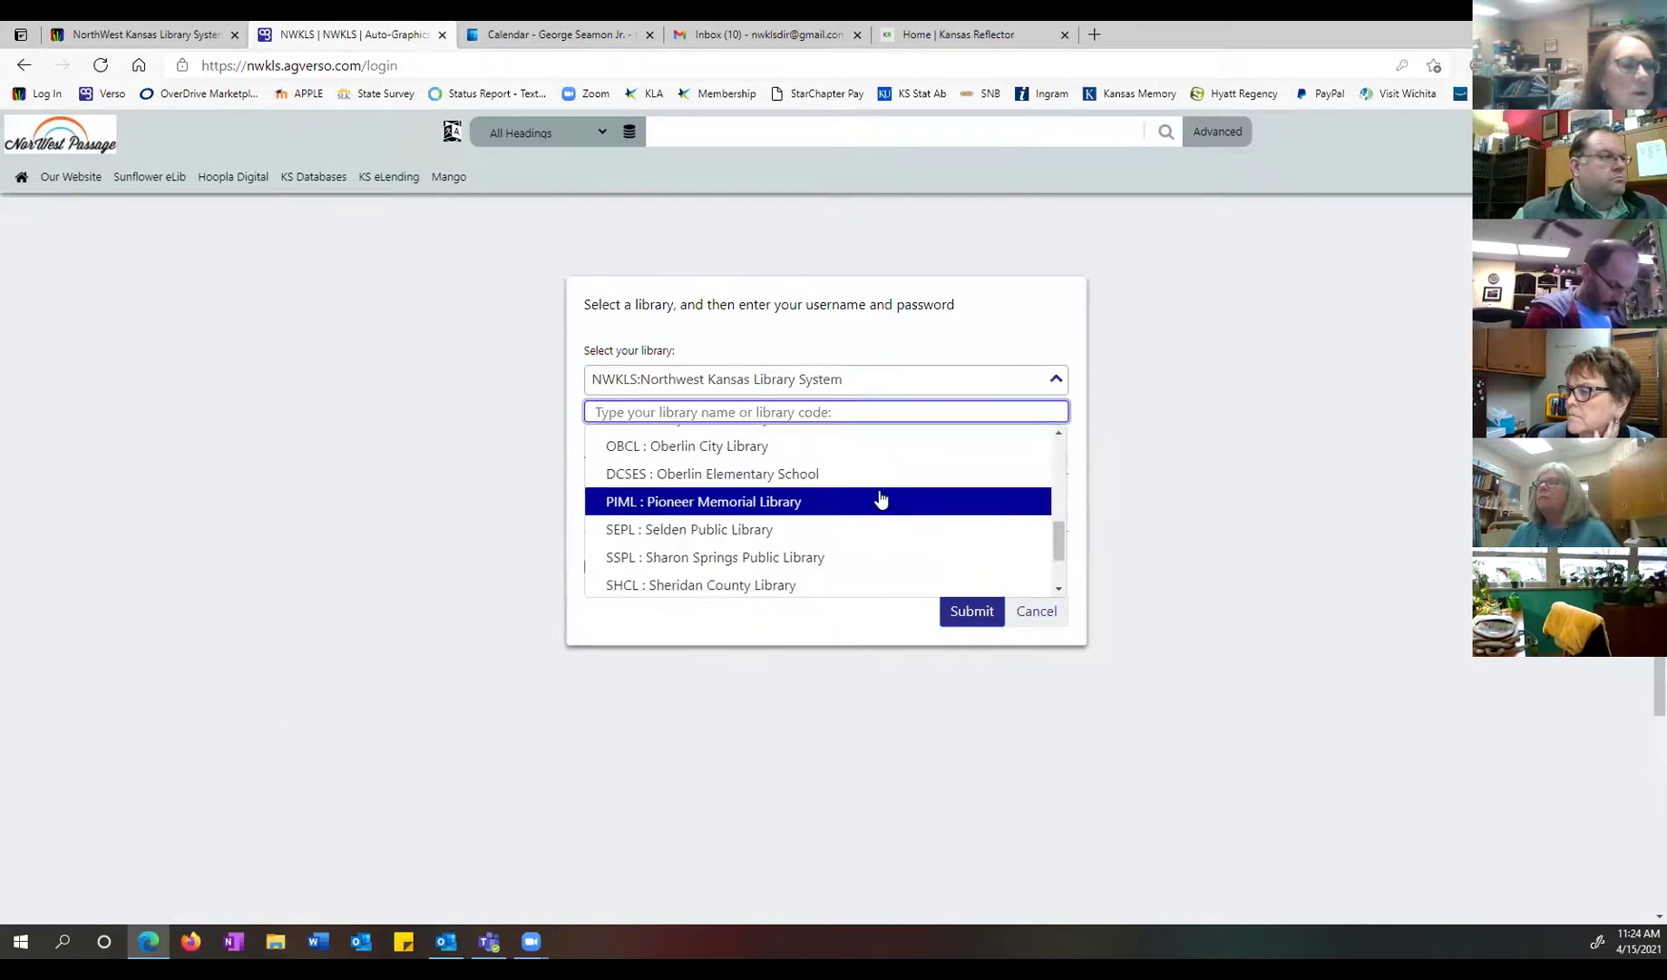
pyautogui.click(773, 578)
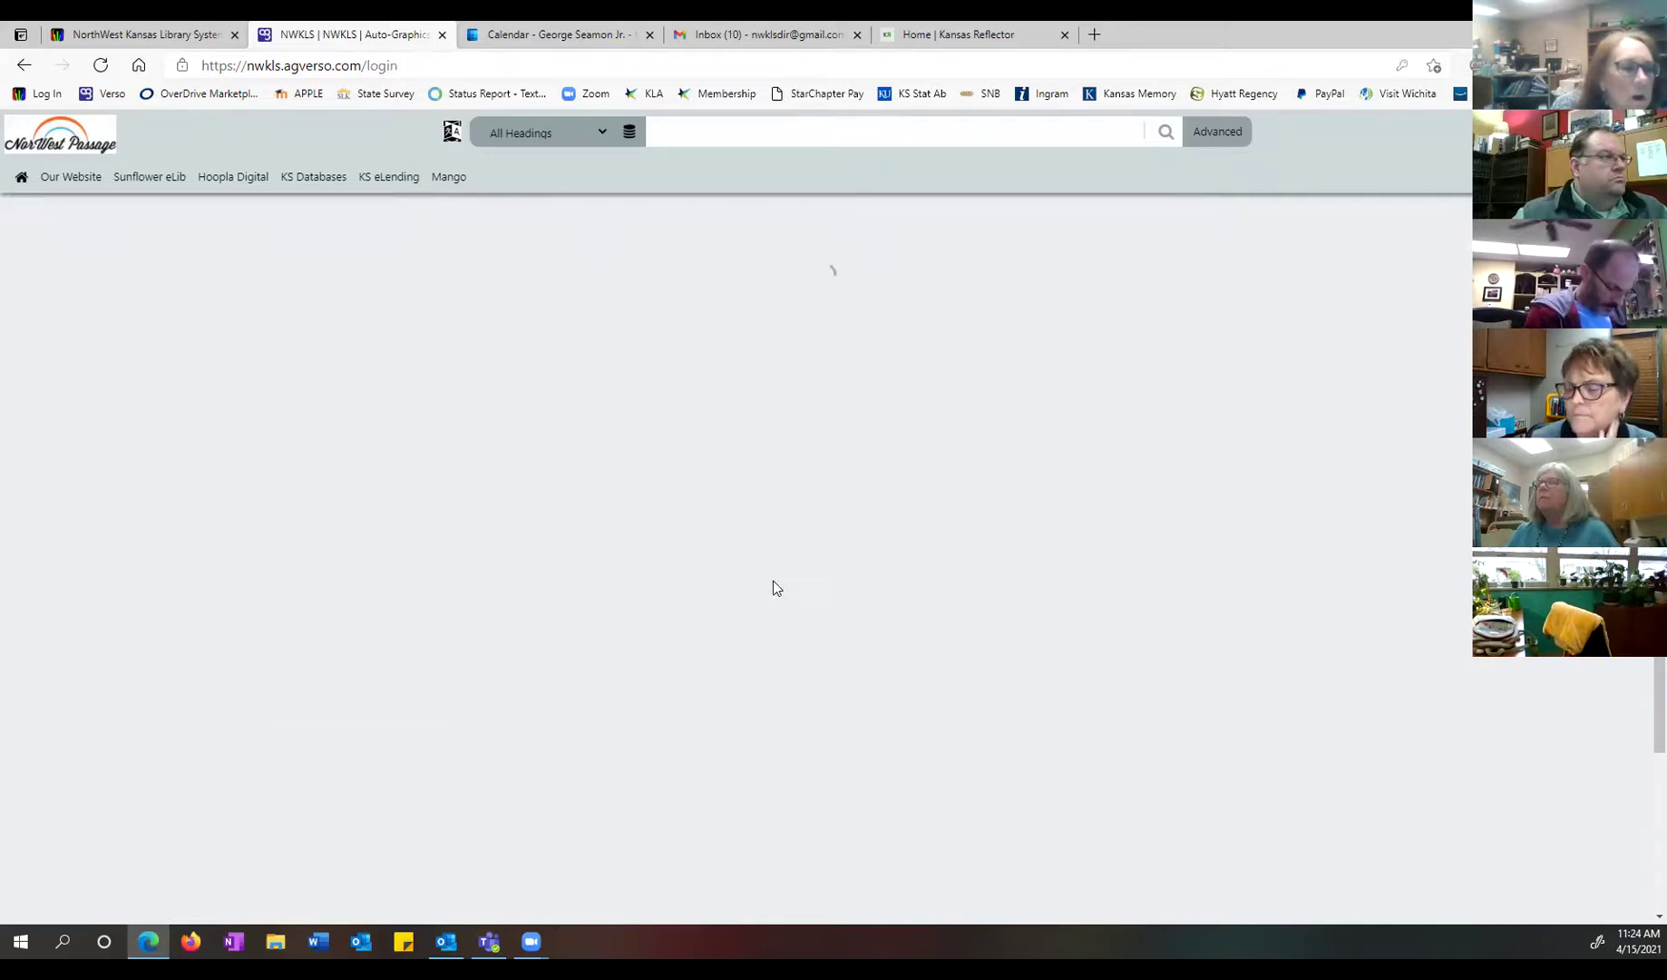
pyautogui.click(952, 538)
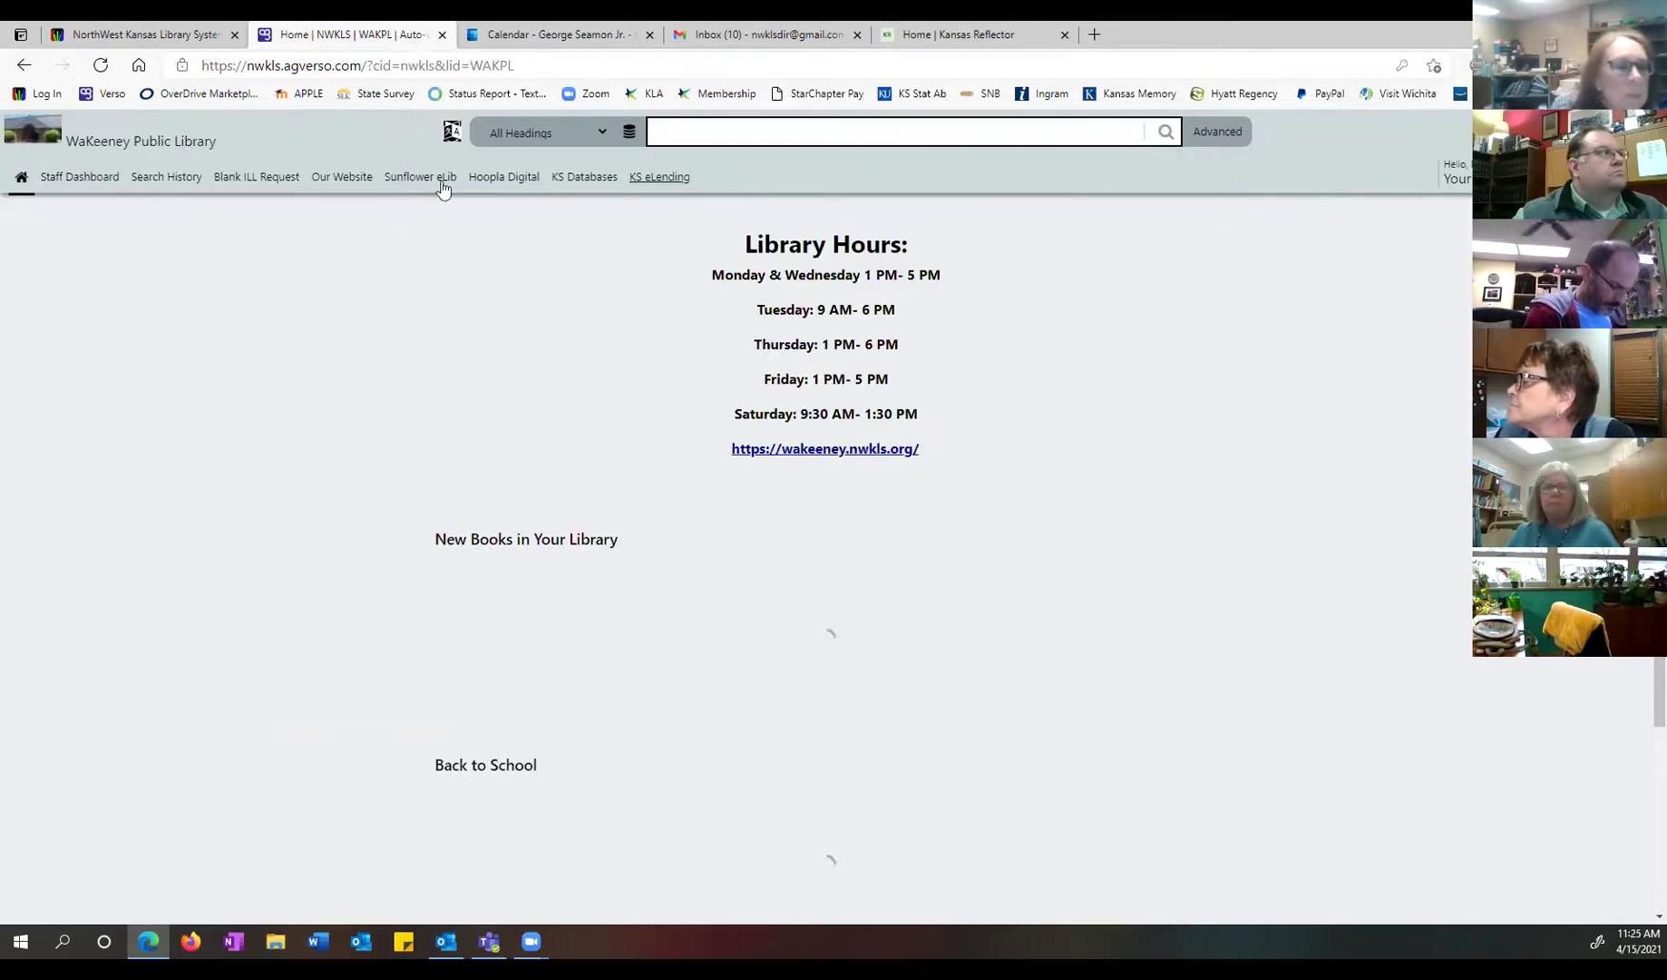
# Step: Go to the Staff Dashboard and open WaKeeney Public Library's Participant Record in ILL Admin
pyautogui.click(82, 184)
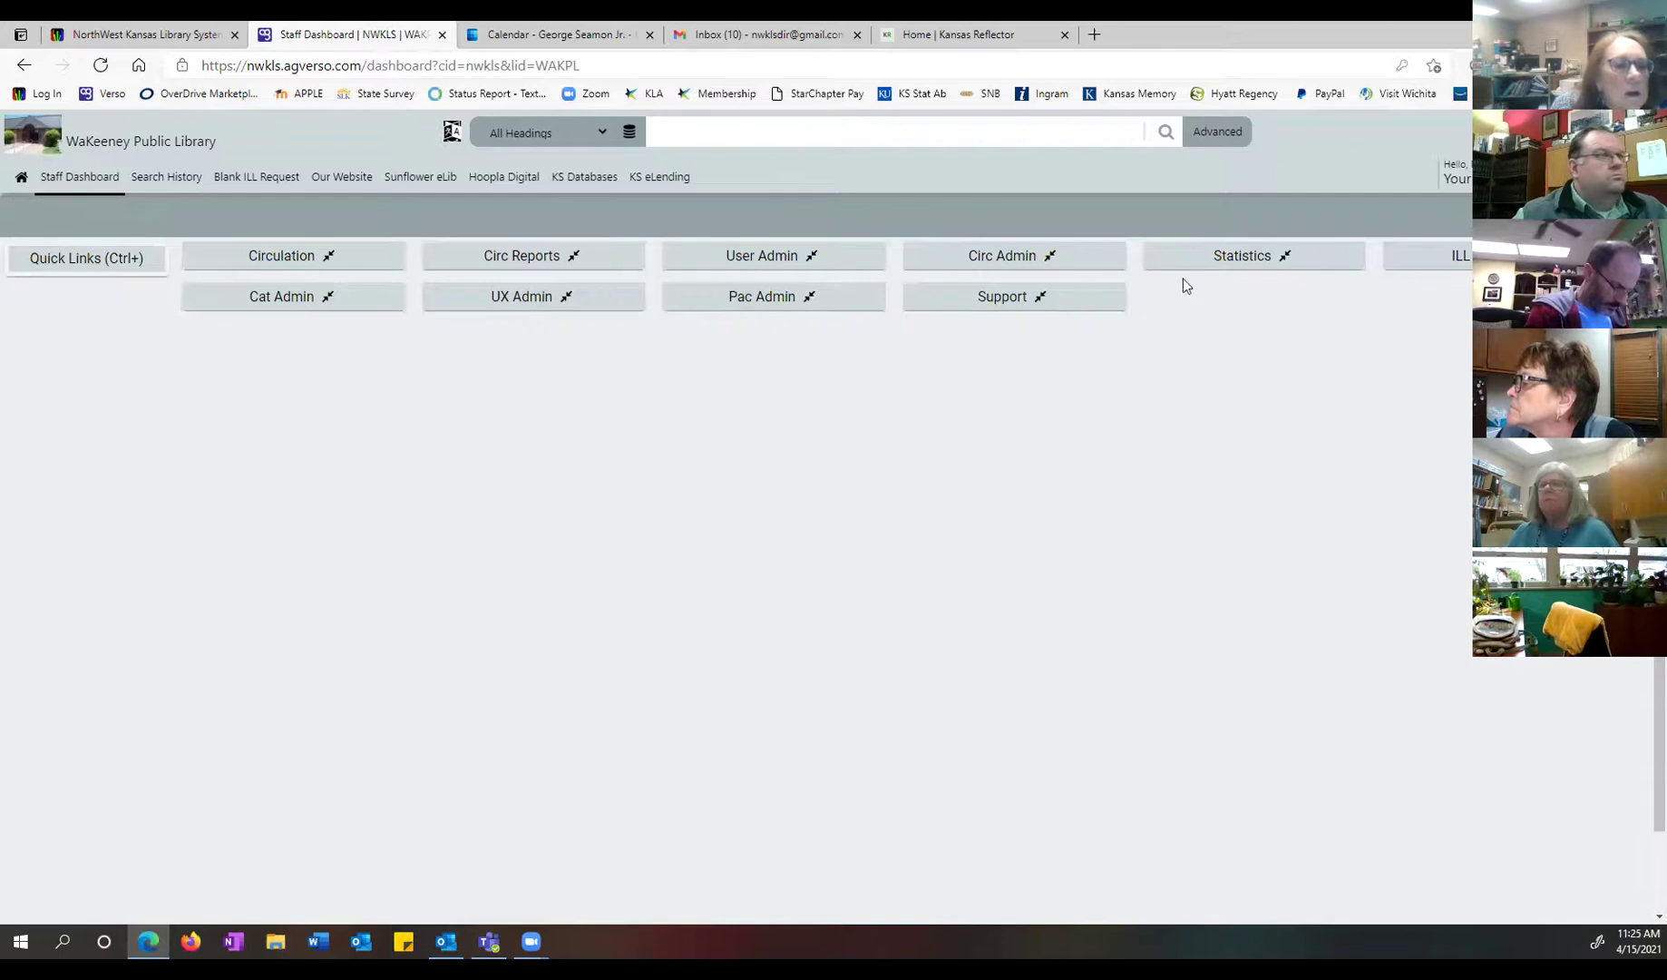
pyautogui.moveTo(1442, 256)
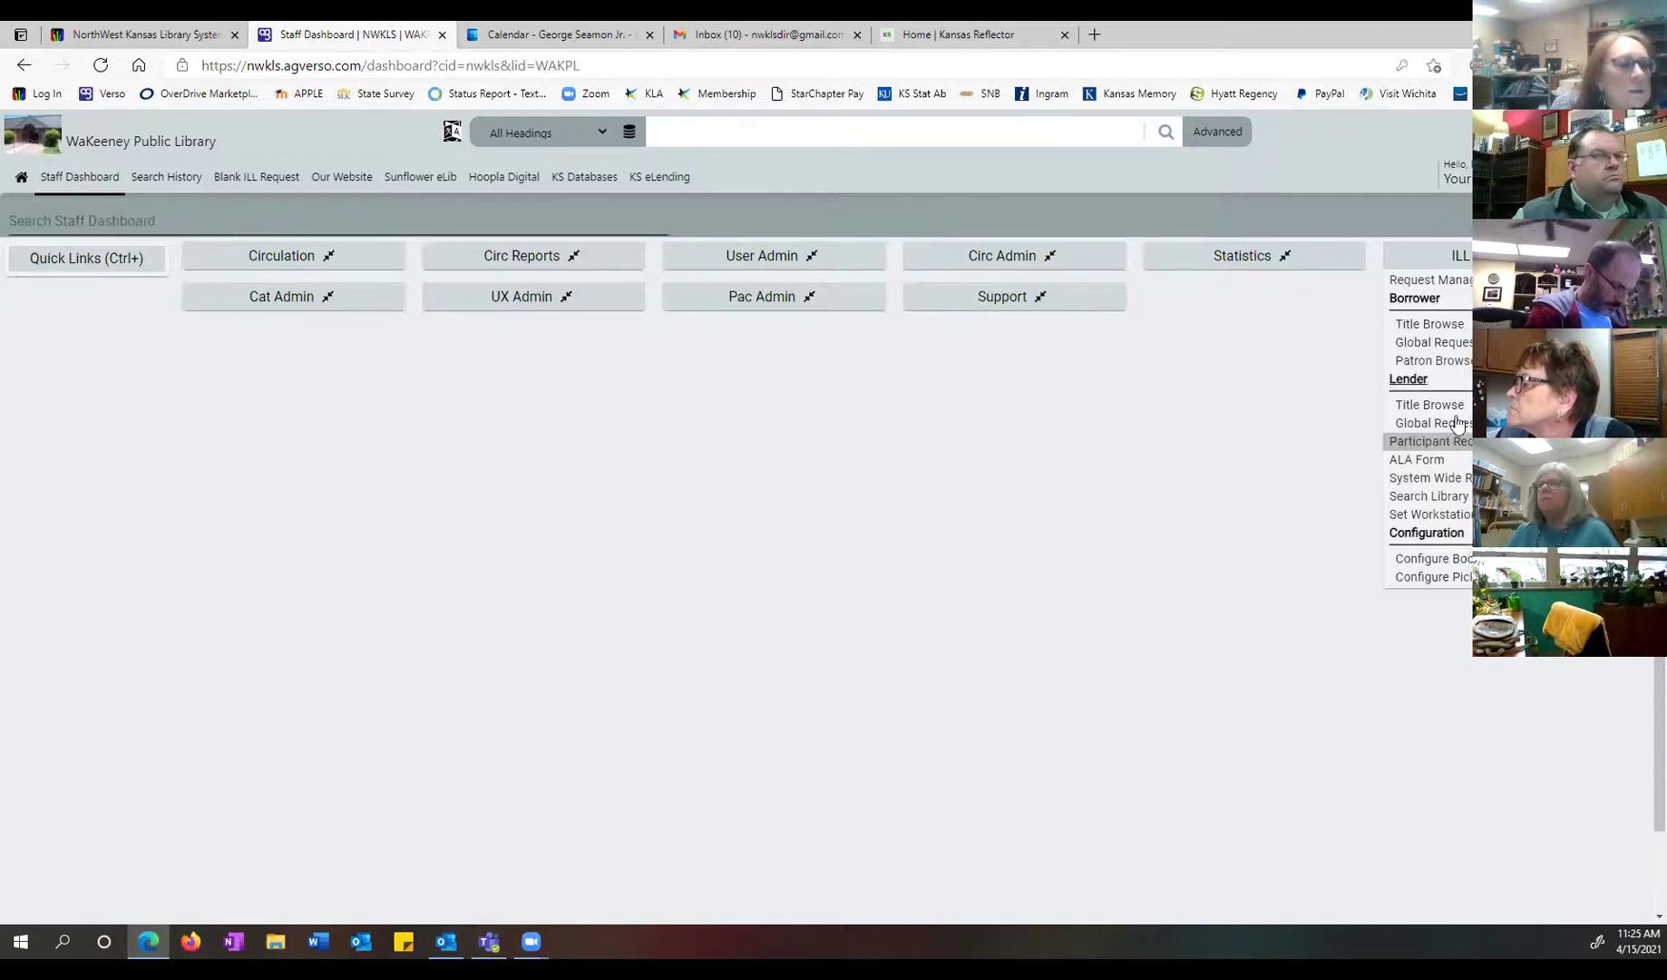
pyautogui.click(1433, 446)
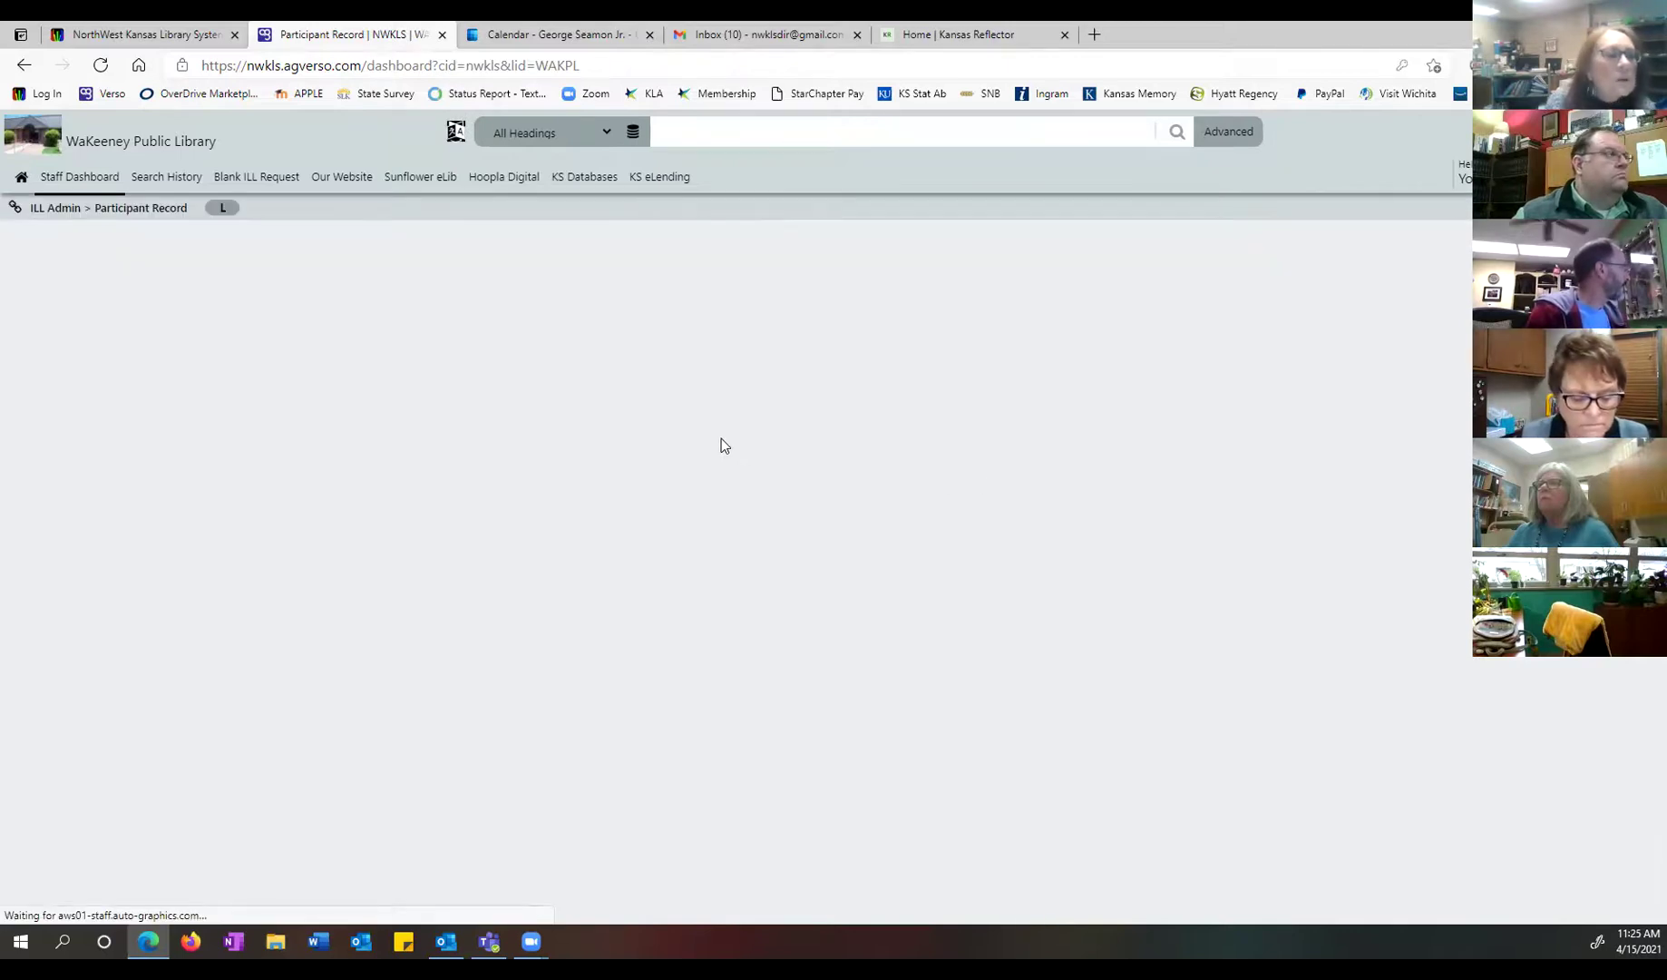
# Step: Examine WaKeeney's contact information and patron notification templates, including the ILL status choices of the first template
pyautogui.scroll(-20, 722, 437)
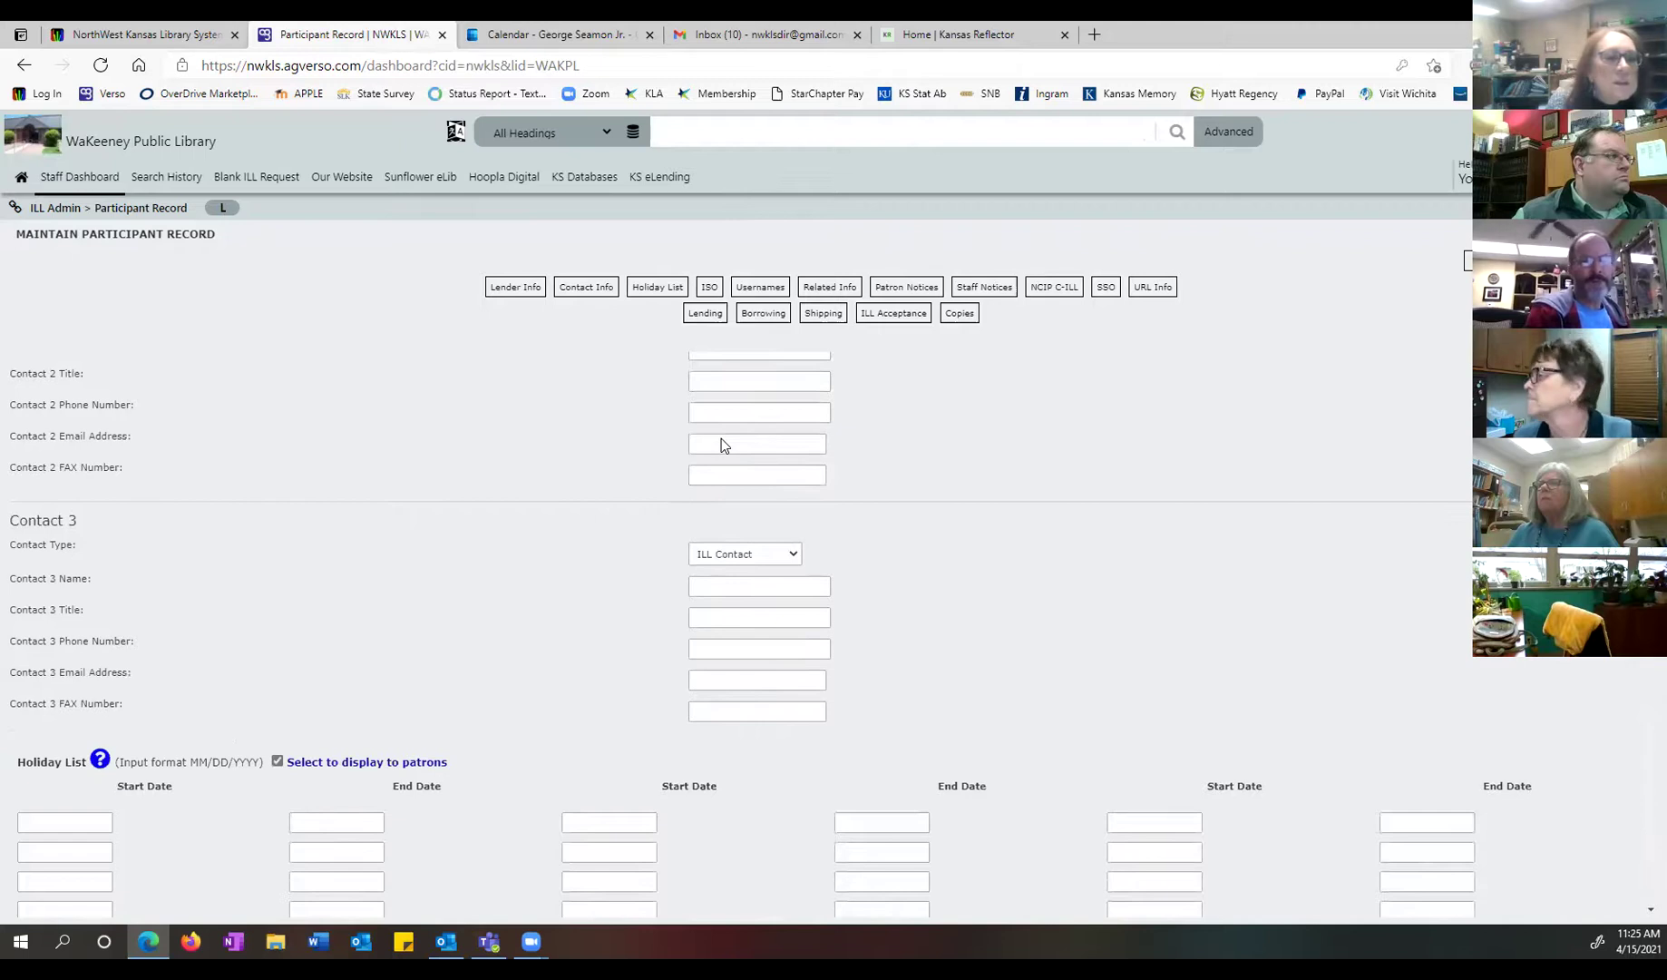
pyautogui.scroll(6, 722, 438)
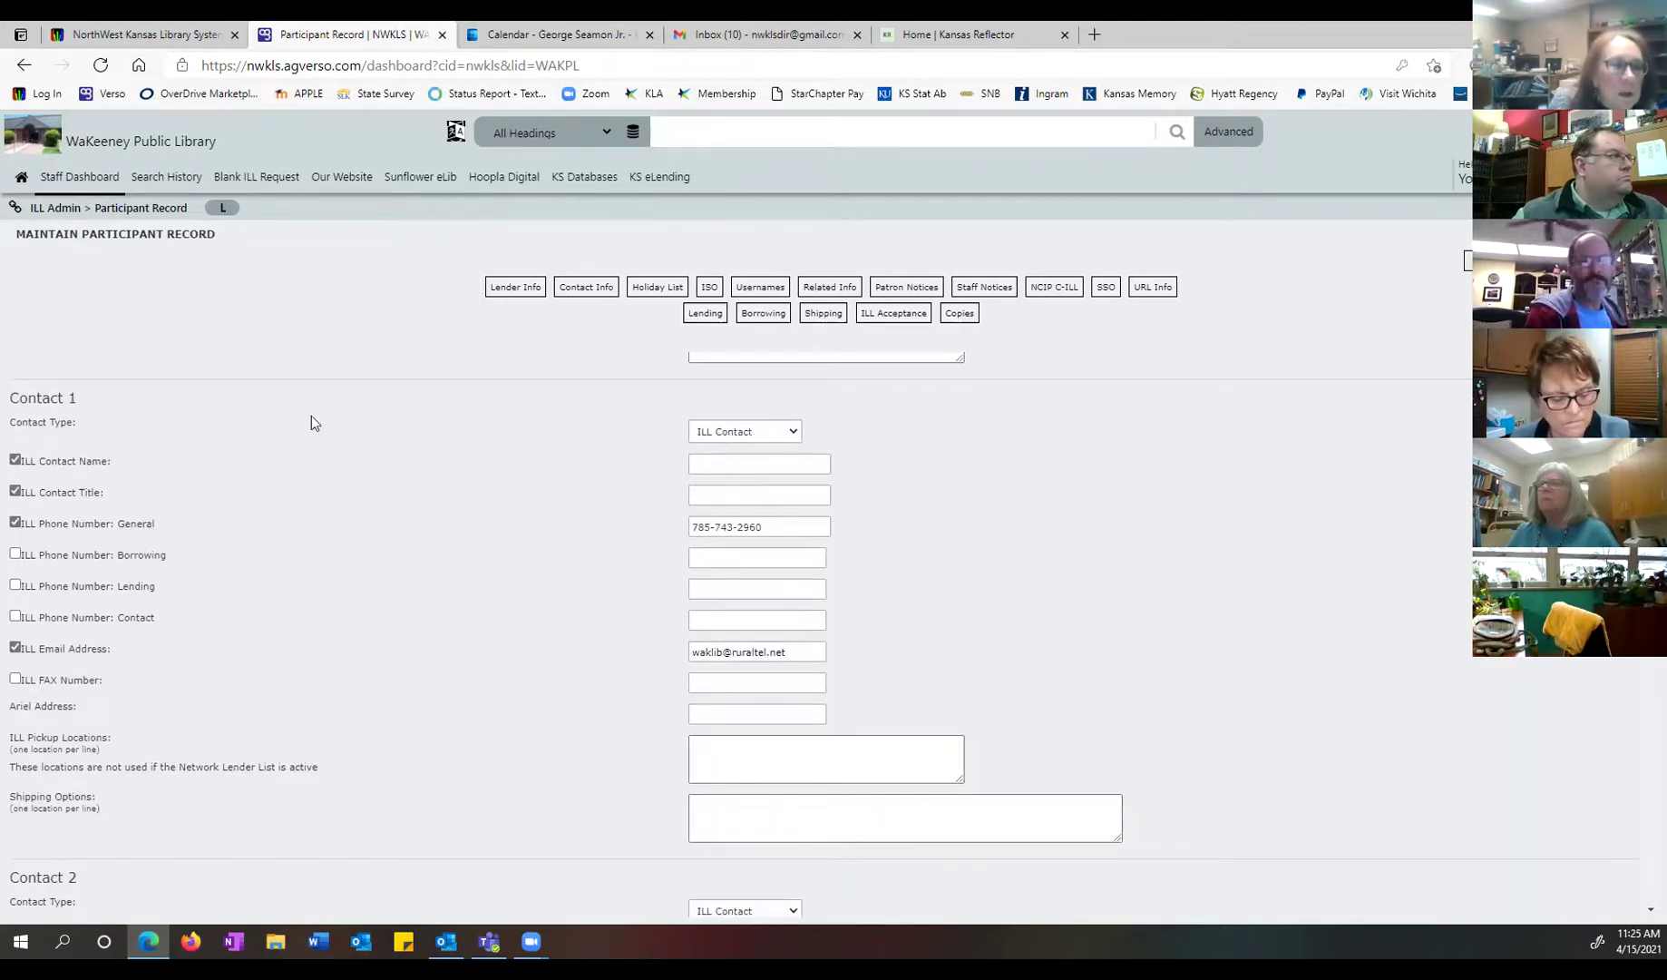
pyautogui.scroll(-15, 991, 504)
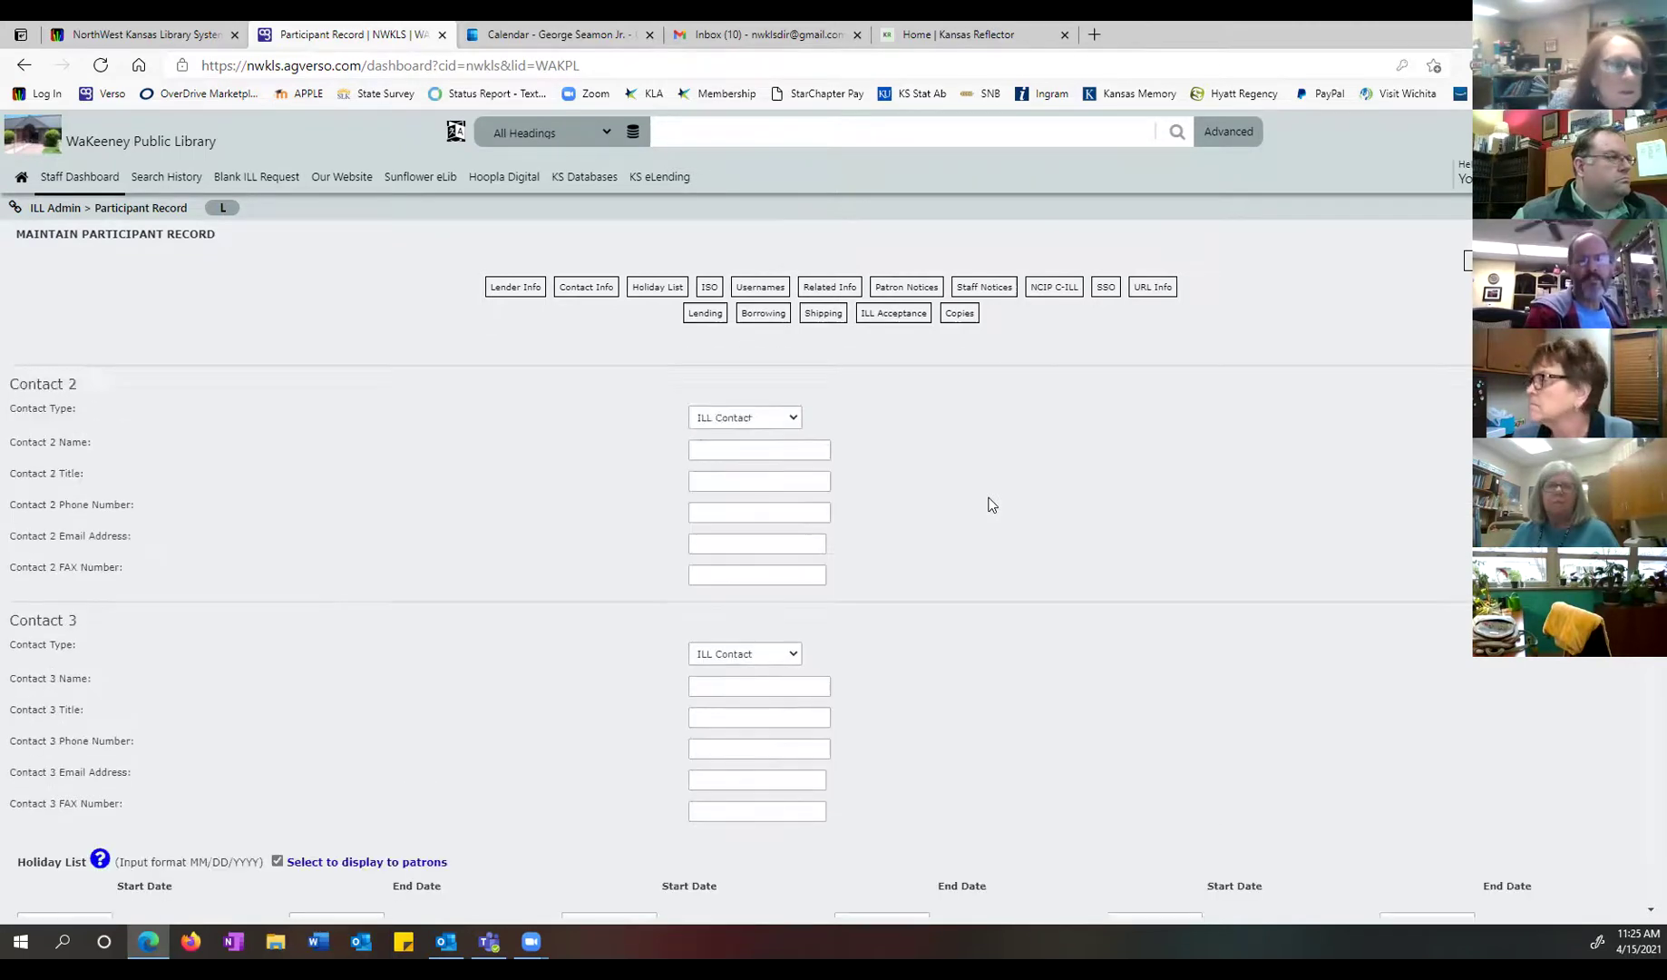
pyautogui.scroll(-1, 991, 504)
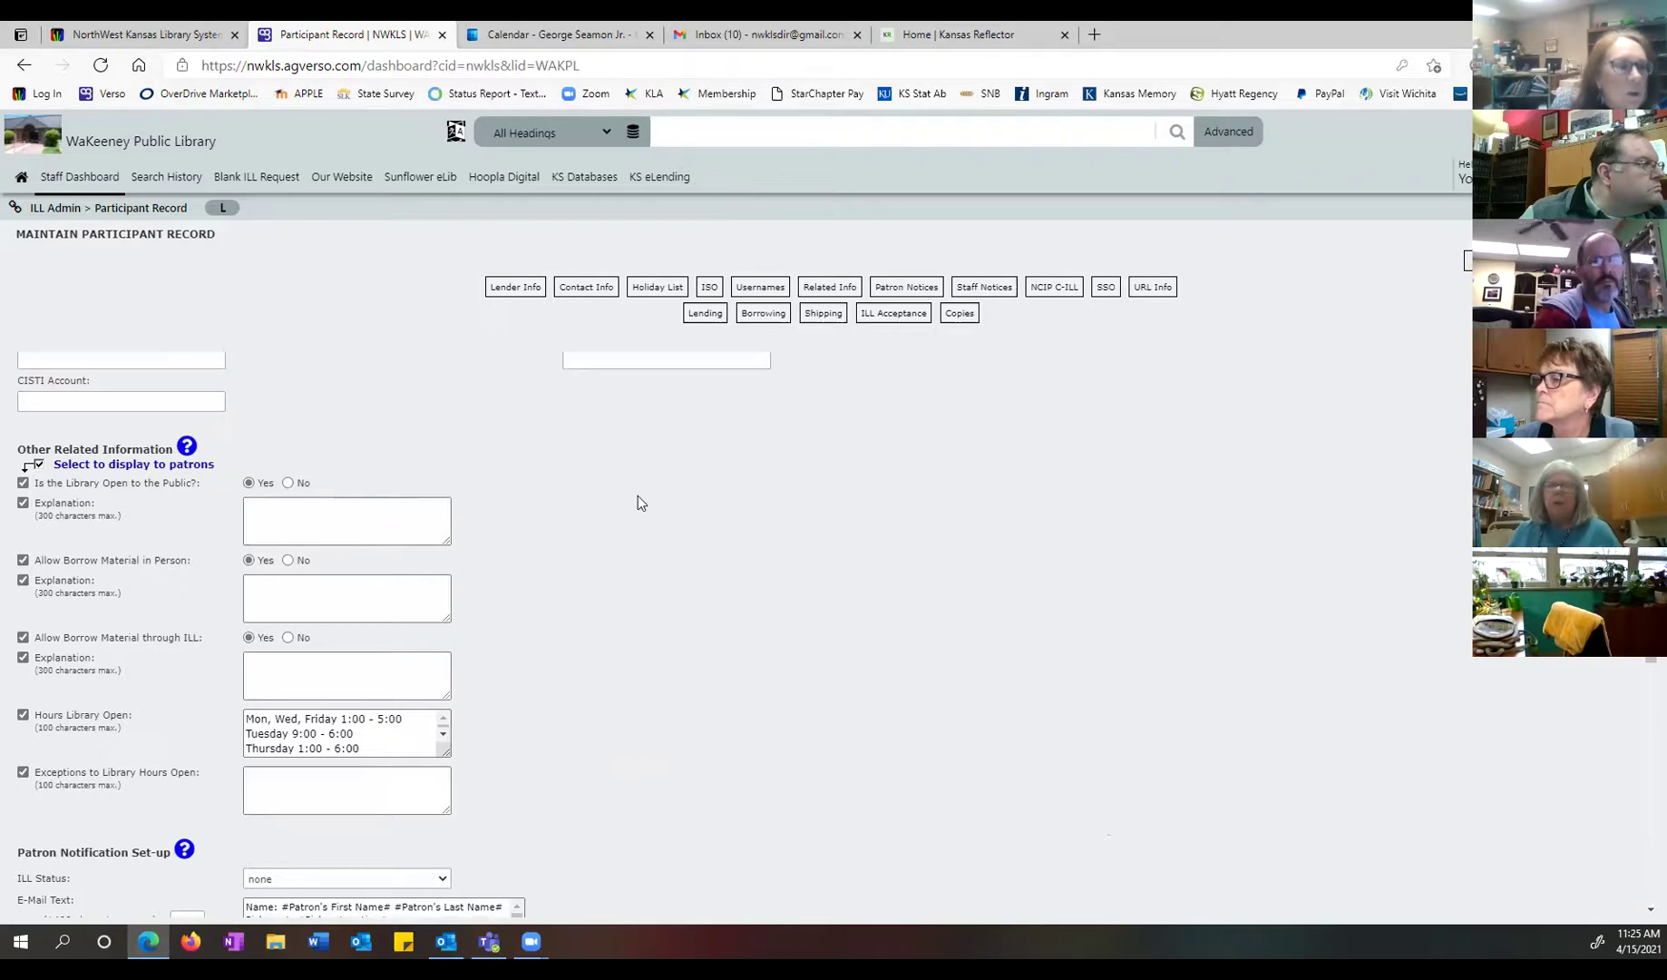
pyautogui.scroll(-3, 685, 511)
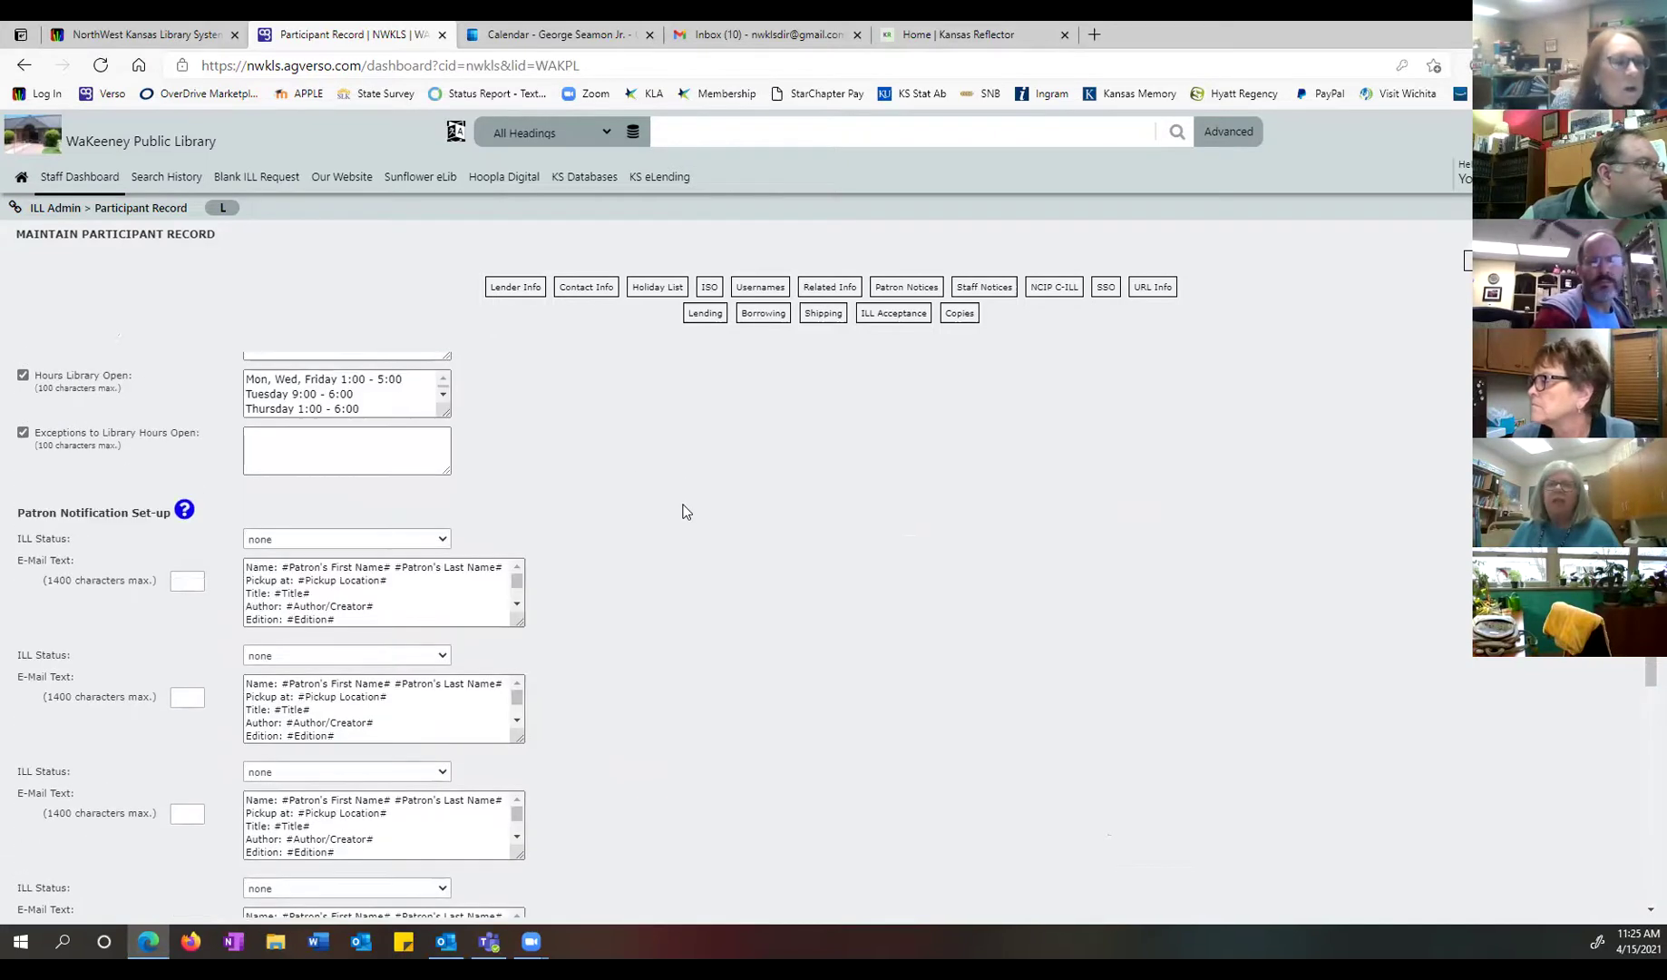
pyautogui.scroll(-5, 685, 510)
pyautogui.scroll(-2, 684, 511)
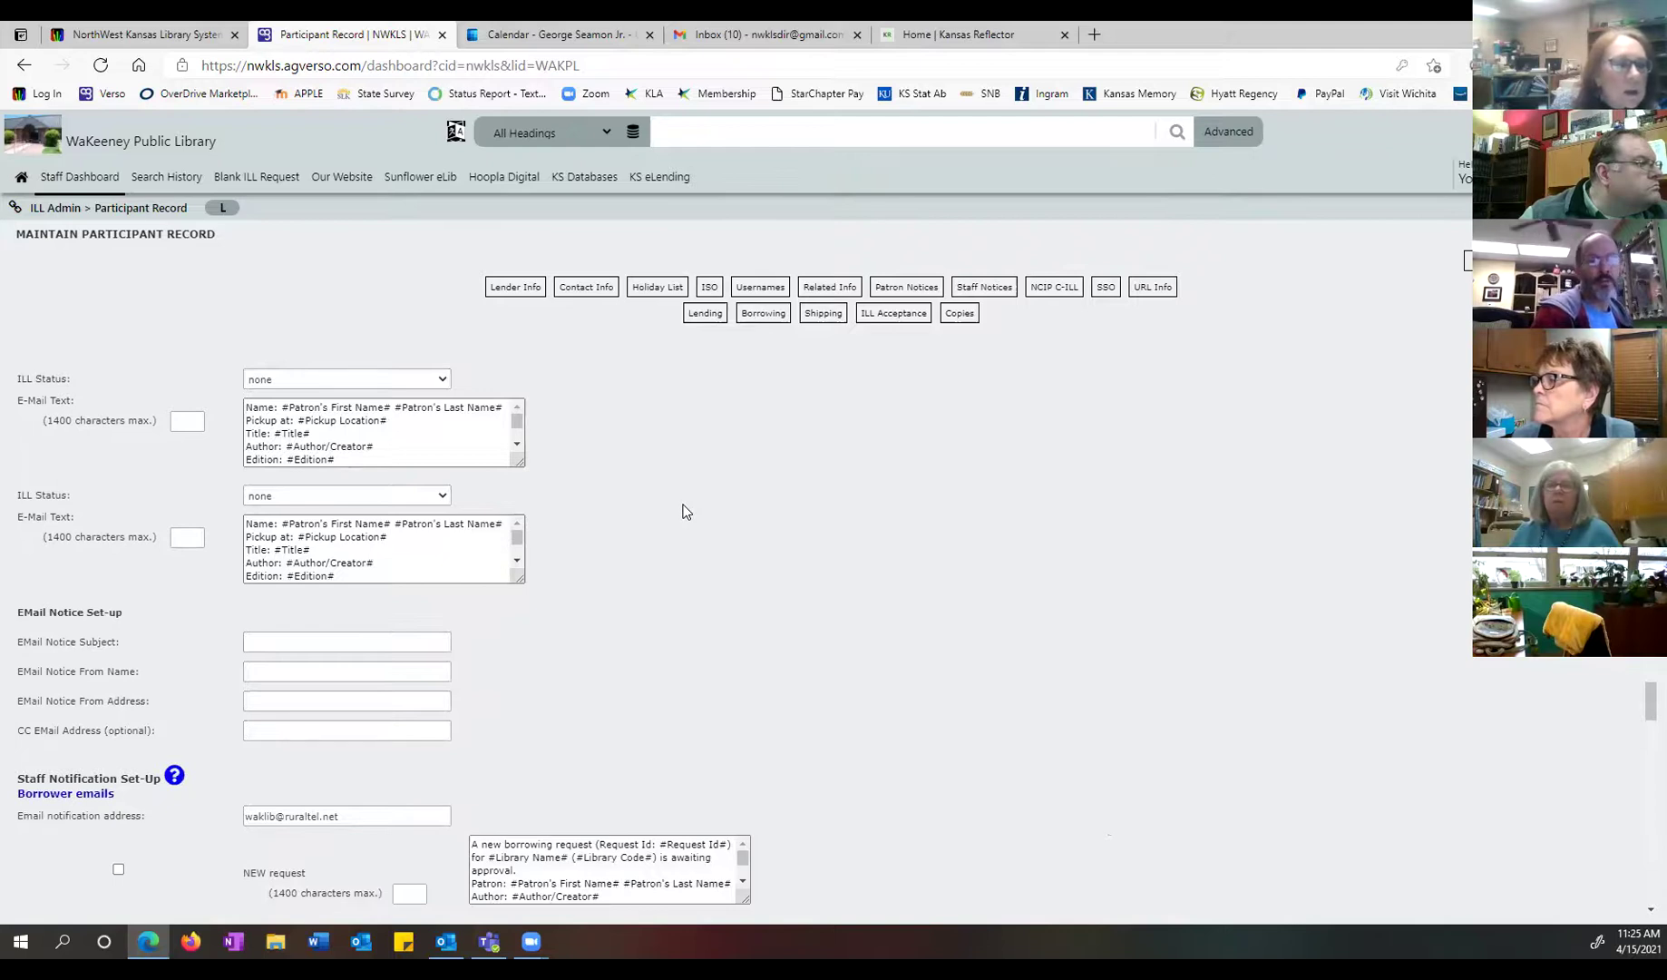
pyautogui.scroll(-2, 685, 510)
pyautogui.scroll(4, 684, 511)
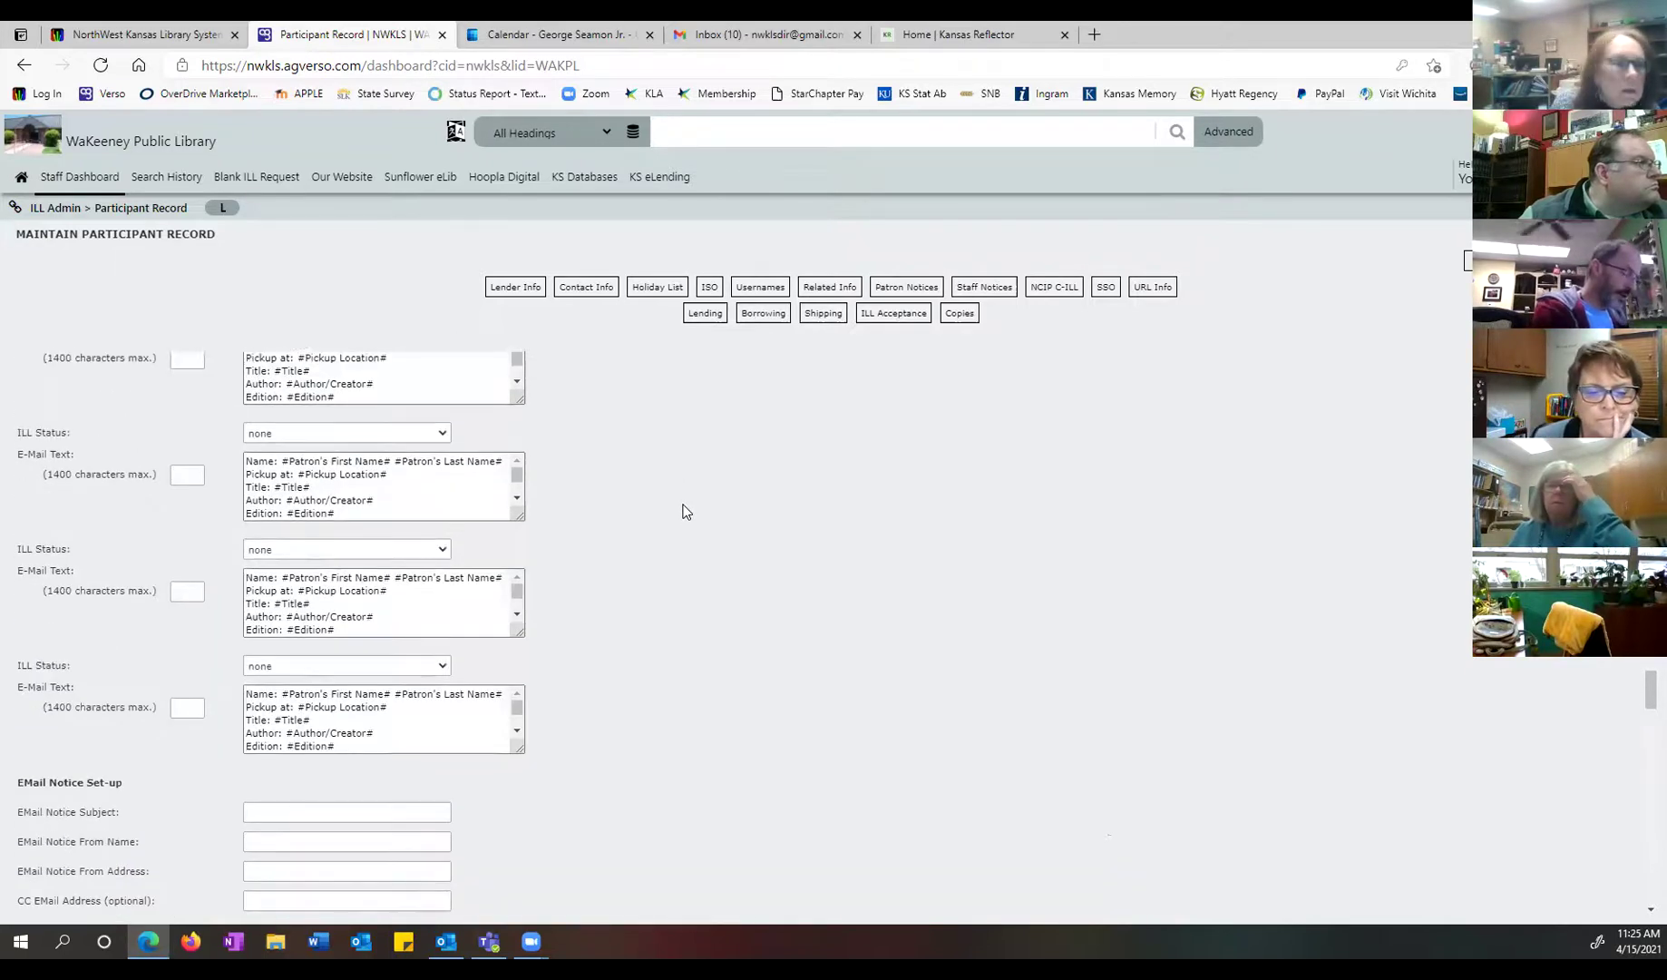
pyautogui.scroll(5, 684, 511)
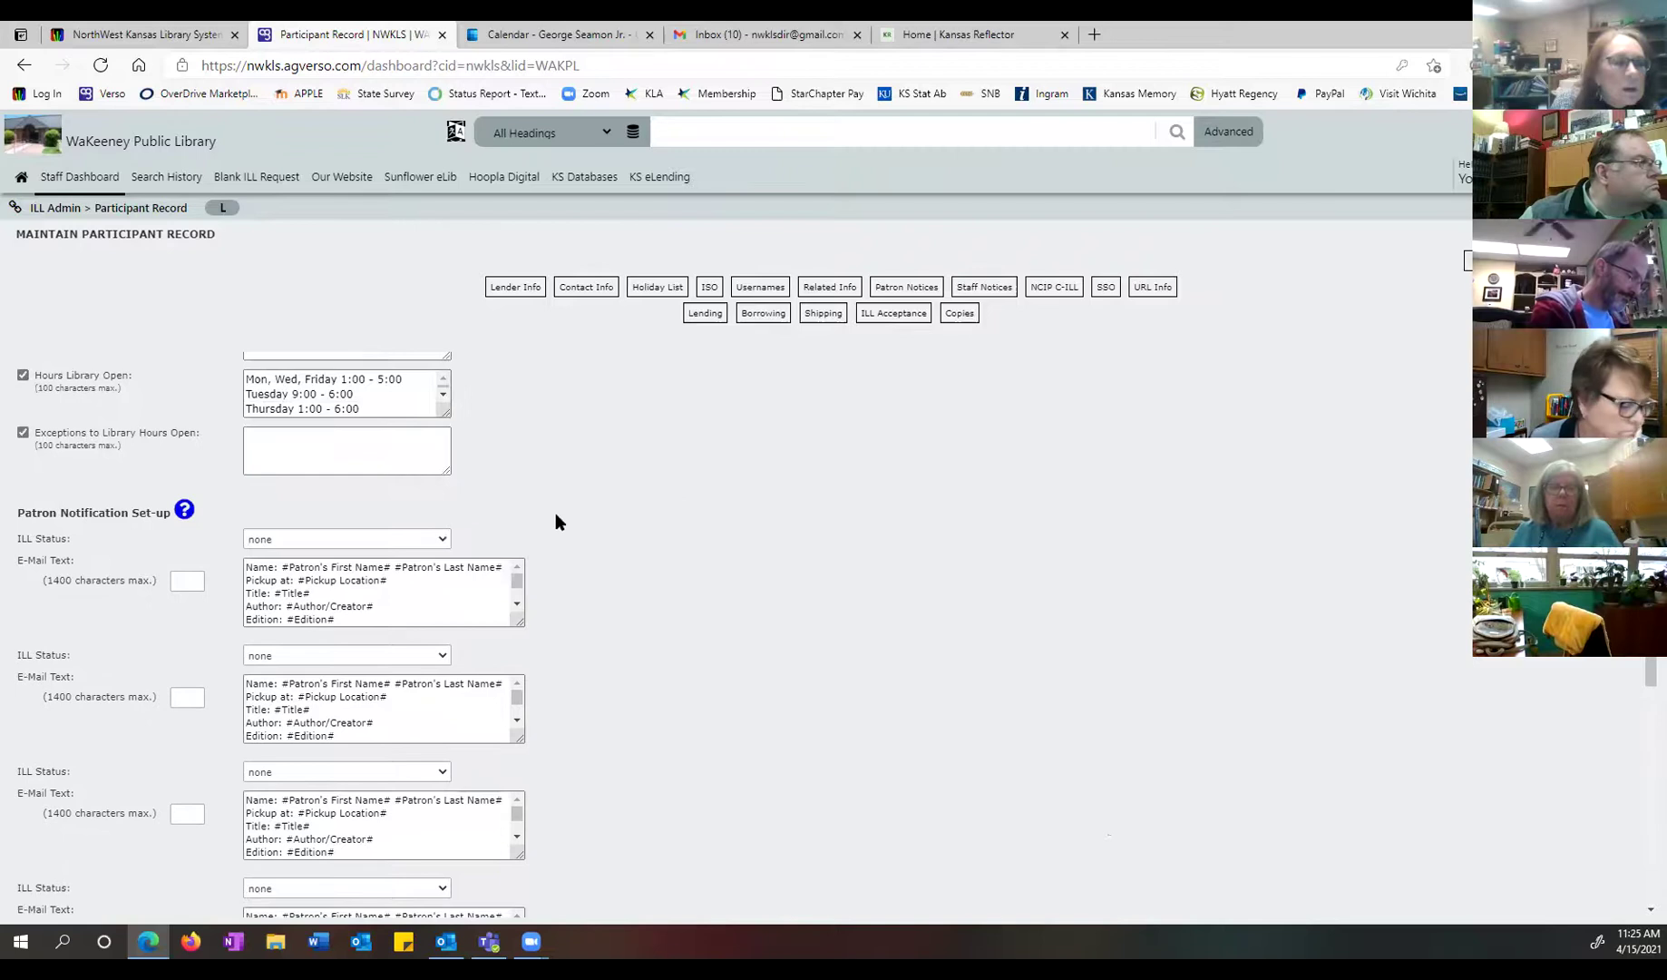
pyautogui.click(439, 542)
pyautogui.click(439, 541)
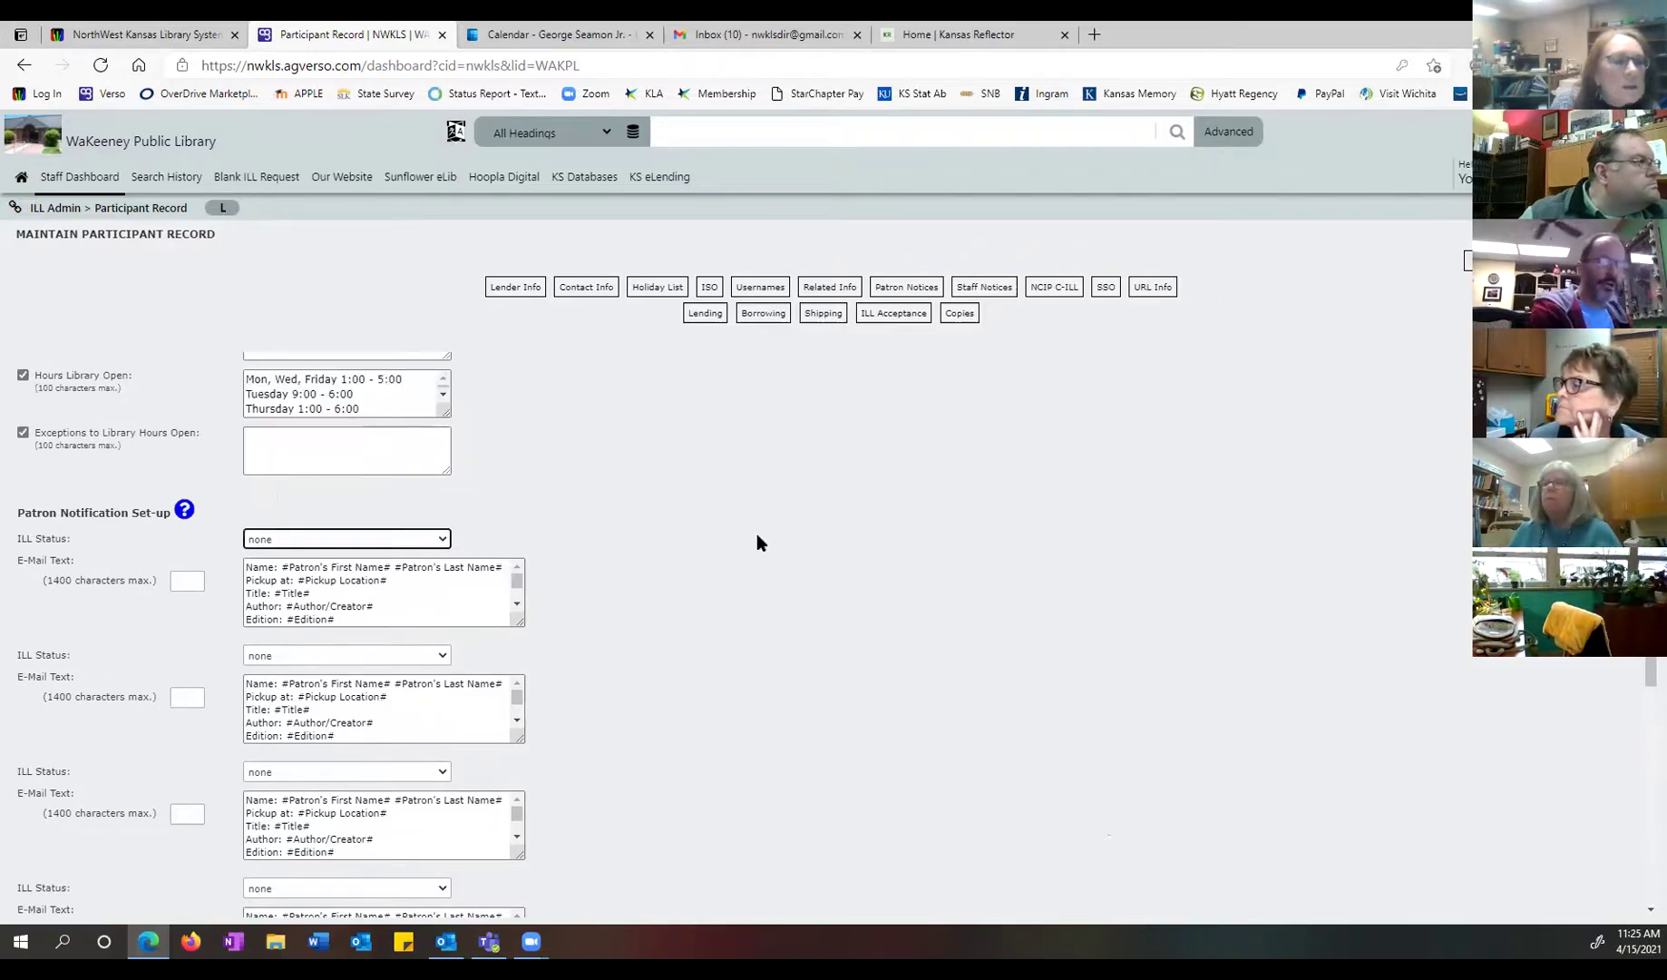
# Step: Look through the email notice set-up, the borrower and lender staff notices, and the SSO and URL information of the record
pyautogui.scroll(-15, 759, 537)
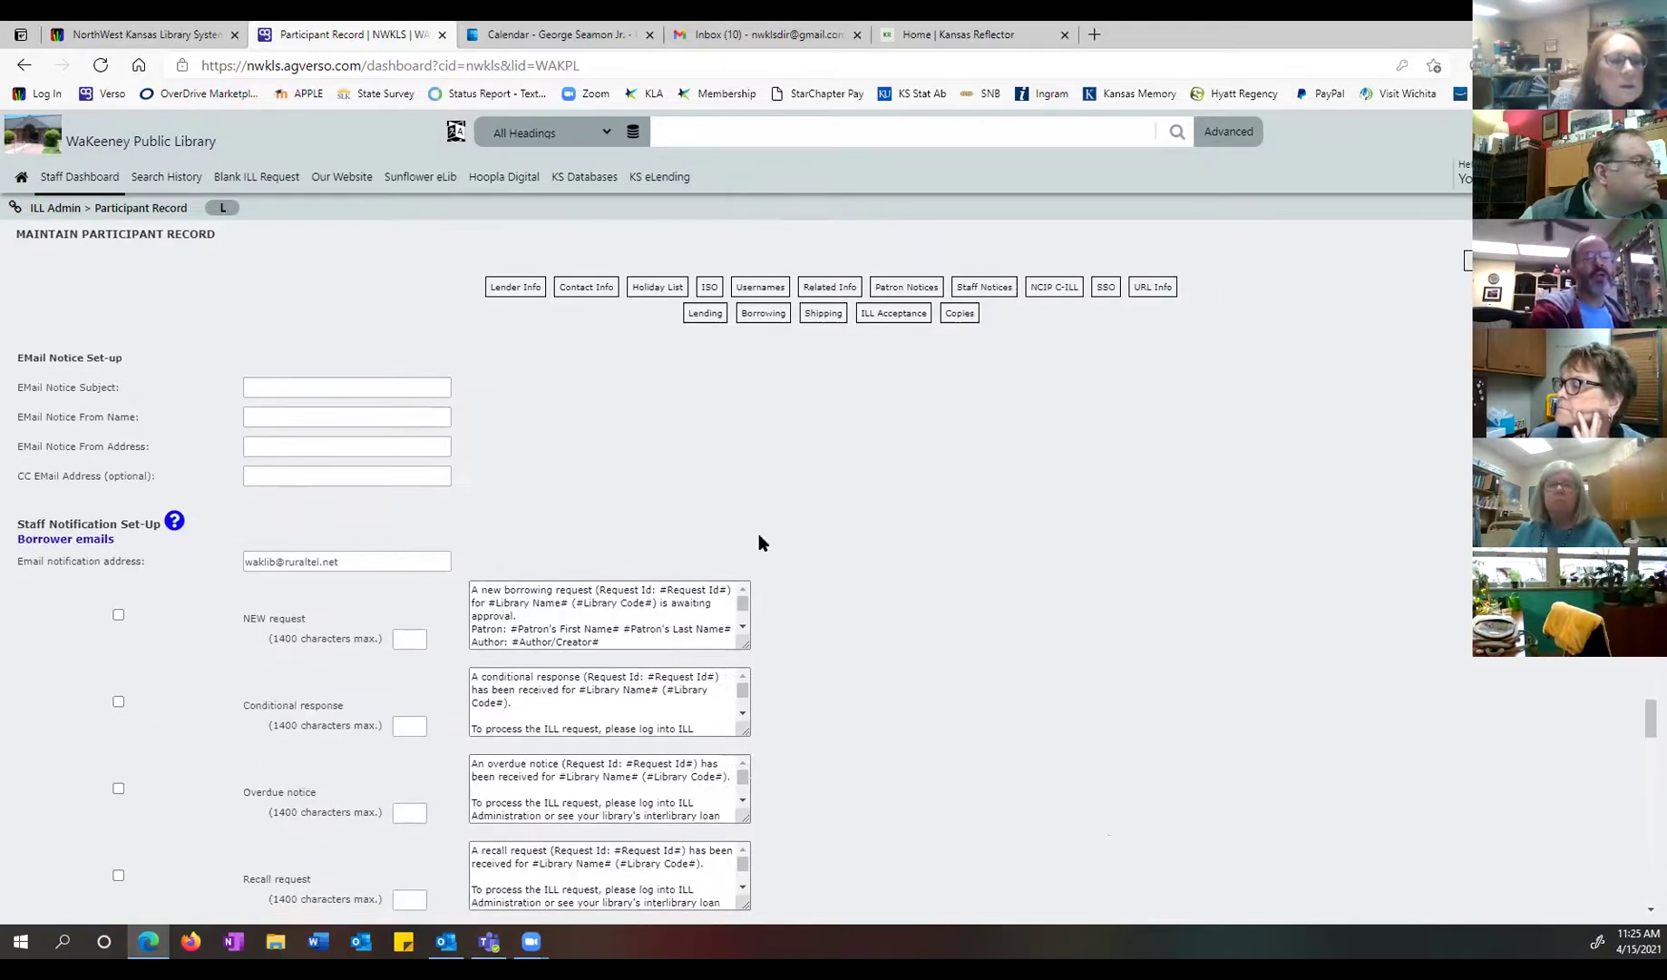
pyautogui.scroll(-15, 760, 542)
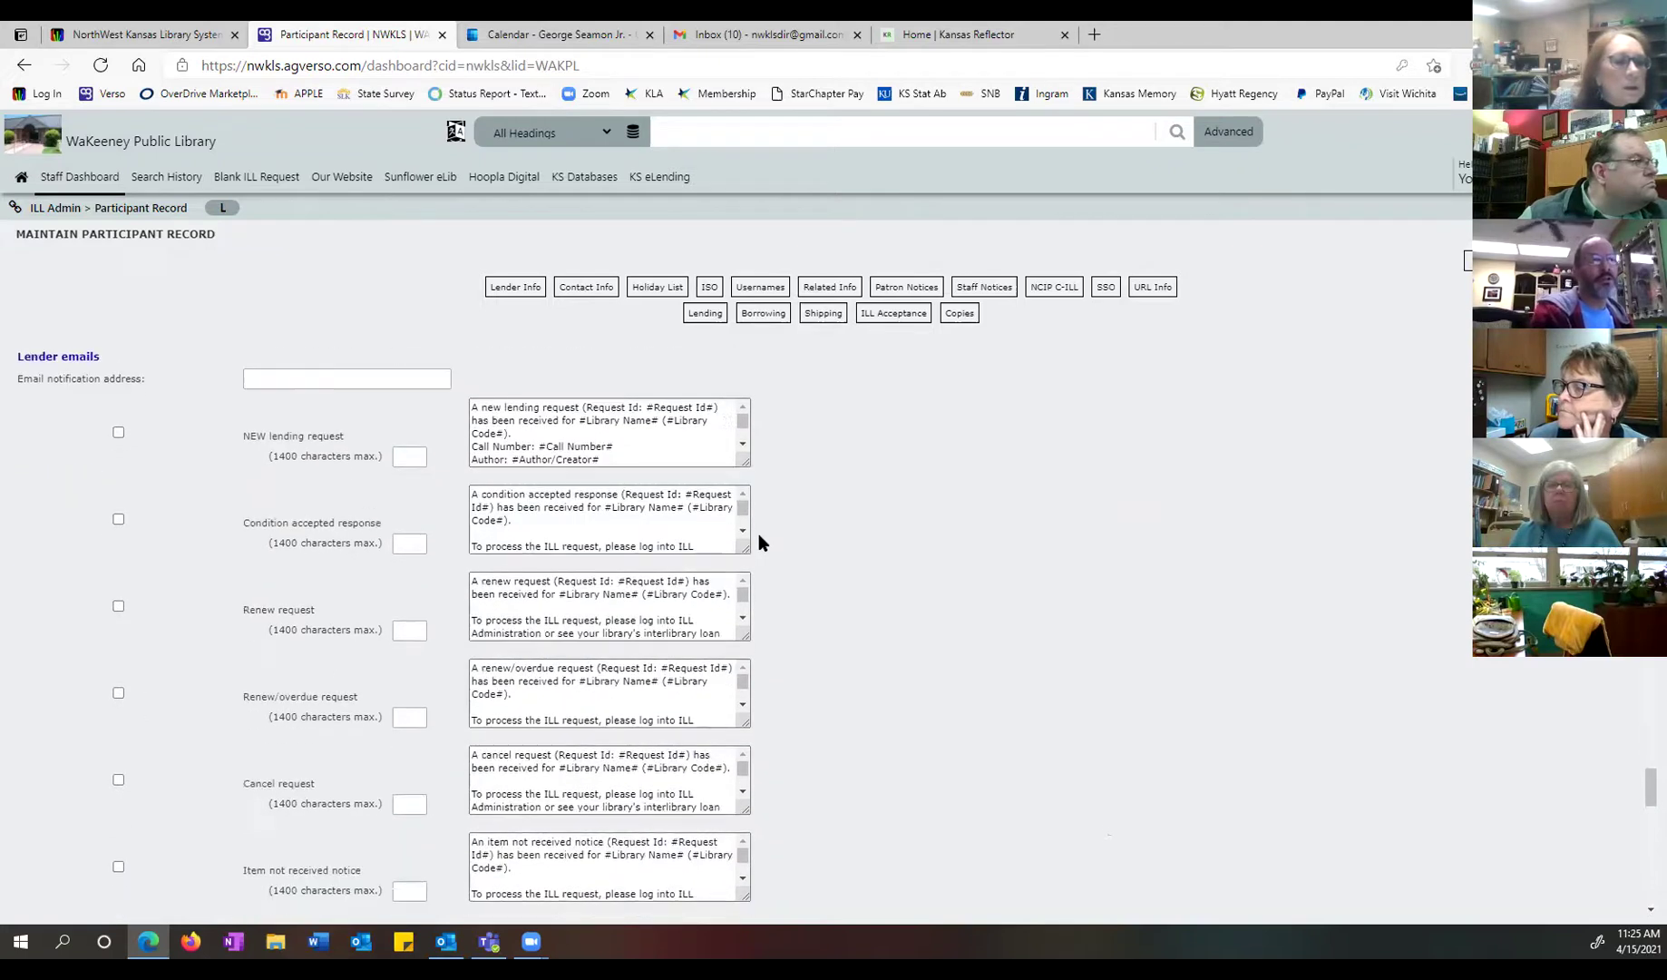
pyautogui.scroll(-15, 758, 542)
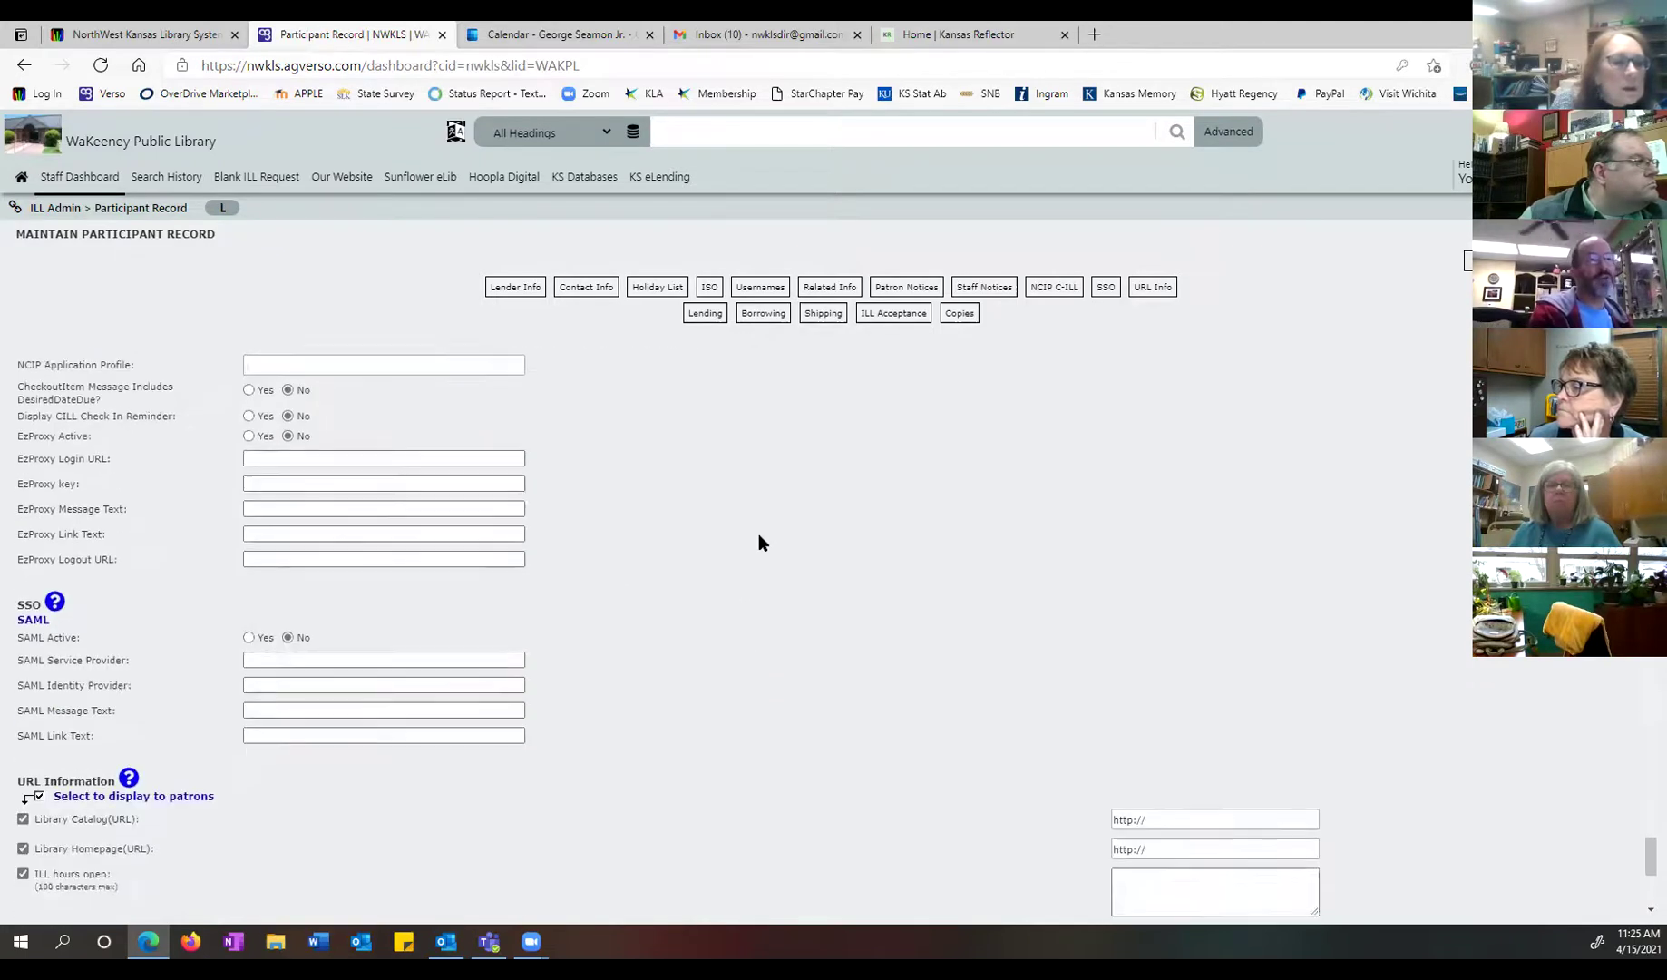
pyautogui.scroll(-2, 759, 542)
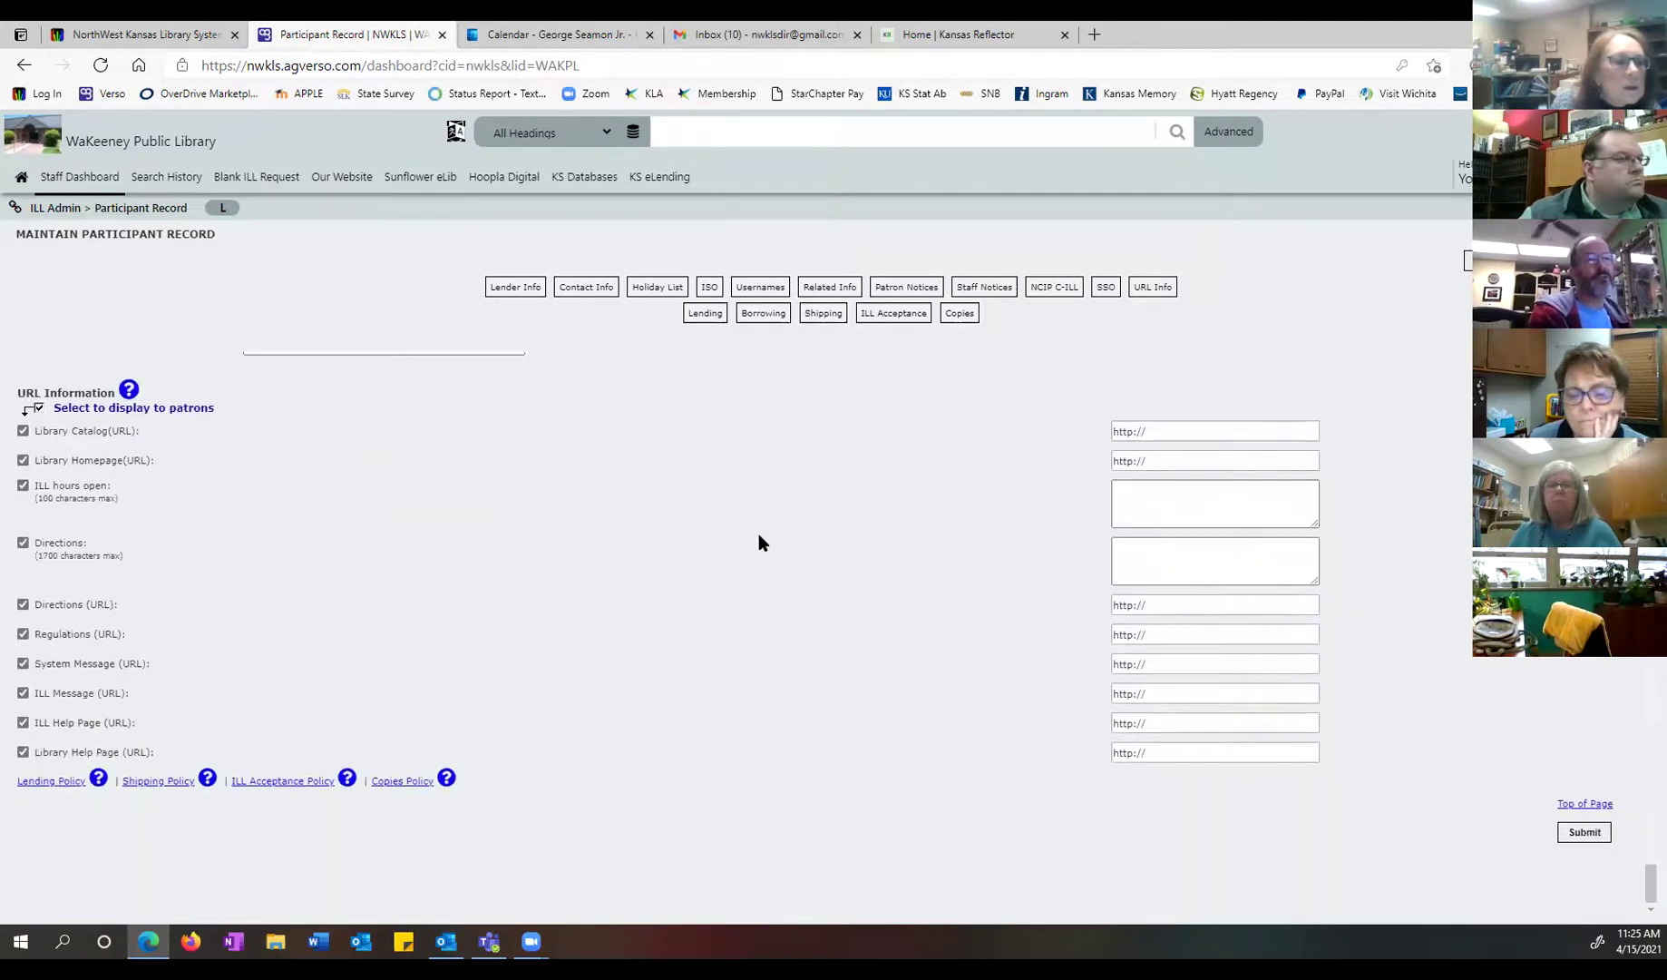
# Step: Review the Lender Information settings of the participant record for options on need-by dates, due dates and patron notices
pyautogui.scroll(7, 759, 541)
pyautogui.scroll(15, 758, 542)
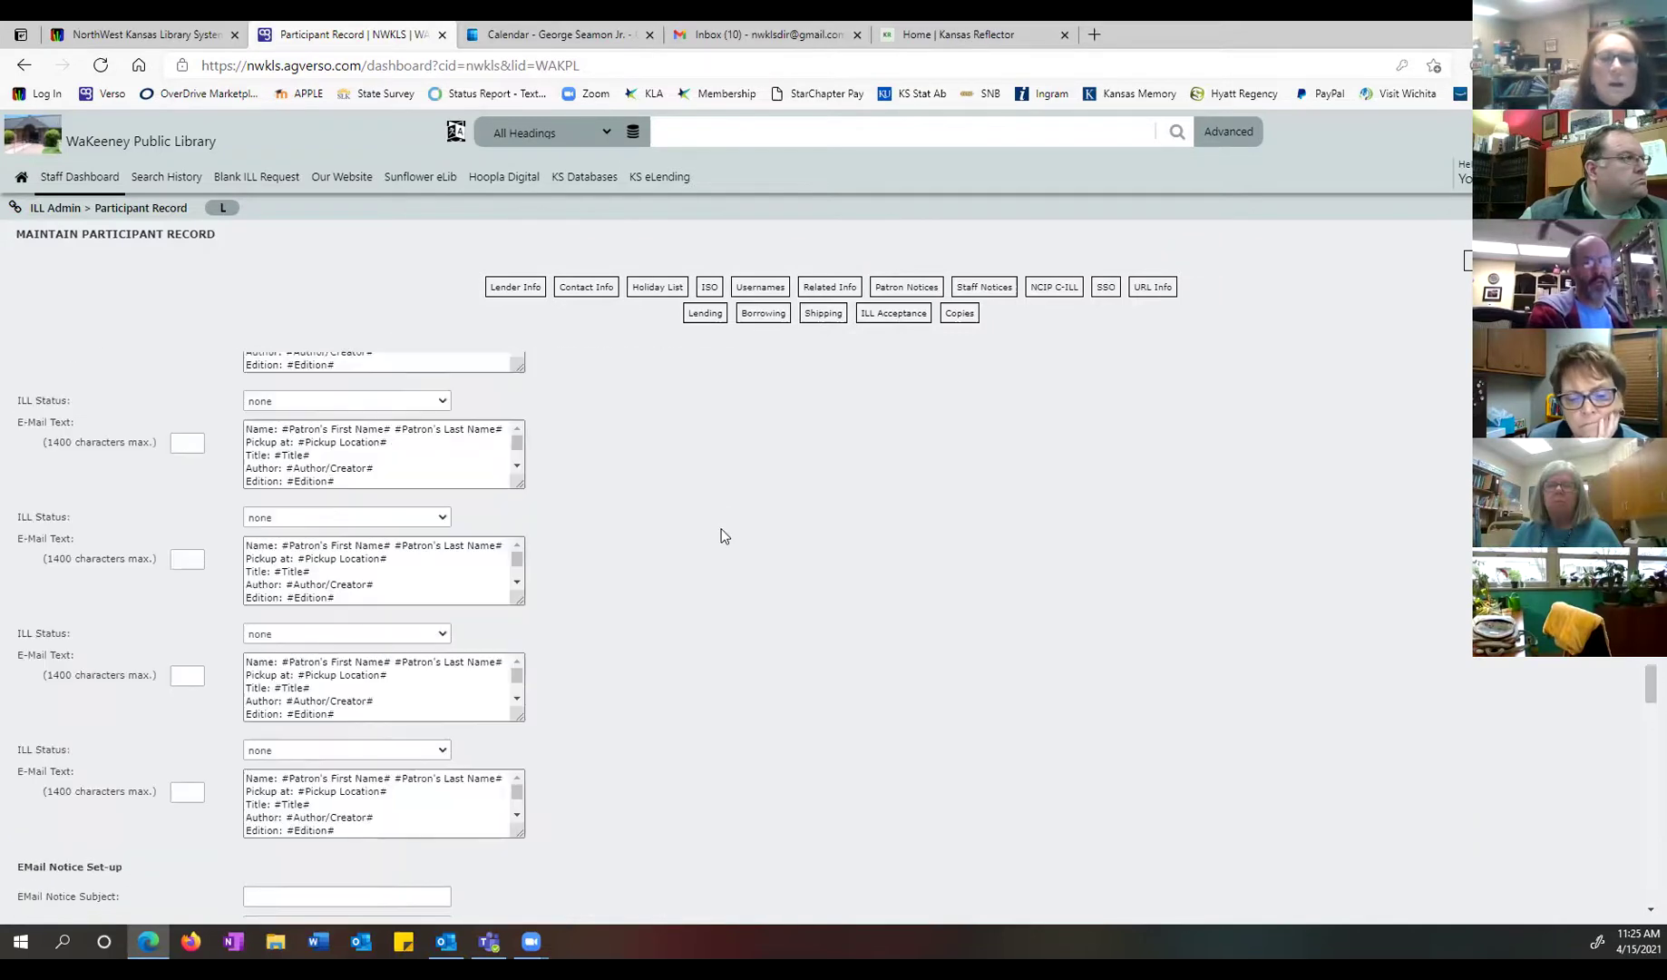
pyautogui.scroll(20, 723, 535)
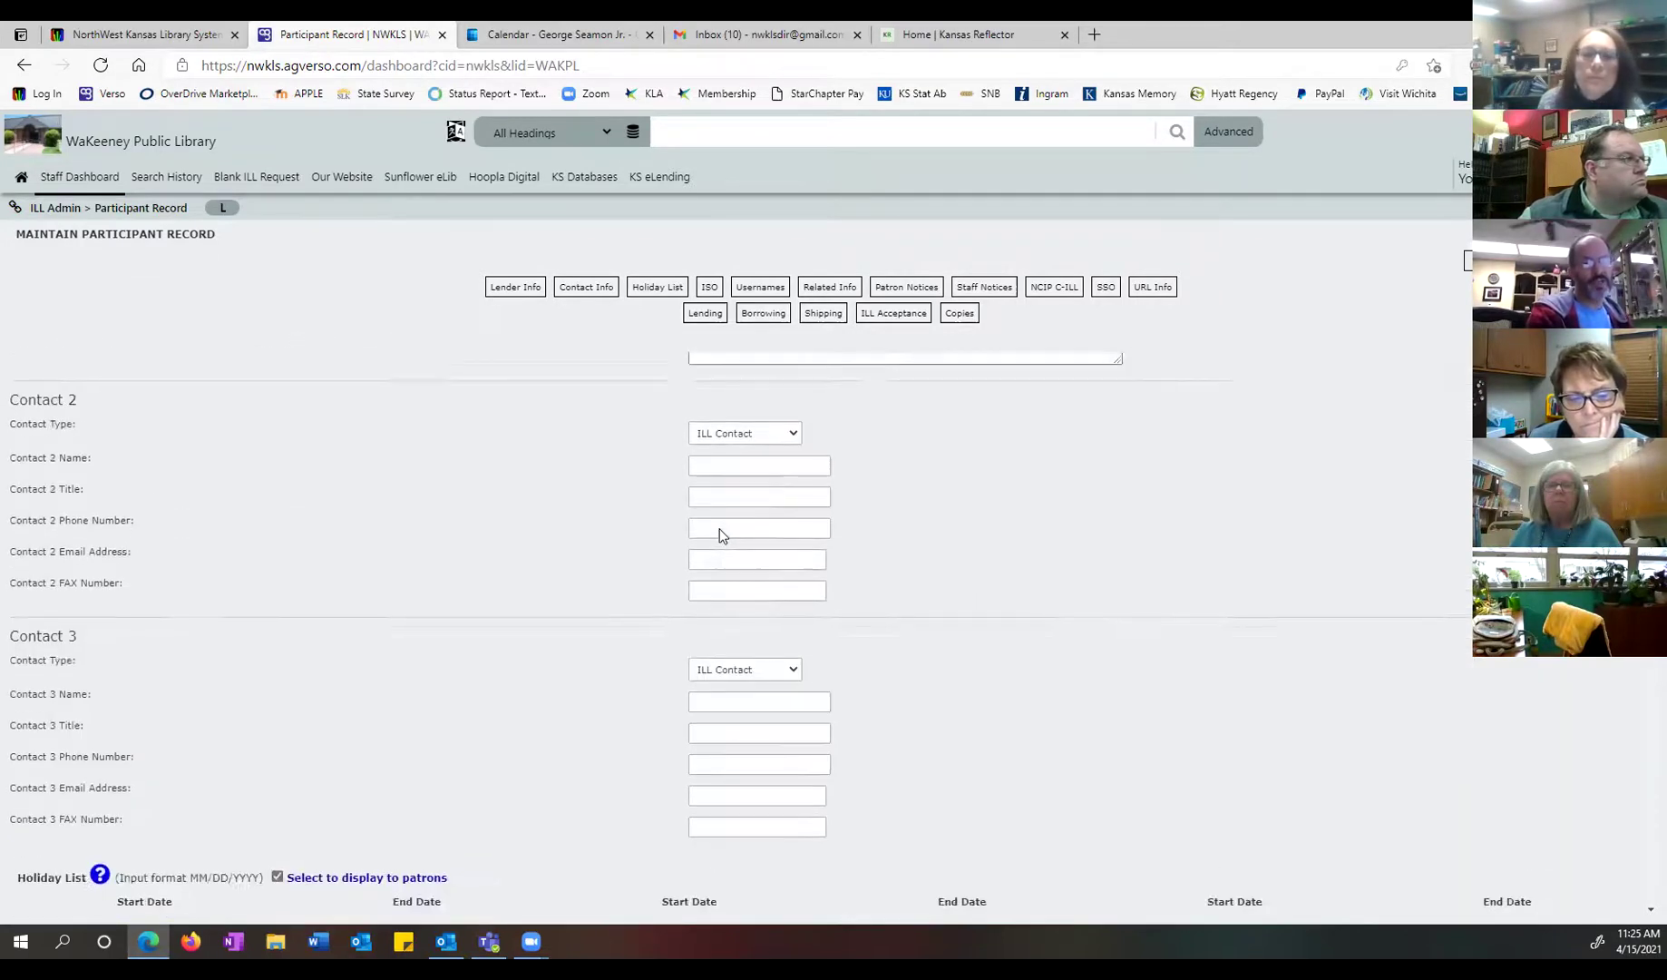
pyautogui.scroll(12, 720, 536)
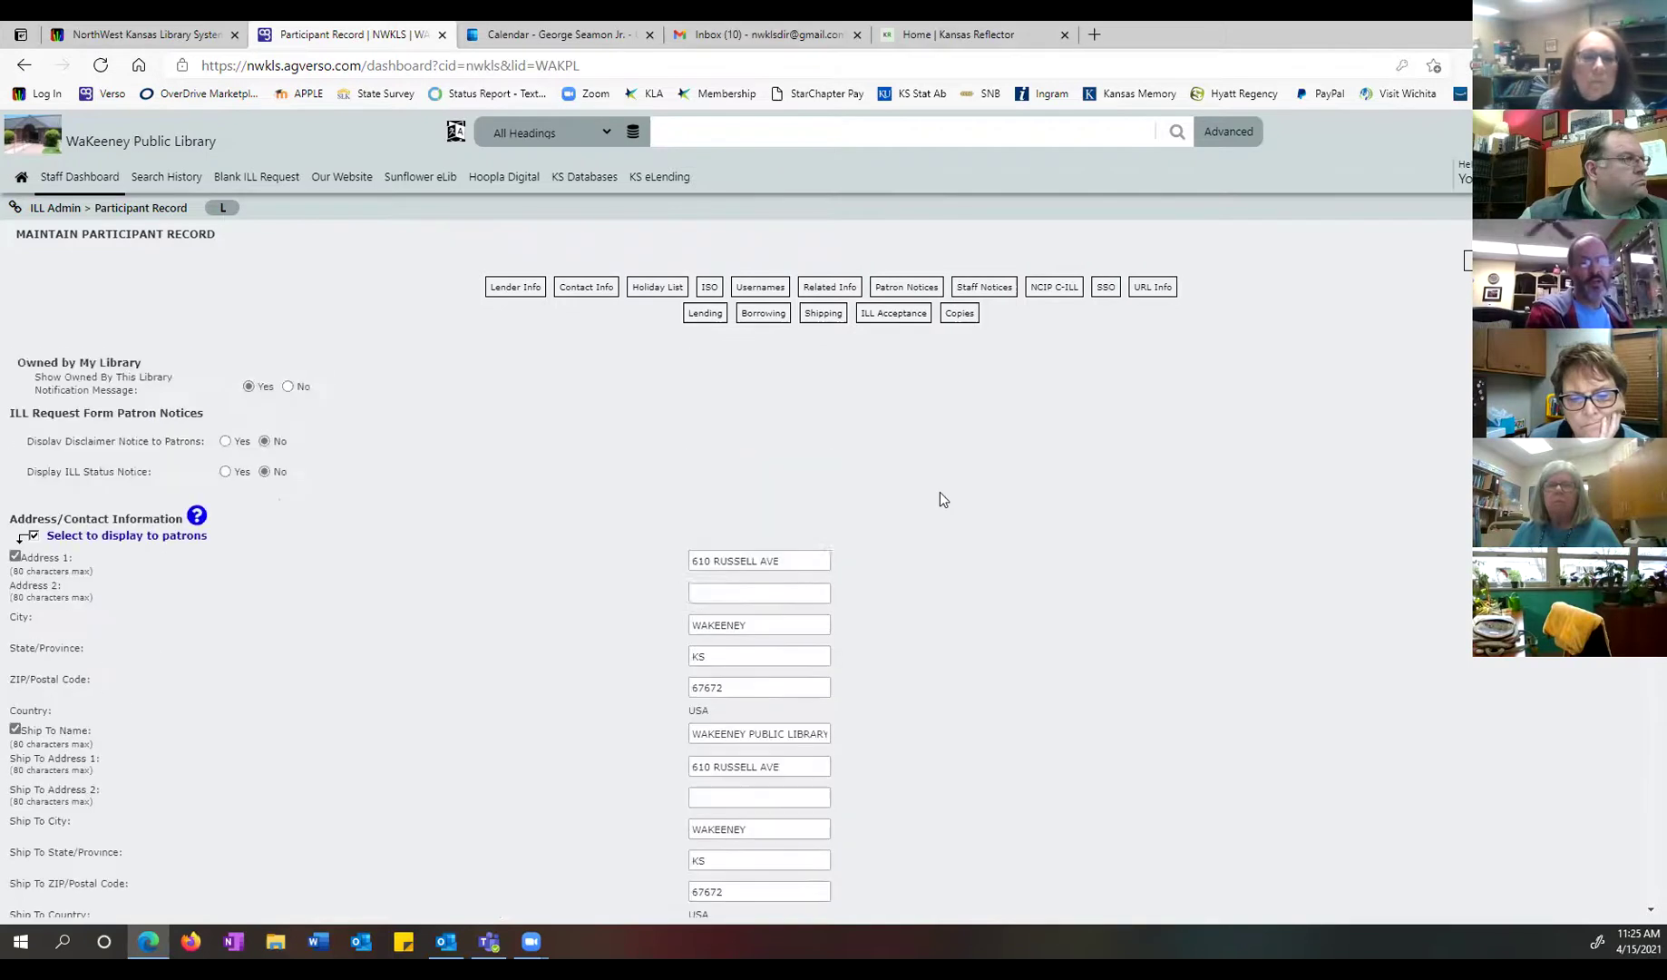
pyautogui.scroll(15, 939, 499)
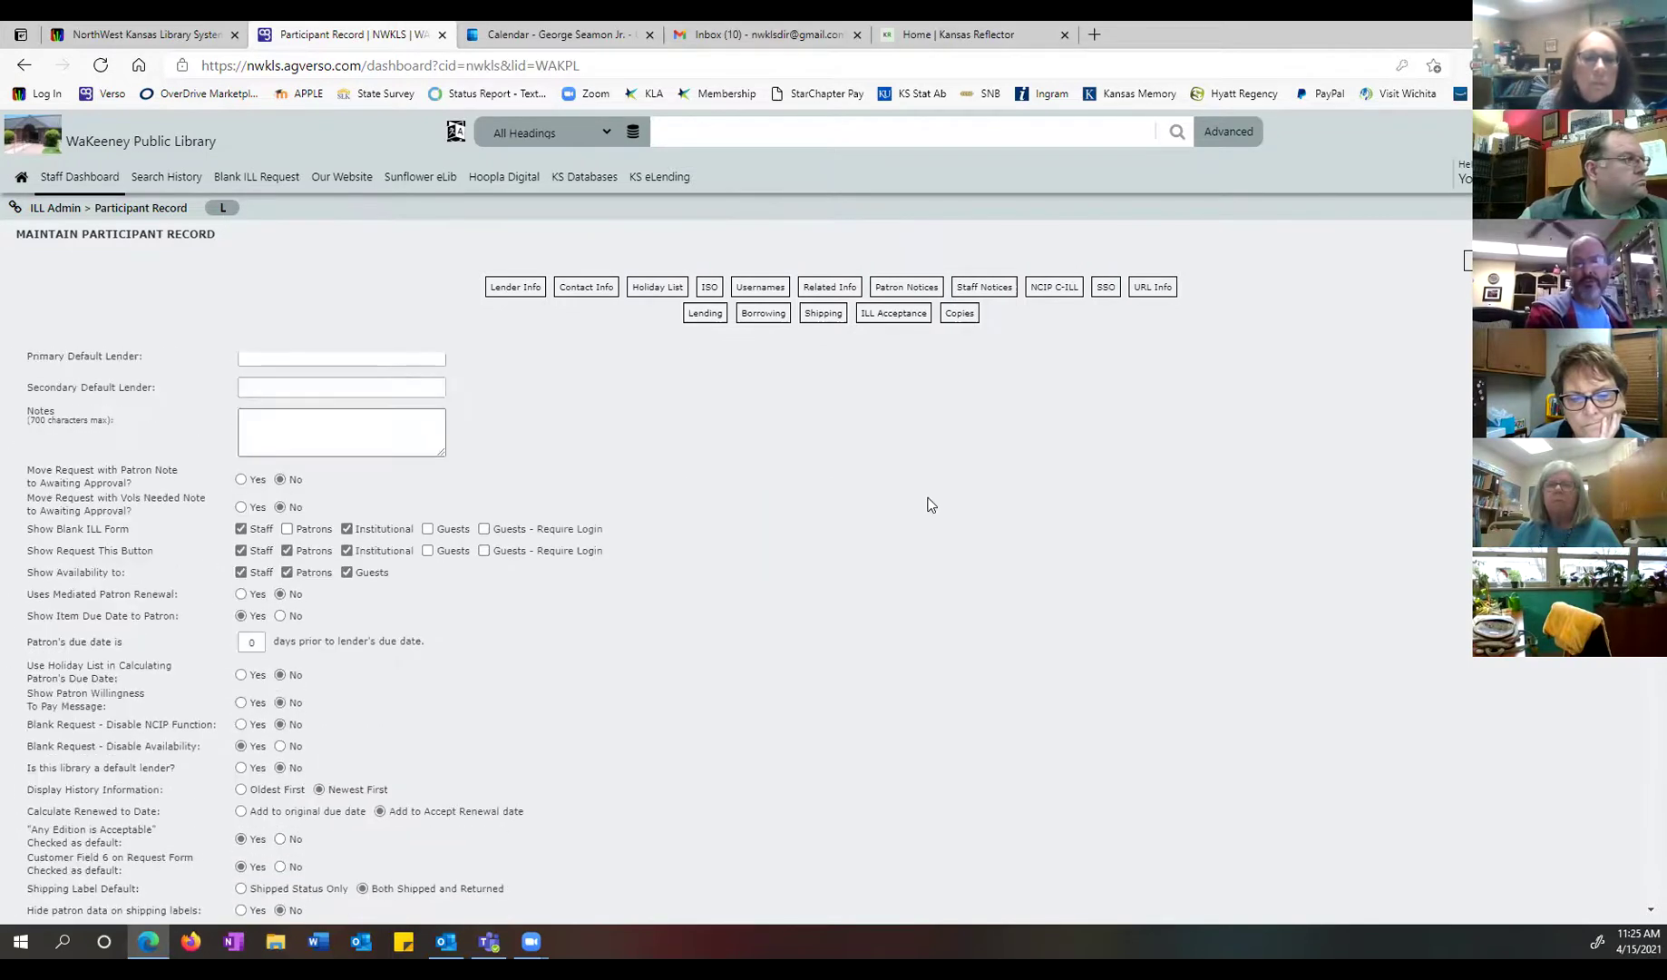
pyautogui.scroll(-4, 934, 544)
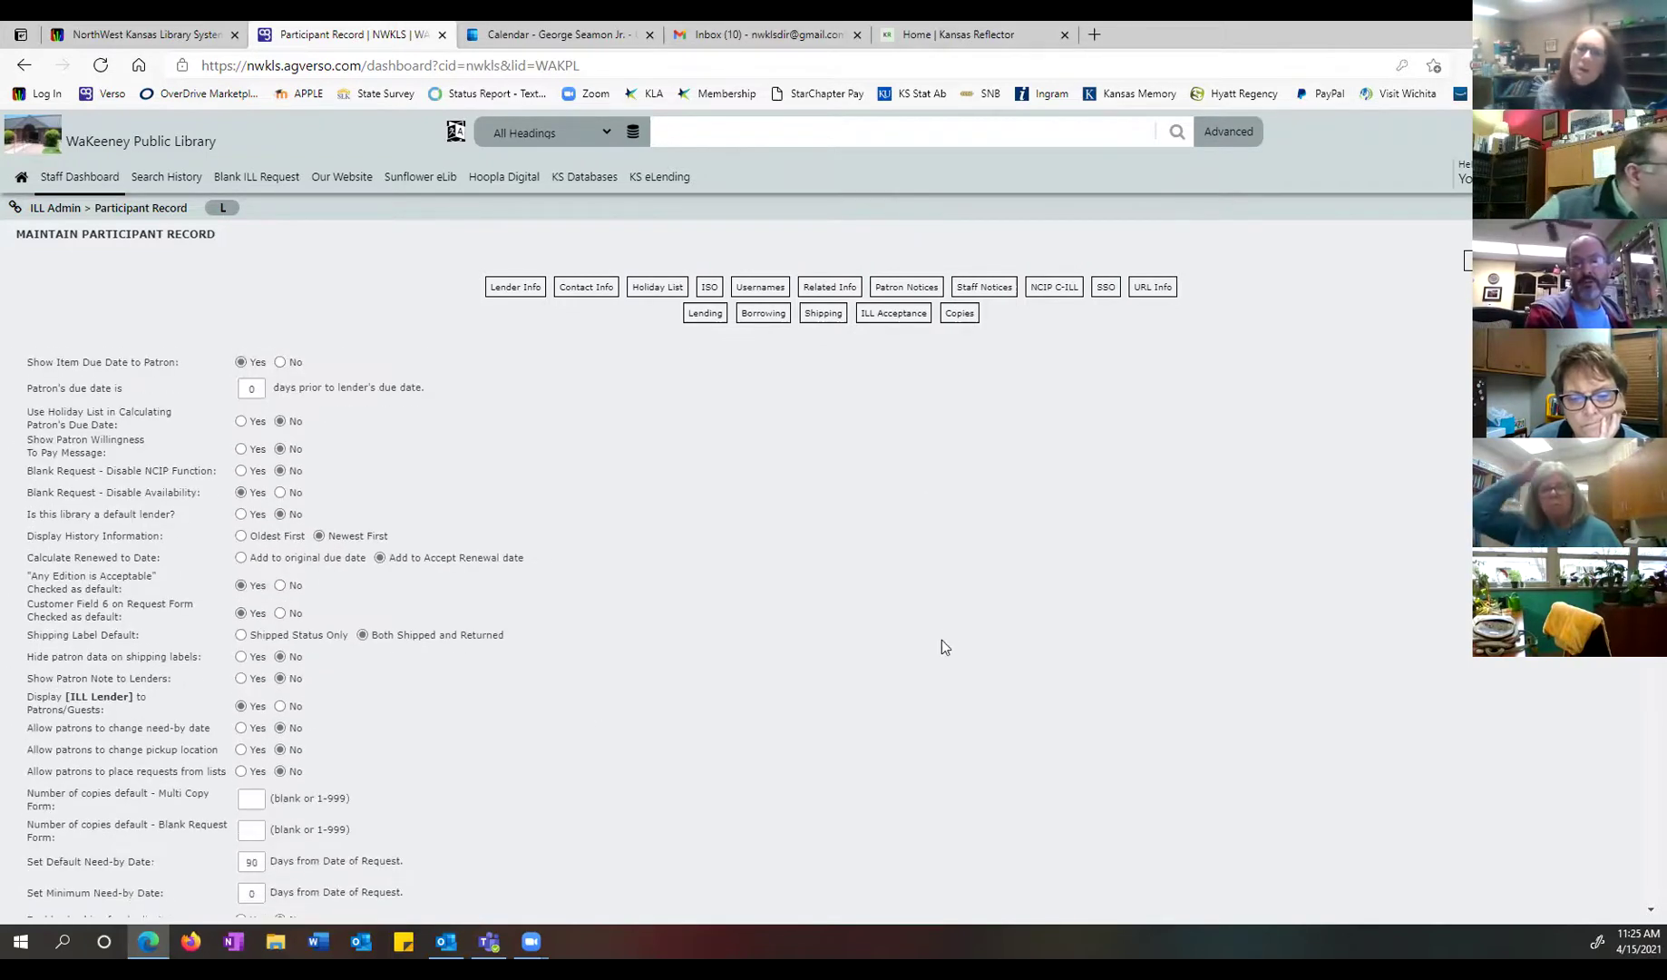
pyautogui.scroll(-2, 697, 651)
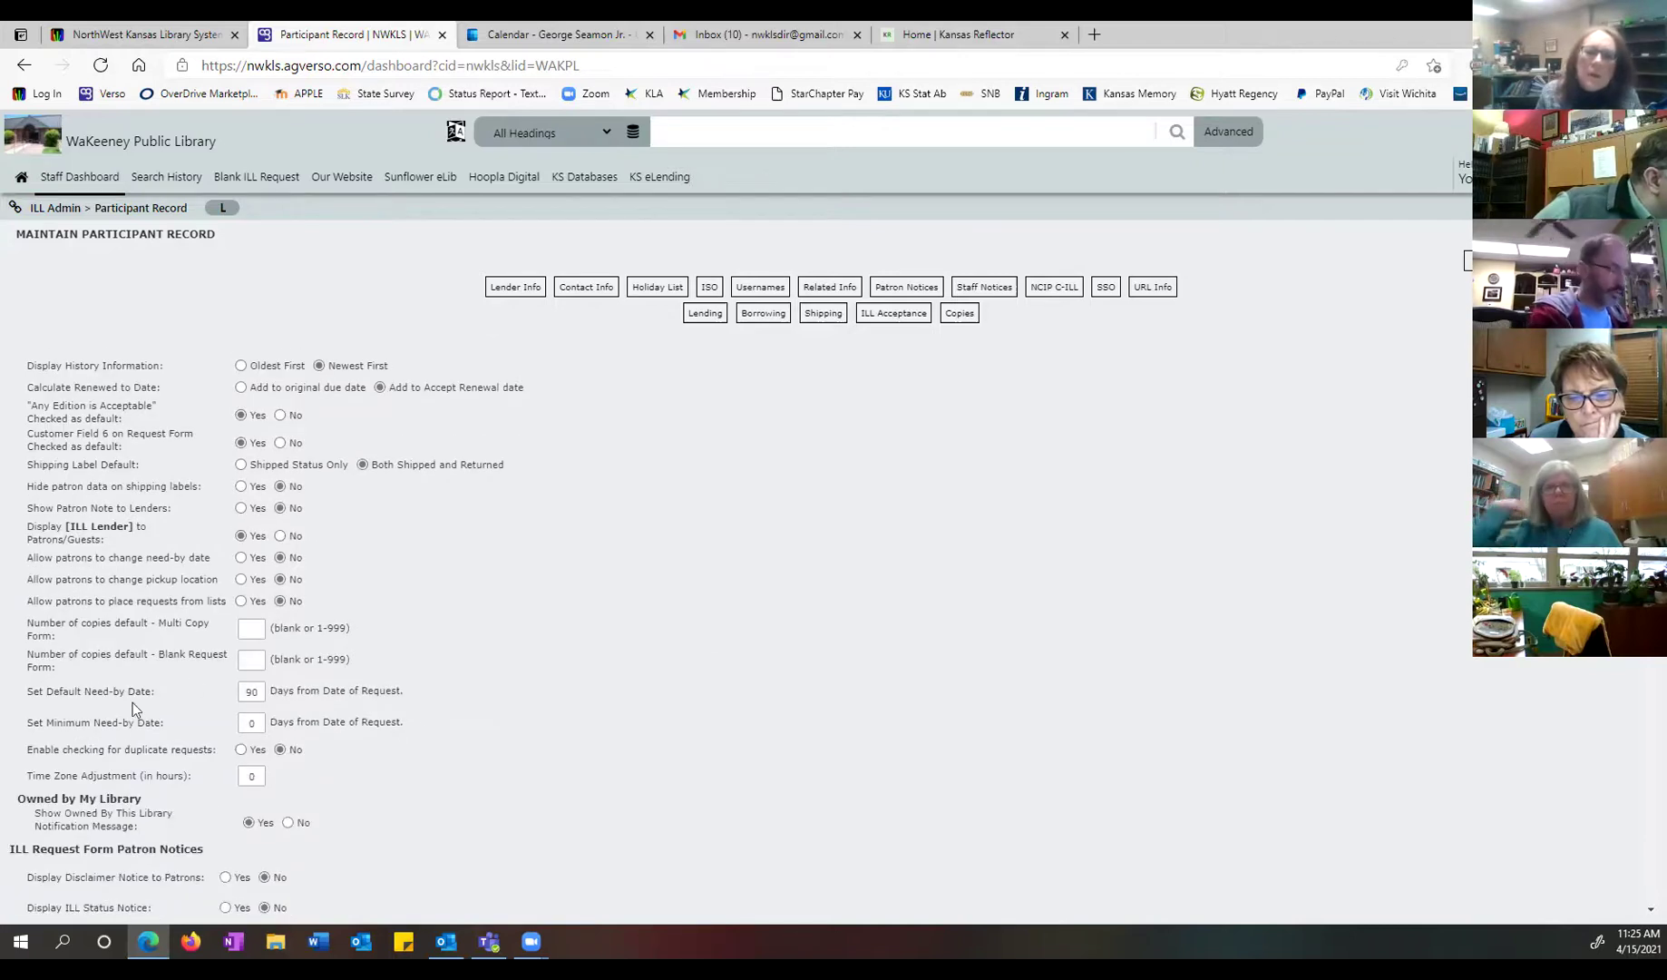
pyautogui.scroll(2, 471, 595)
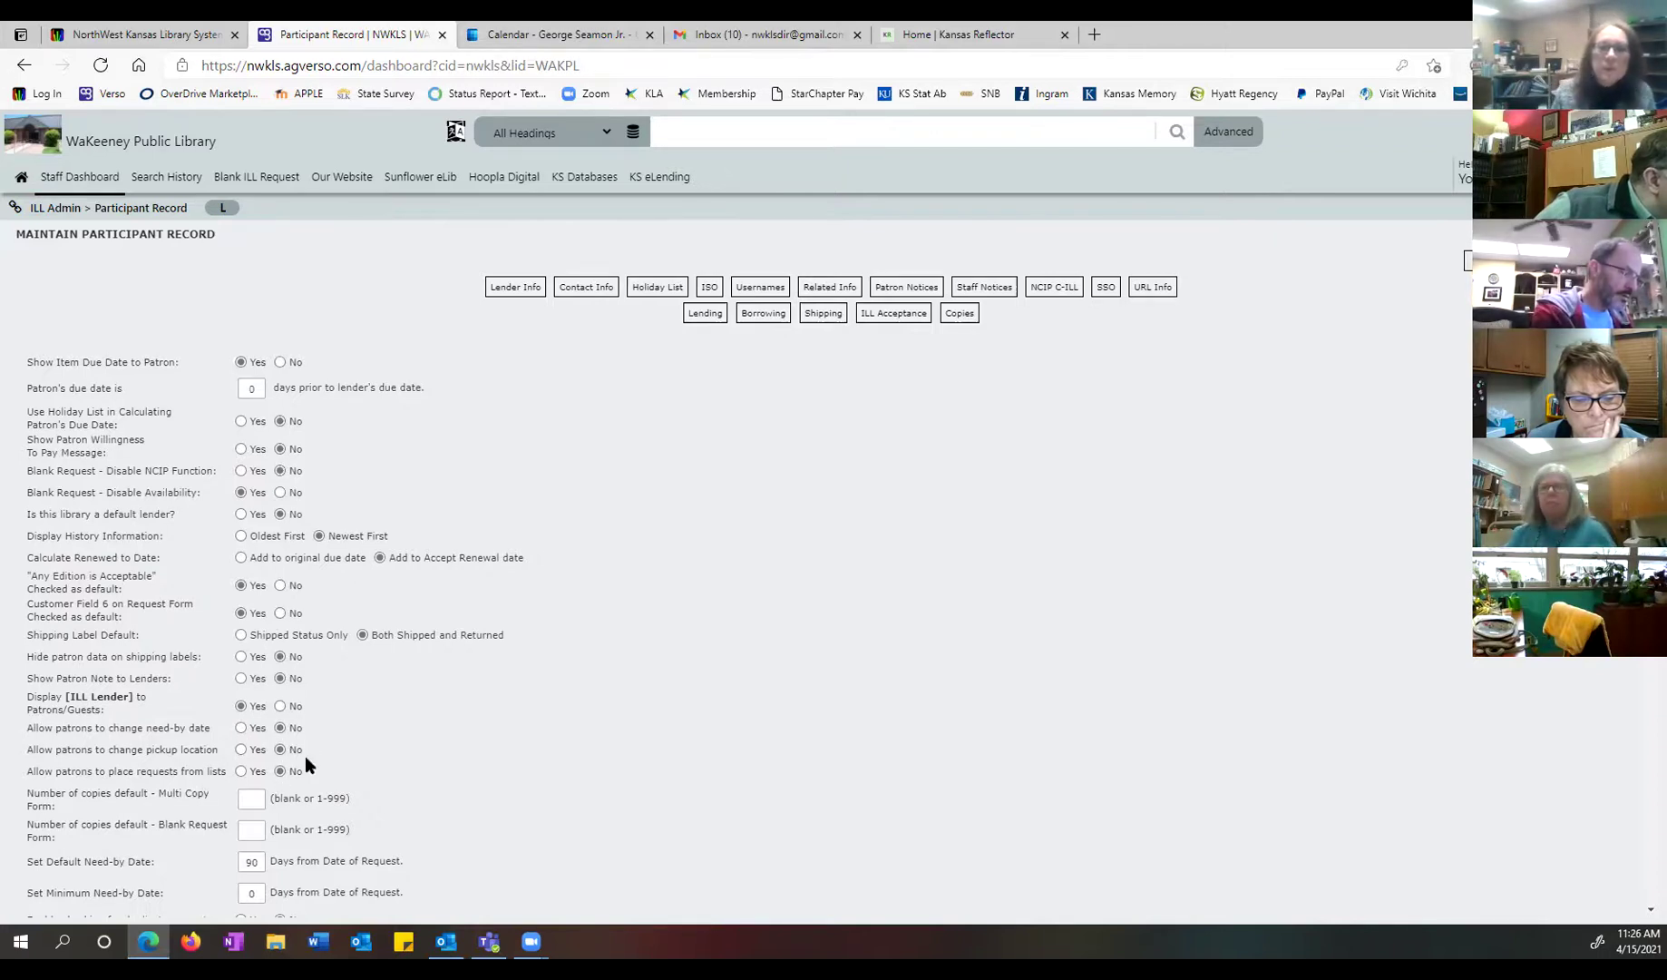
pyautogui.scroll(1, 295, 670)
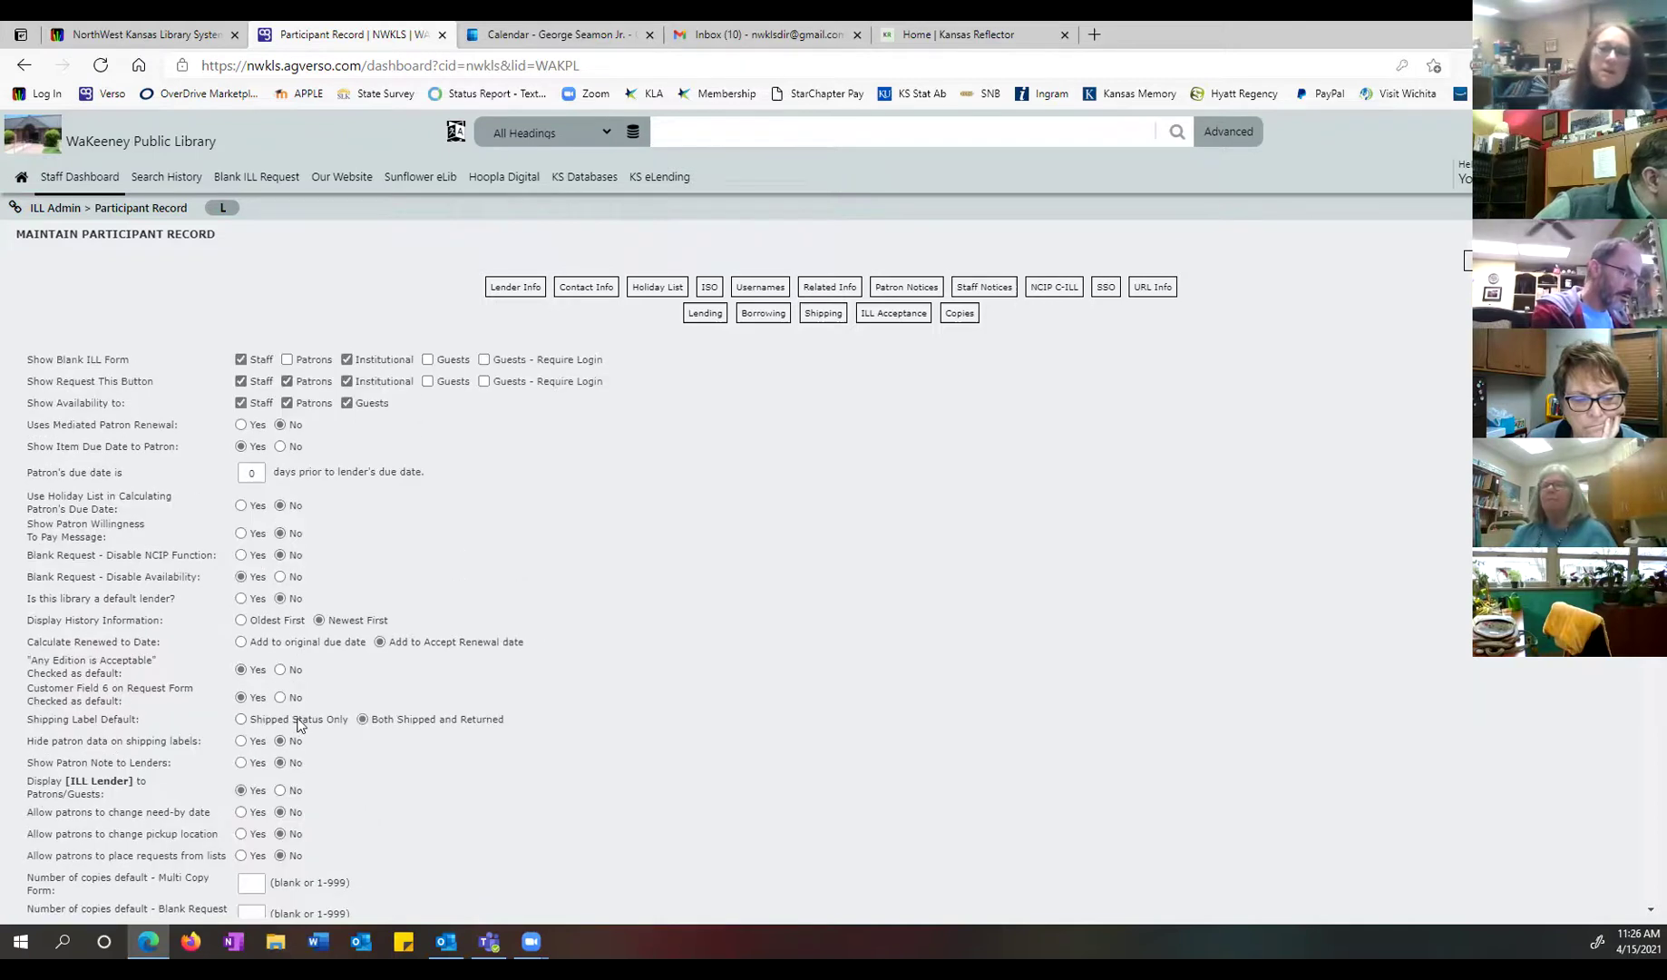
pyautogui.scroll(1, 263, 704)
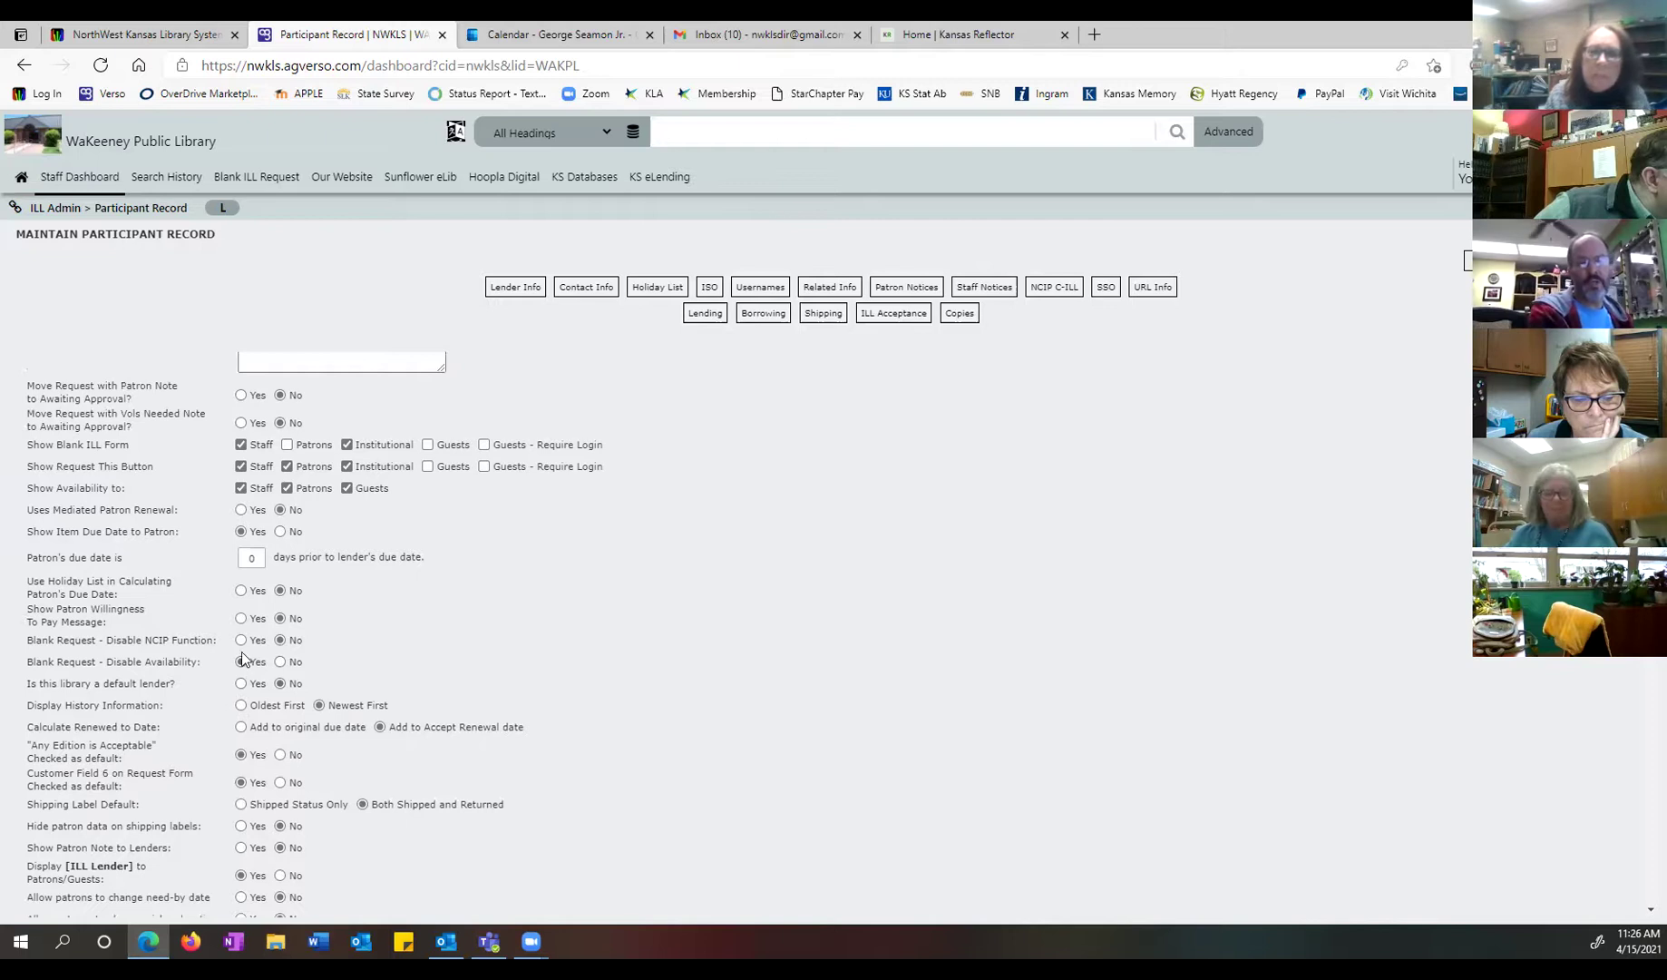
pyautogui.scroll(1, 340, 635)
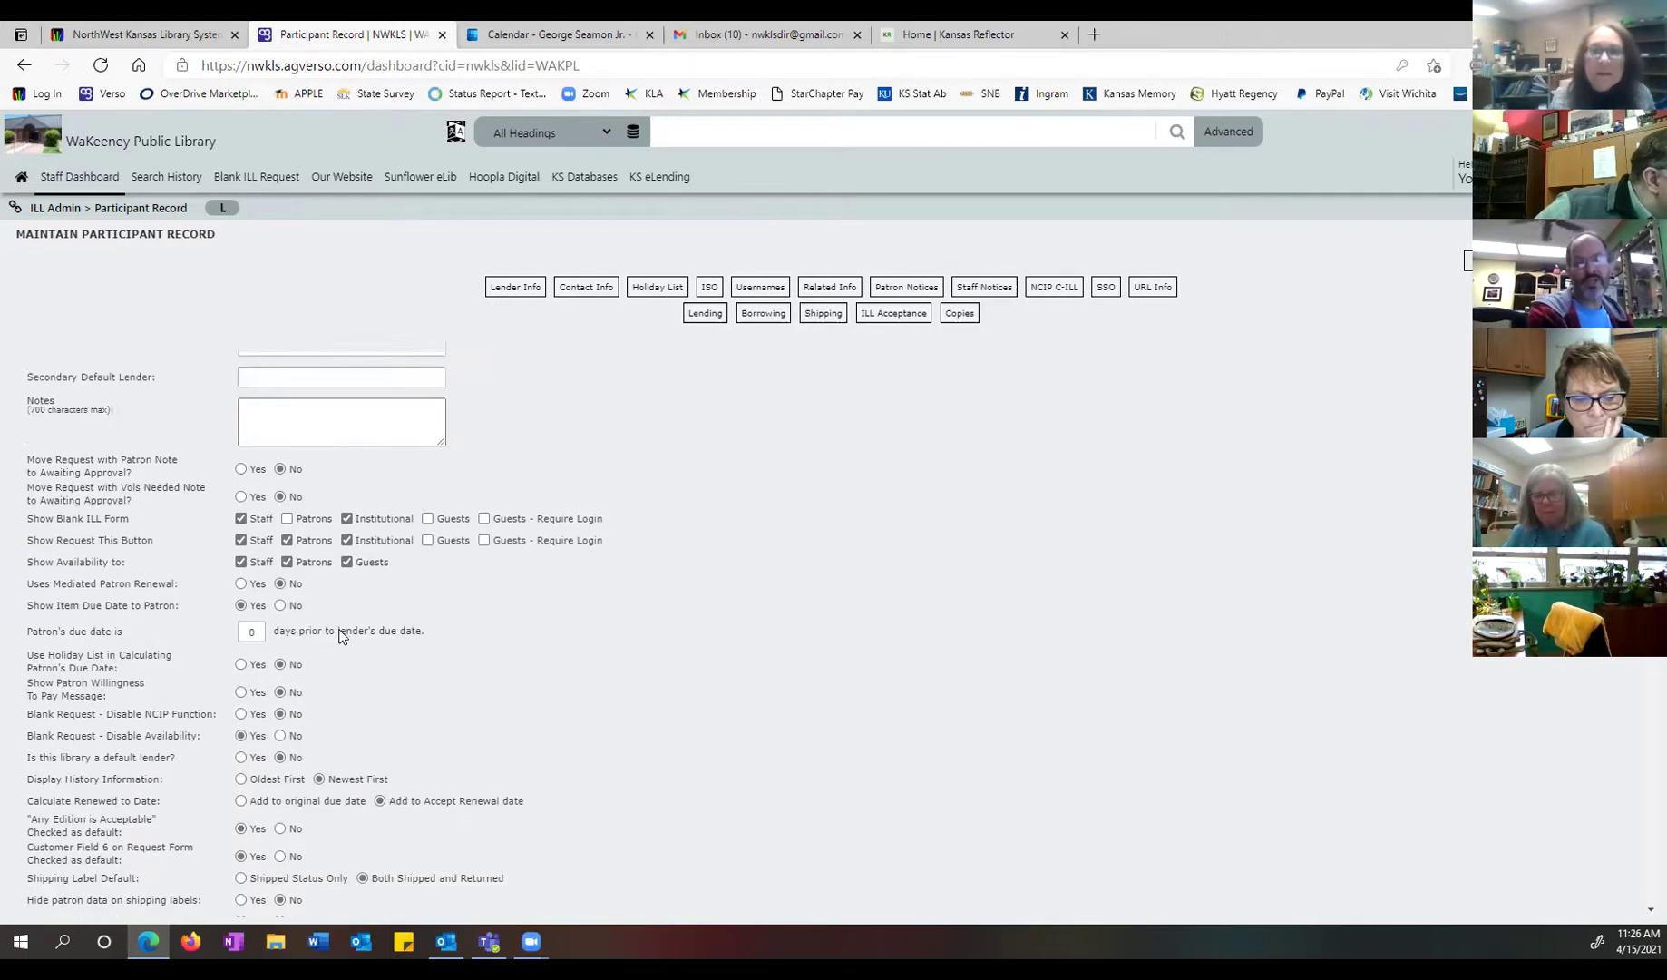
pyautogui.scroll(5, 343, 635)
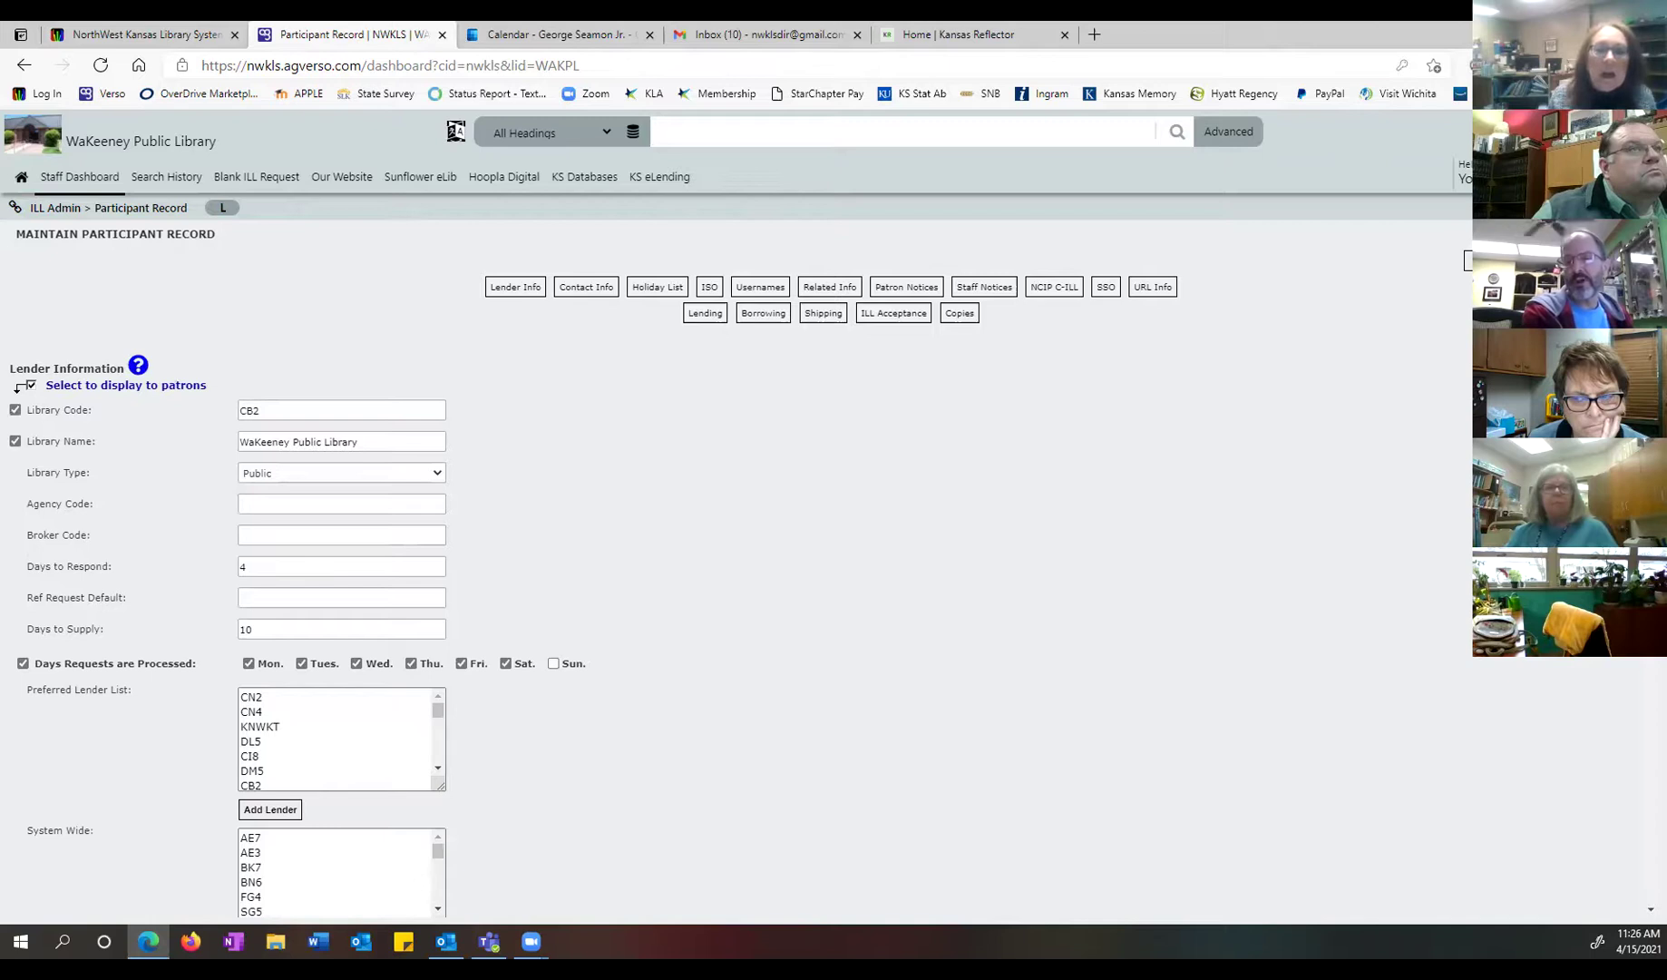
# Step: From Patron Status & Checkout on the Staff Dashboard, list all patrons and open the first listed adult patron's account for editing
pyautogui.click(79, 176)
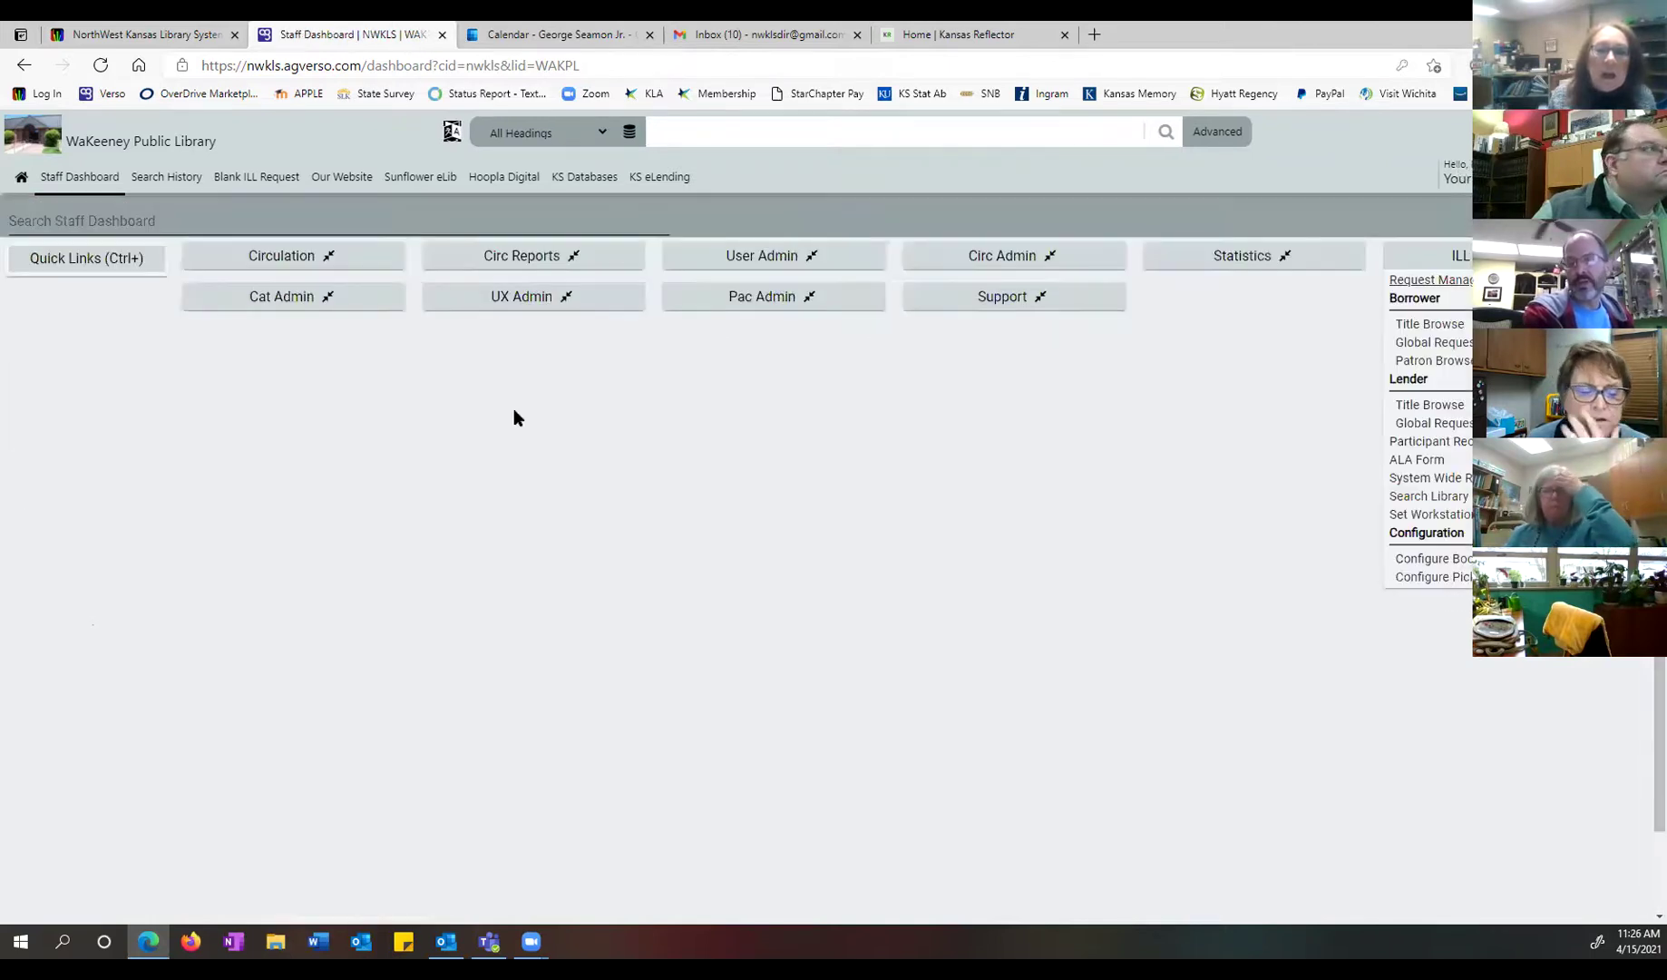
pyautogui.click(300, 262)
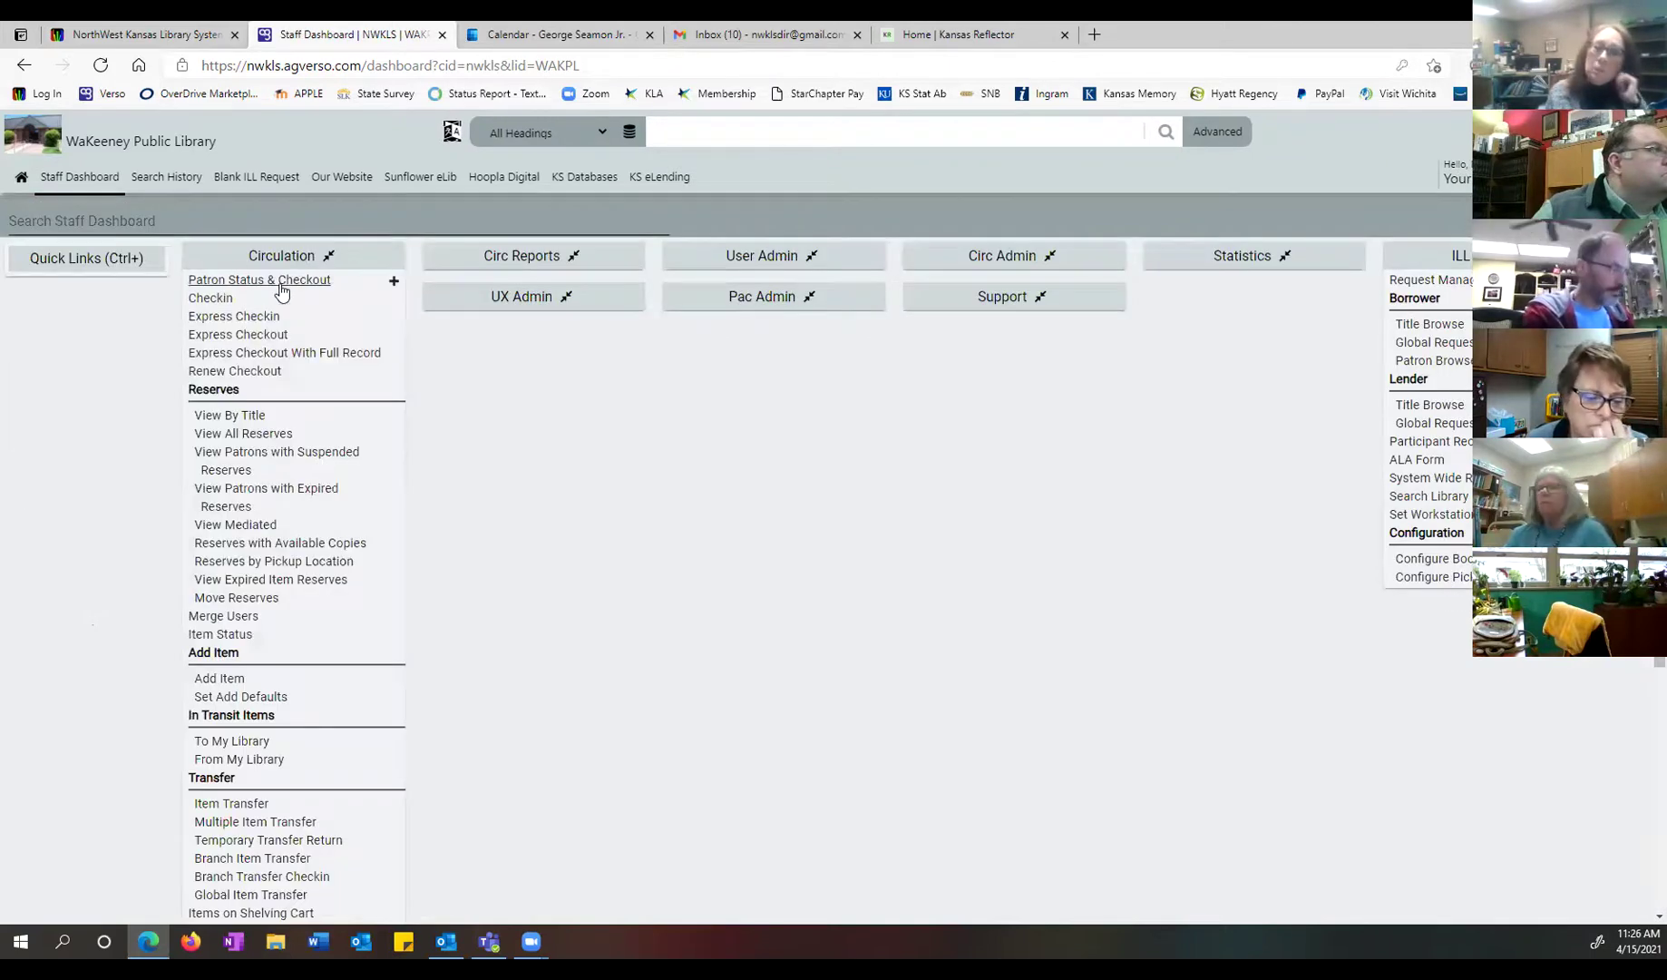
pyautogui.click(260, 280)
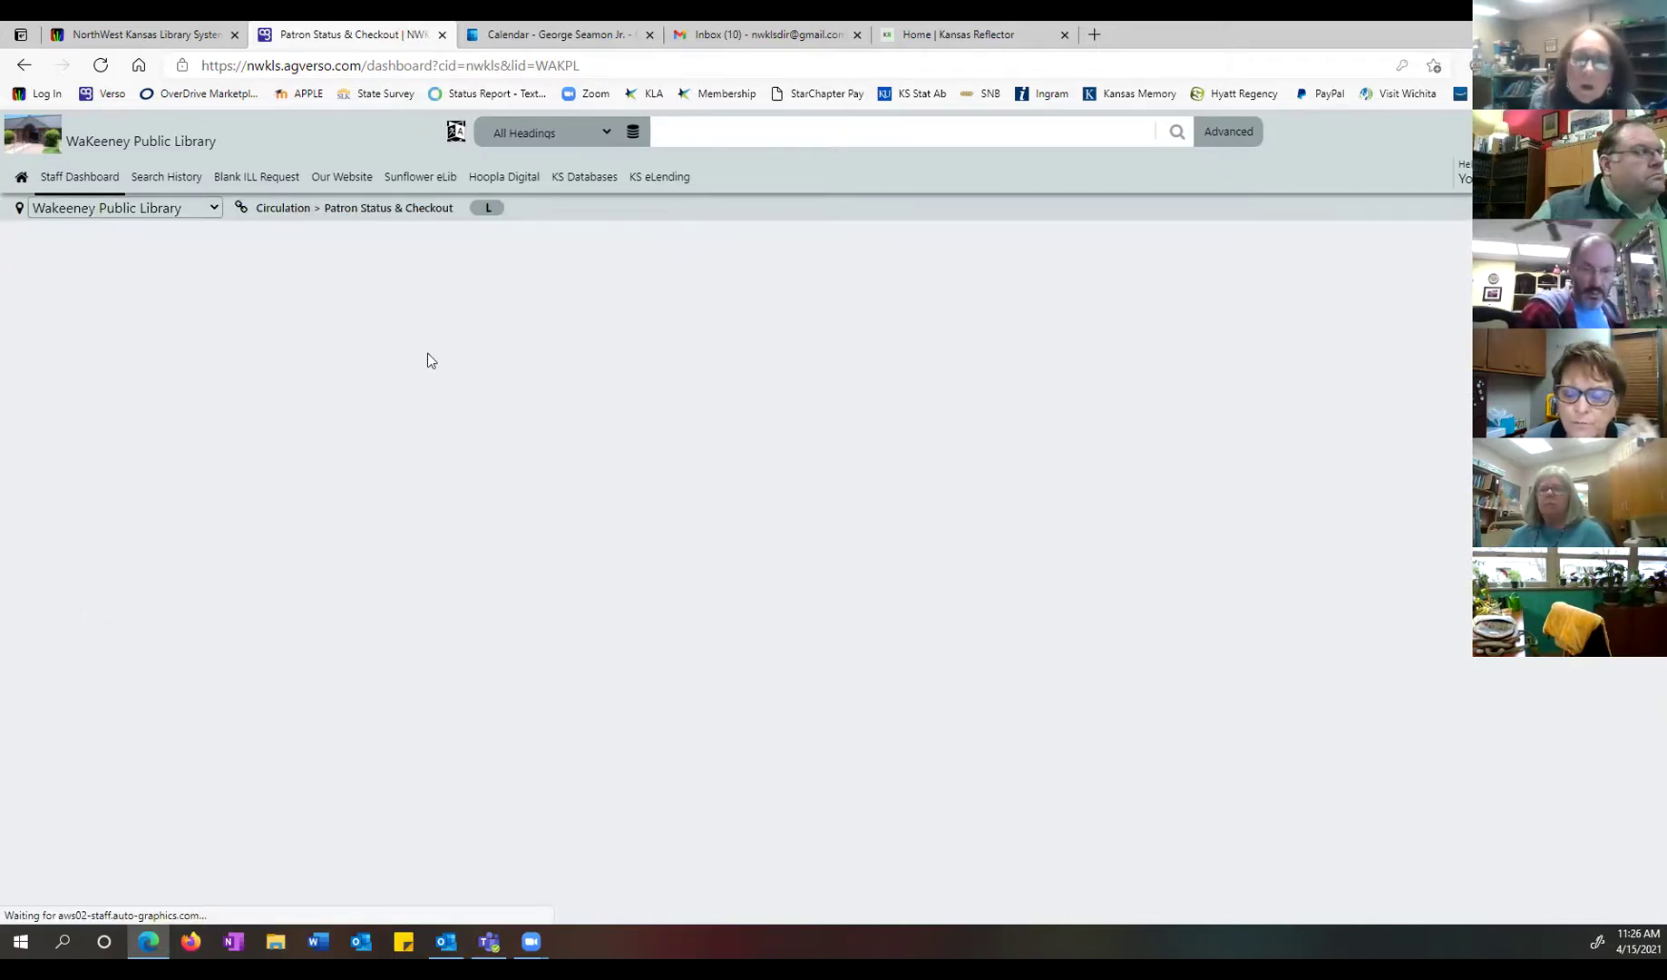
pyautogui.click(630, 325)
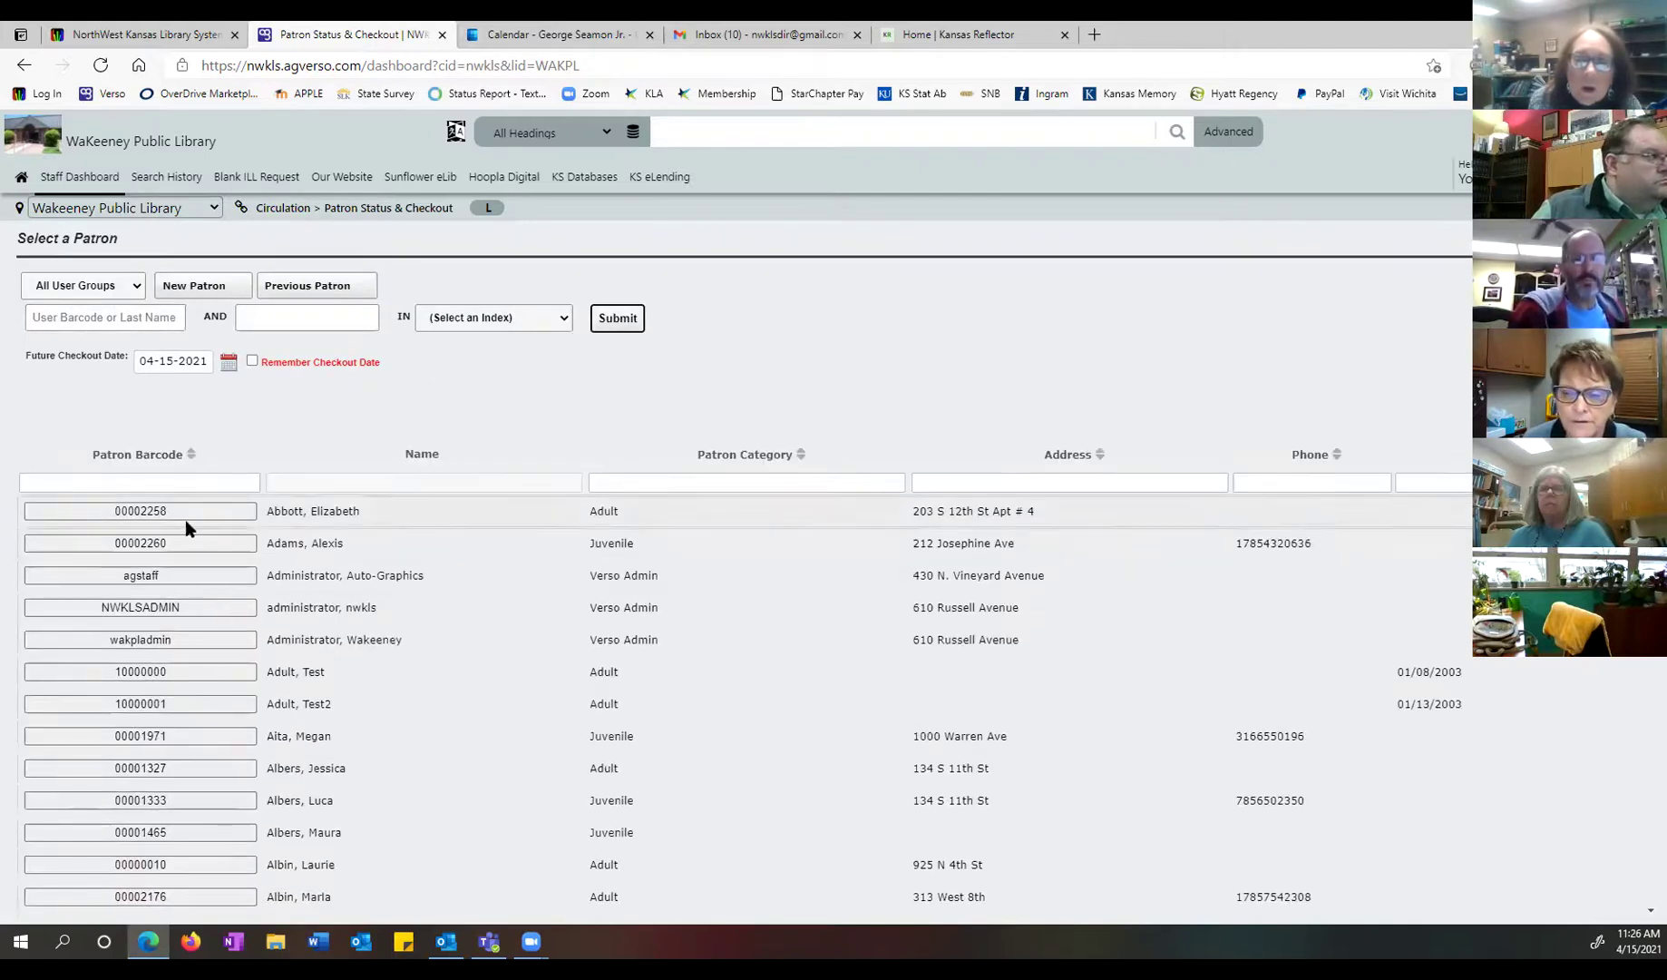
pyautogui.click(166, 523)
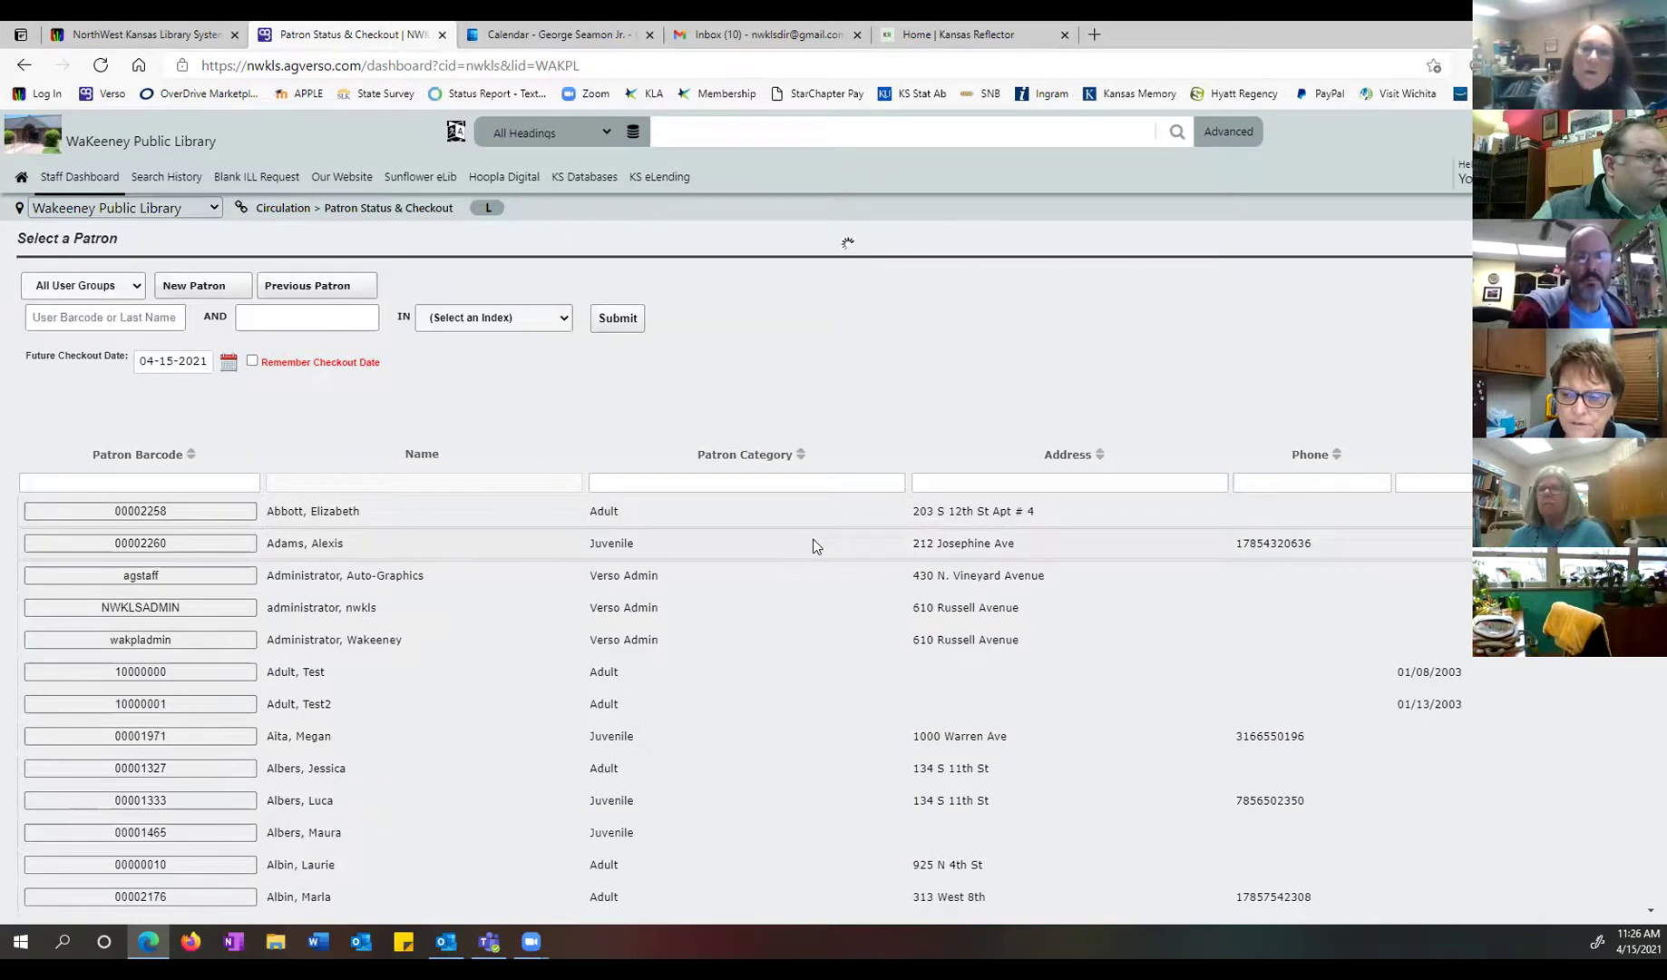
pyautogui.click(91, 287)
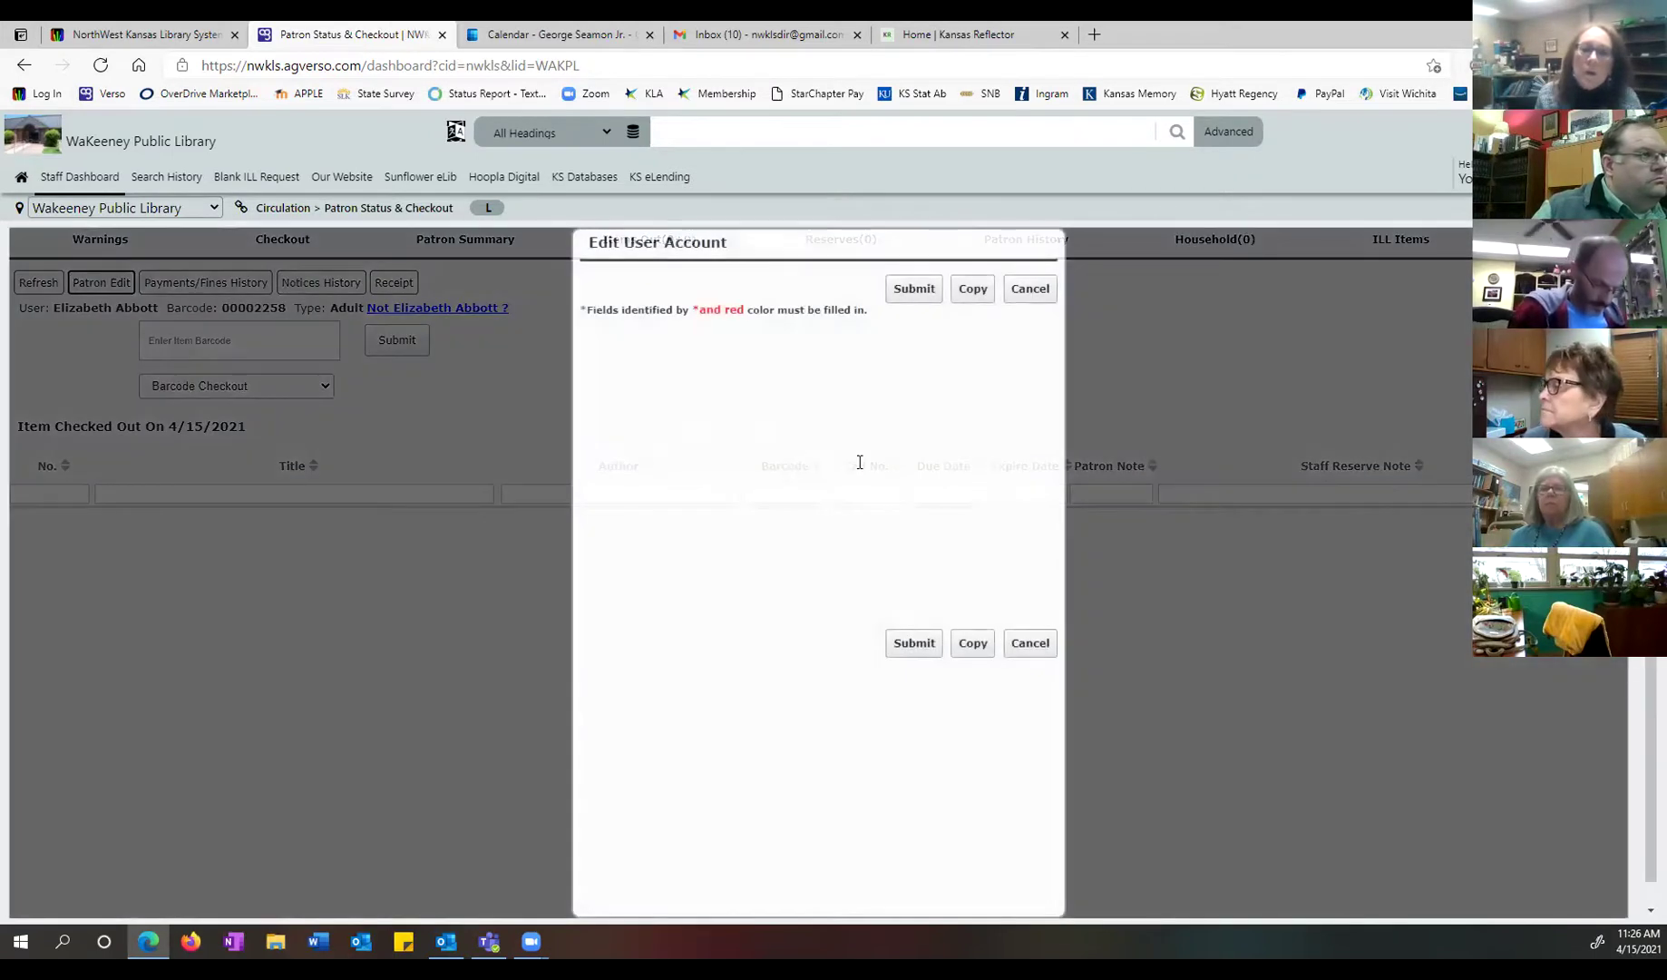
# Step: Check the patron account's e-mail, notification preference, mobile provider and email options, and close the account without saving
pyautogui.scroll(-5, 988, 513)
pyautogui.scroll(-3, 988, 512)
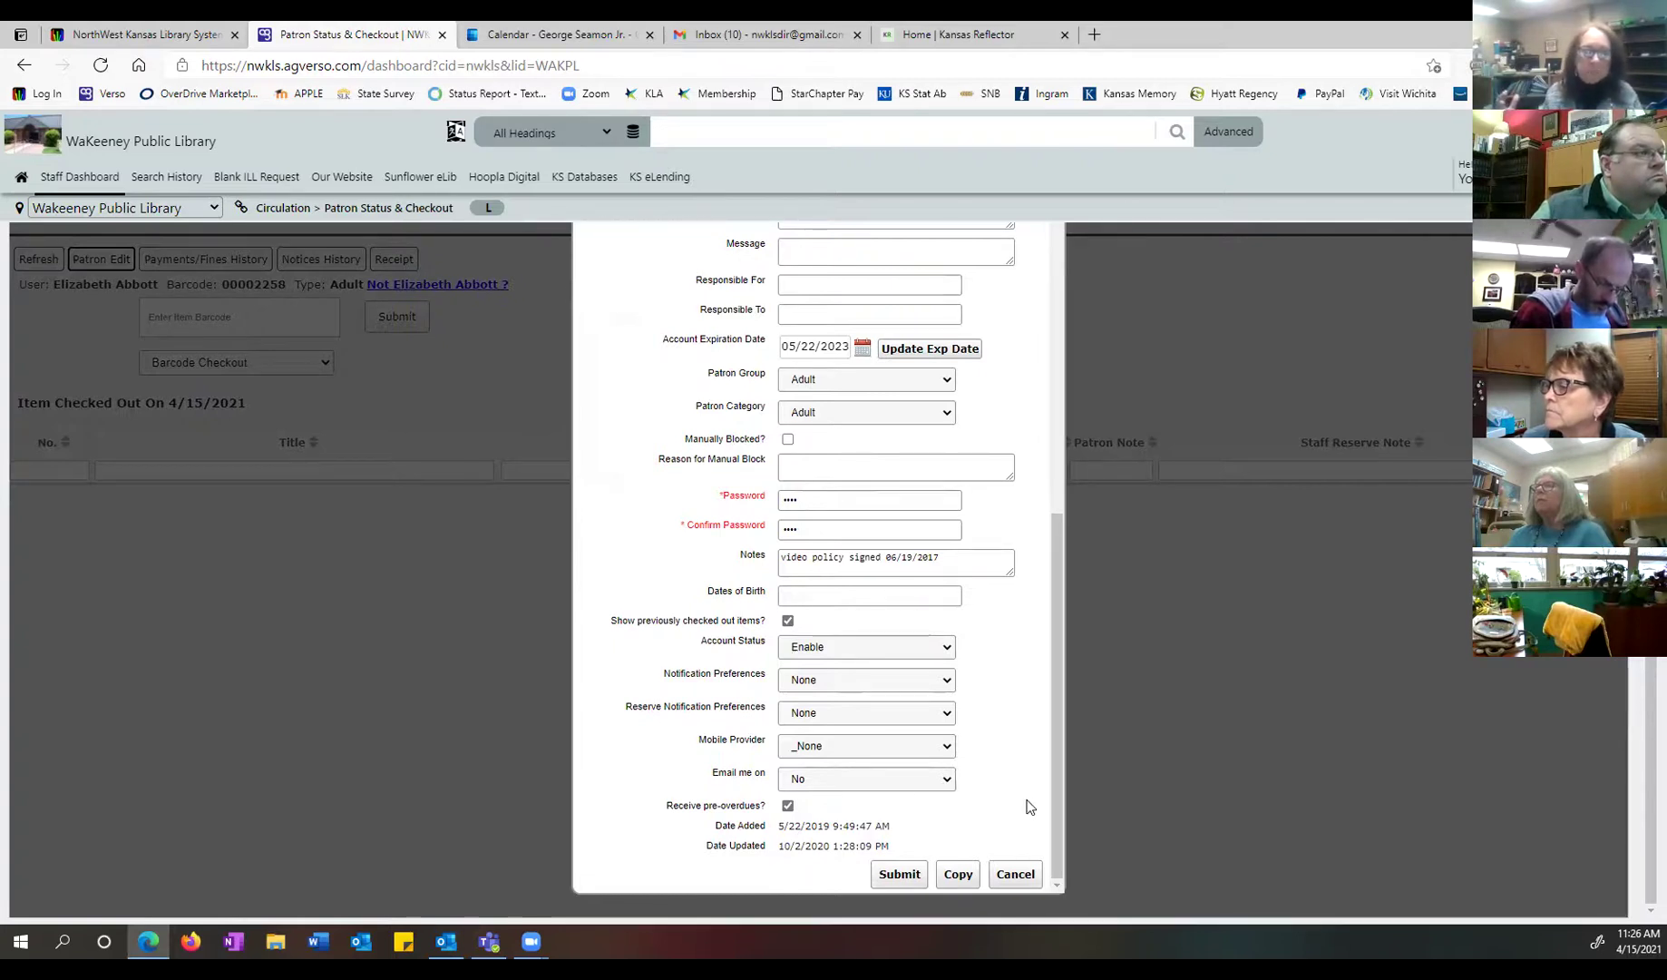
pyautogui.scroll(3, 1027, 805)
pyautogui.scroll(-3, 1031, 807)
pyautogui.scroll(2, 1030, 800)
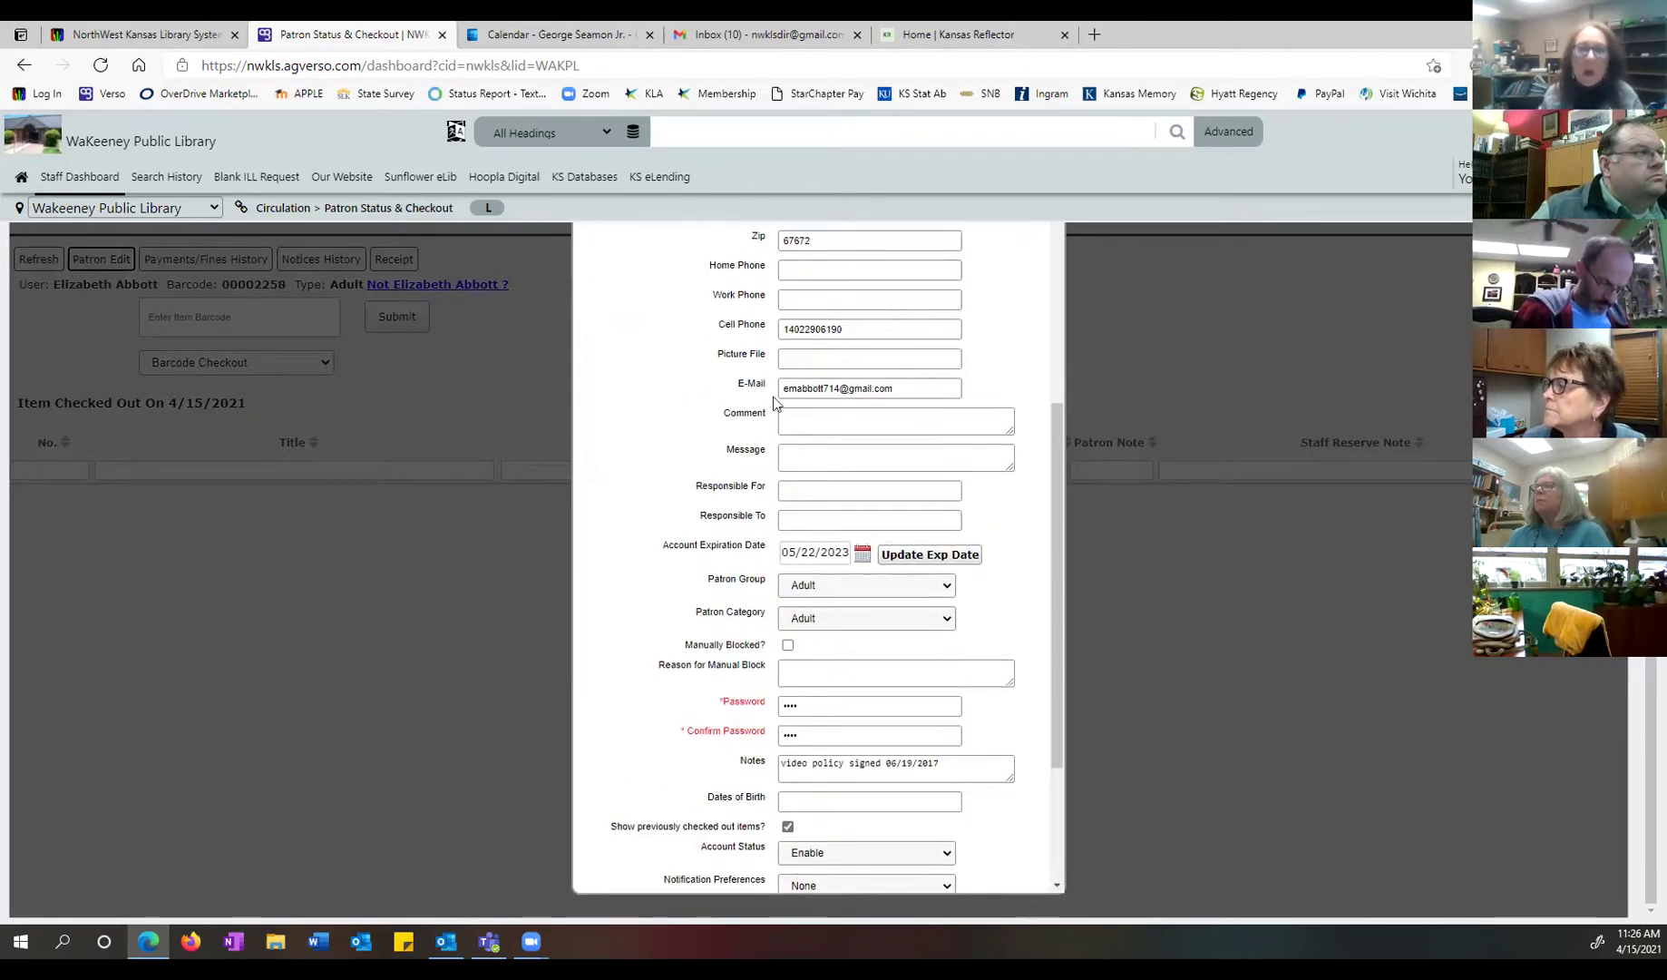
pyautogui.scroll(-2, 1016, 725)
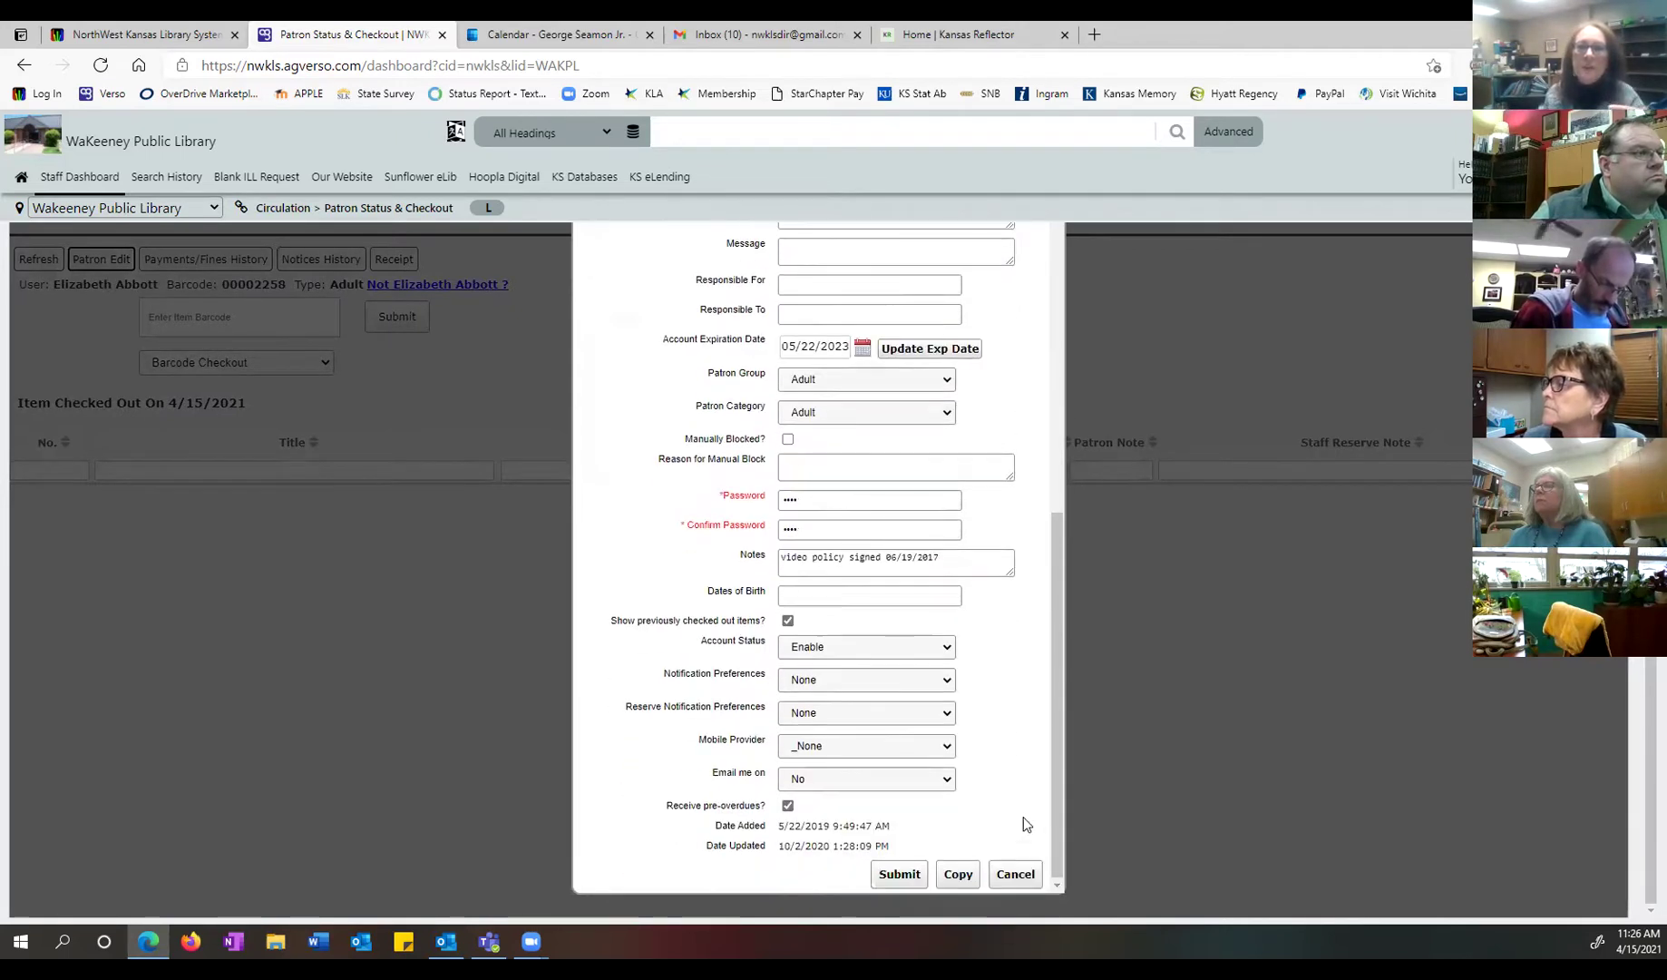
pyautogui.click(1015, 875)
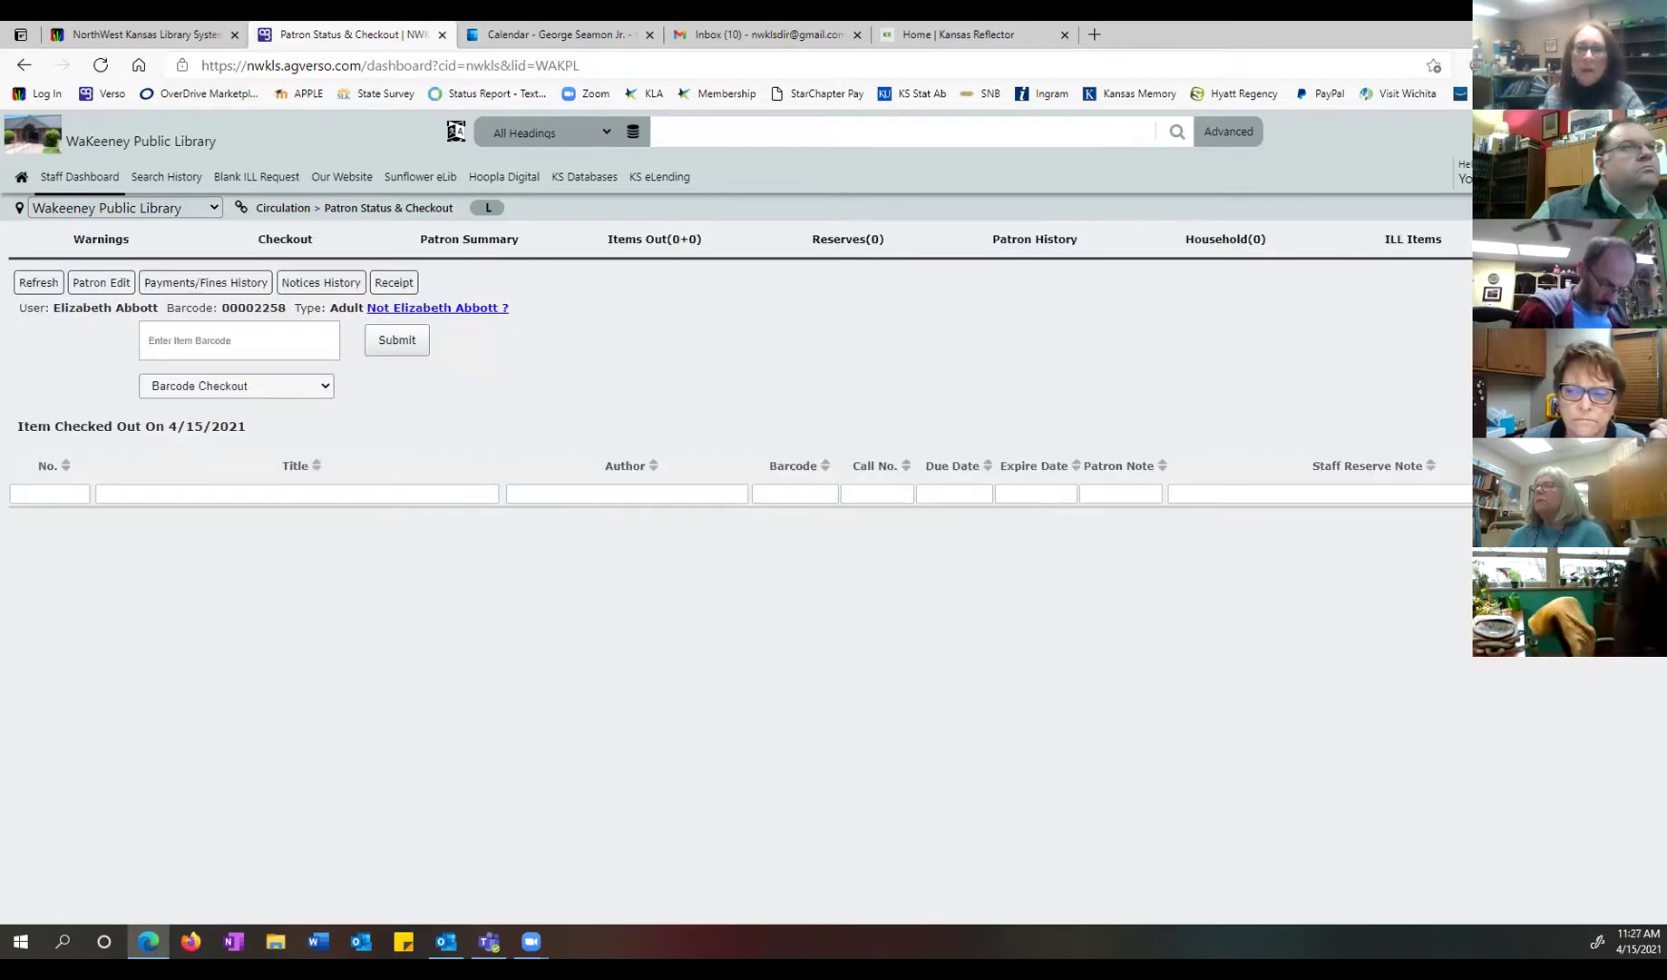